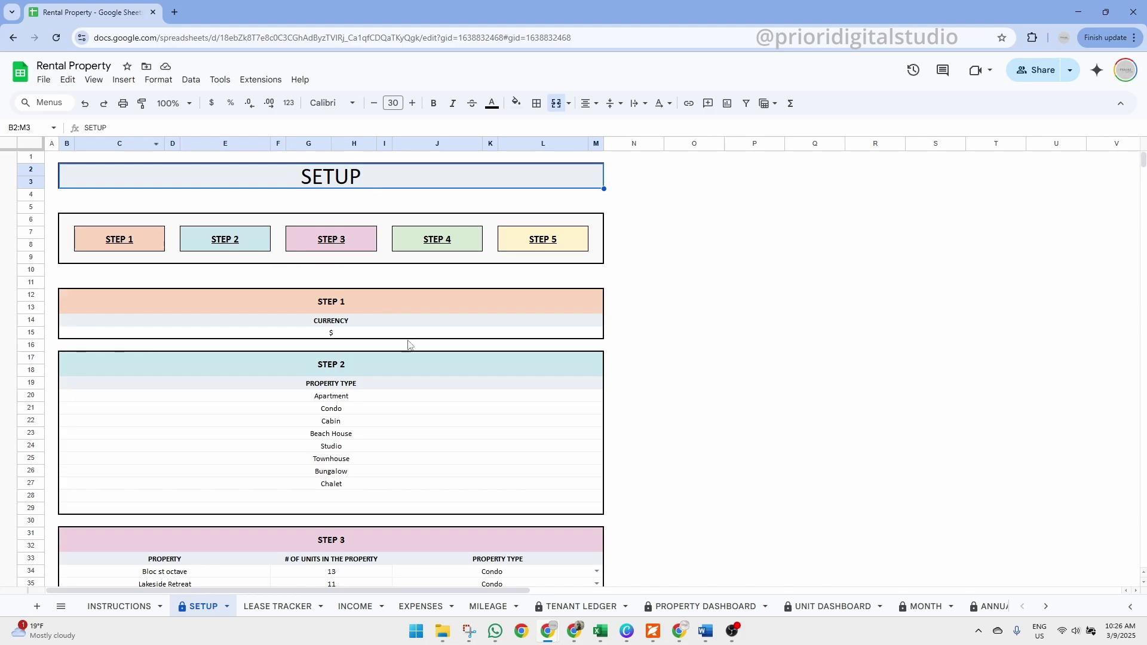
# Step: Try to edit the protected STEP 1 heading and dismiss the protection warning without editing
pyautogui.click(345, 301)
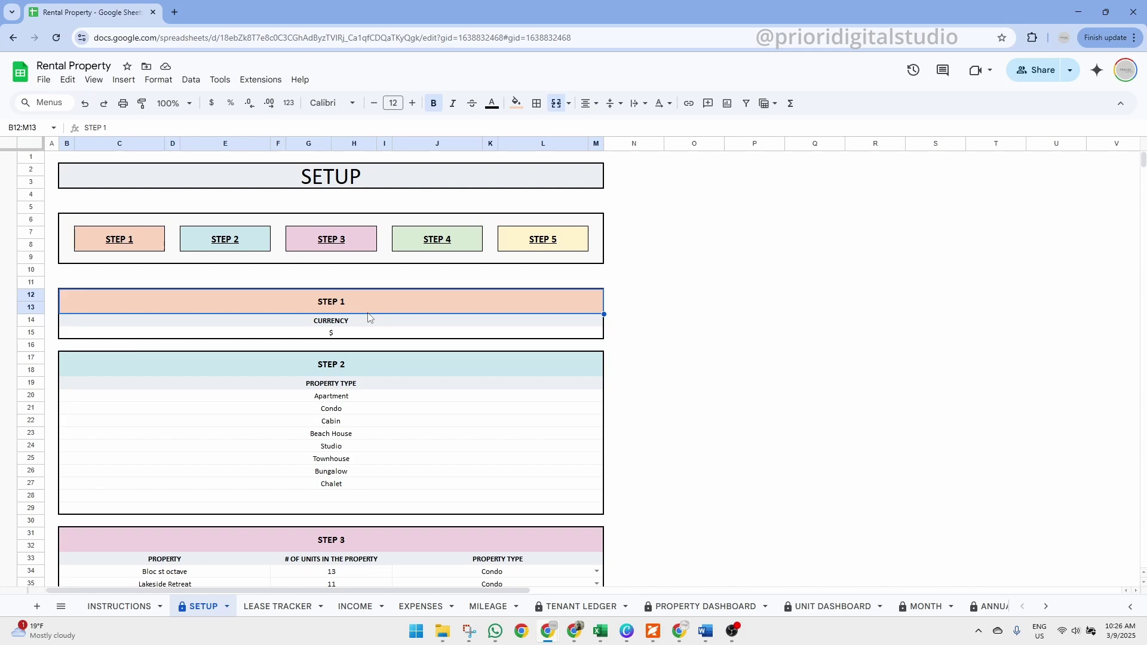
pyautogui.doubleClick(367, 313)
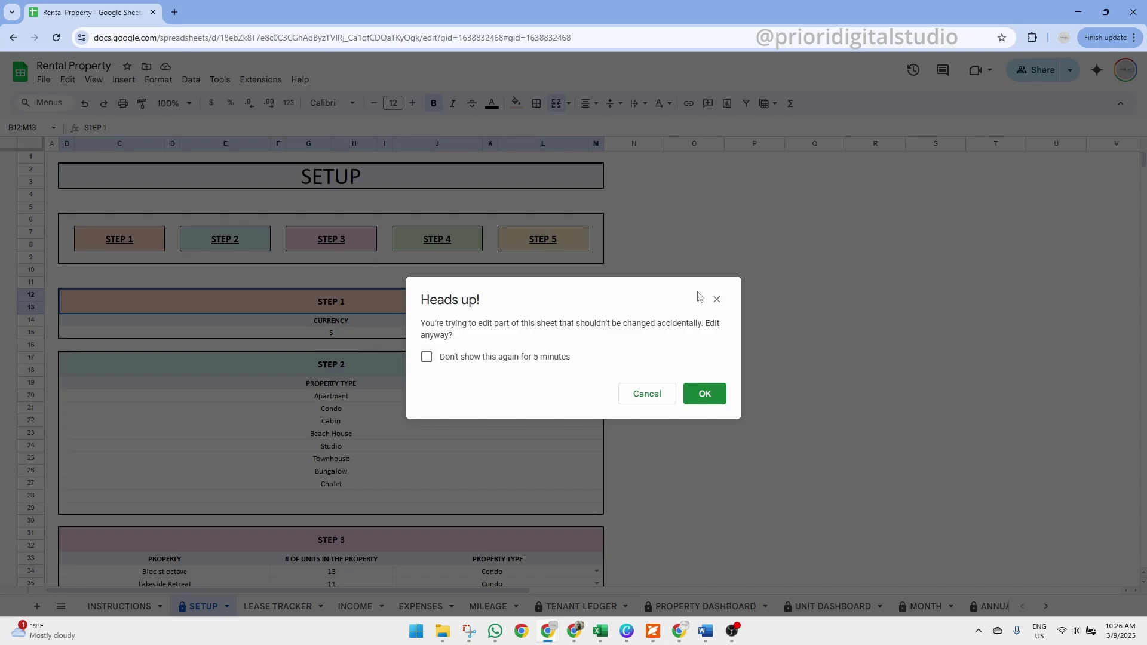
pyautogui.click(716, 300)
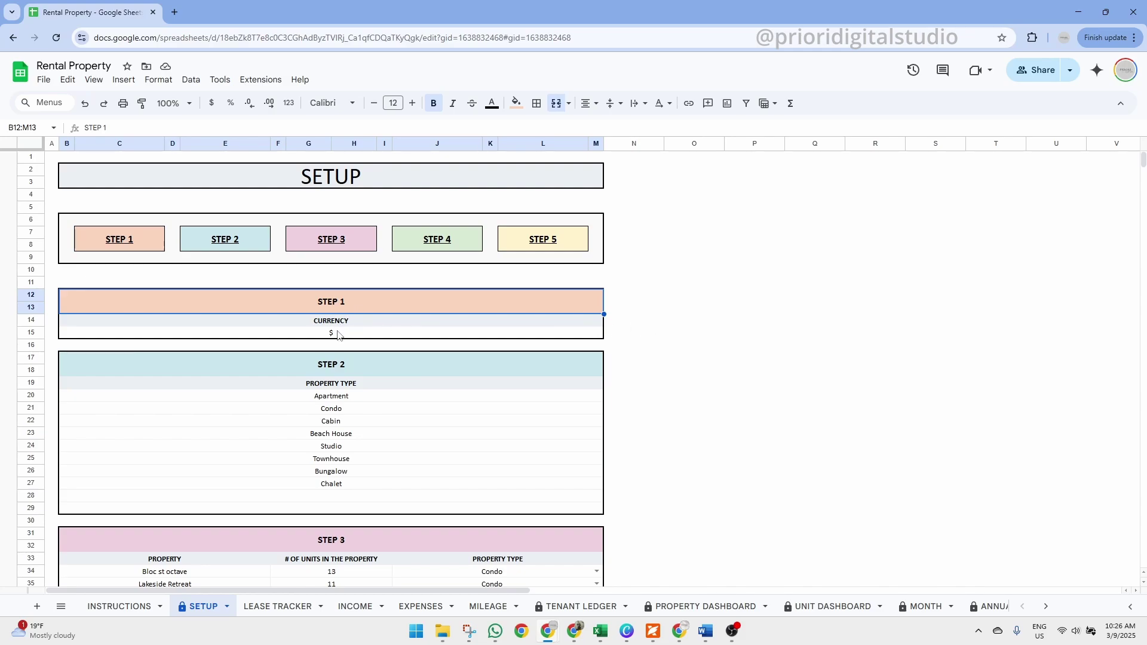
# Step: Examine the editable property type cells under STEP 2 and the cut, copy and paste options for the Condo cell
pyautogui.moveTo(410, 399); pyautogui.dragTo(406, 509)
pyautogui.click(357, 304)
pyautogui.moveTo(388, 400); pyautogui.dragTo(385, 511)
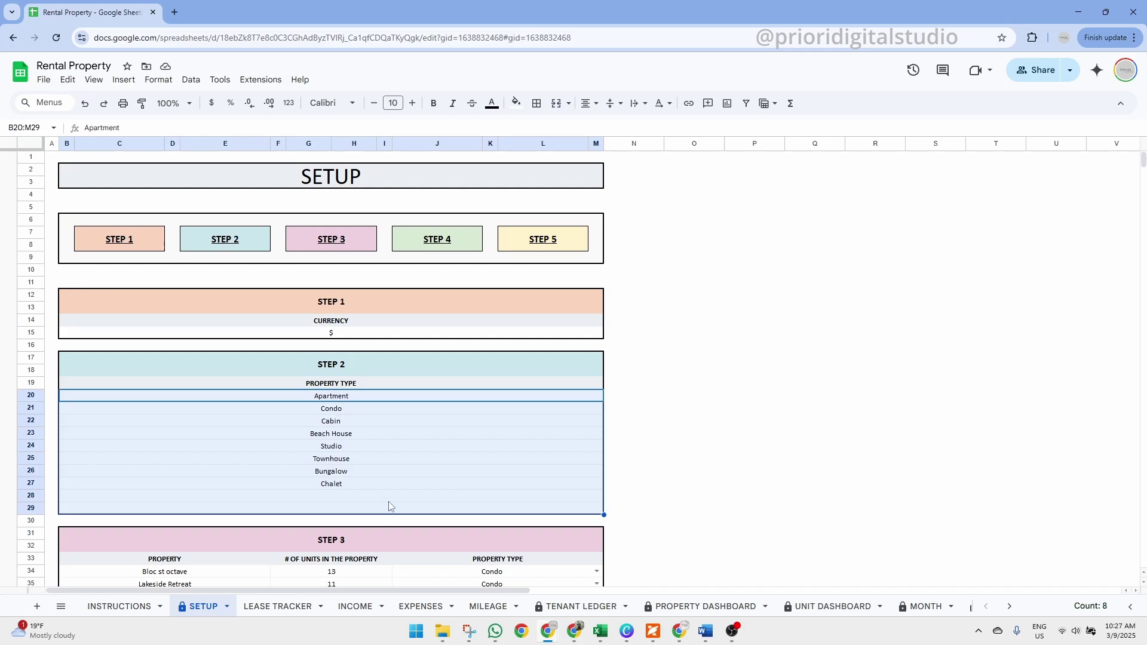
pyautogui.click(377, 411)
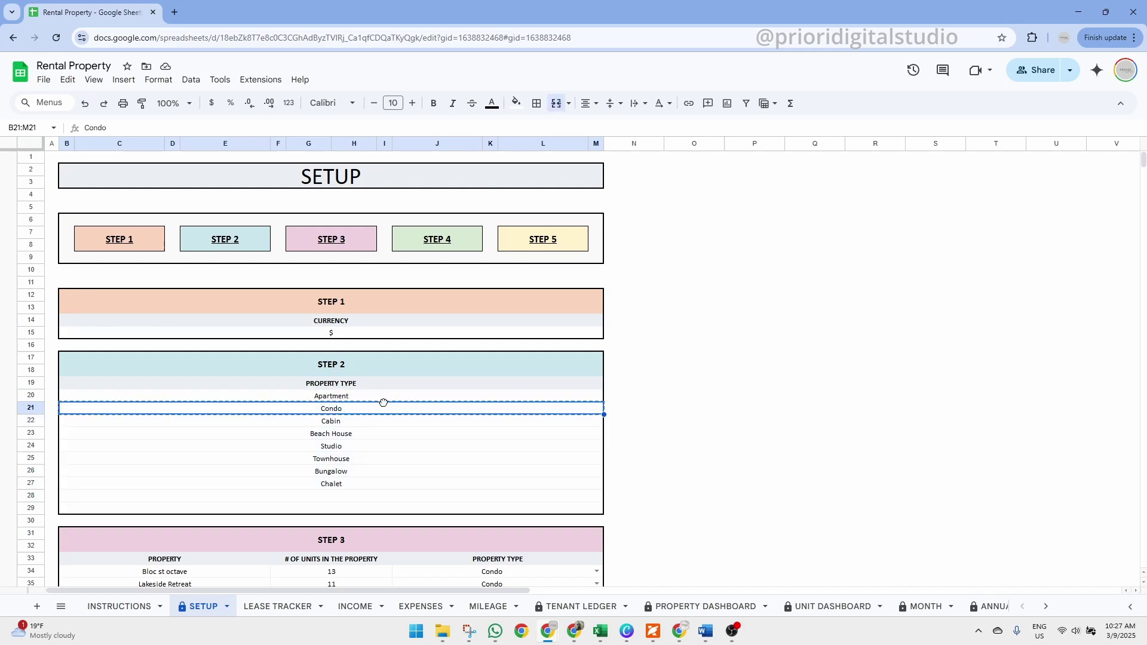
pyautogui.moveTo(381, 402)
pyautogui.mouseDown()
pyautogui.moveTo(387, 481)
pyautogui.moveTo(388, 411)
pyautogui.mouseUp()
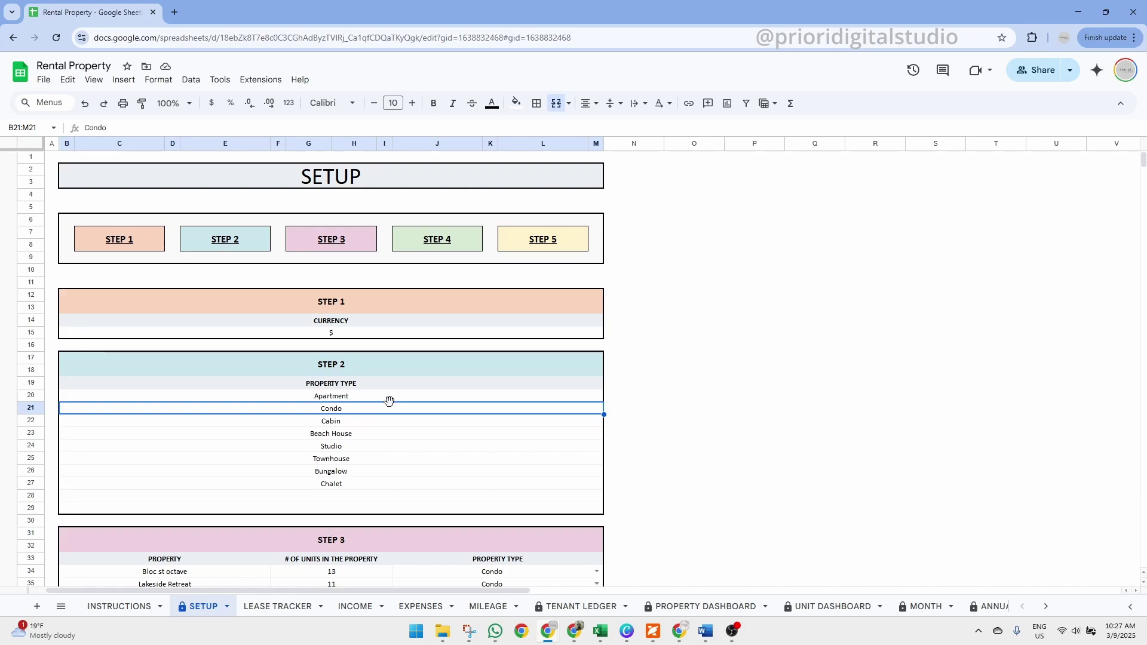
pyautogui.moveTo(389, 401)
pyautogui.mouseDown()
pyautogui.moveTo(392, 486)
pyautogui.moveTo(397, 418)
pyautogui.moveTo(384, 413)
pyautogui.mouseUp()
pyautogui.rightClick(384, 412)
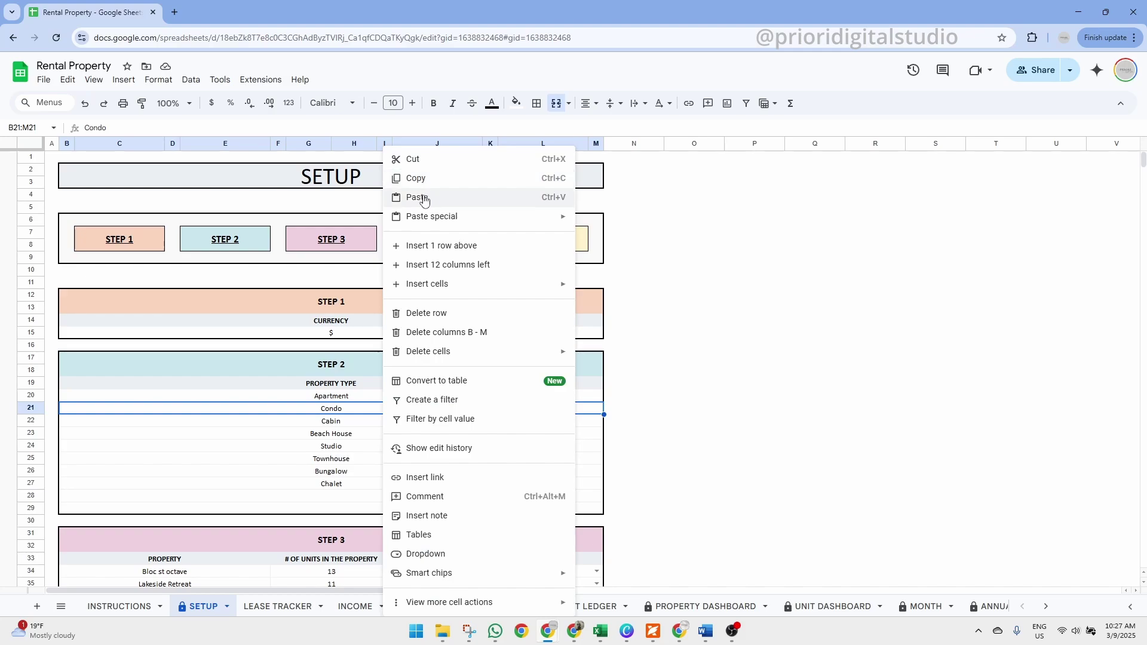
pyautogui.click(391, 181)
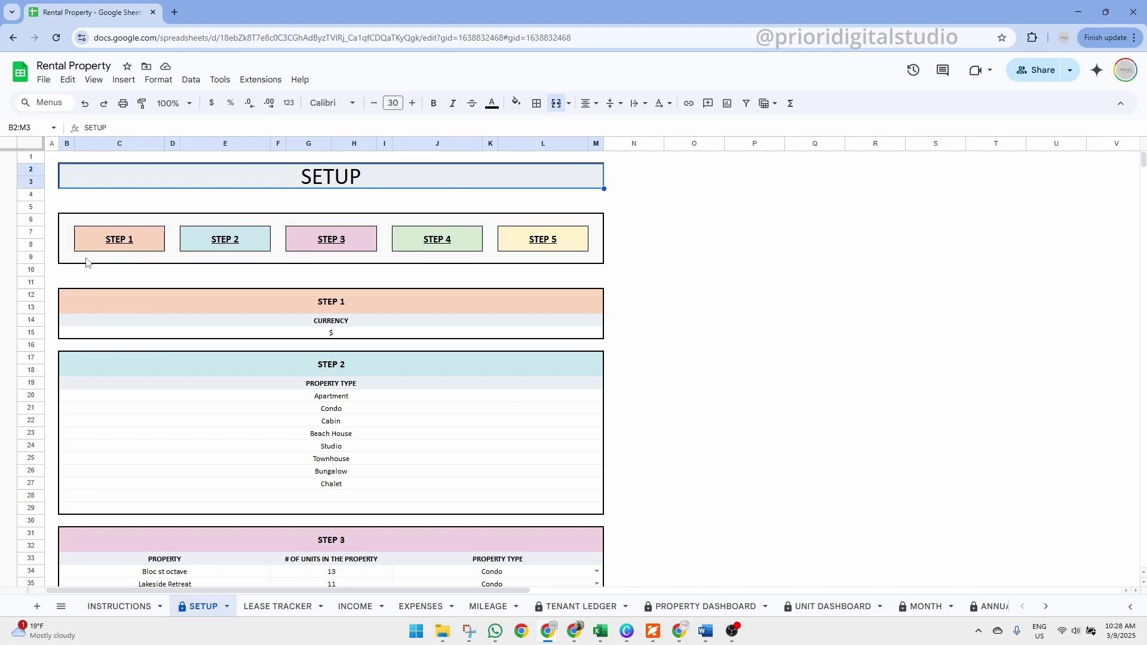
# Step: Review the five step links on the SETUP sheet and the currency cell under STEP 1
pyautogui.moveTo(90, 261); pyautogui.dragTo(596, 216)
pyautogui.click(553, 177)
pyautogui.scroll(-8, 556, 304)
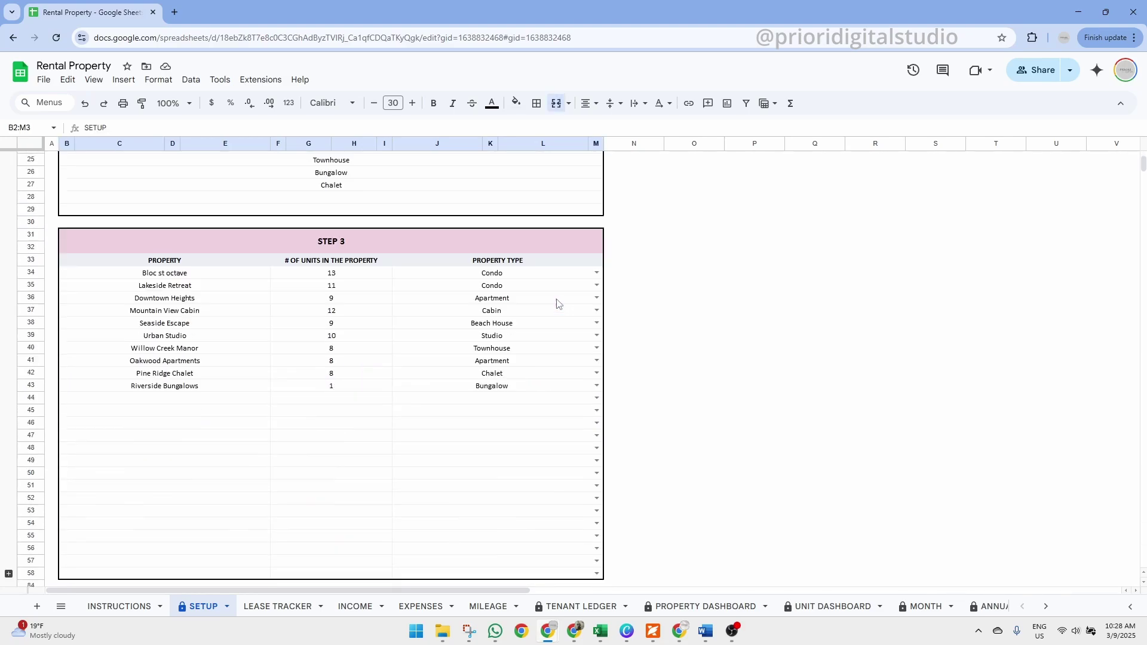
pyautogui.scroll(8, 557, 303)
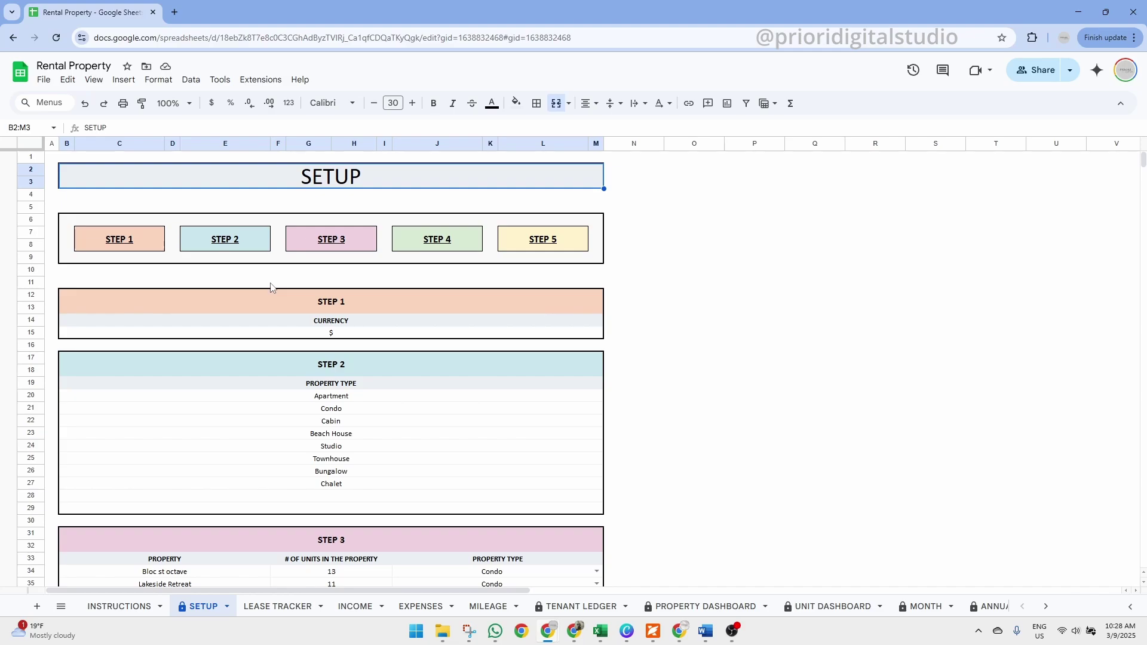
pyautogui.click(327, 311)
pyautogui.click(336, 334)
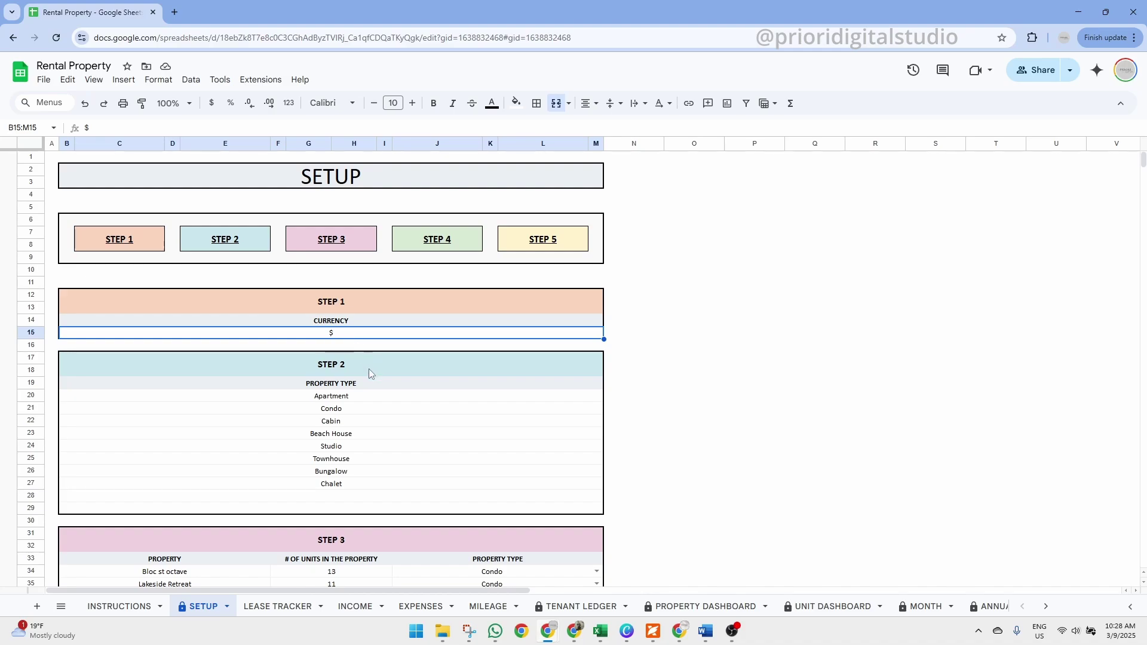
# Step: Review the property type list under STEP 2, checking individual entries from Condo to Studio
pyautogui.scroll(-2, 369, 373)
pyautogui.click(357, 303)
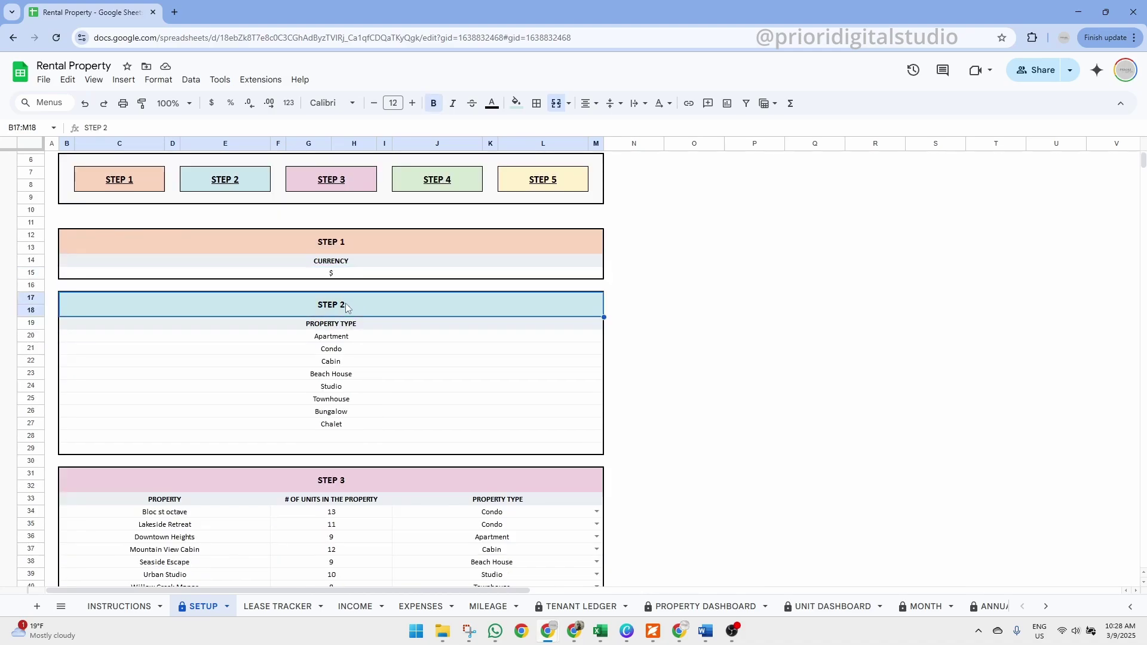
pyautogui.moveTo(347, 326); pyautogui.dragTo(344, 427)
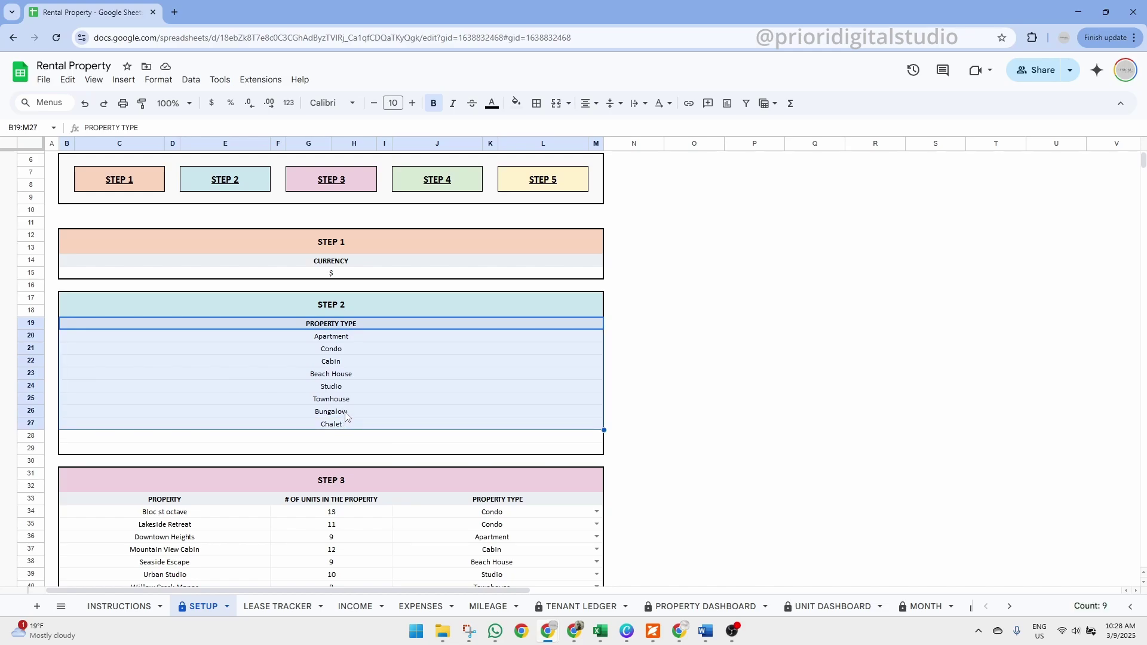
pyautogui.click(350, 349)
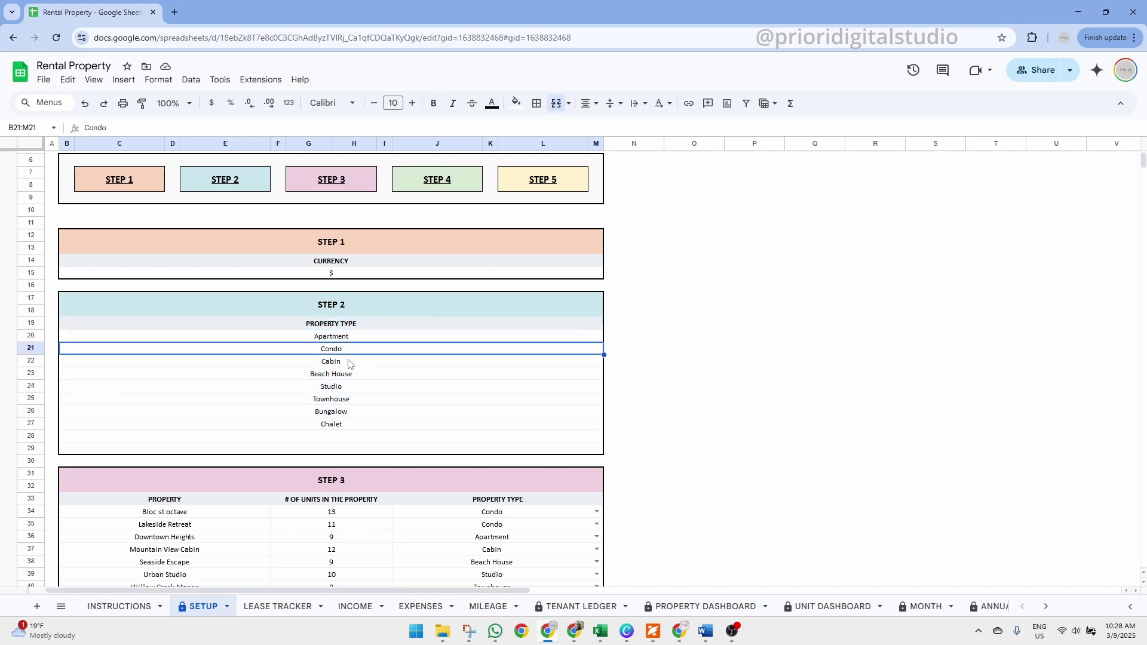
pyautogui.click(350, 363)
pyautogui.click(353, 375)
pyautogui.click(354, 389)
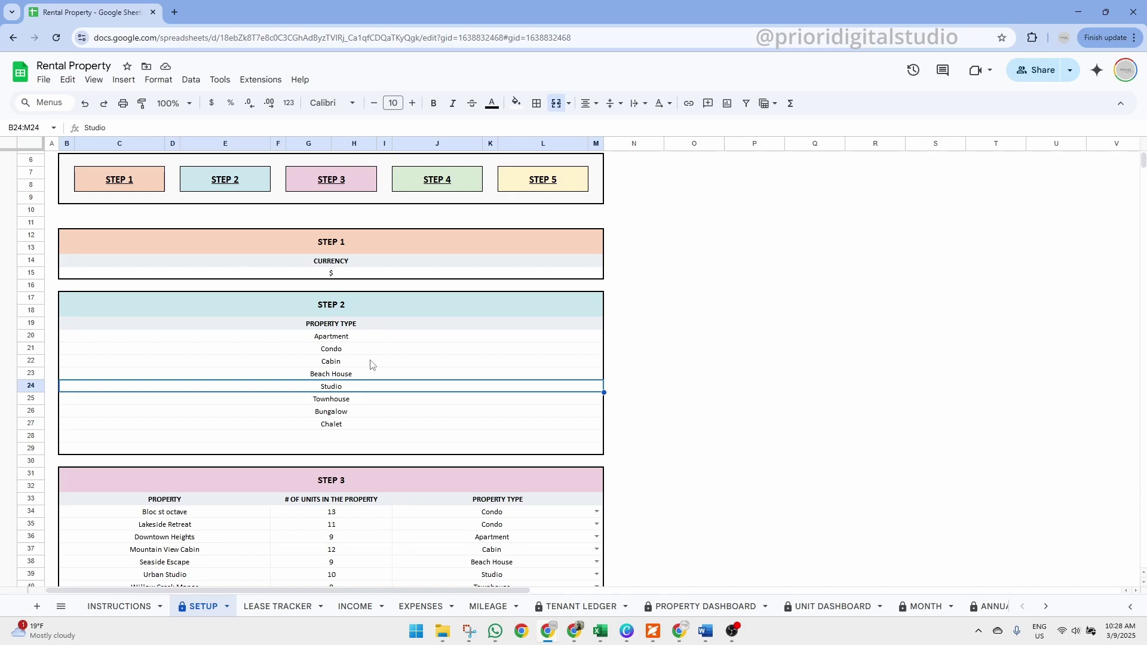
# Step: Examine the STEP 3 table's property names, unit numbers and the property type choices for Bloc st octave
pyautogui.scroll(-5, 370, 364)
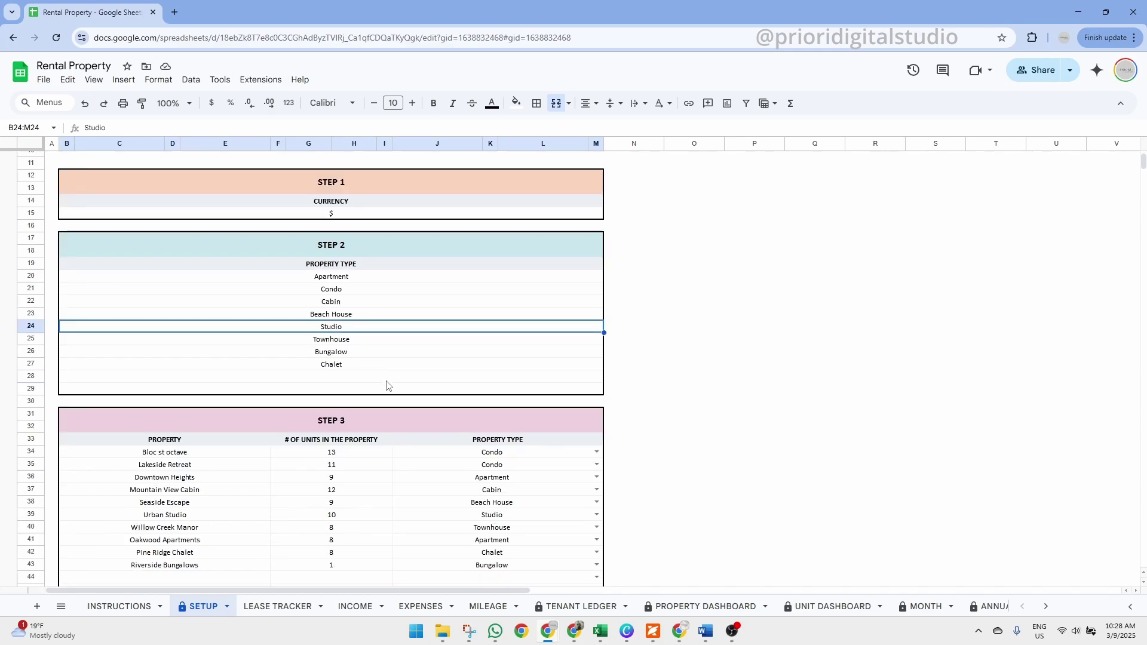
pyautogui.scroll(-2, 387, 385)
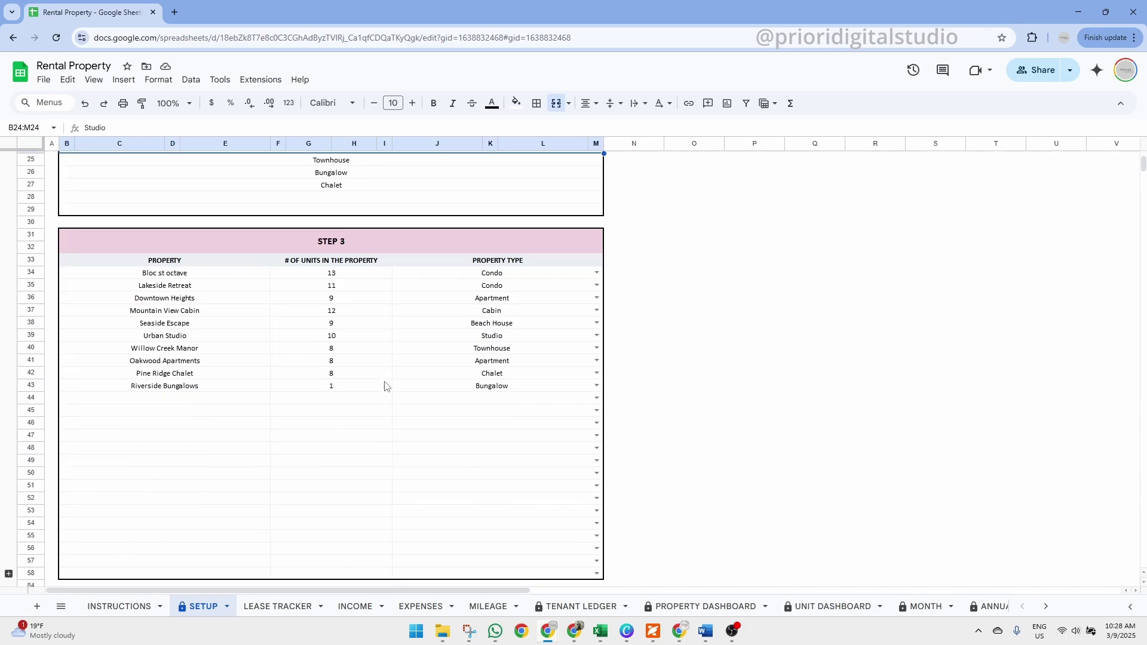
pyautogui.click(350, 251)
pyautogui.click(169, 262)
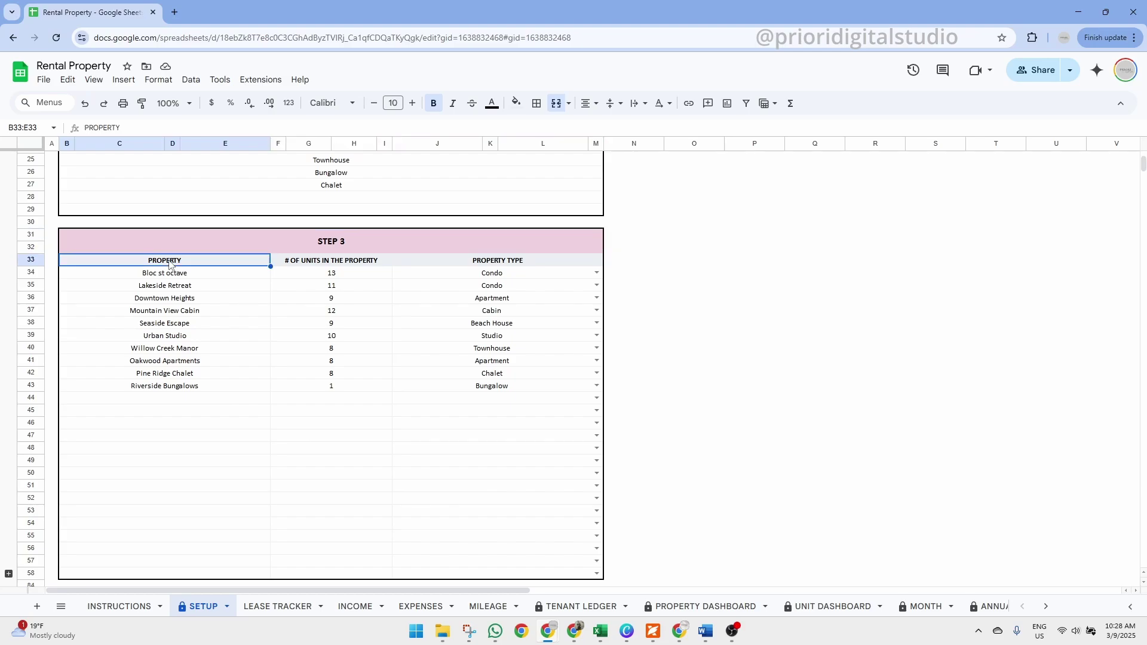
pyautogui.click(172, 274)
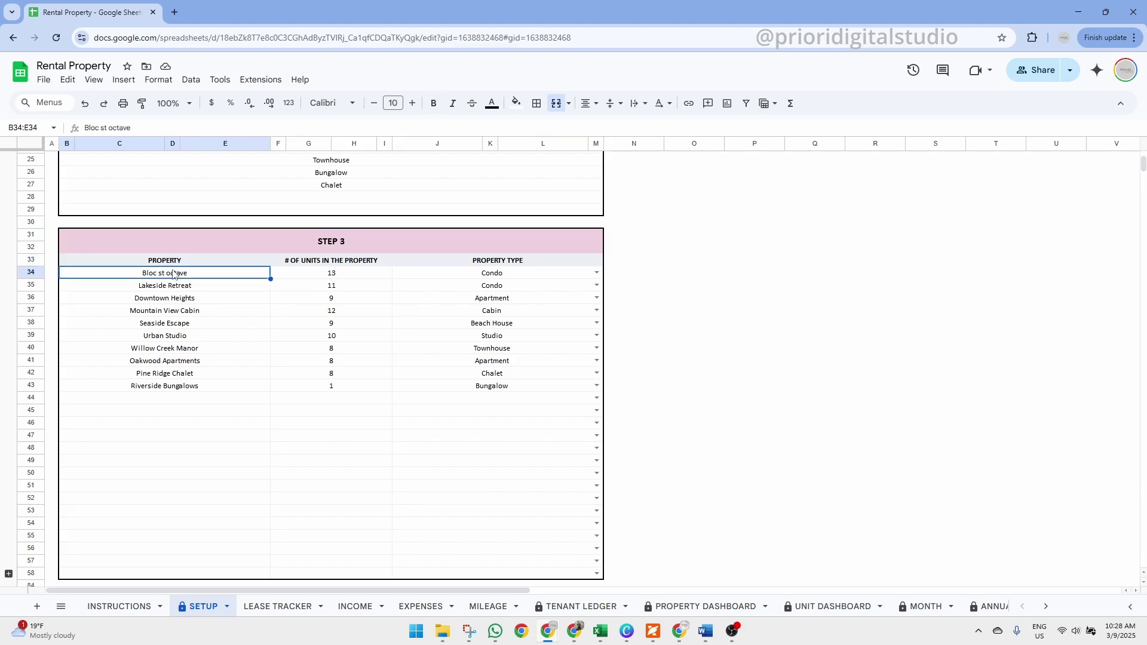
pyautogui.click(328, 263)
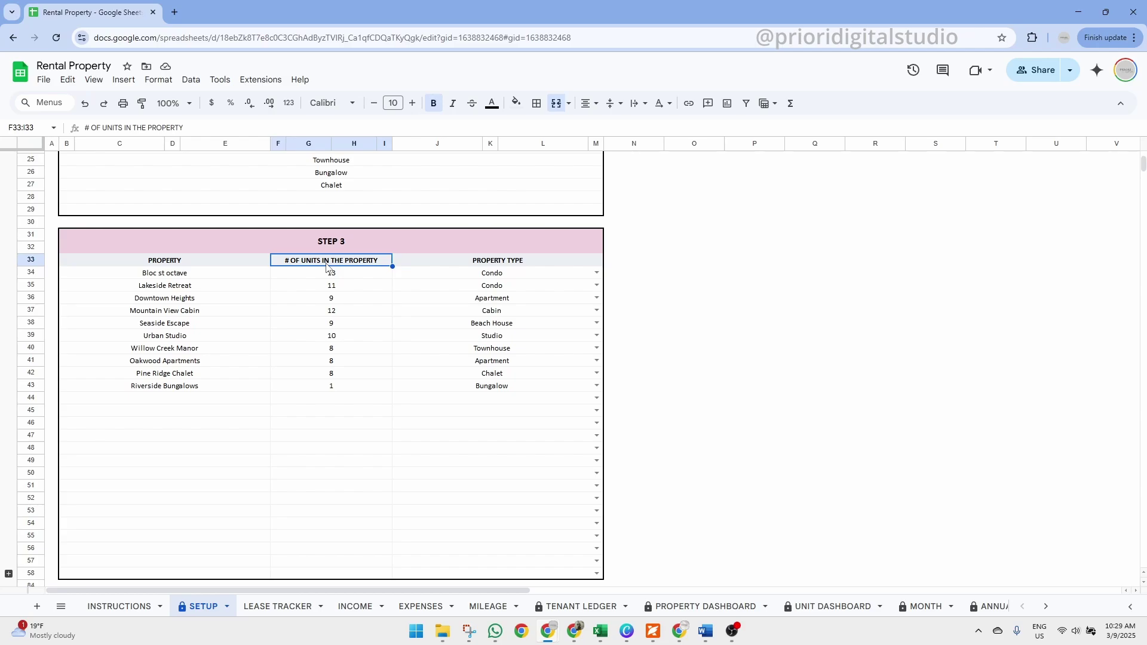
pyautogui.click(338, 275)
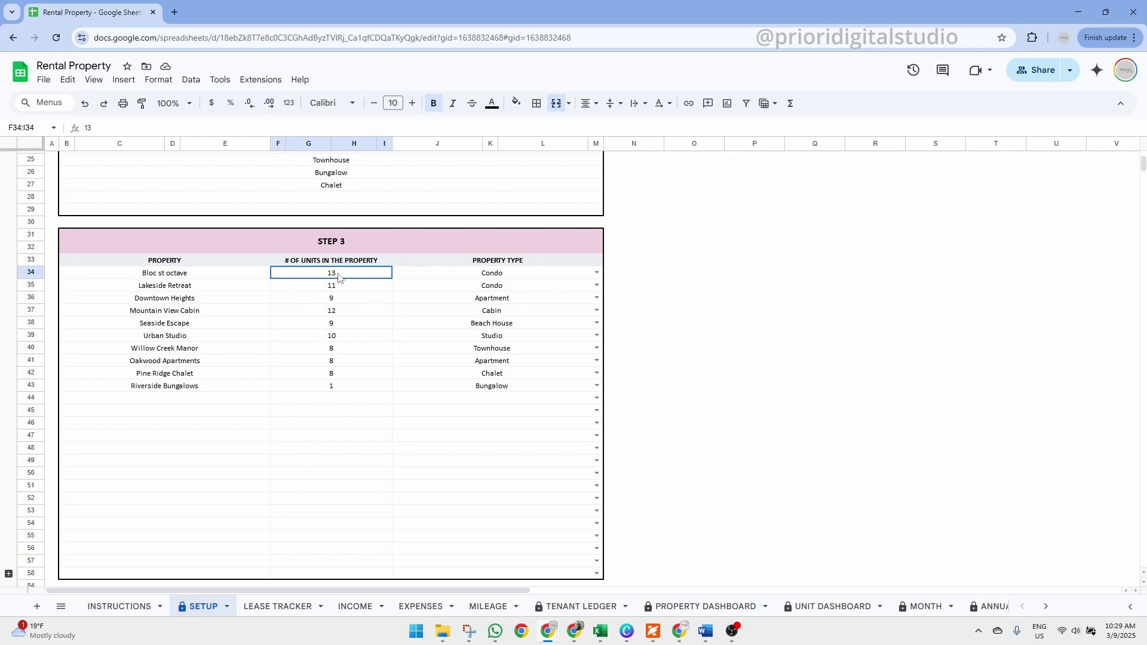
pyautogui.click(330, 388)
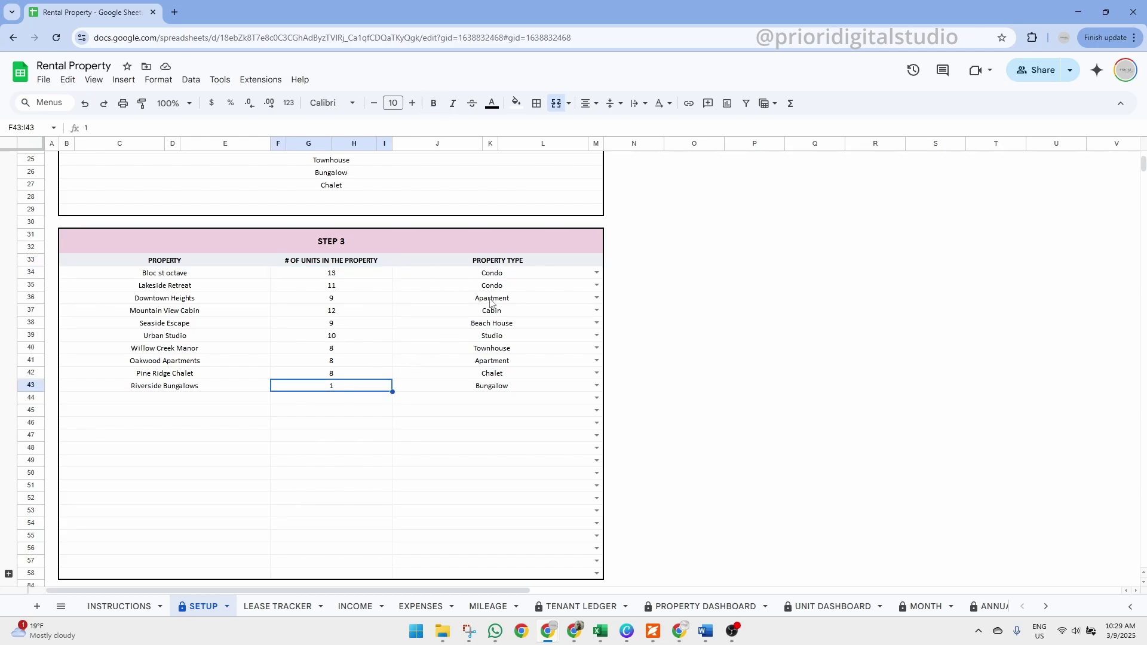
pyautogui.click(503, 273)
pyautogui.click(597, 272)
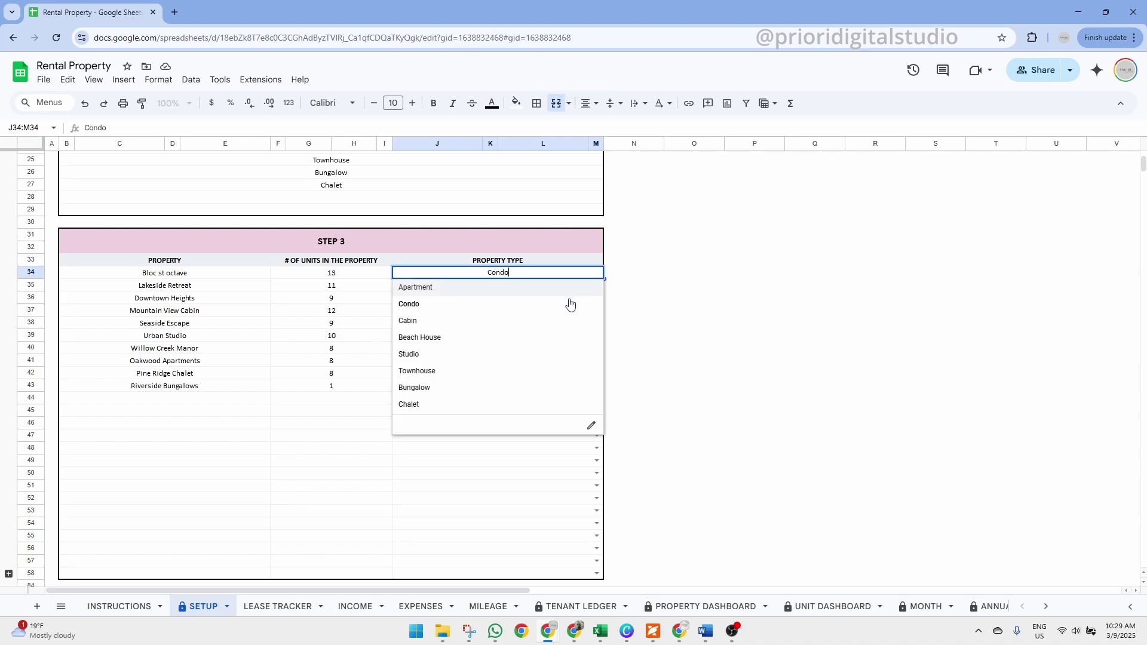
pyautogui.click(544, 245)
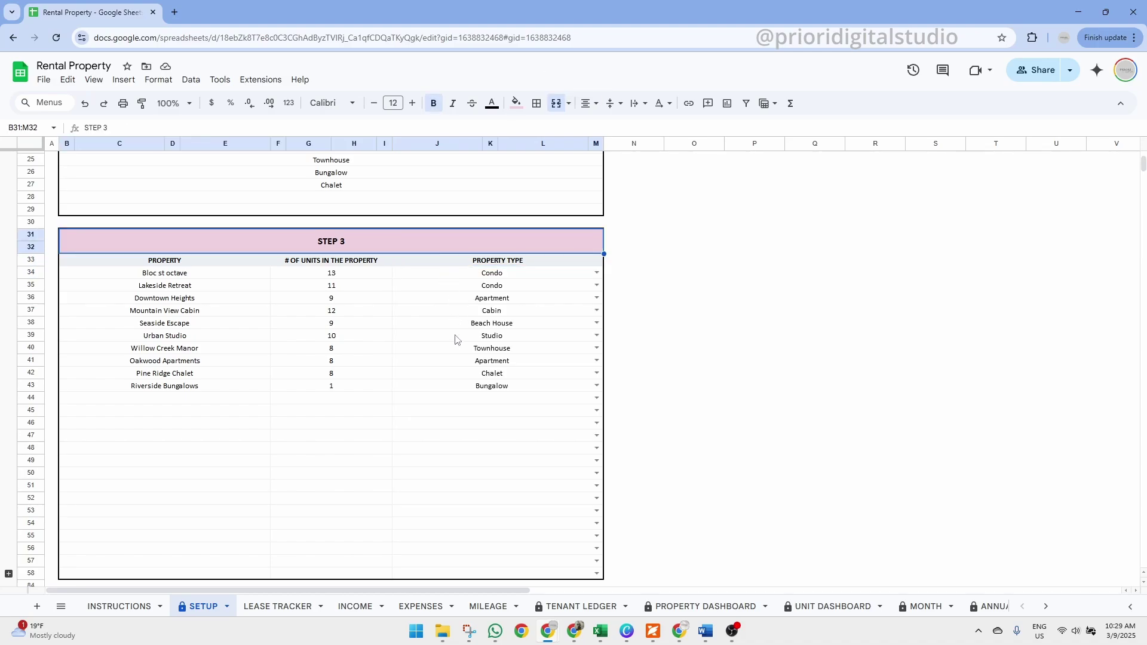
# Step: Examine the income and expense category lists under STEP 4
pyautogui.scroll(-6, 455, 339)
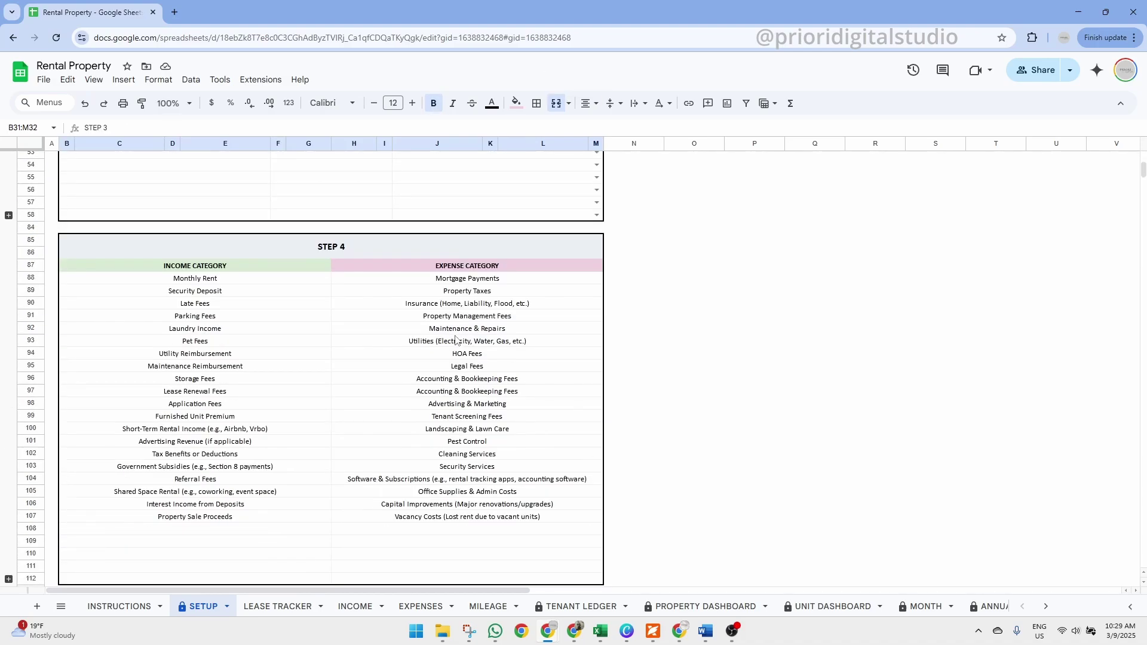
pyautogui.click(338, 250)
pyautogui.click(239, 272)
pyautogui.click(435, 272)
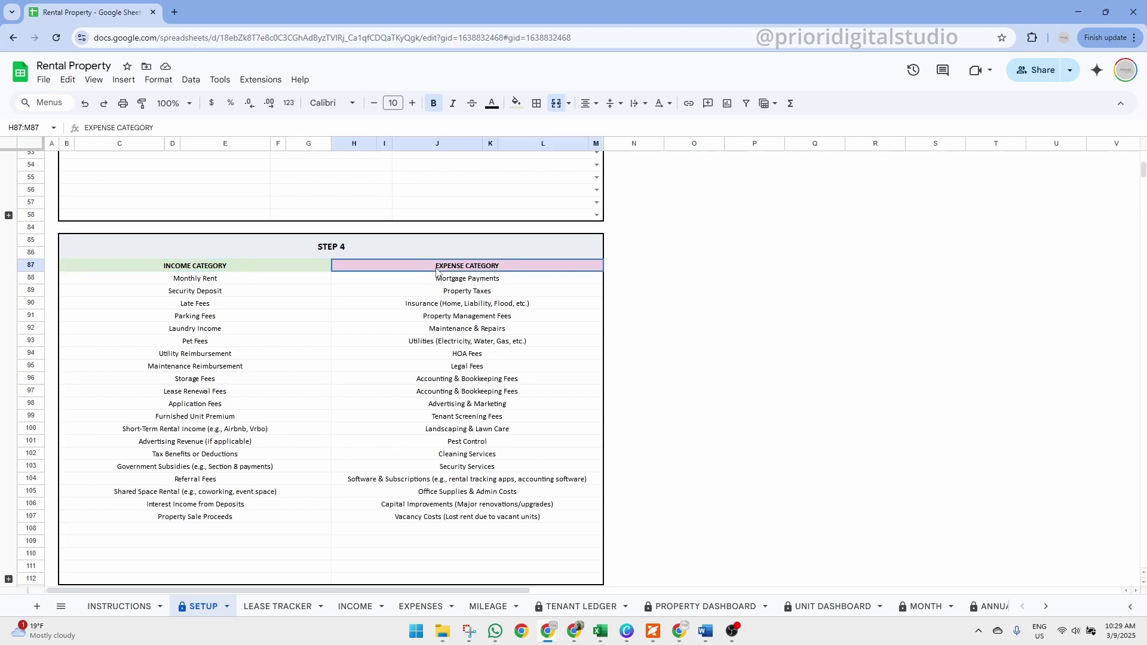
pyautogui.click(304, 271)
pyautogui.click(390, 270)
pyautogui.moveTo(289, 280); pyautogui.dragTo(277, 517)
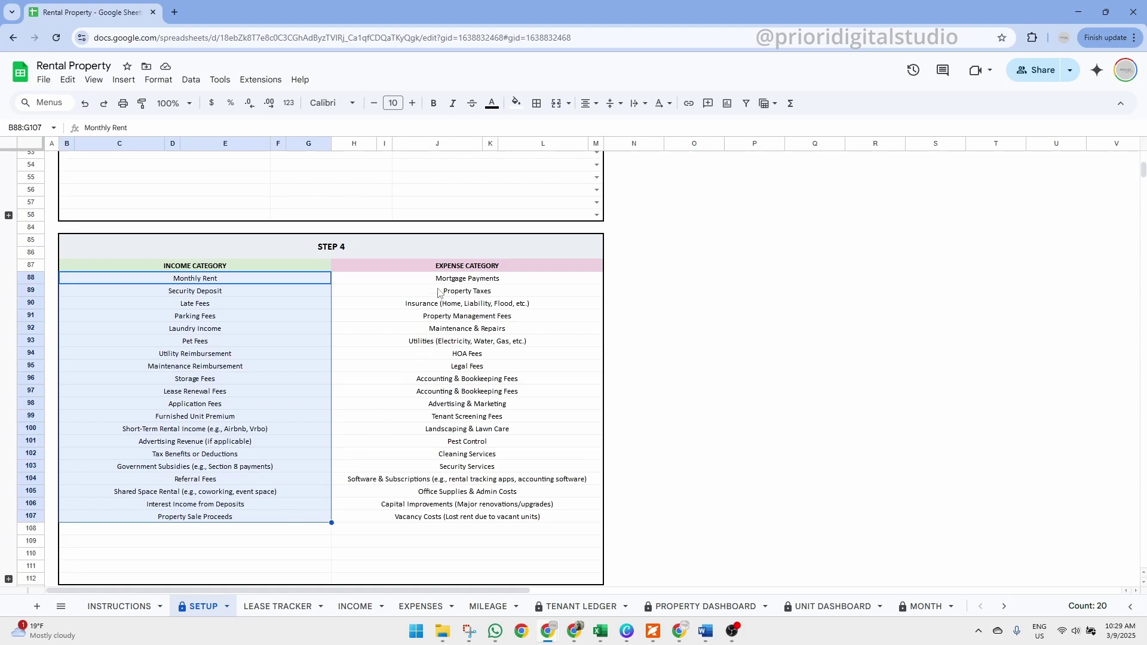
pyautogui.moveTo(442, 279); pyautogui.dragTo(432, 512)
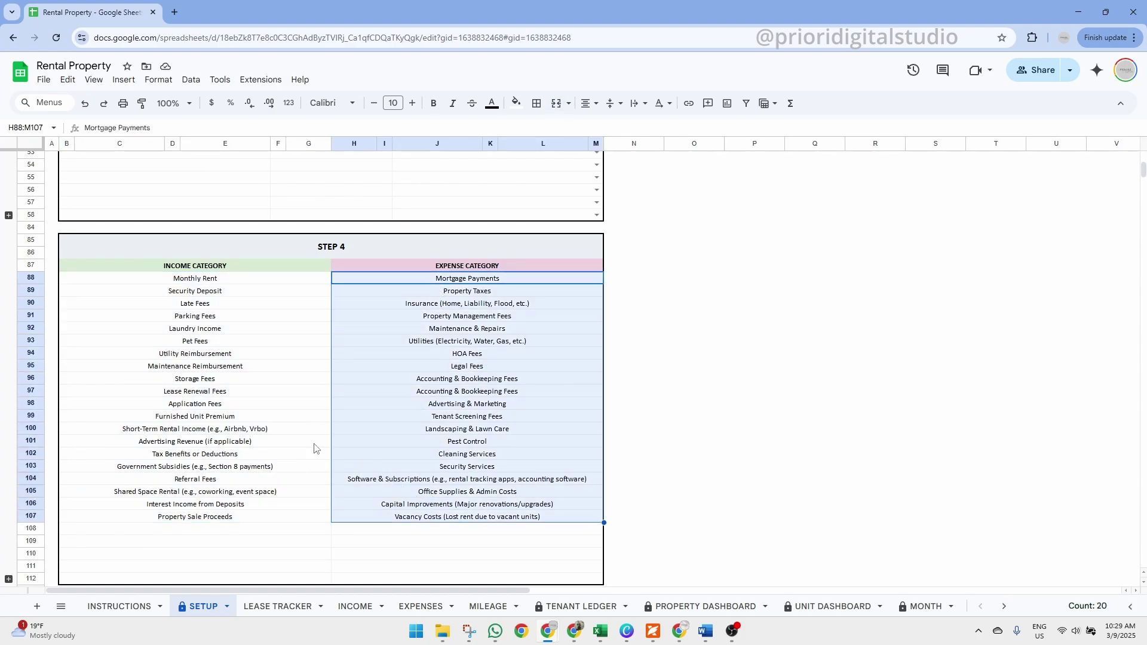
# Step: Expand the hidden row group below row 112 in the STEP 4 category table, accepting the protection warning
pyautogui.scroll(-2, 315, 448)
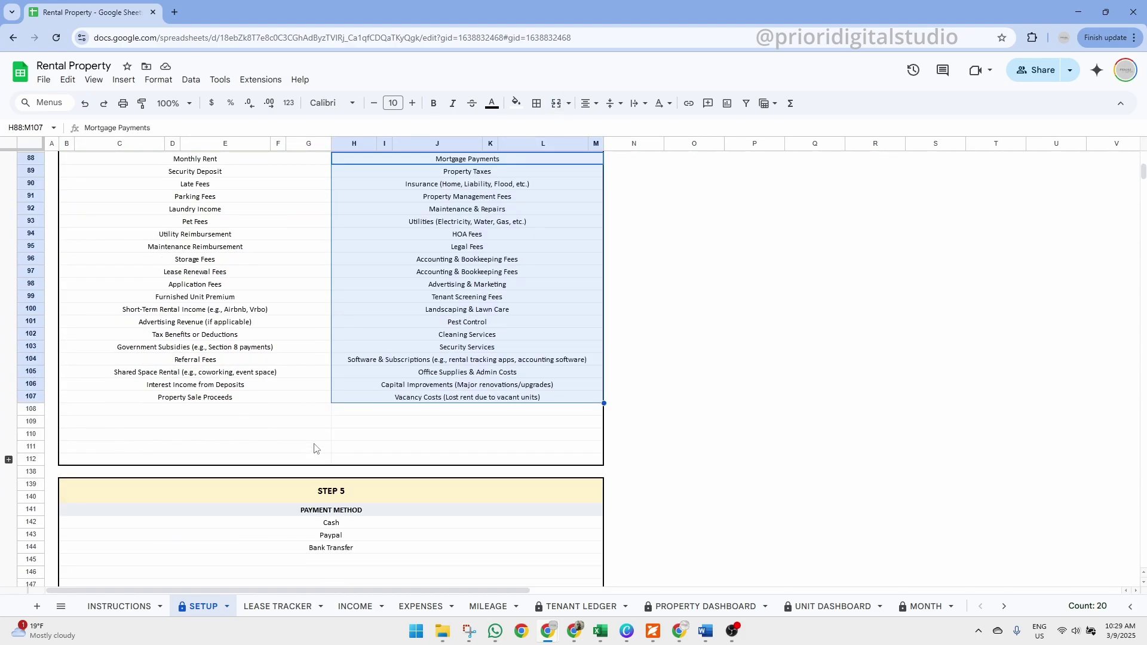
pyautogui.click(9, 461)
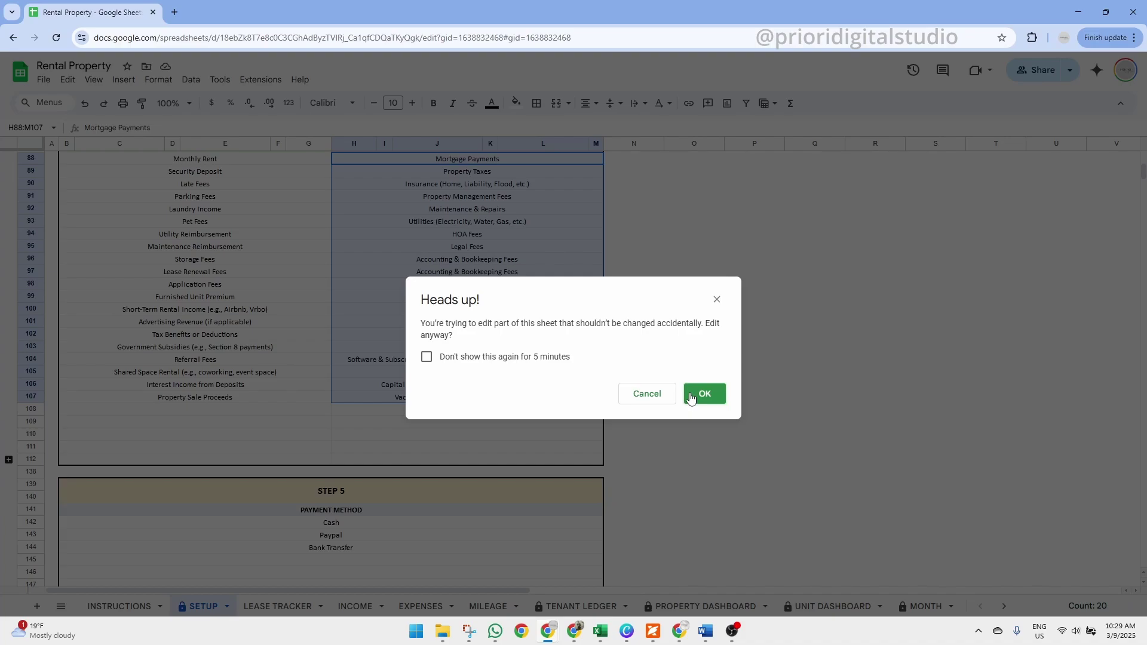
pyautogui.click(706, 397)
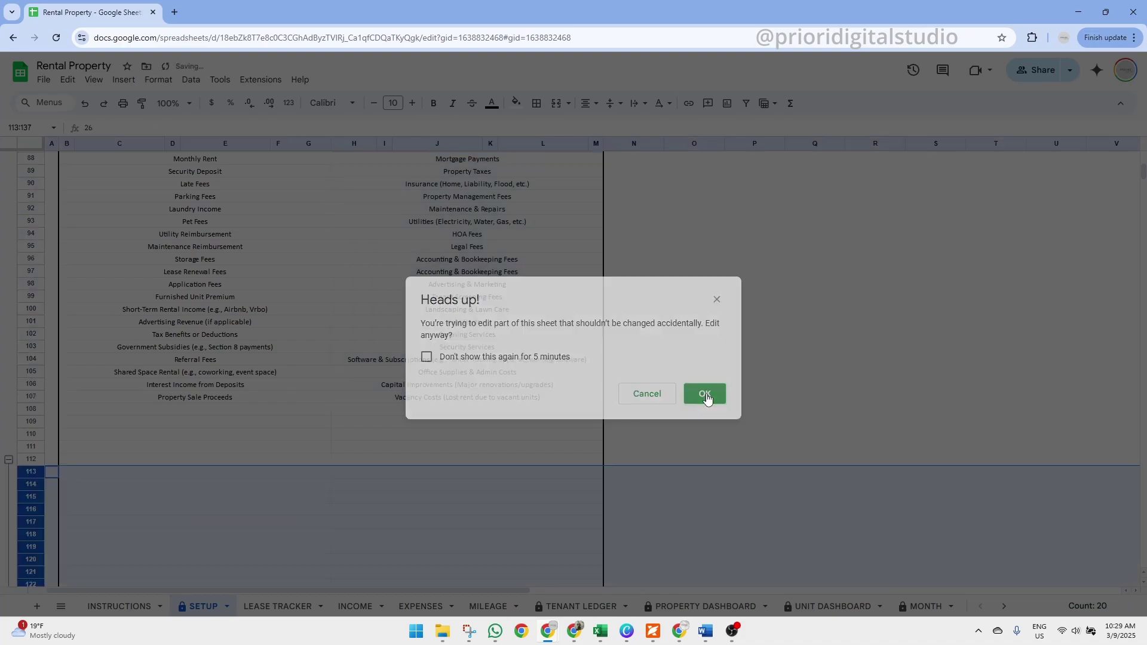
pyautogui.click(395, 458)
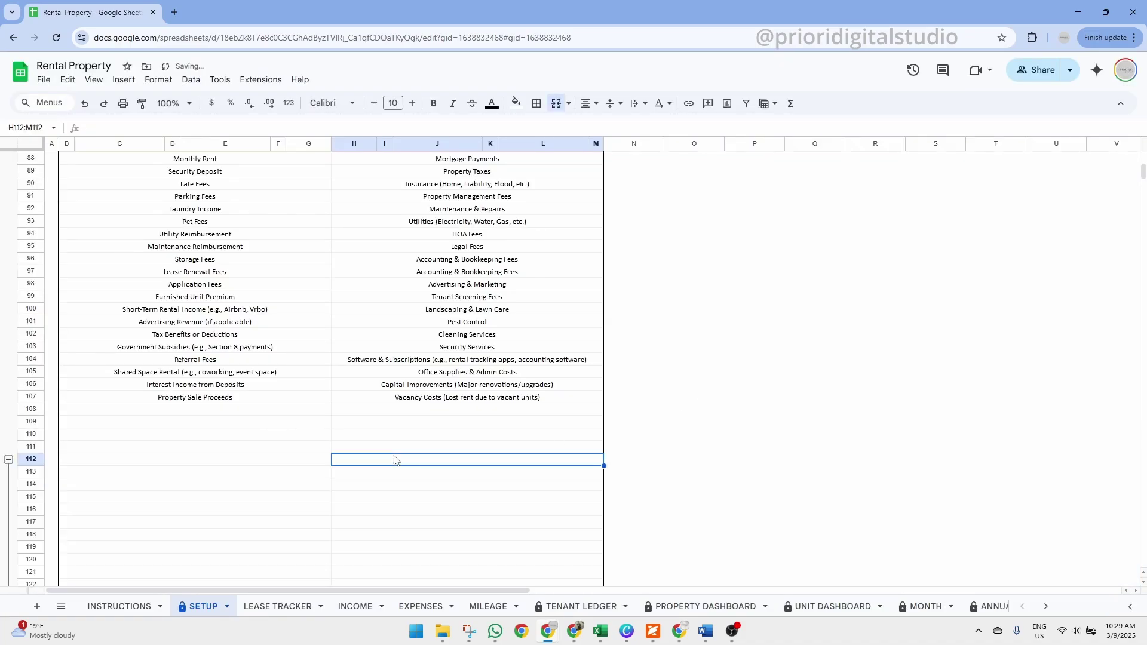
pyautogui.scroll(-6, 394, 460)
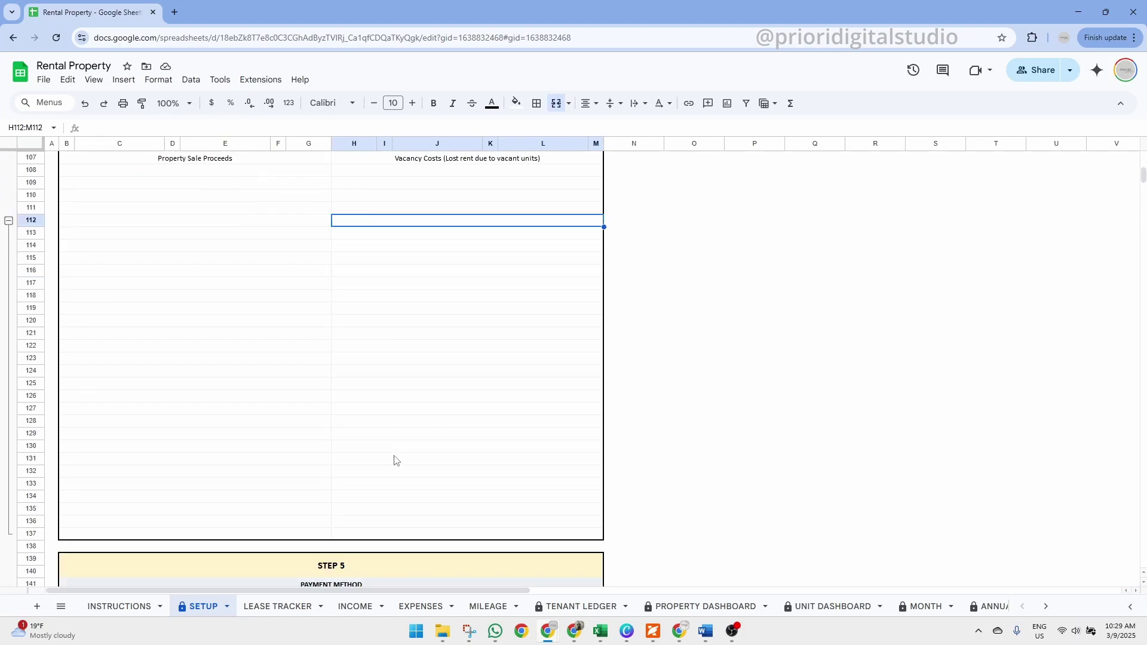
# Step: Collapse the expanded row group below row 112 in the STEP 4 category table, accepting the protection warning
pyautogui.scroll(5, 394, 460)
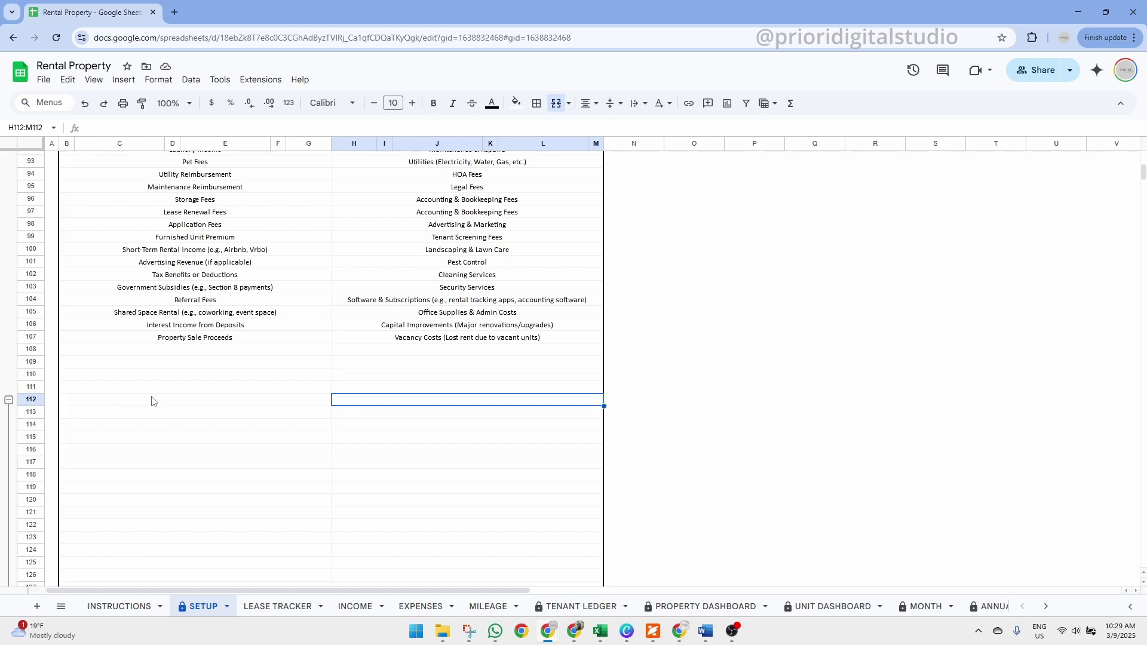
pyautogui.click(8, 401)
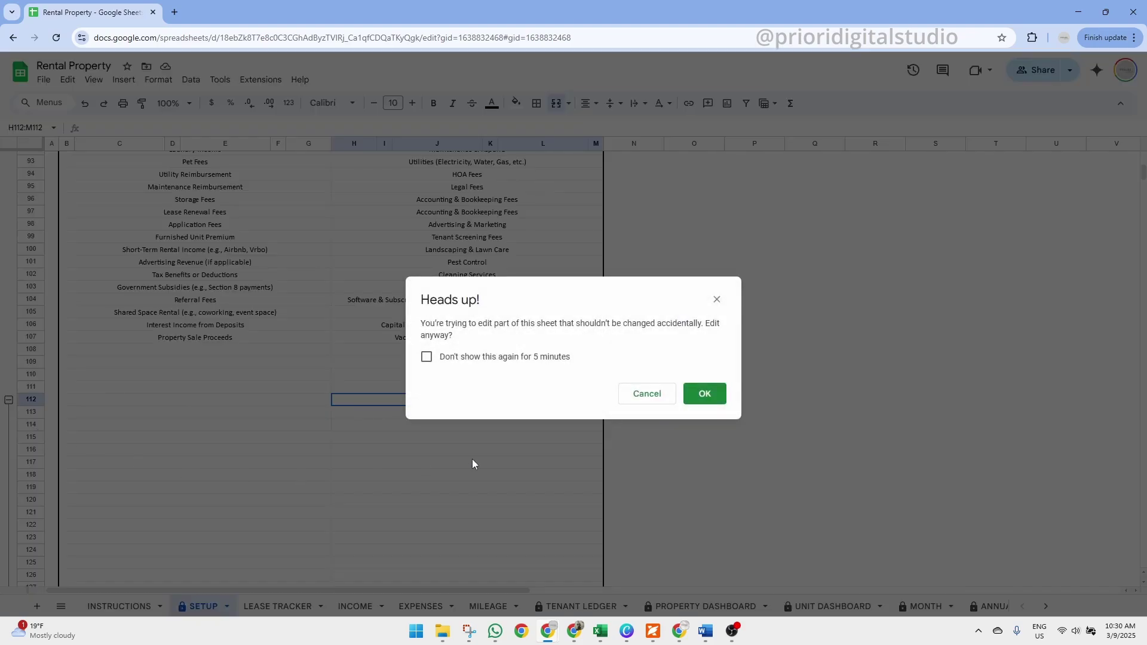
pyautogui.click(699, 395)
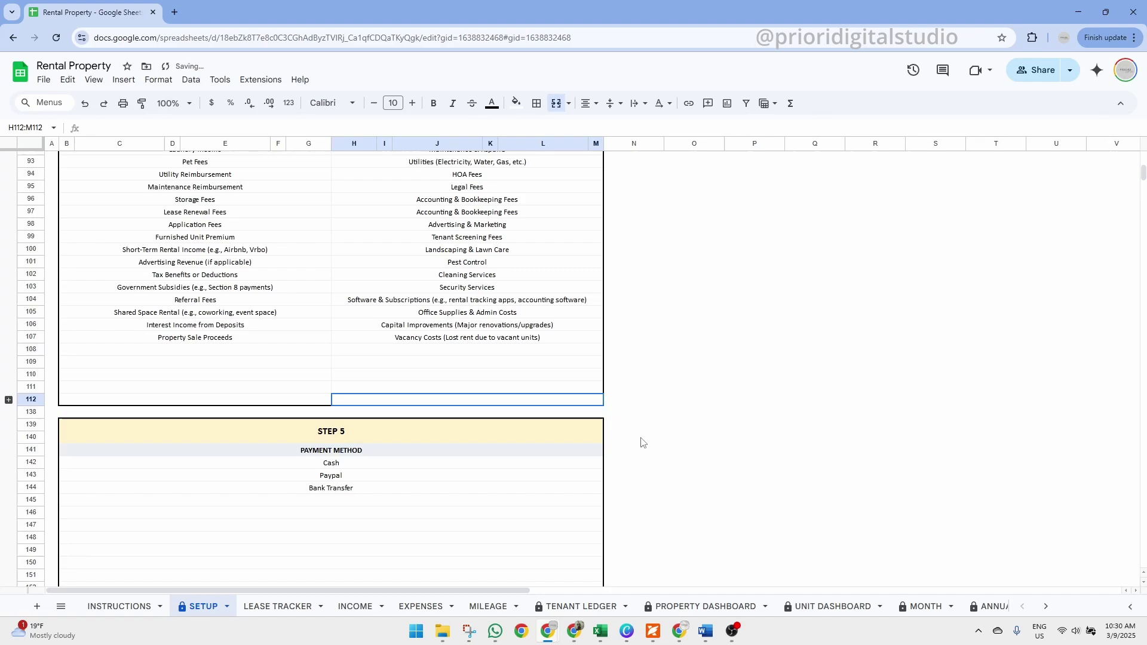
pyautogui.click(446, 388)
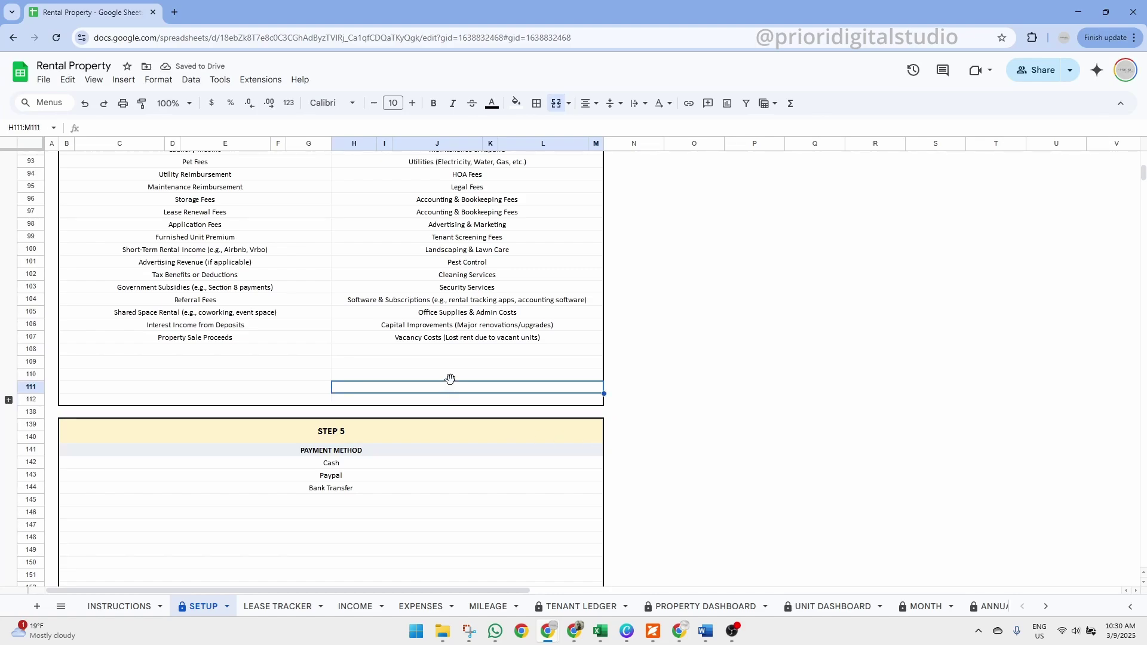
# Step: Review the payment method list under STEP 5, checking the Cash, Paypal and Bank Transfer entries and the first empty row
pyautogui.scroll(-3, 465, 409)
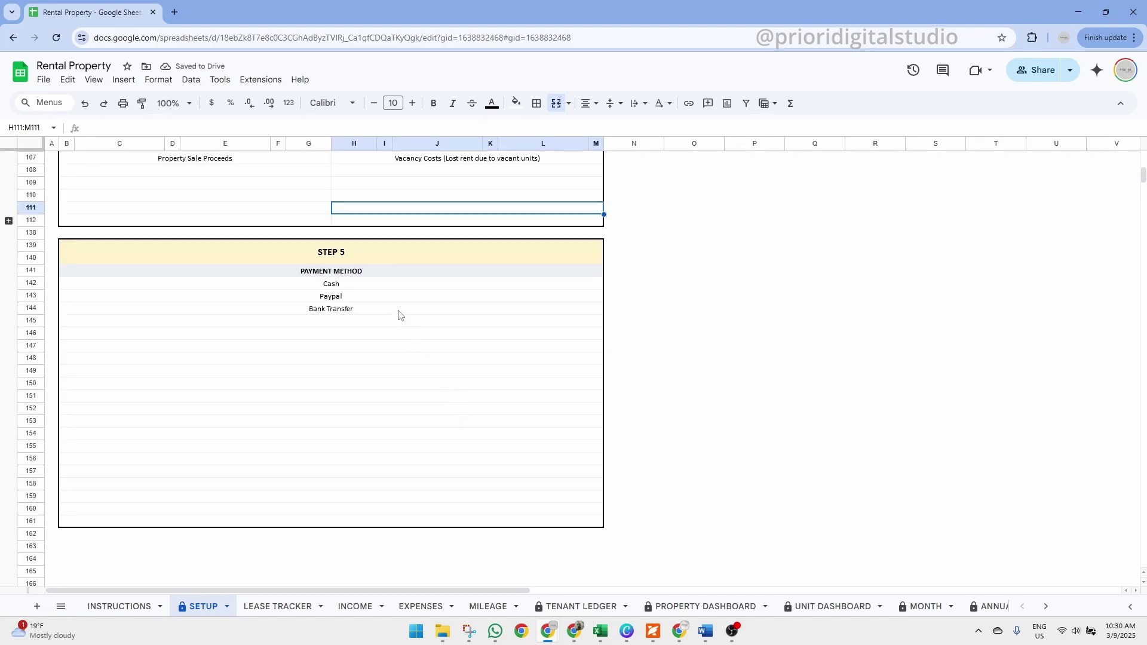
pyautogui.click(362, 263)
pyautogui.moveTo(365, 286); pyautogui.dragTo(366, 319)
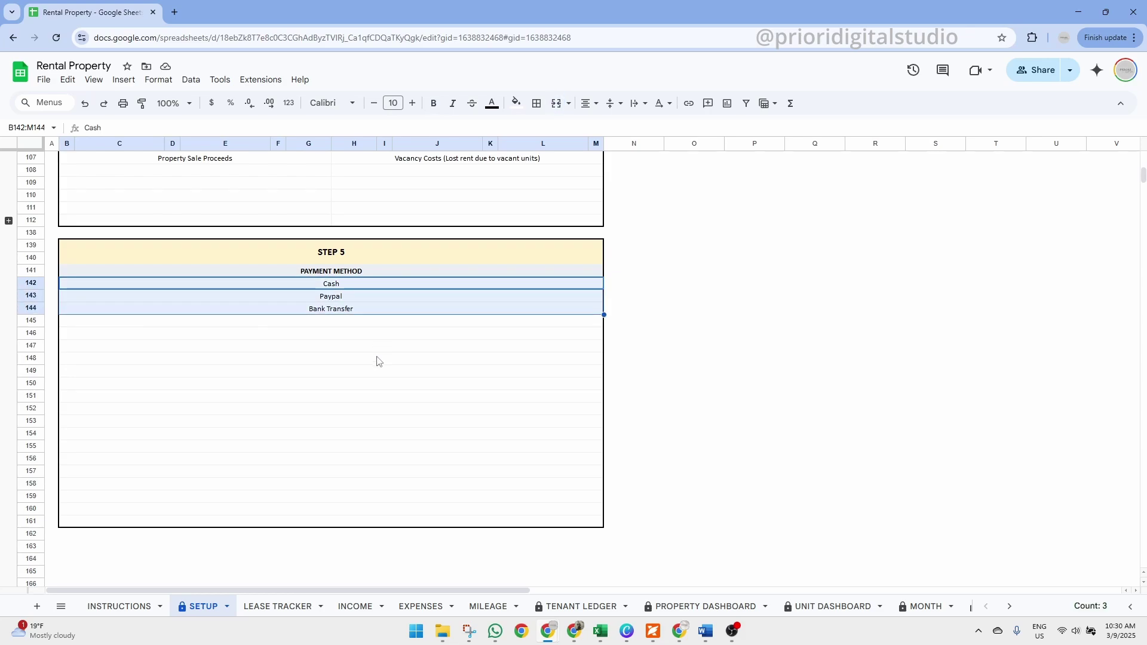
pyautogui.click(349, 297)
pyautogui.click(347, 311)
pyautogui.click(352, 286)
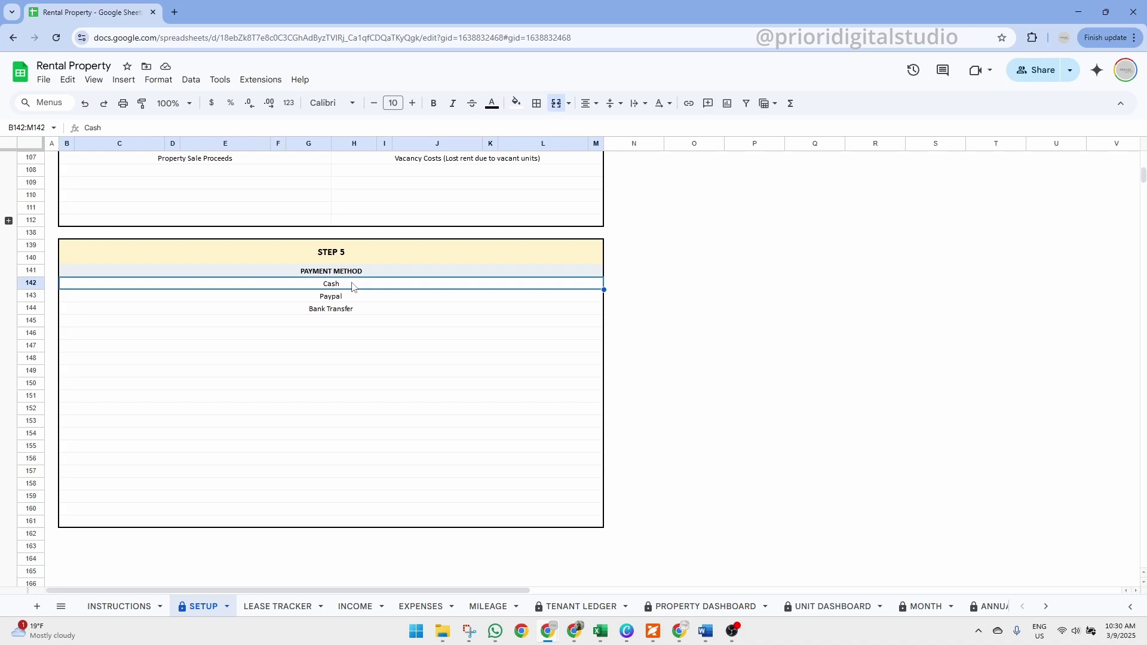
pyautogui.click(344, 326)
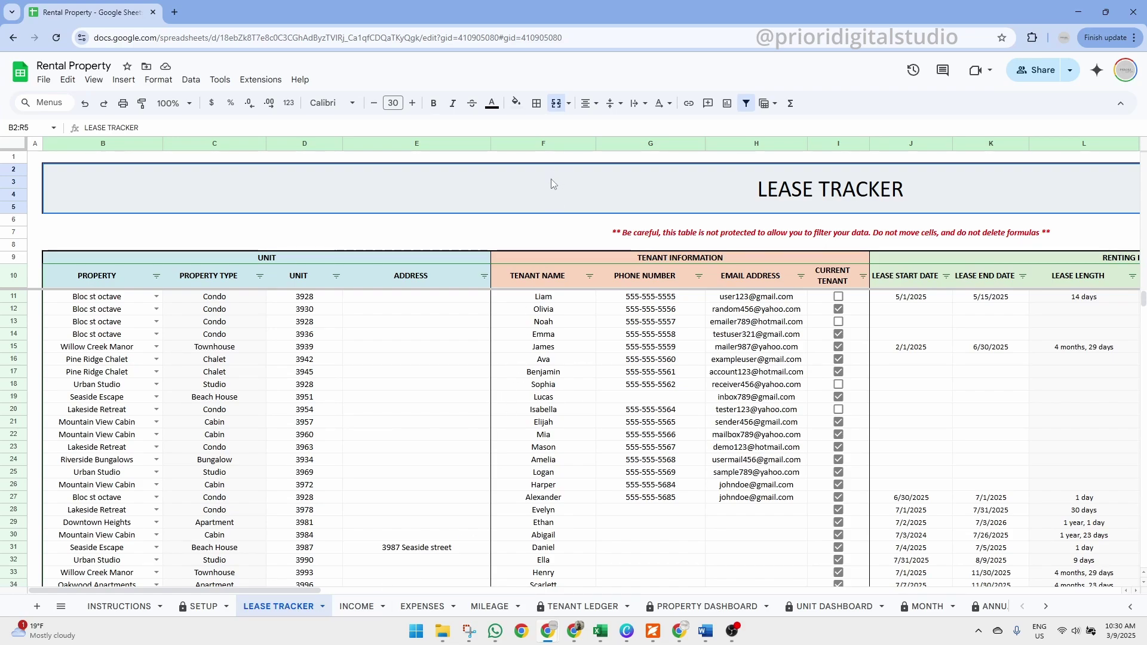
# Step: Examine the LEASE TRACKER sheet's UNIT and TENANT INFORMATION sections and the Property, Property Type and Unit column headings
pyautogui.moveTo(328, 258); pyautogui.dragTo(454, 362)
pyautogui.moveTo(645, 263); pyautogui.dragTo(607, 337)
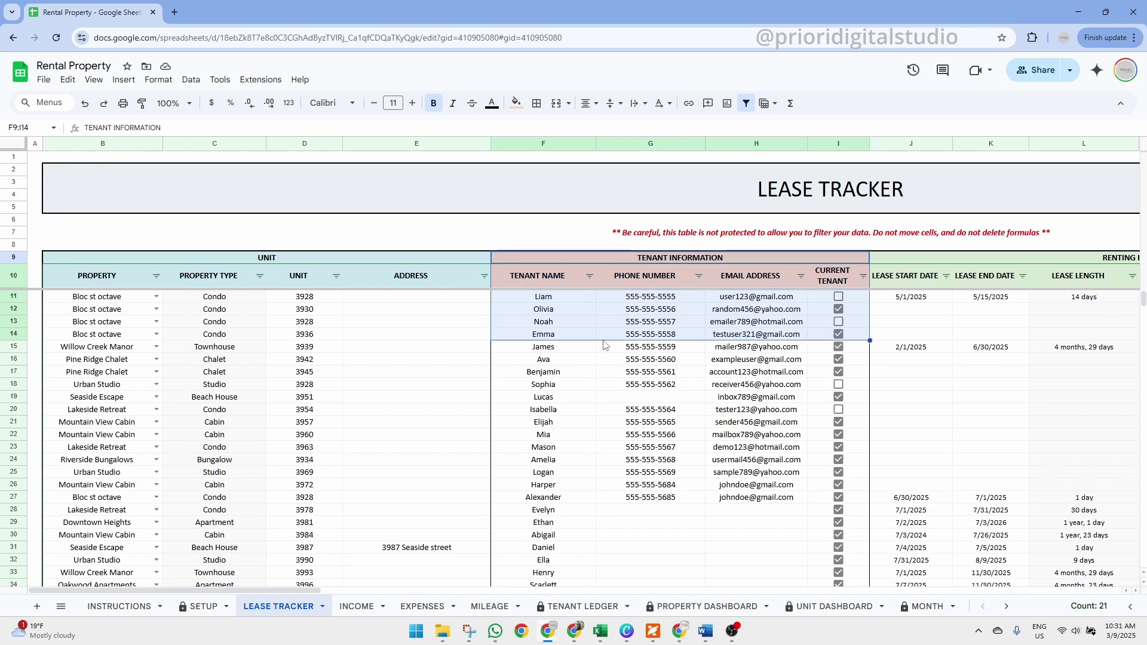
pyautogui.click(266, 258)
pyautogui.click(120, 276)
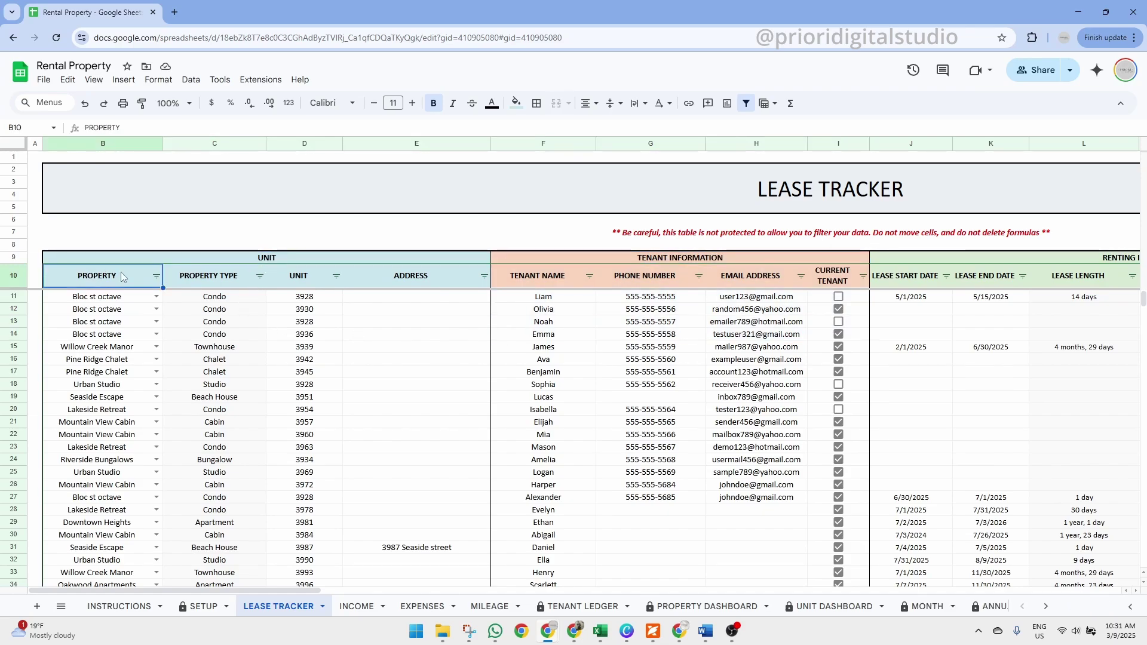
pyautogui.click(226, 278)
pyautogui.click(307, 277)
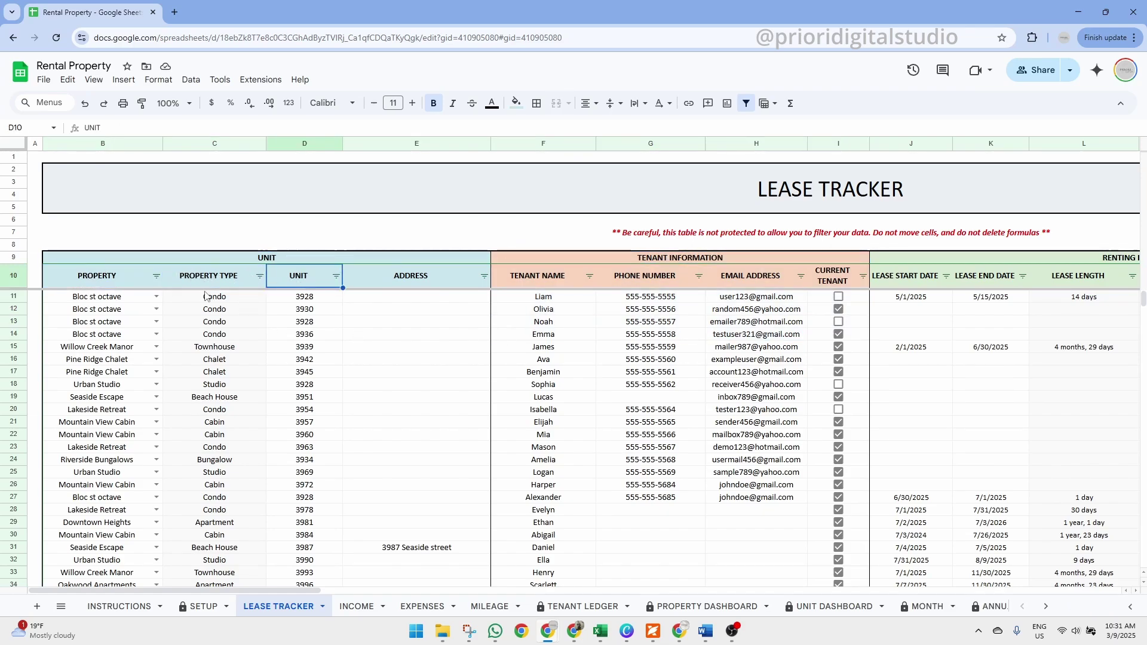
# Step: Check row 12's property choices in the lease table, along with its property type, unit and address cells
pyautogui.click(157, 308)
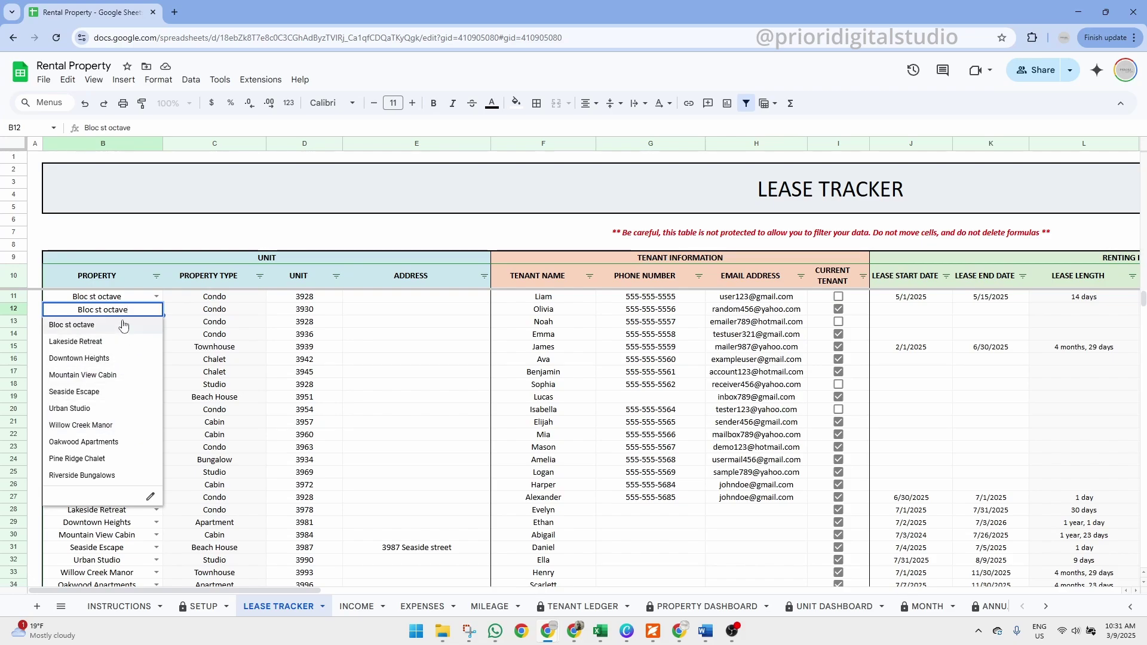
pyautogui.click(226, 311)
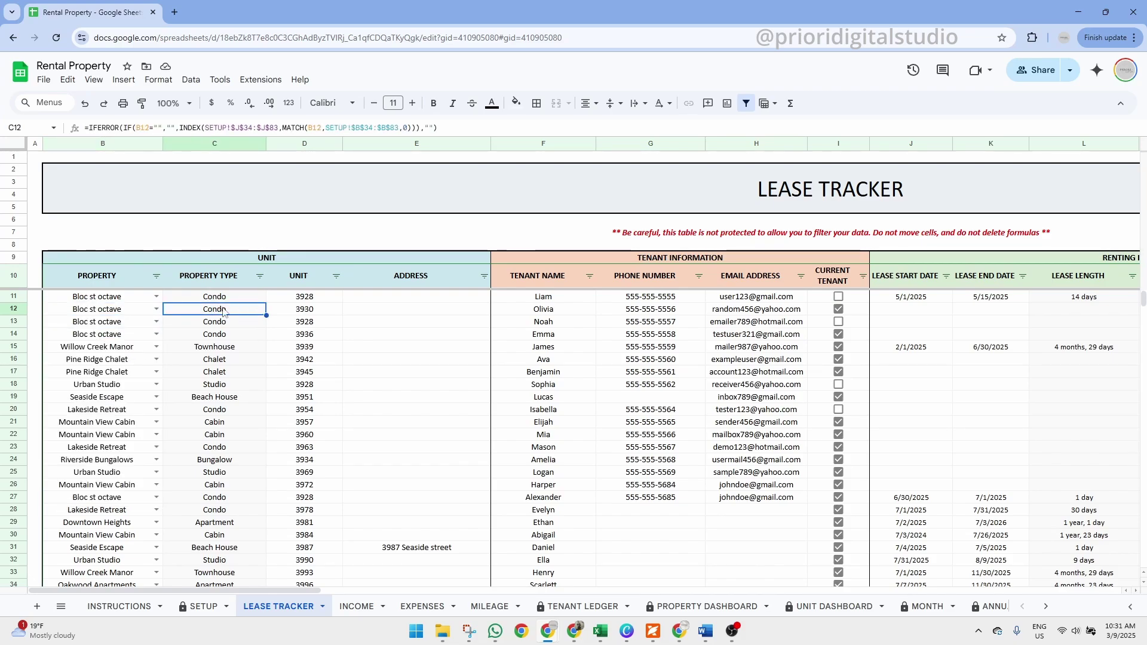
pyautogui.click(319, 311)
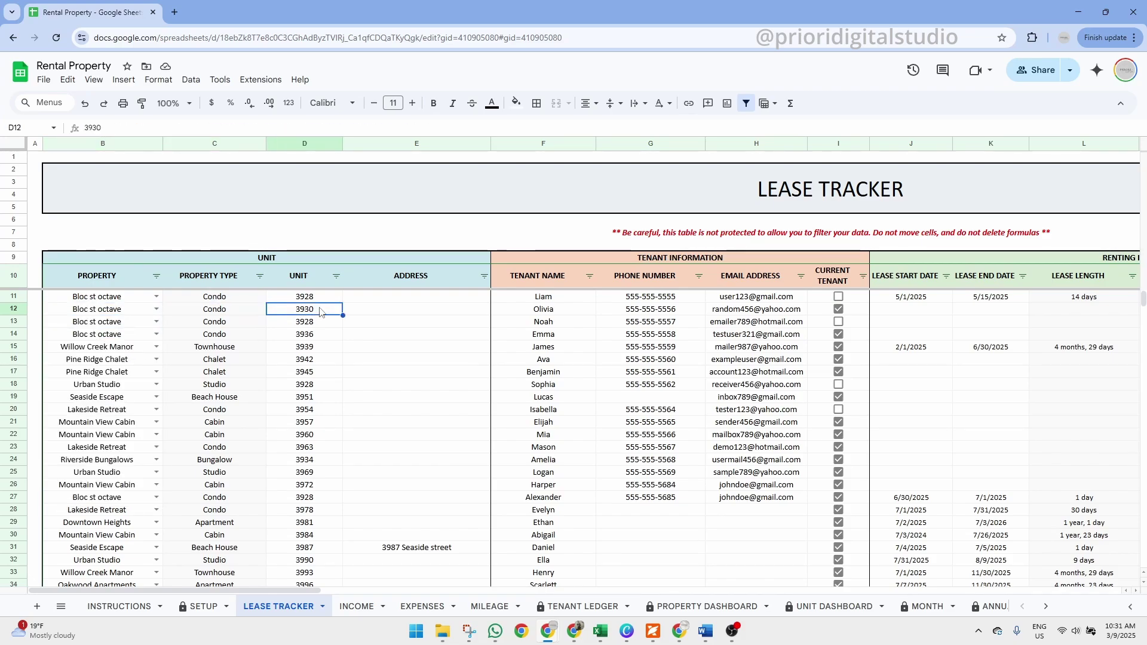
pyautogui.click(423, 314)
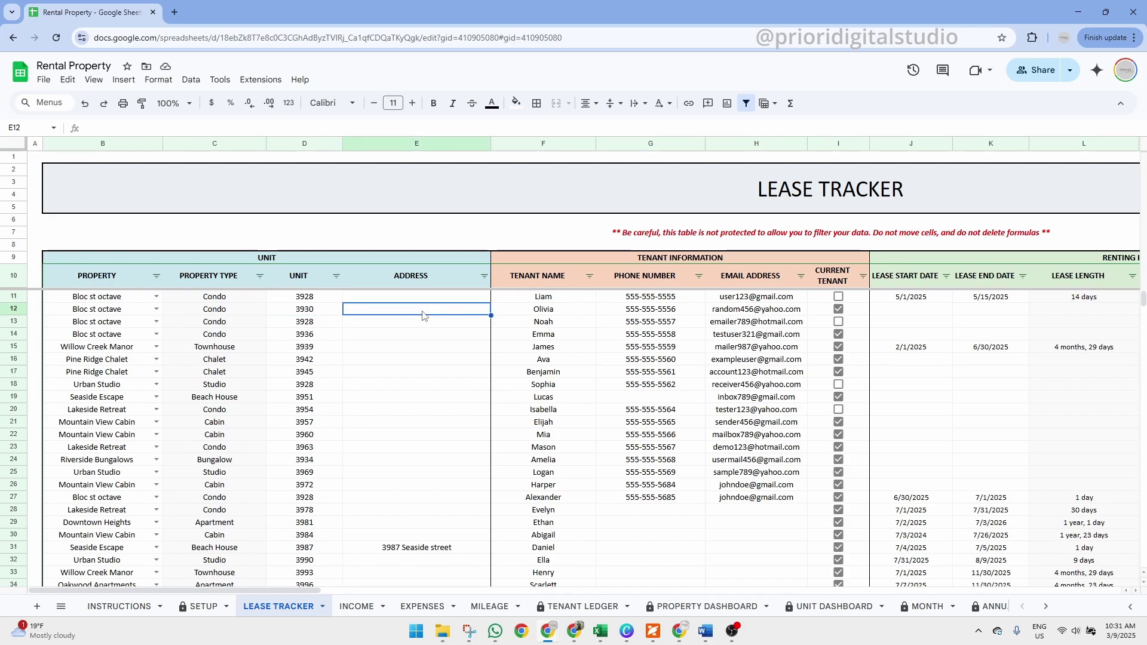
# Step: Inspect the TENANT INFORMATION fields for tenant name, phone number, email address and current tenant status
pyautogui.click(554, 312)
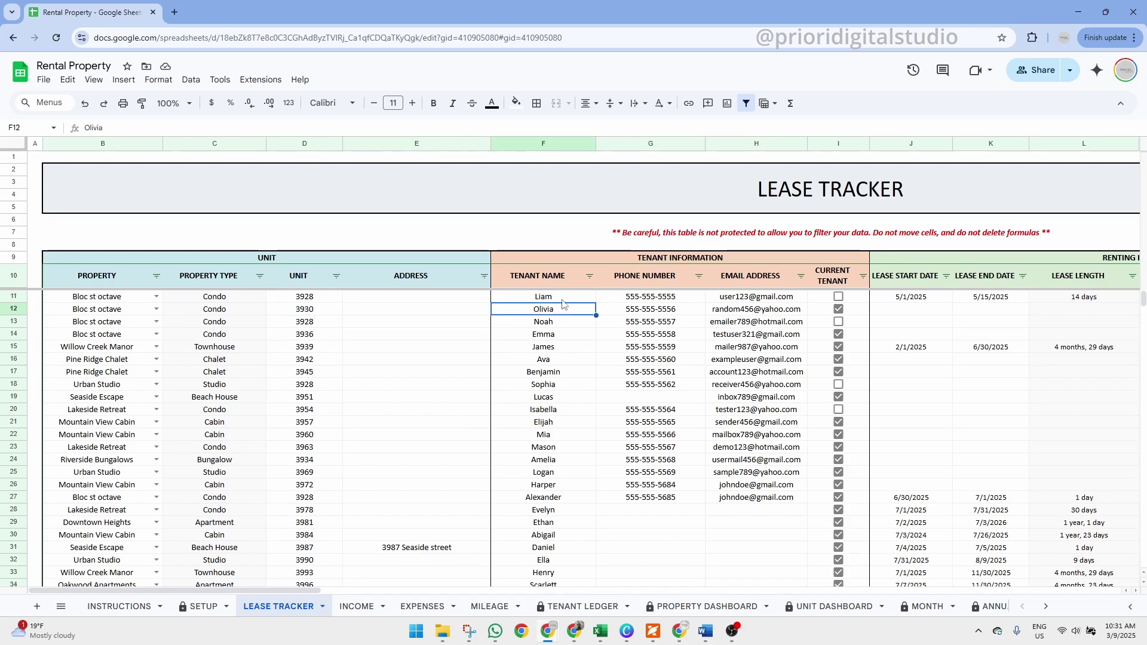
pyautogui.click(652, 312)
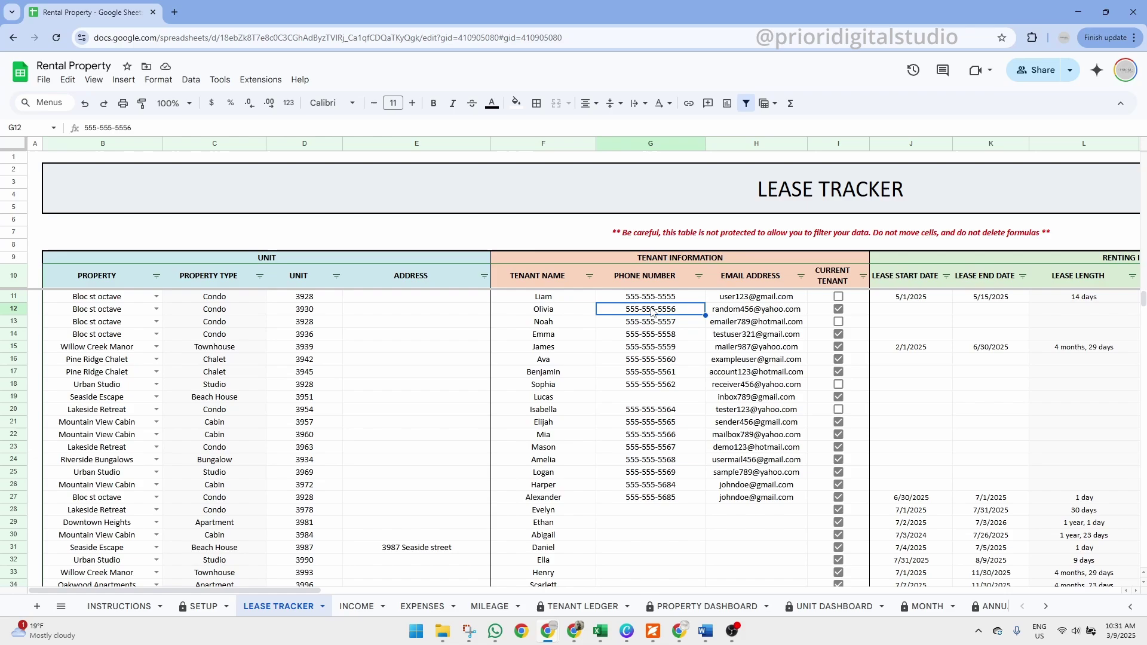
pyautogui.click(778, 316)
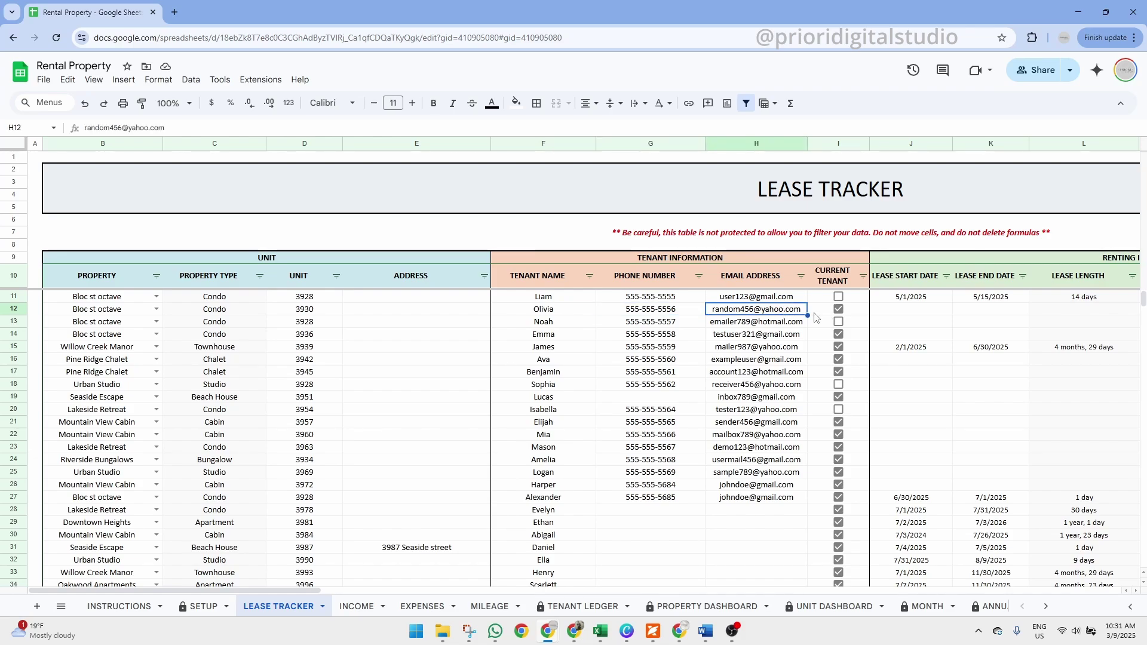
pyautogui.click(615, 258)
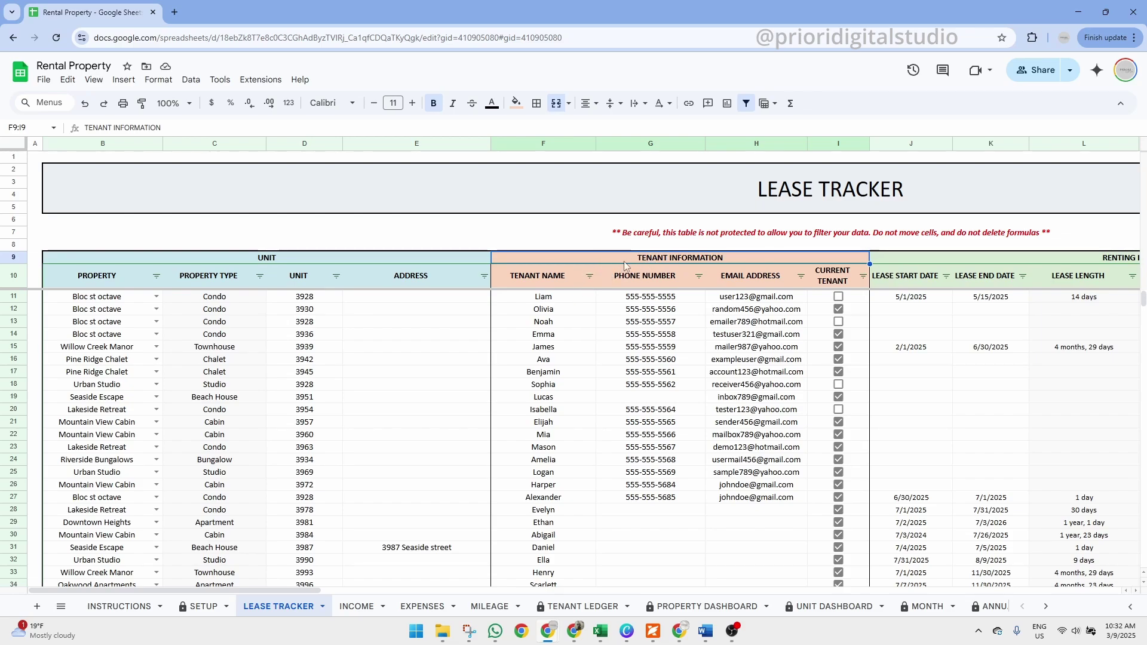
pyautogui.click(817, 298)
pyautogui.click(854, 325)
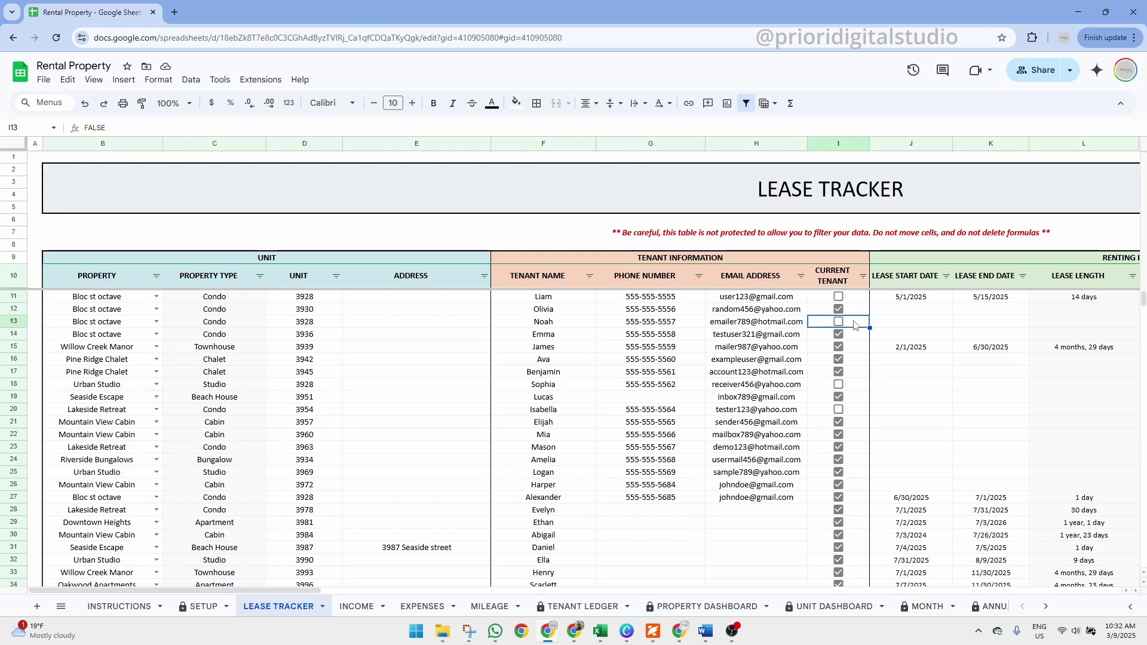
# Step: Examine the RENTING INFORMATION section's lease dates, lease length, recurring monthly rent checkboxes, monthly rent and security deposit
pyautogui.moveTo(277, 590); pyautogui.dragTo(368, 596)
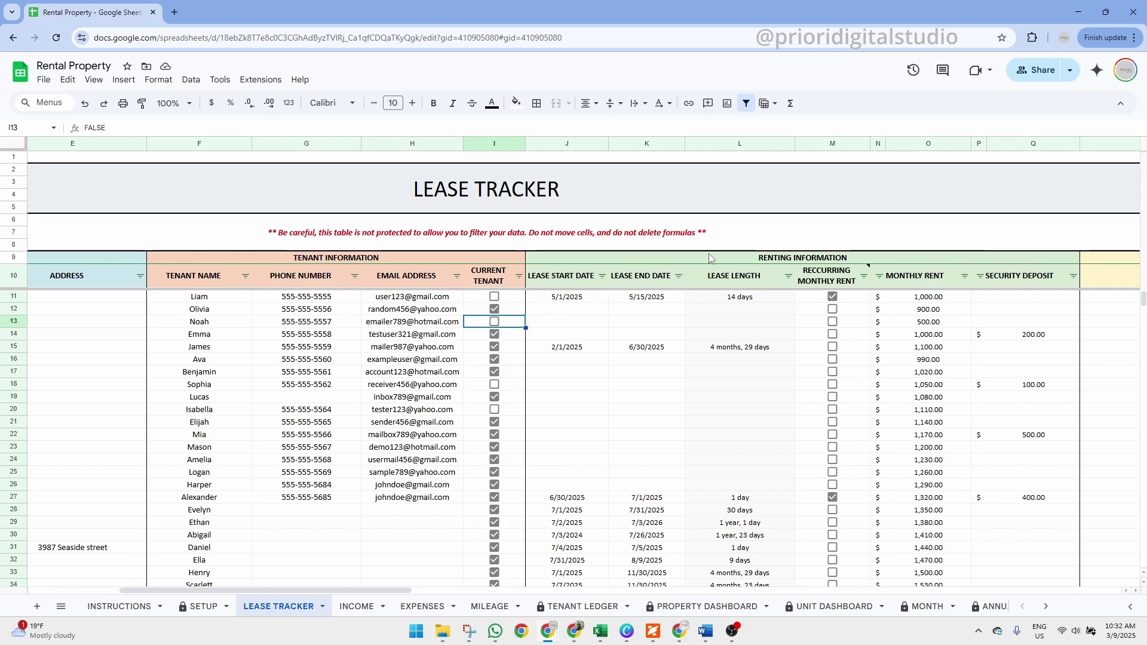
pyautogui.click(800, 263)
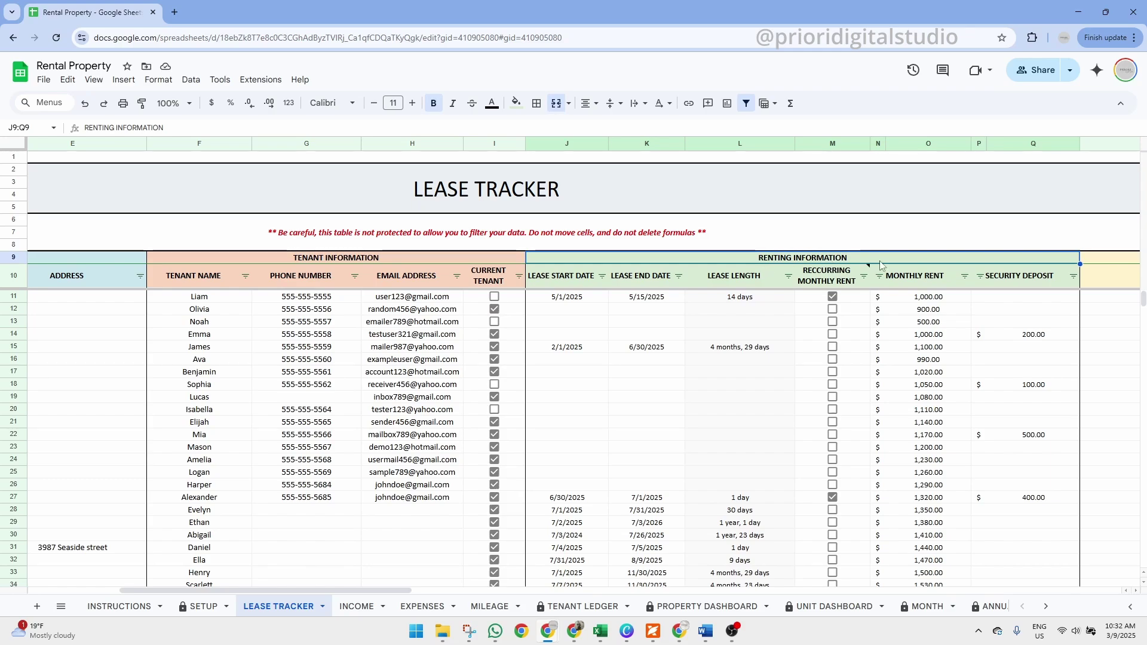
pyautogui.click(570, 296)
pyautogui.click(644, 297)
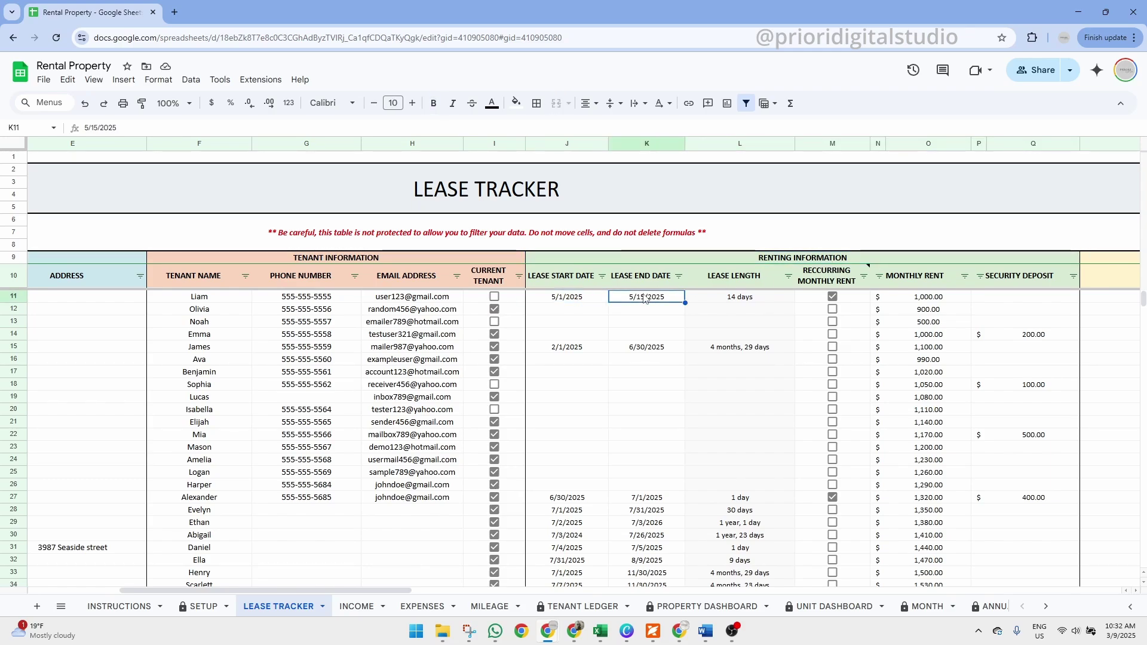
pyautogui.click(738, 298)
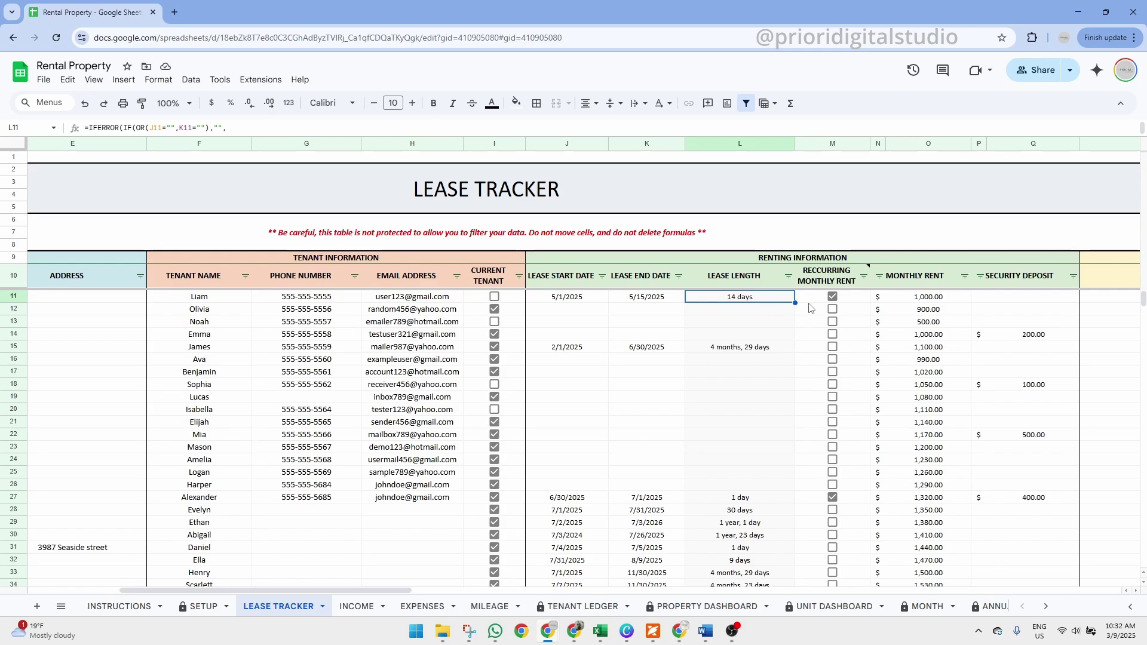
pyautogui.click(860, 301)
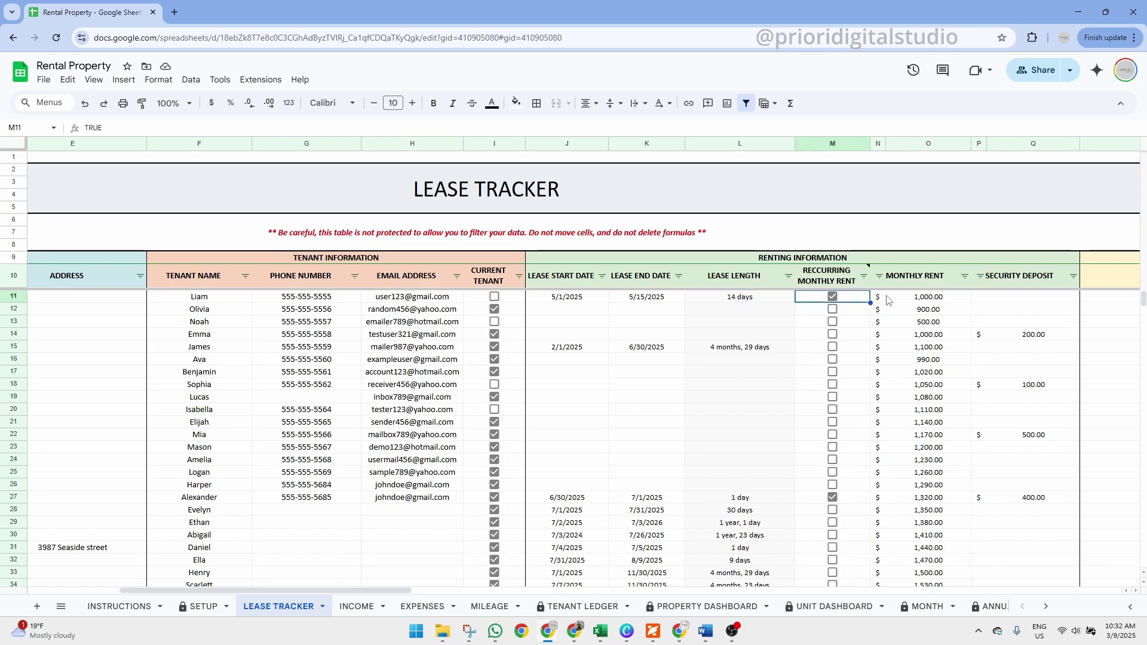
pyautogui.click(929, 299)
pyautogui.click(1023, 298)
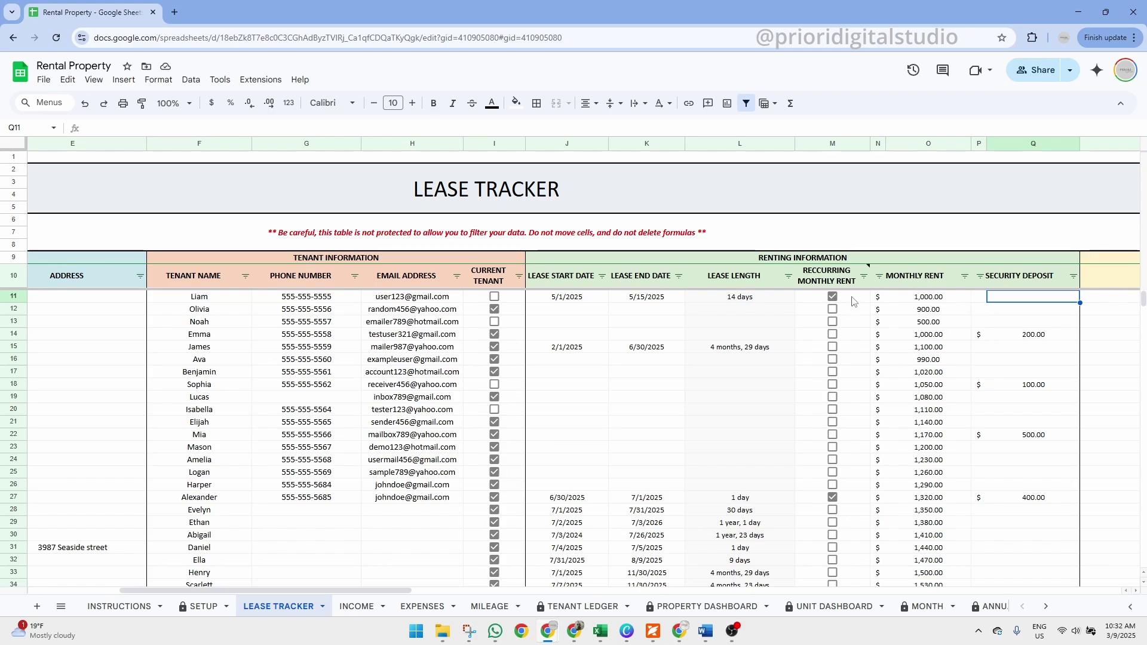
pyautogui.moveTo(856, 302); pyautogui.dragTo(855, 454)
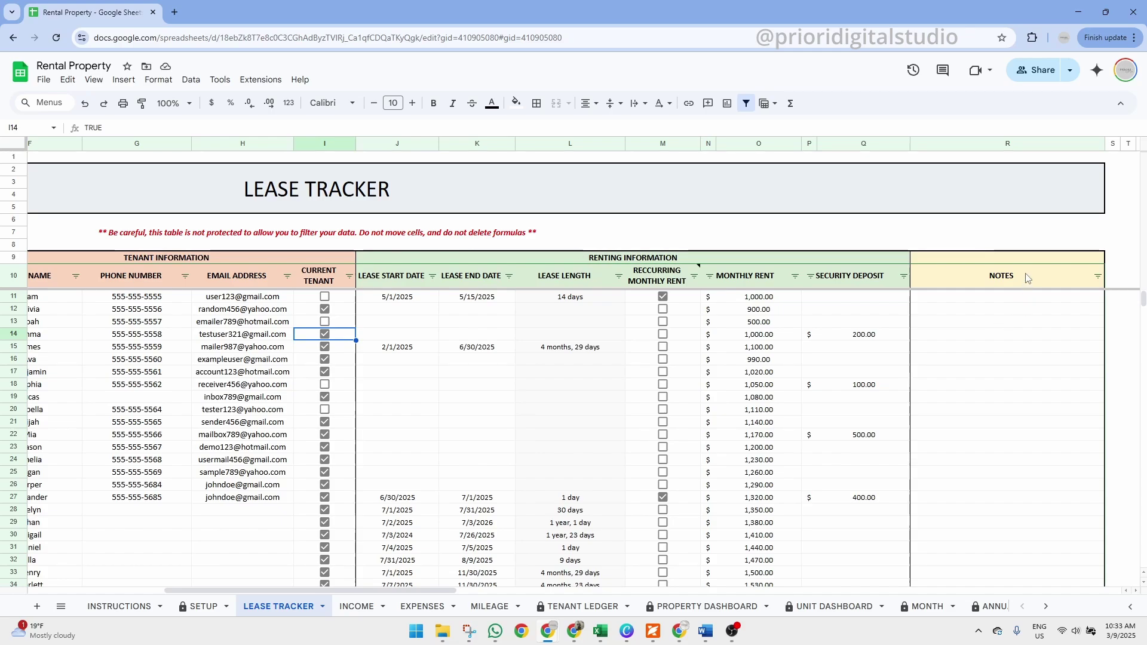
# Step: Look over the NOTES column of the lease table, from its heading down to row 30
pyautogui.click(1026, 278)
pyautogui.moveTo(1031, 297); pyautogui.dragTo(1035, 540)
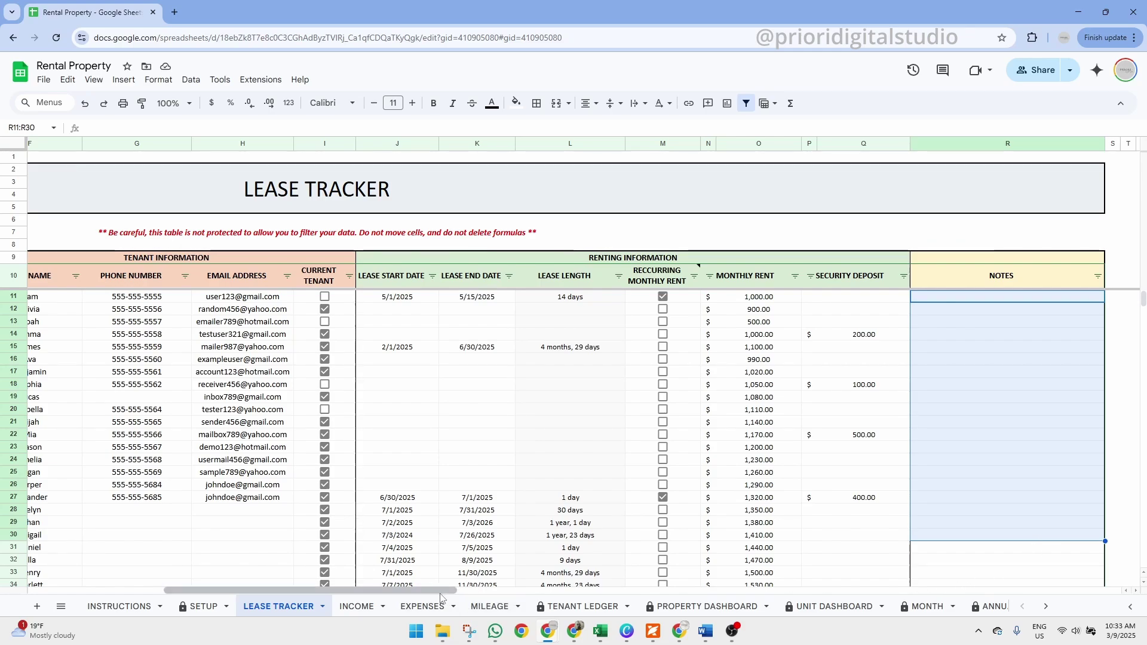
# Step: Filter the lease table's Property column to show only Downtown Heights and review the filtered property entries
pyautogui.moveTo(441, 594); pyautogui.dragTo(279, 590)
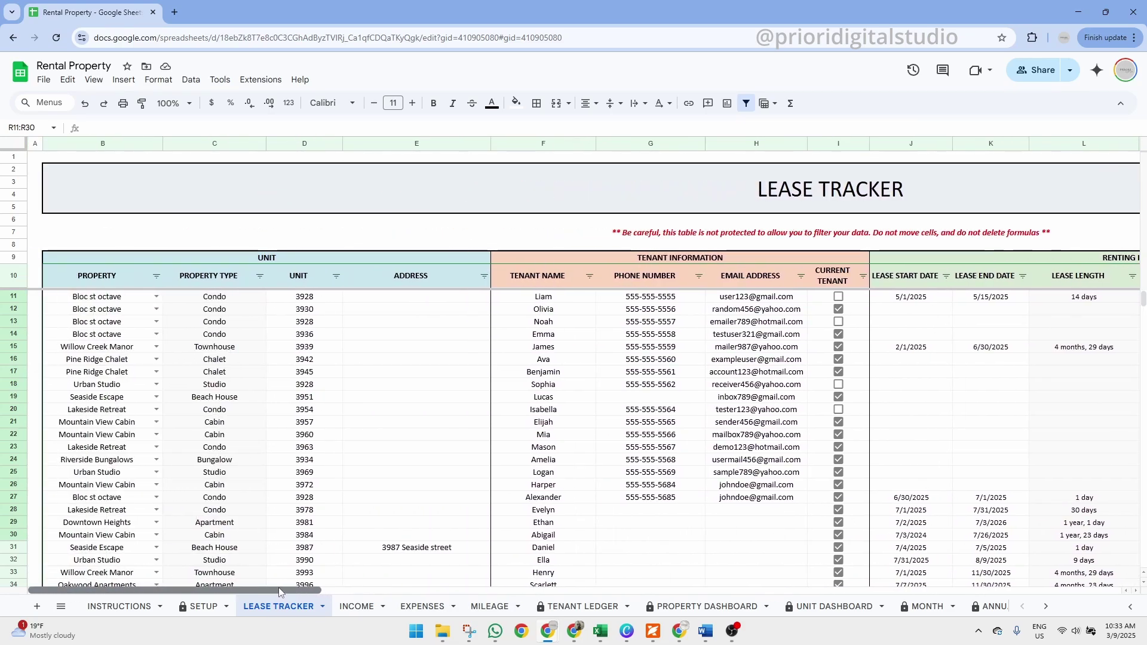
pyautogui.click(157, 276)
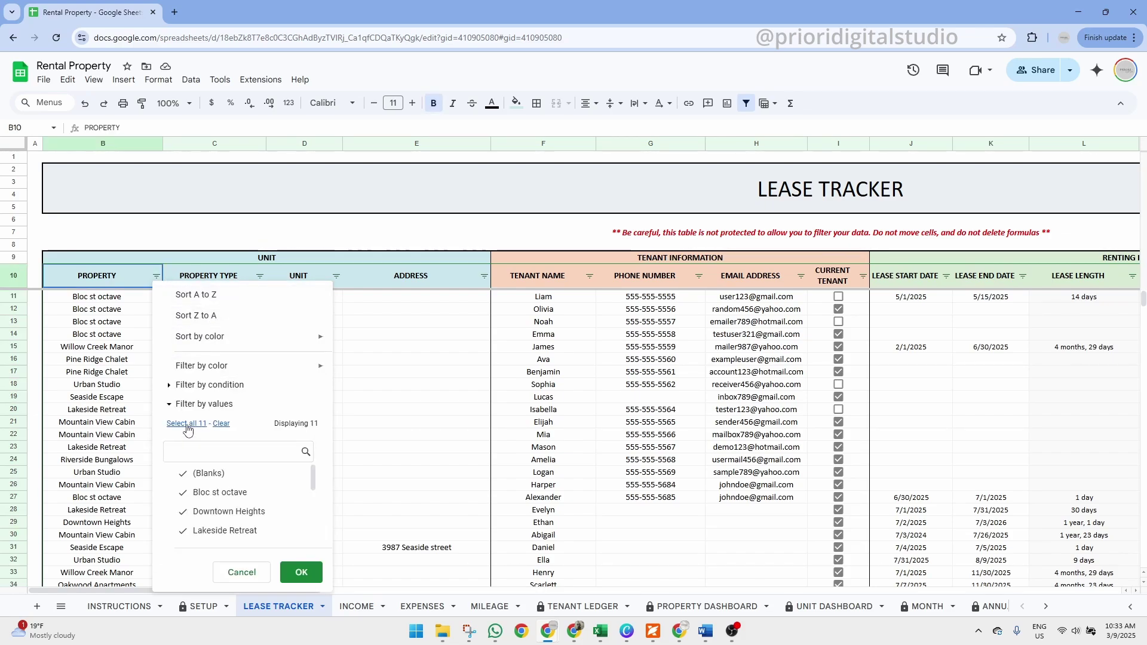
pyautogui.click(220, 425)
pyautogui.scroll(-1, 313, 480)
pyautogui.click(229, 497)
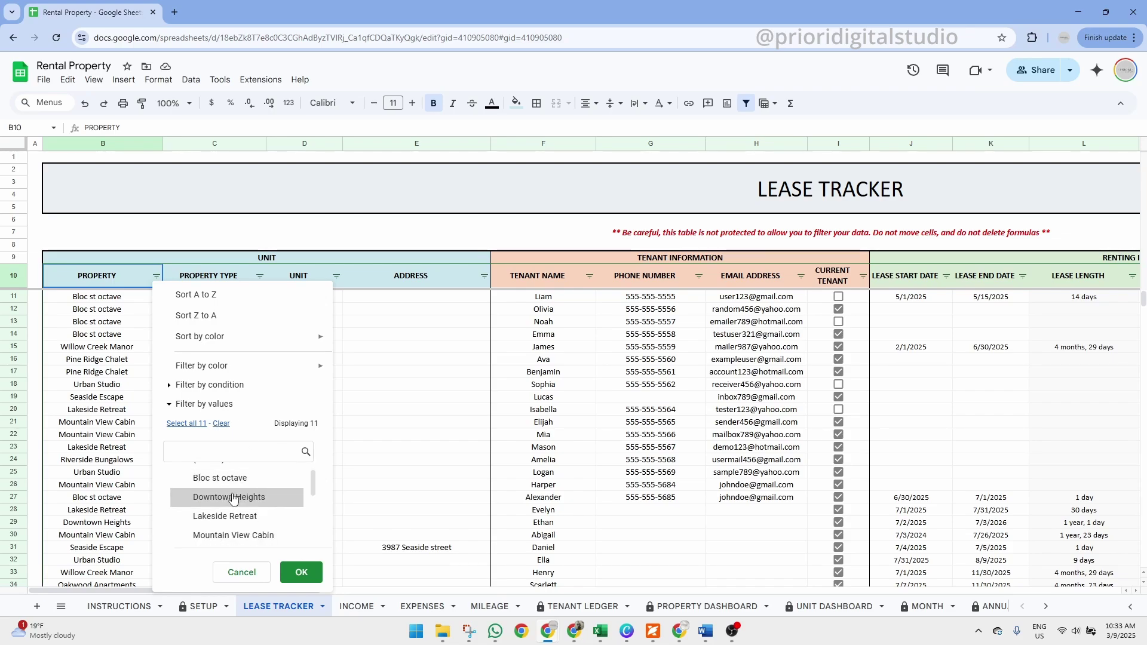
pyautogui.click(303, 572)
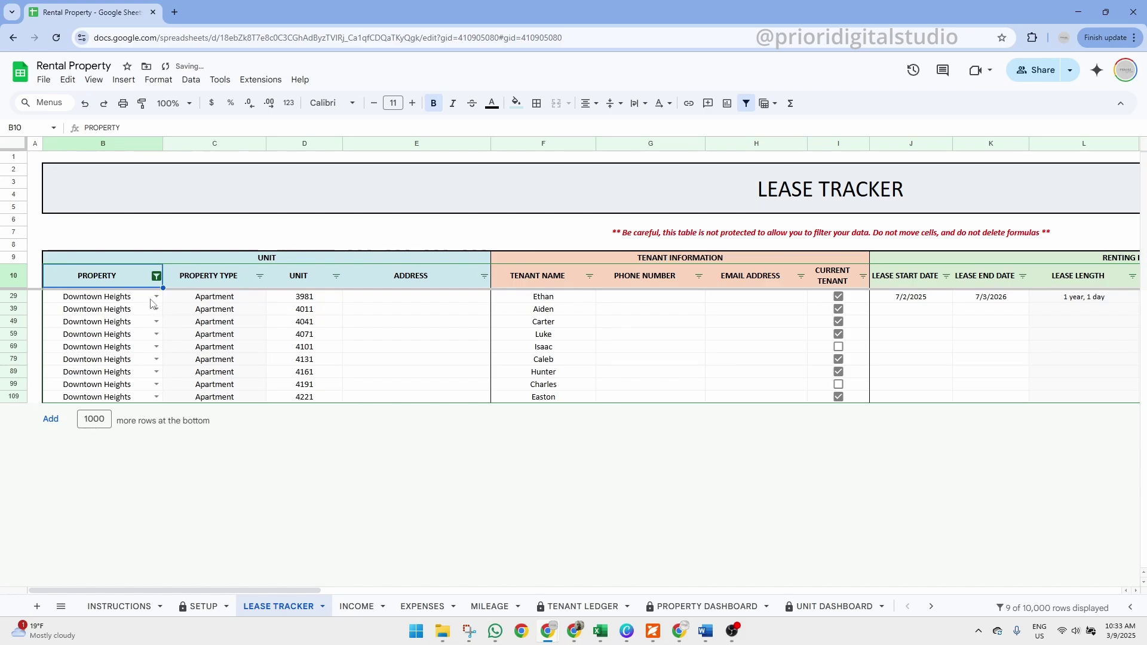
pyautogui.moveTo(144, 297); pyautogui.dragTo(154, 397)
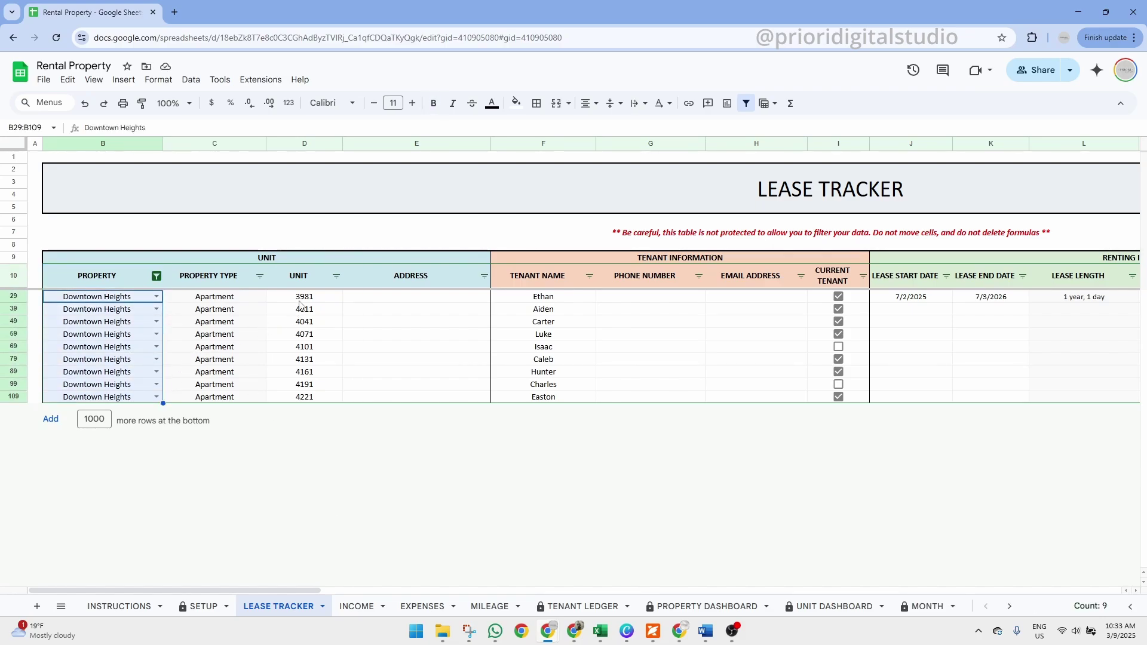
# Step: Reset the Property column filter so that all property values are selected
pyautogui.click(157, 276)
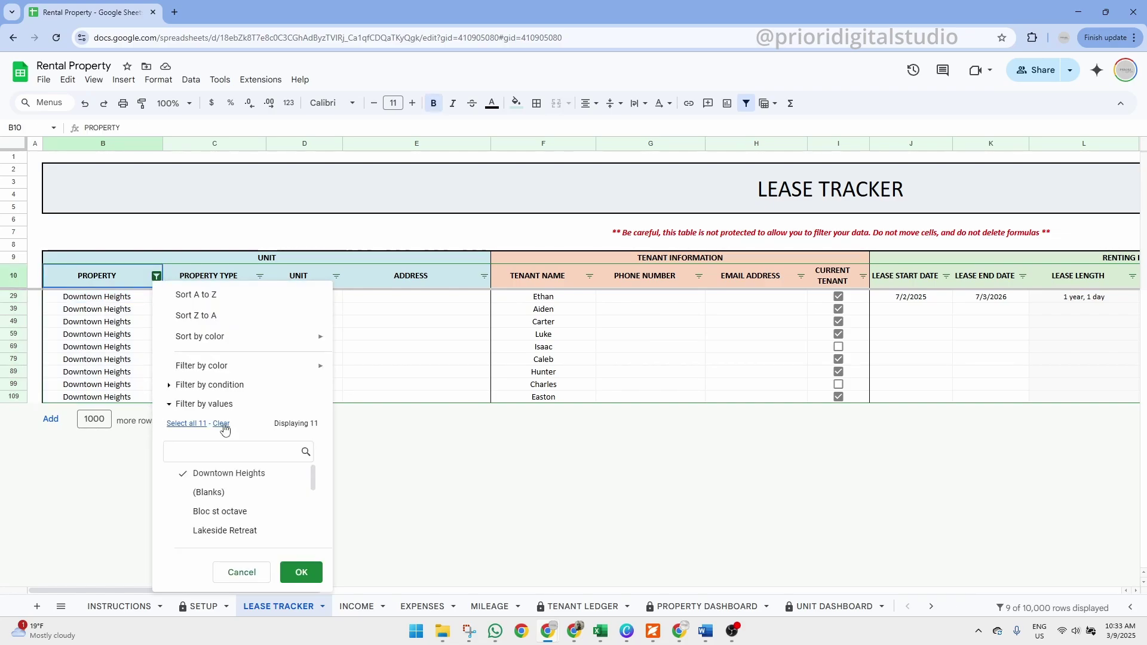
pyautogui.click(186, 424)
pyautogui.click(301, 573)
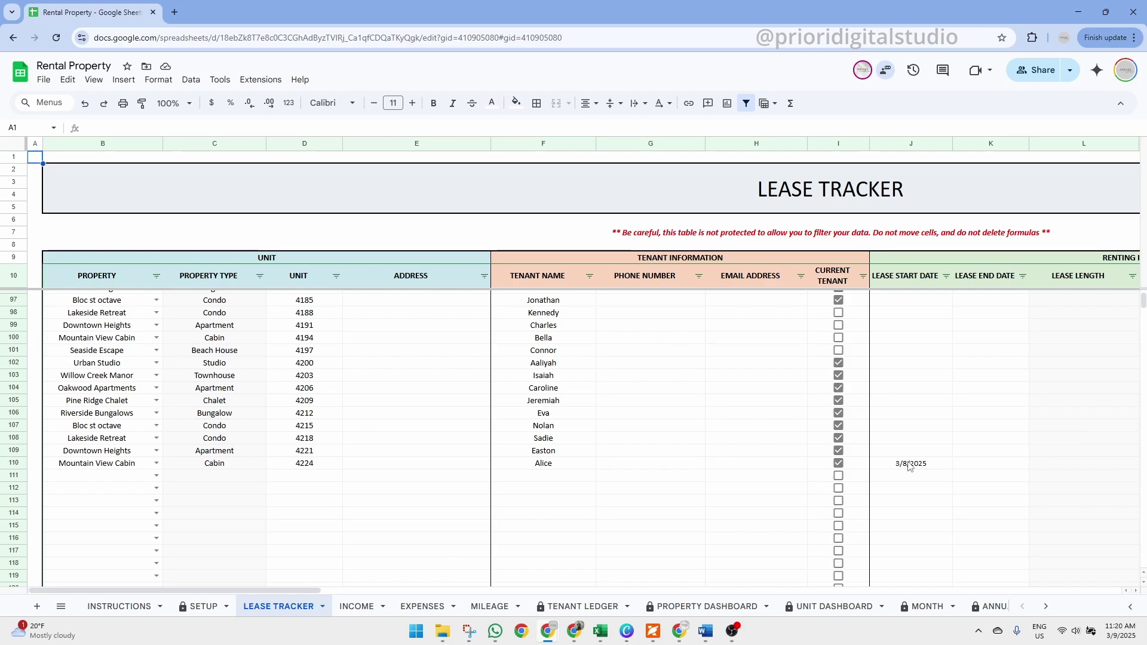
# Step: Pick March 8, 2025 as the lease start date for Mountain View Cabin unit 4224 in row 110
pyautogui.click(899, 468)
pyautogui.doubleClick(900, 468)
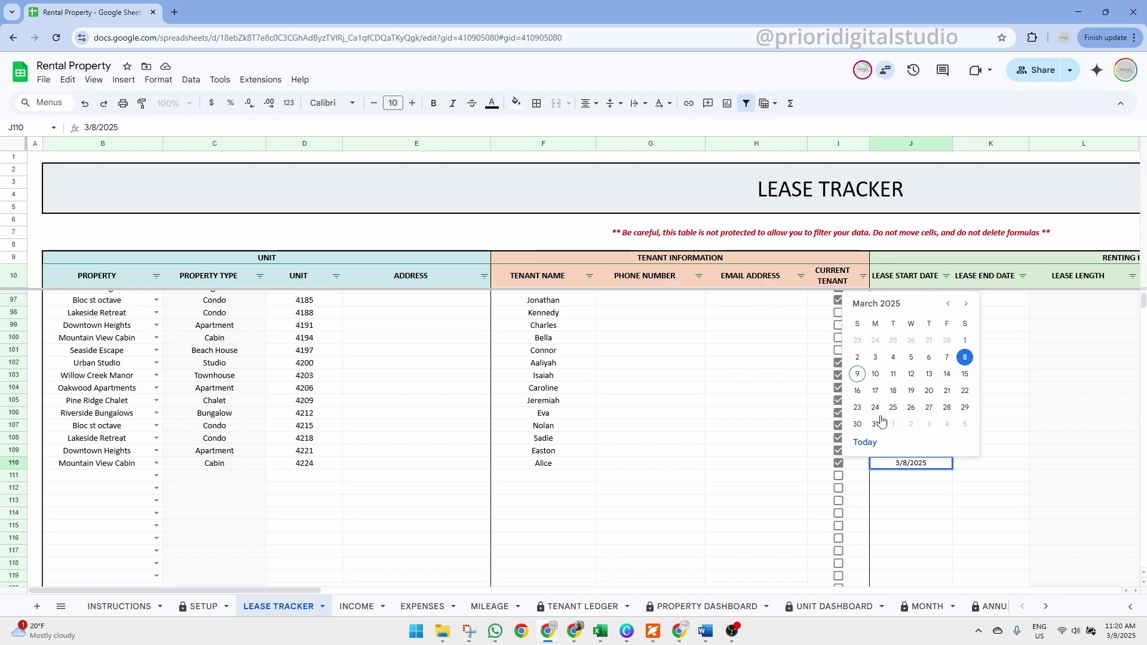
pyautogui.click(965, 359)
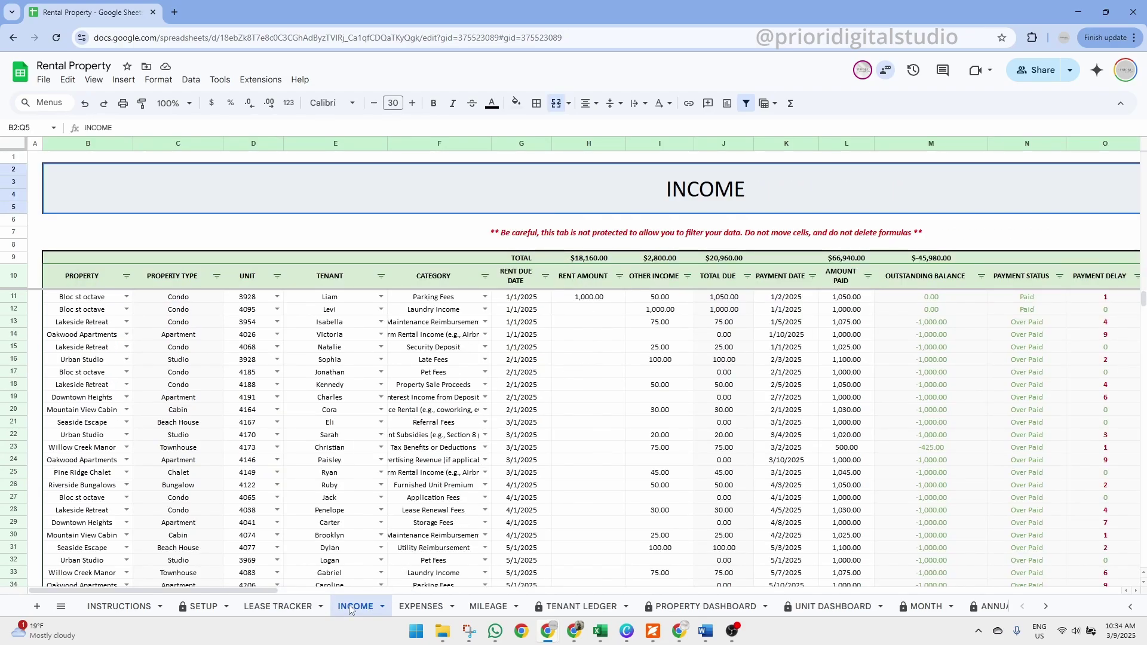
# Step: On the INCOME sheet, examine the first entry's property, property type formula and unit
pyautogui.click(86, 301)
pyautogui.click(172, 298)
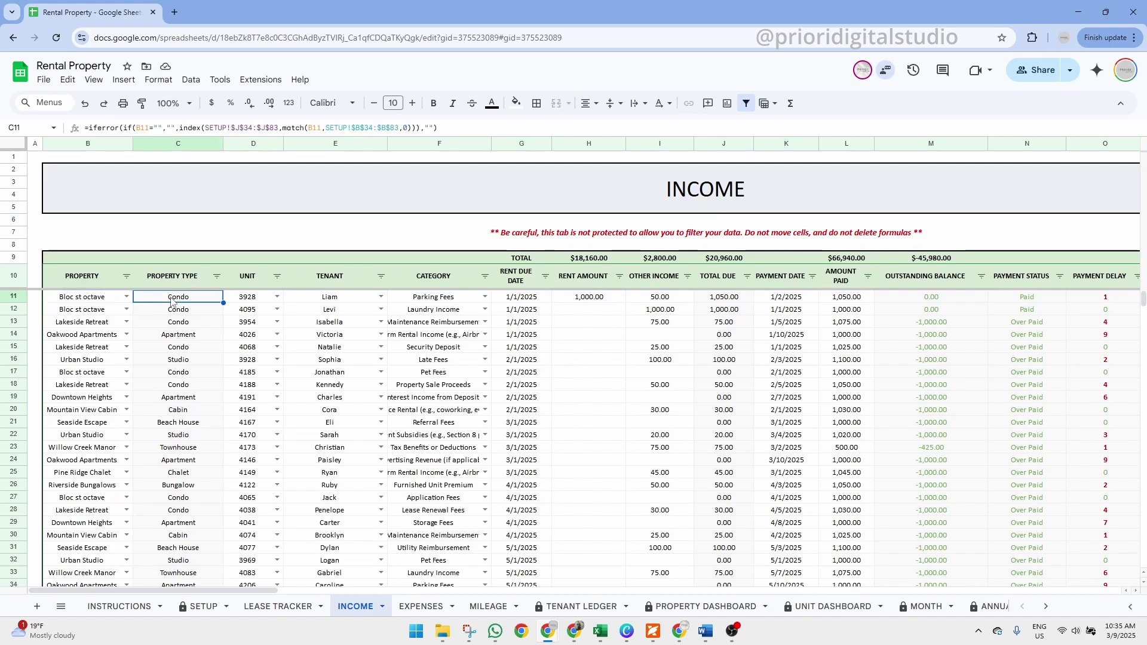
pyautogui.click(259, 301)
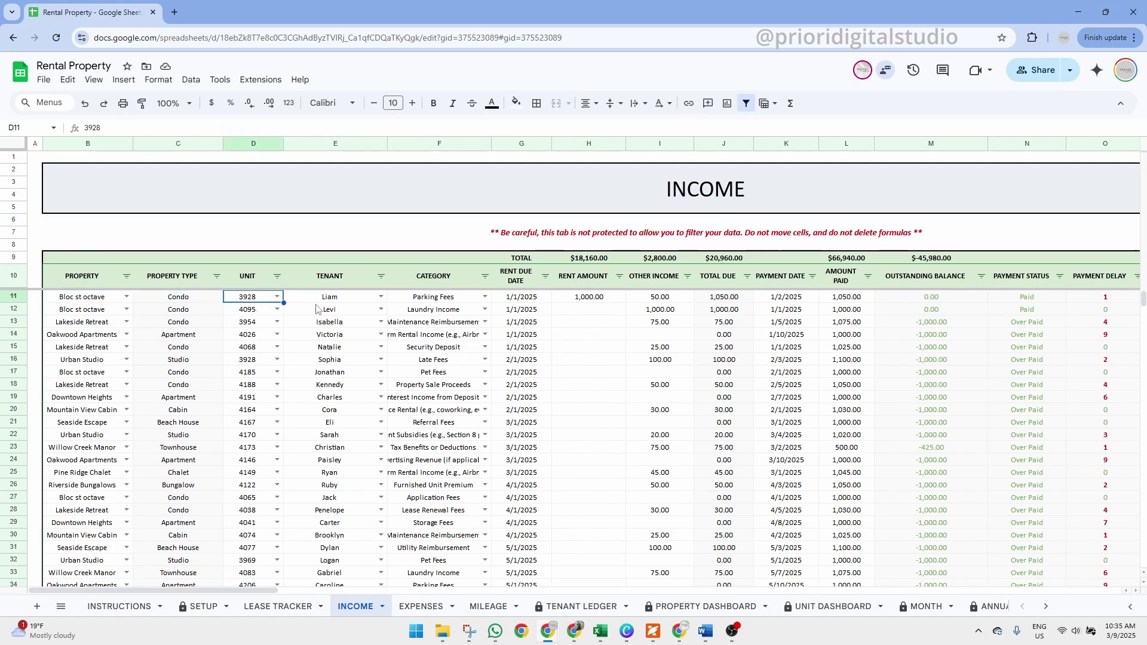
# Step: Review the property, unit, tenant and category choices available in row 12, along with its property type and rent due date
pyautogui.doubleClick(120, 309)
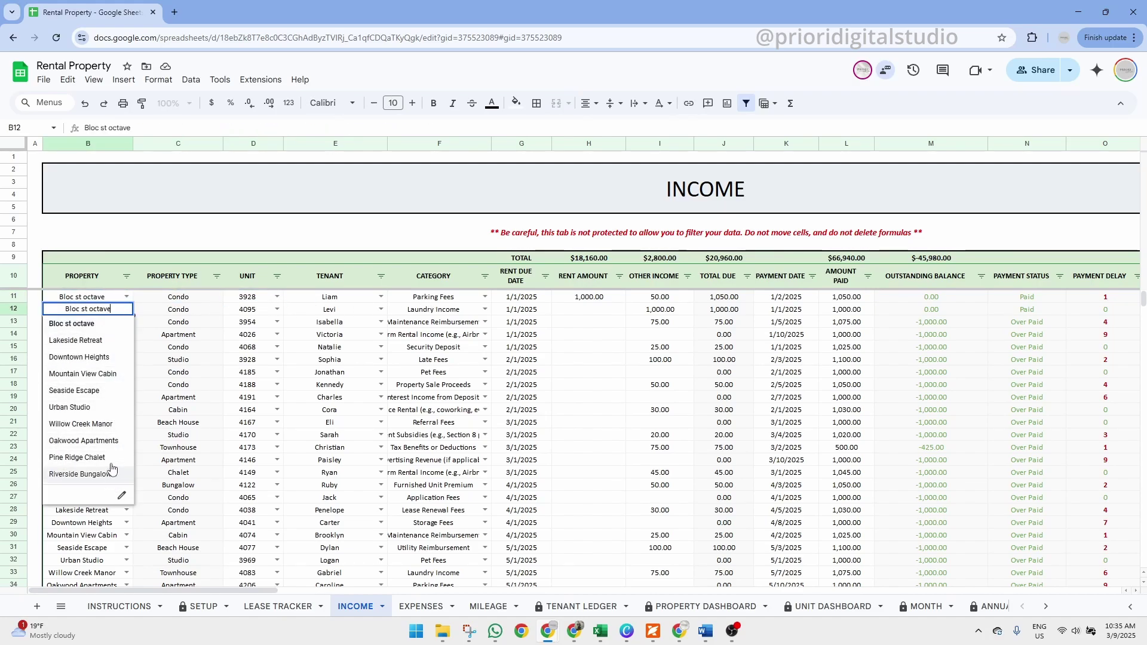
pyautogui.click(197, 307)
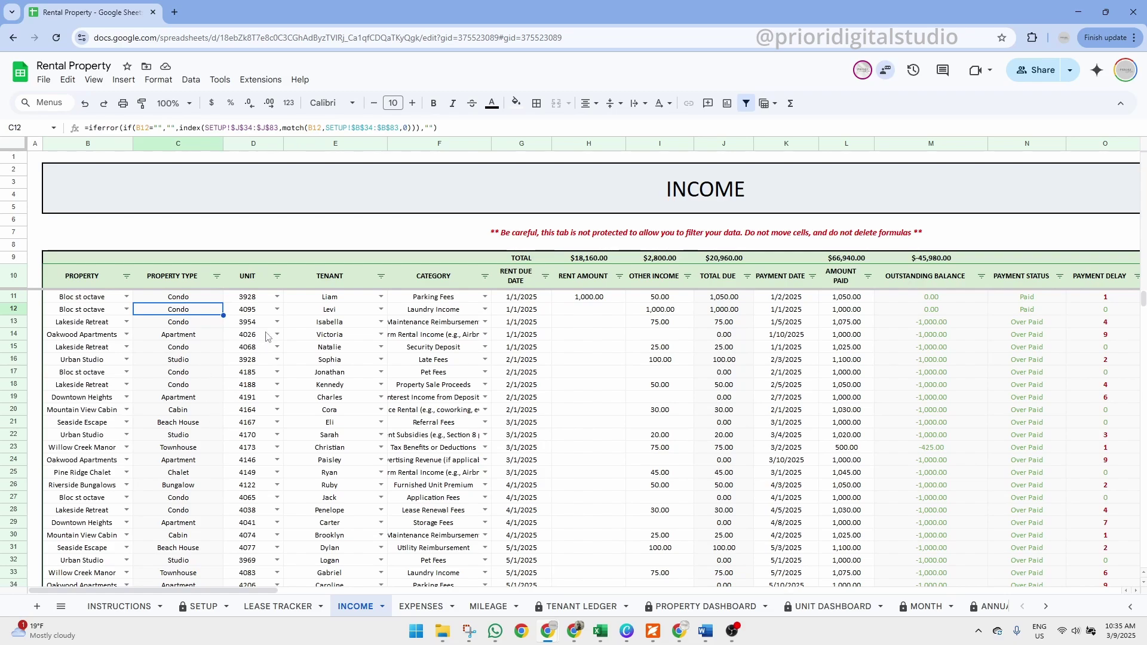
pyautogui.click(278, 309)
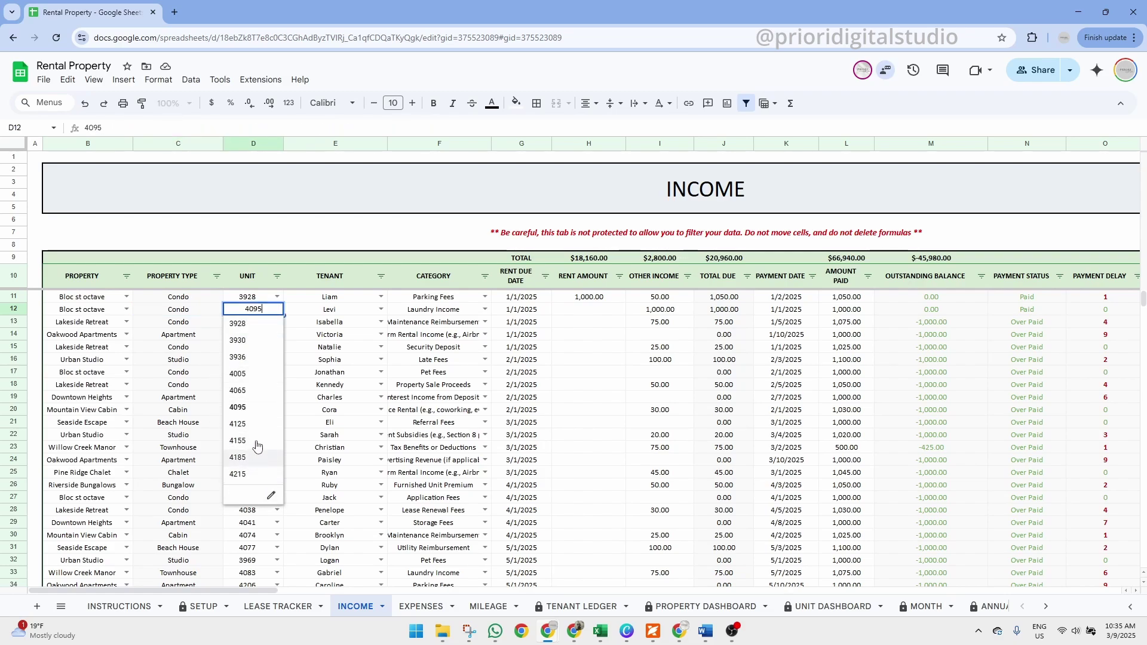
pyautogui.click(381, 309)
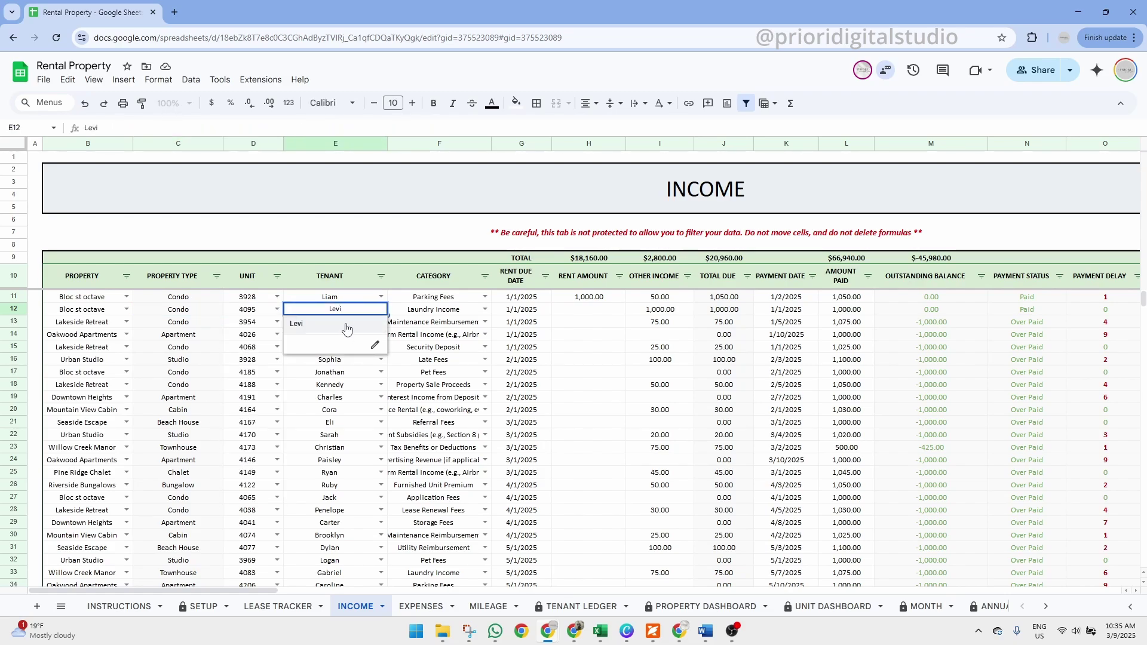
pyautogui.click(430, 310)
pyautogui.click(485, 309)
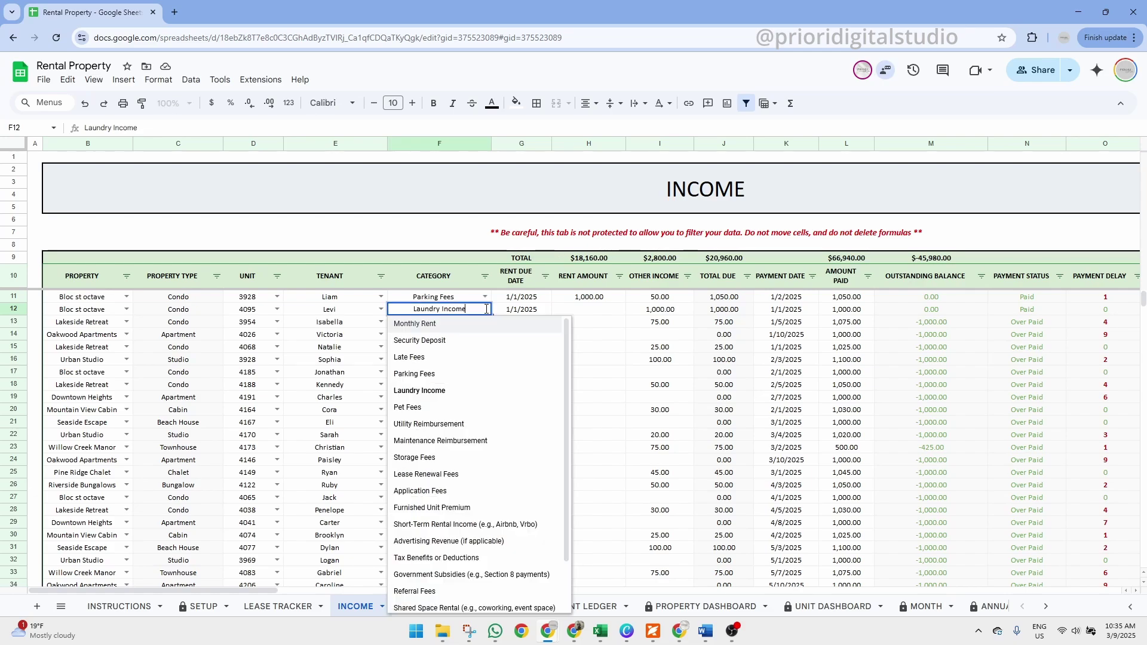
pyautogui.click(519, 310)
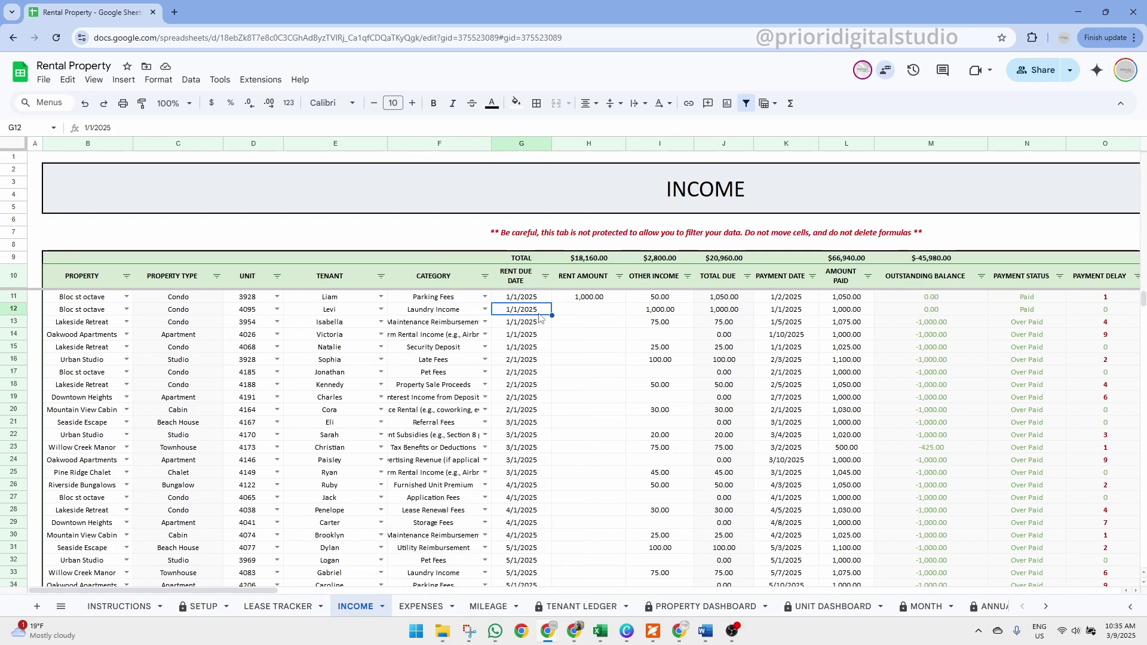
# Step: Examine the income table's Rent Amount formula, Other Income entries in rows 11 to 27, and Total Due formula
pyautogui.click(583, 317)
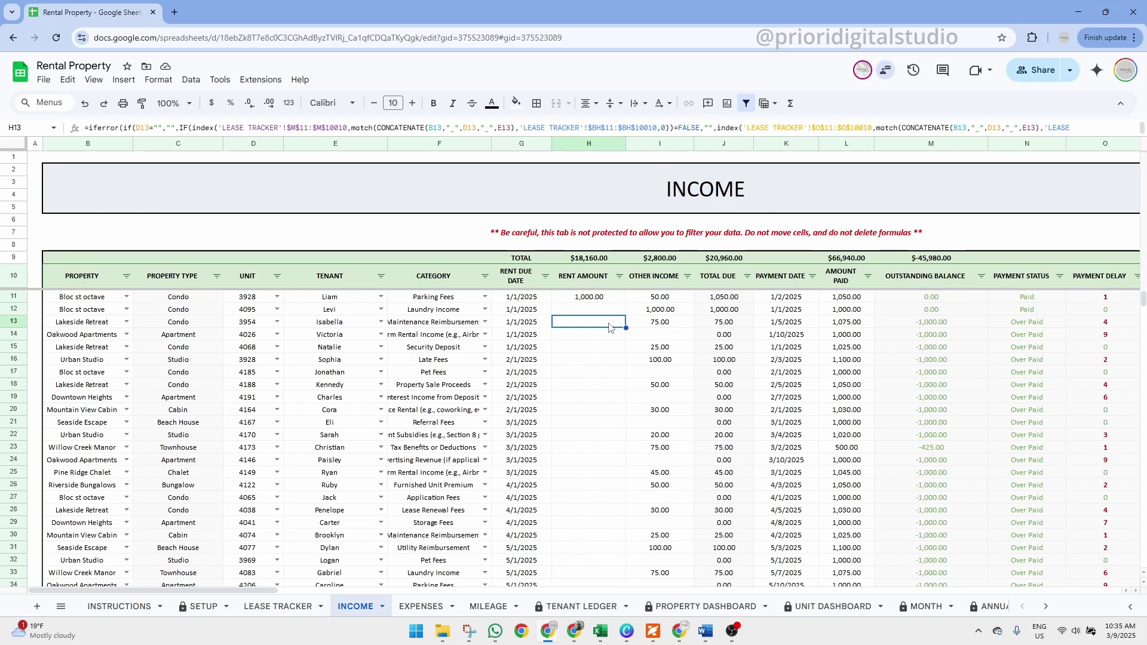
pyautogui.click(678, 327)
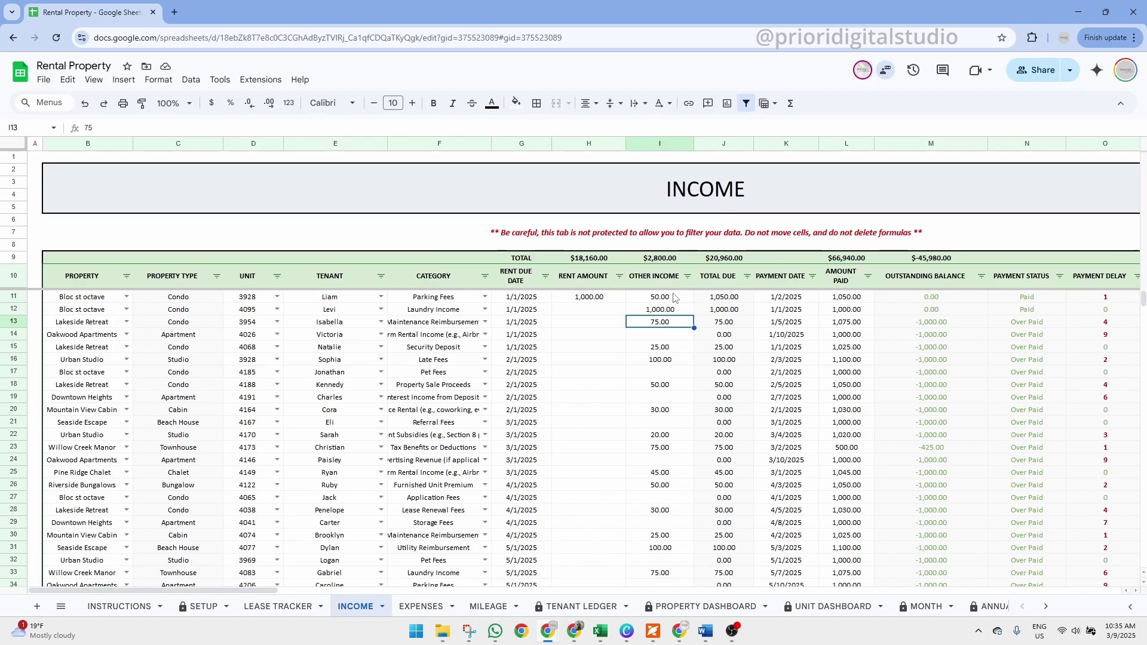
pyautogui.moveTo(669, 297); pyautogui.dragTo(679, 500)
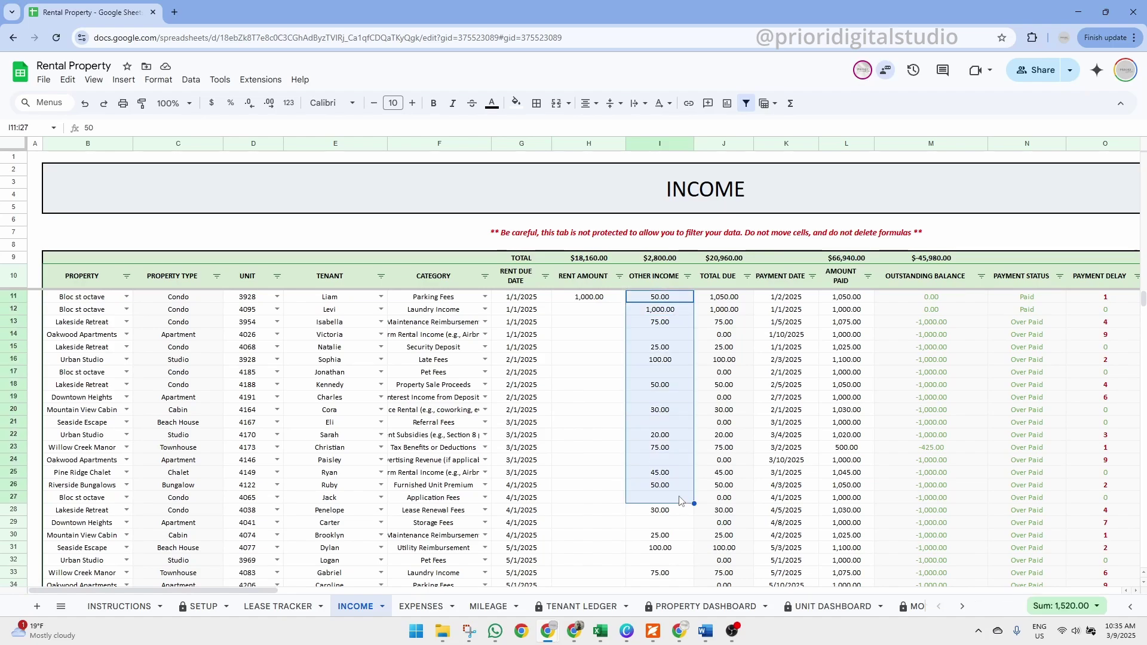
pyautogui.click(726, 298)
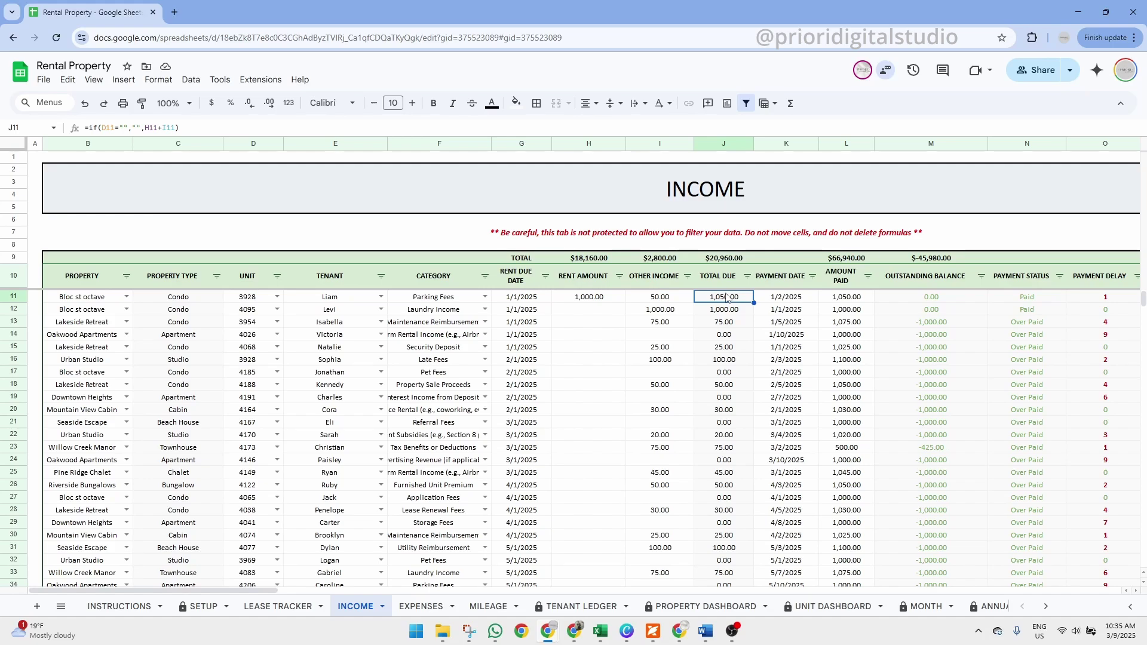
# Step: Look over the Payment Date, Amount Paid, Outstanding Balance, Payment Status and Payment Delay columns of the income table
pyautogui.click(788, 283)
pyautogui.click(854, 281)
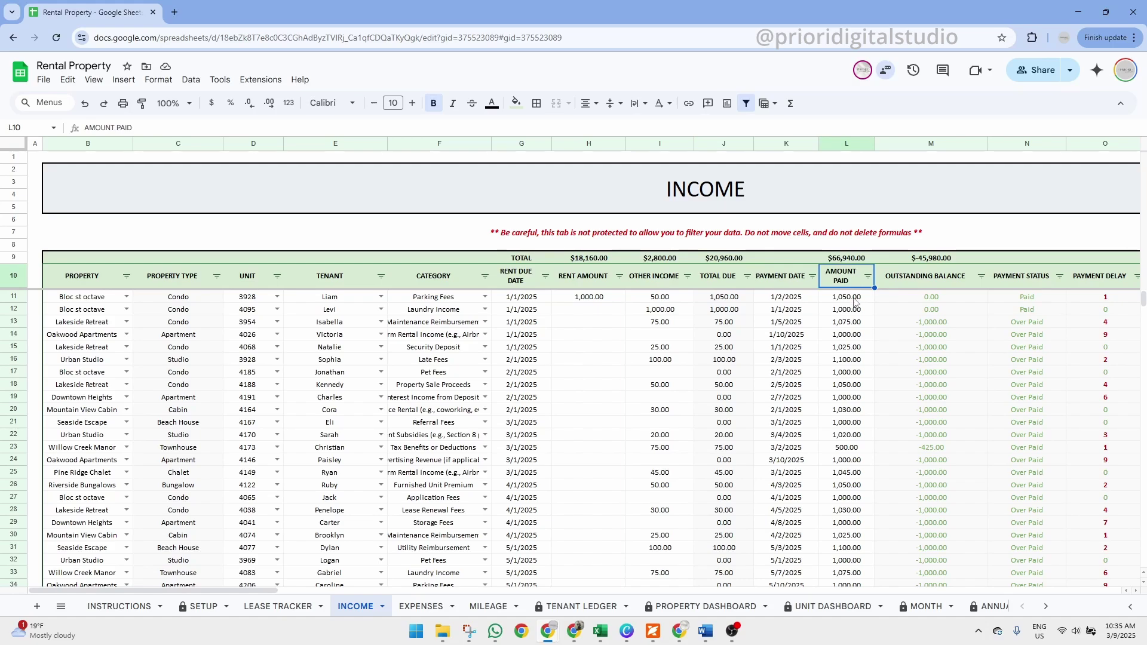
pyautogui.click(928, 281)
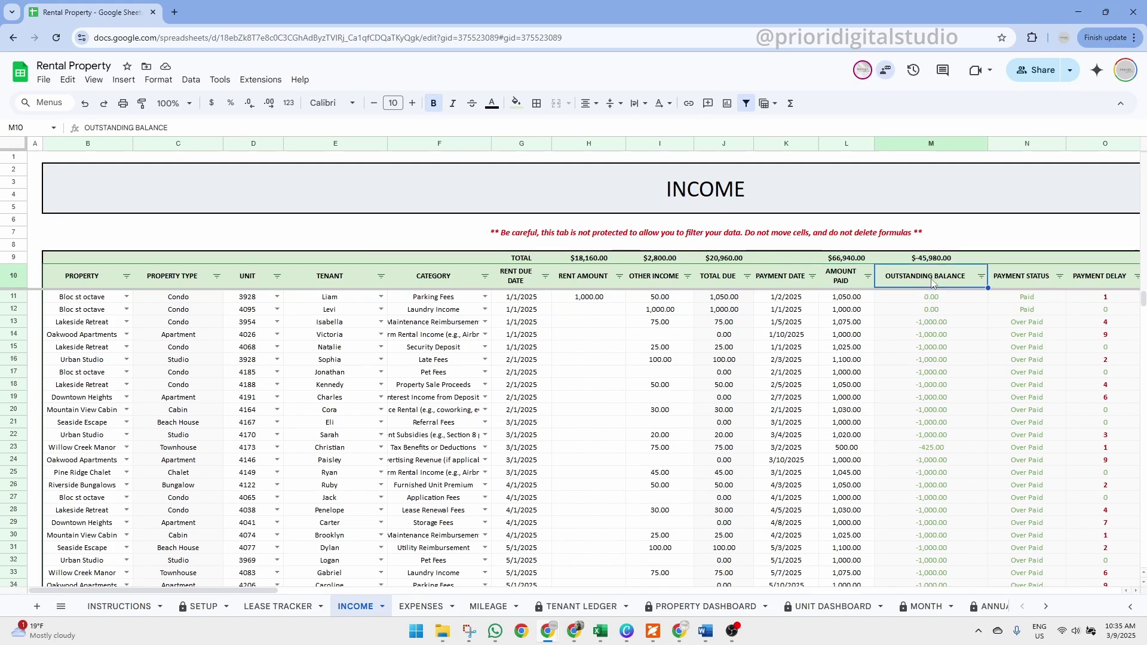
pyautogui.click(1037, 283)
pyautogui.click(1109, 285)
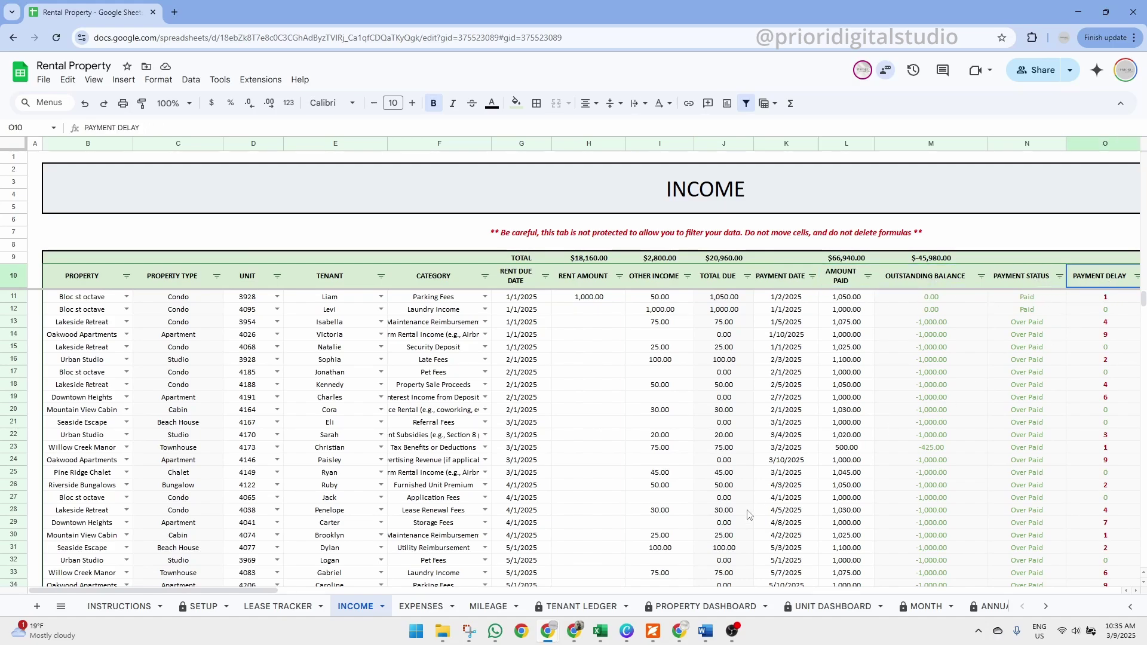
# Step: Examine how row 11's outstanding balance and payment status derive from its rent amount, other income, total due and amount paid
pyautogui.moveTo(270, 596); pyautogui.dragTo(361, 595)
pyautogui.click(517, 297)
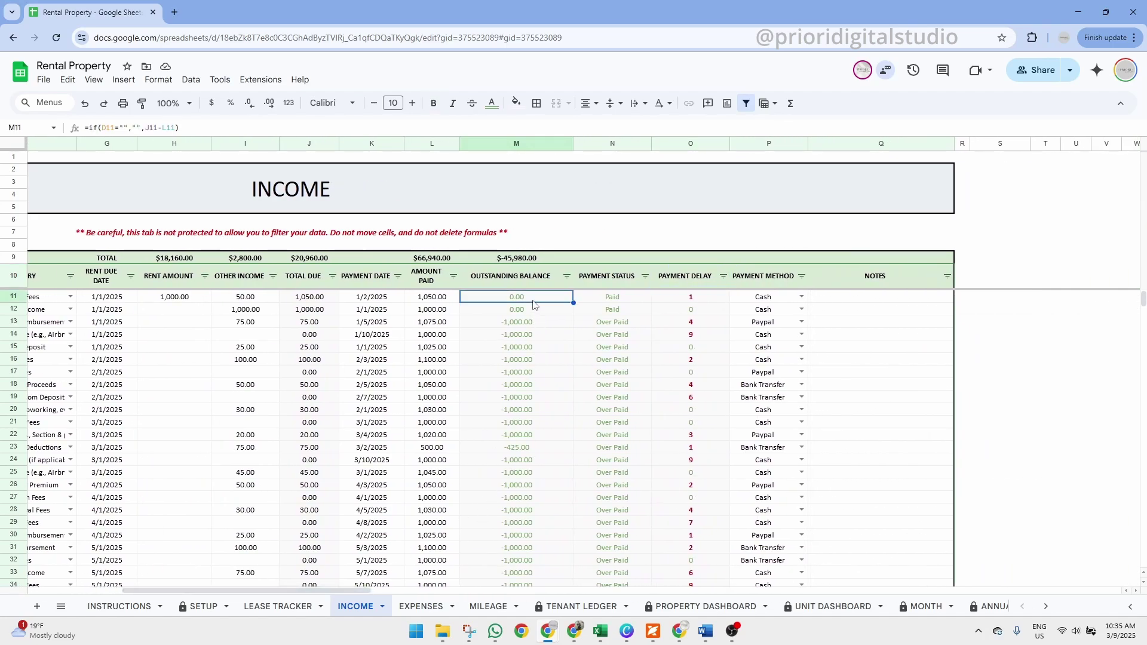
pyautogui.click(174, 298)
pyautogui.click(256, 302)
pyautogui.click(310, 298)
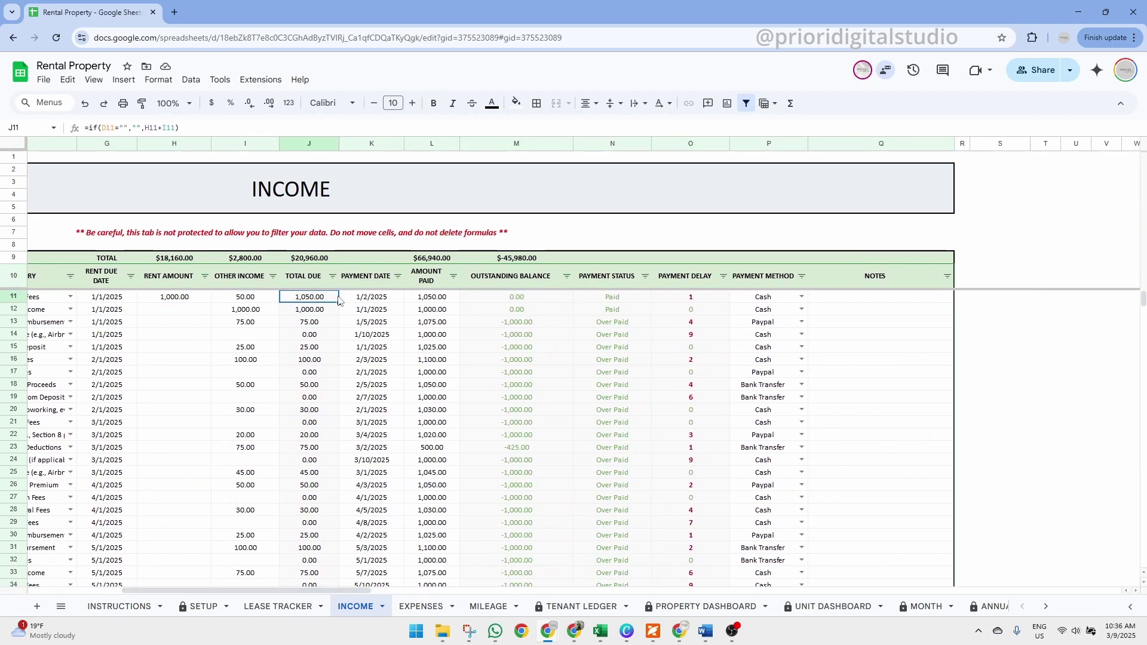
pyautogui.click(431, 299)
pyautogui.click(627, 298)
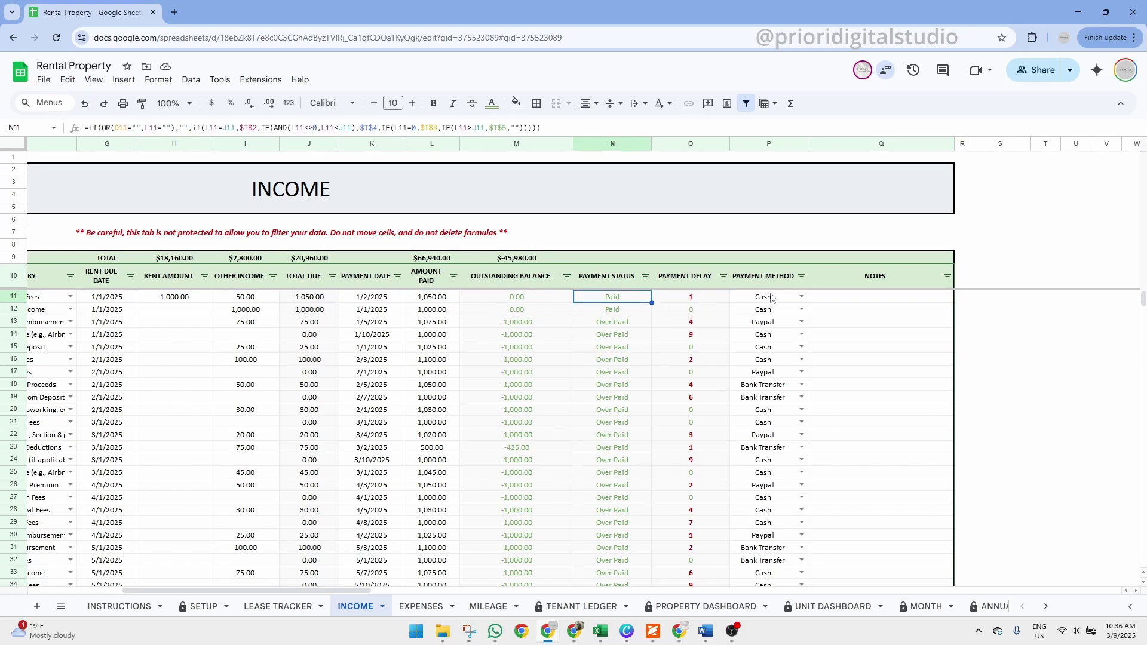
# Step: Review the Payment Delay values in rows 11 to 24, the payment method choices and the Notes column
pyautogui.moveTo(691, 298); pyautogui.dragTo(692, 466)
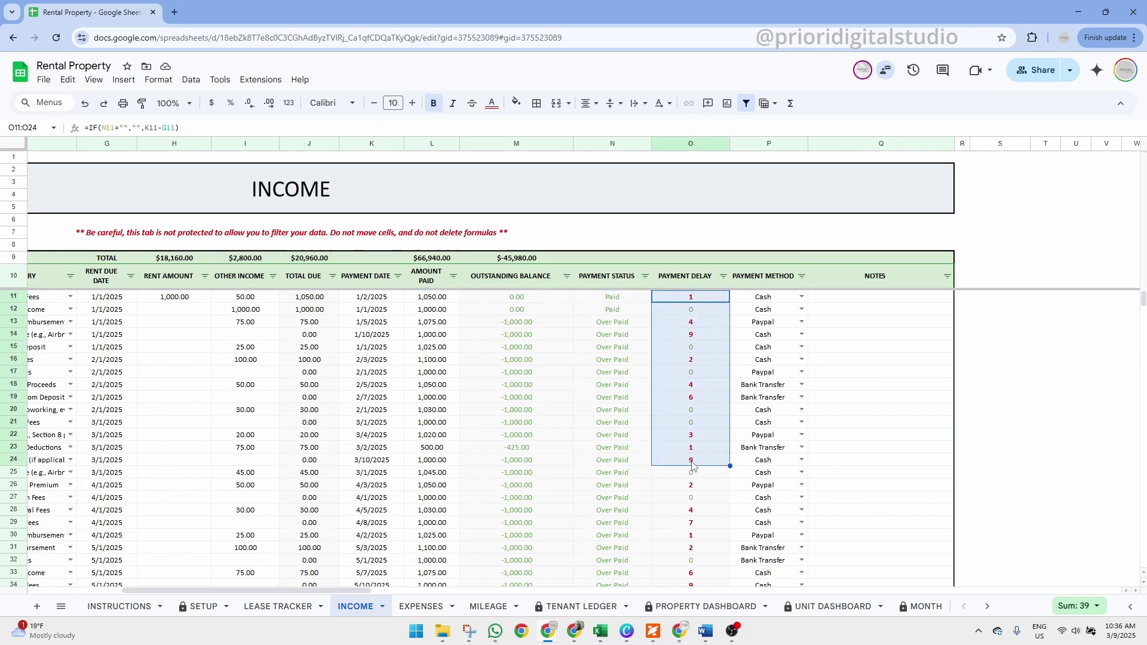
pyautogui.click(772, 296)
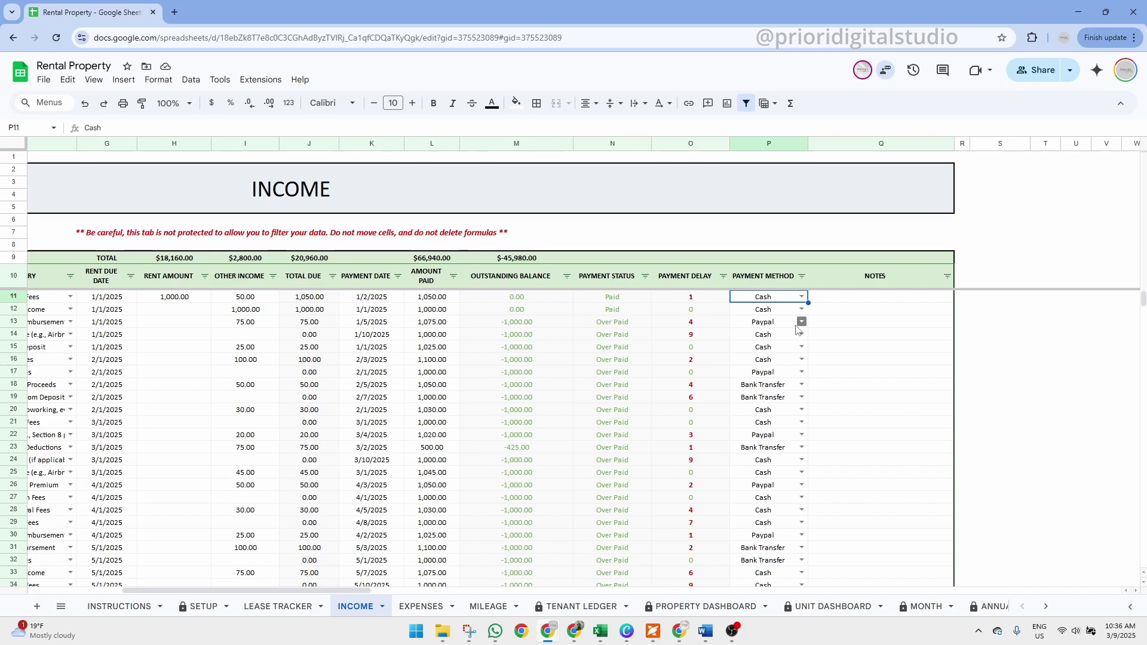
pyautogui.click(805, 310)
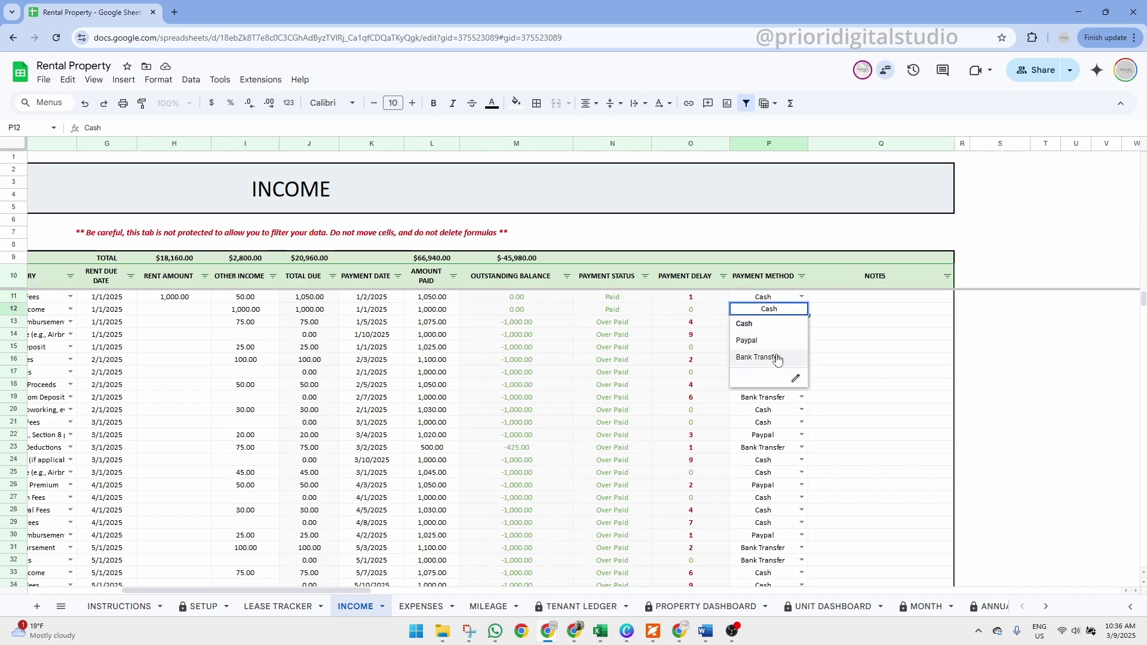
pyautogui.click(874, 308)
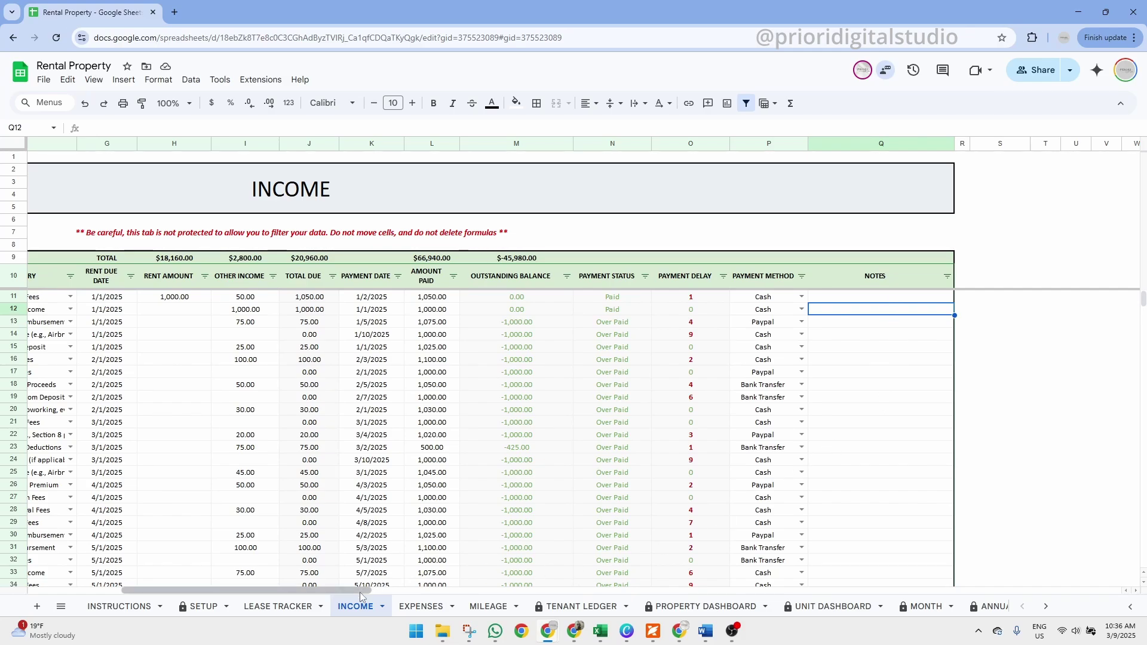
# Step: Filter the income table's Property column to show only Downtown Heights and review the filtered entries
pyautogui.moveTo(360, 592); pyautogui.dragTo(204, 584)
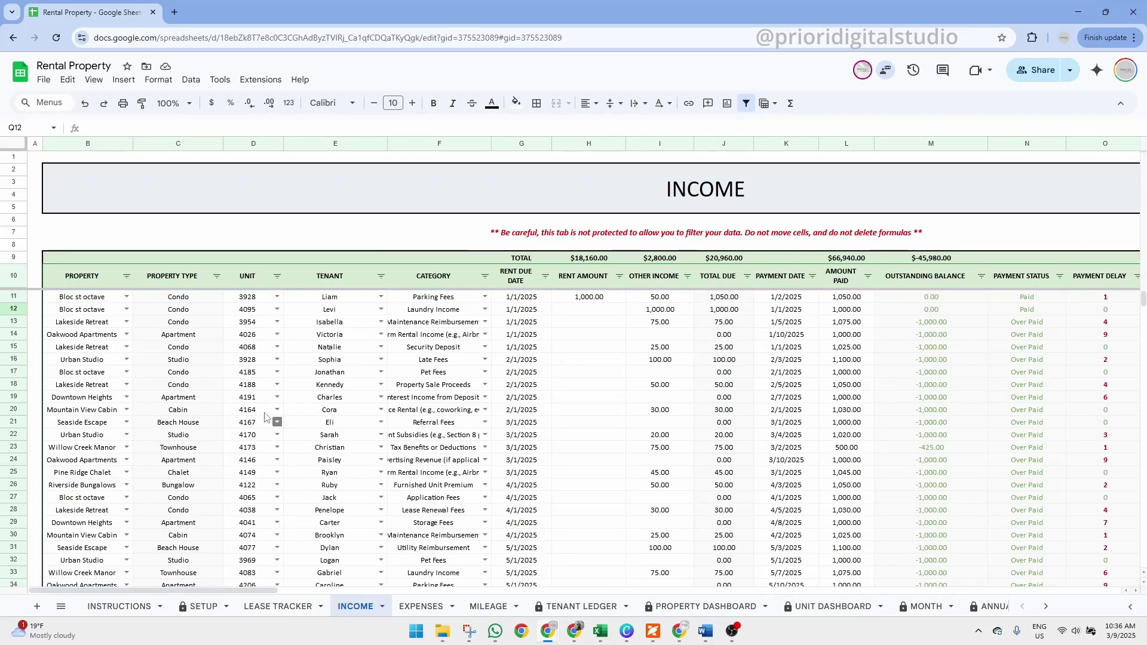
pyautogui.click(127, 277)
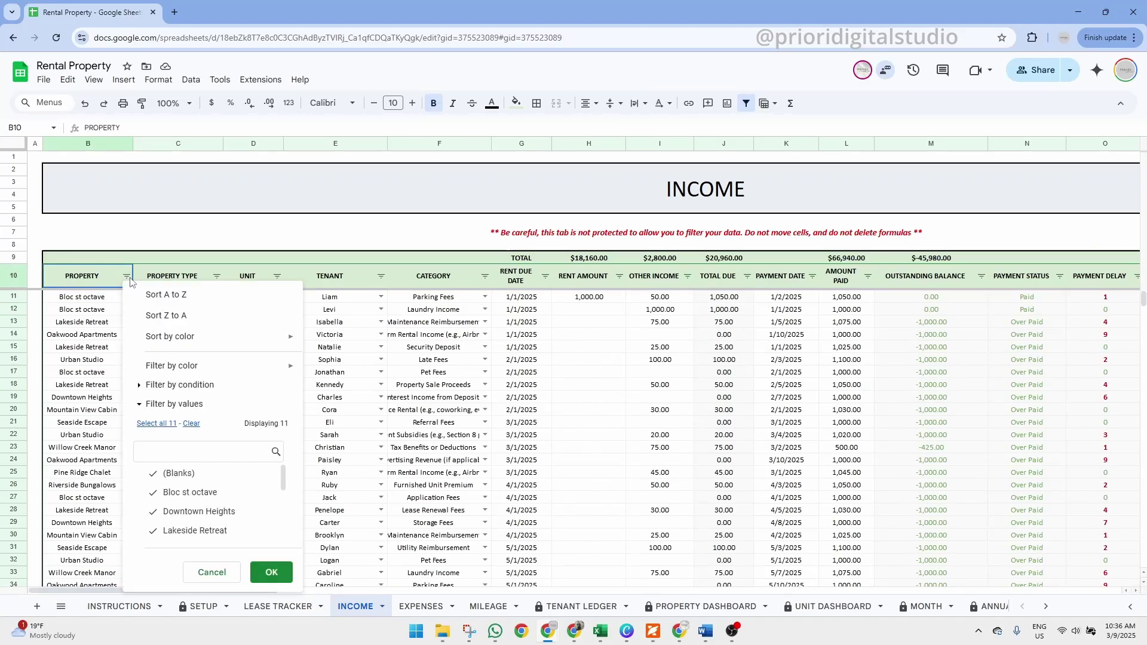
pyautogui.click(197, 424)
pyautogui.click(191, 511)
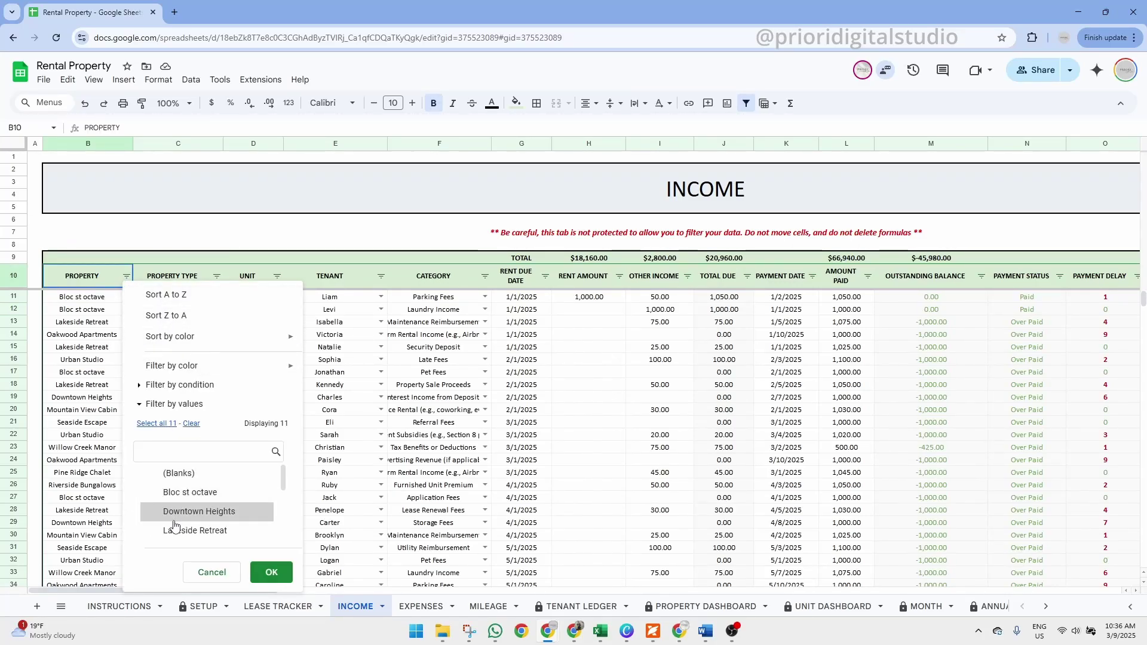
pyautogui.click(272, 573)
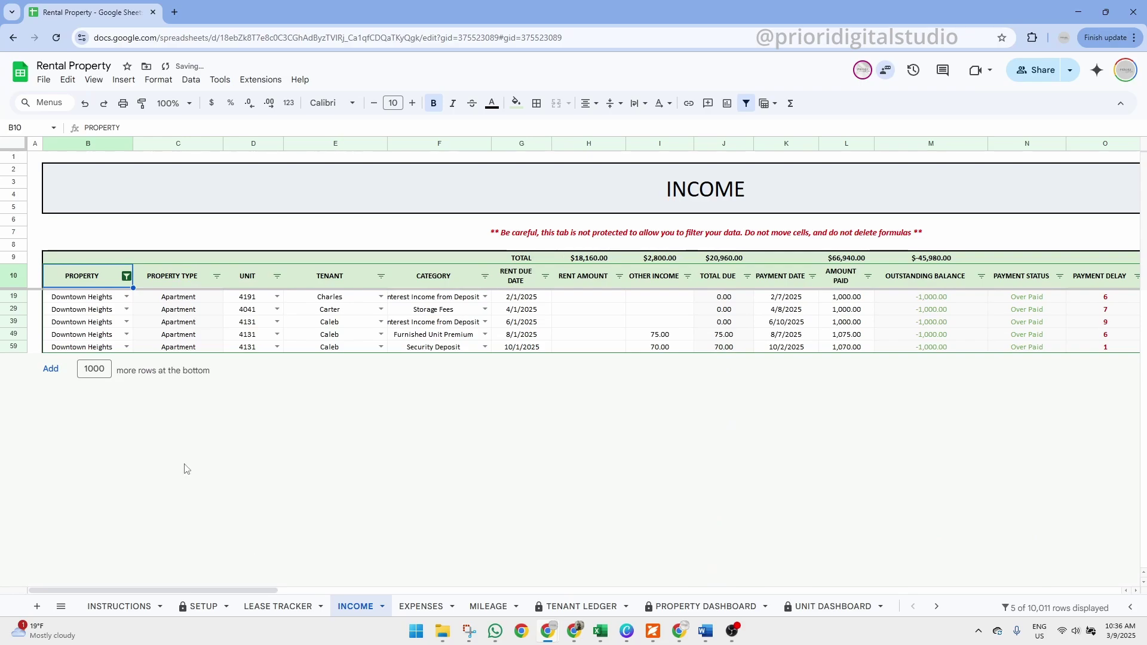
pyautogui.moveTo(94, 301); pyautogui.dragTo(950, 346)
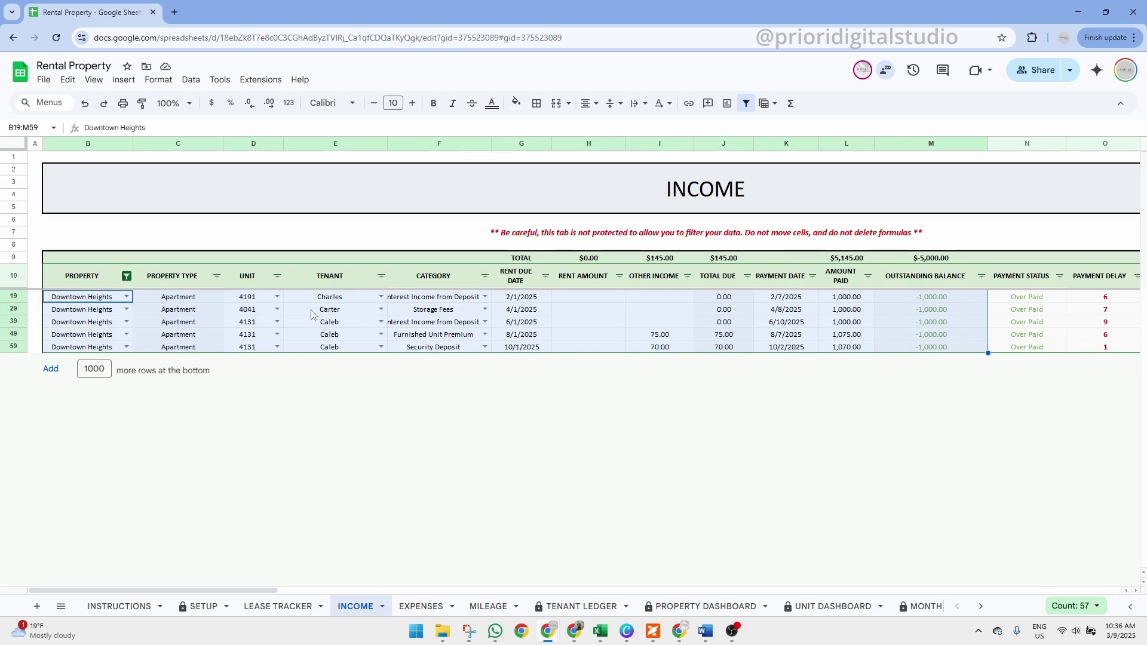
pyautogui.click(330, 298)
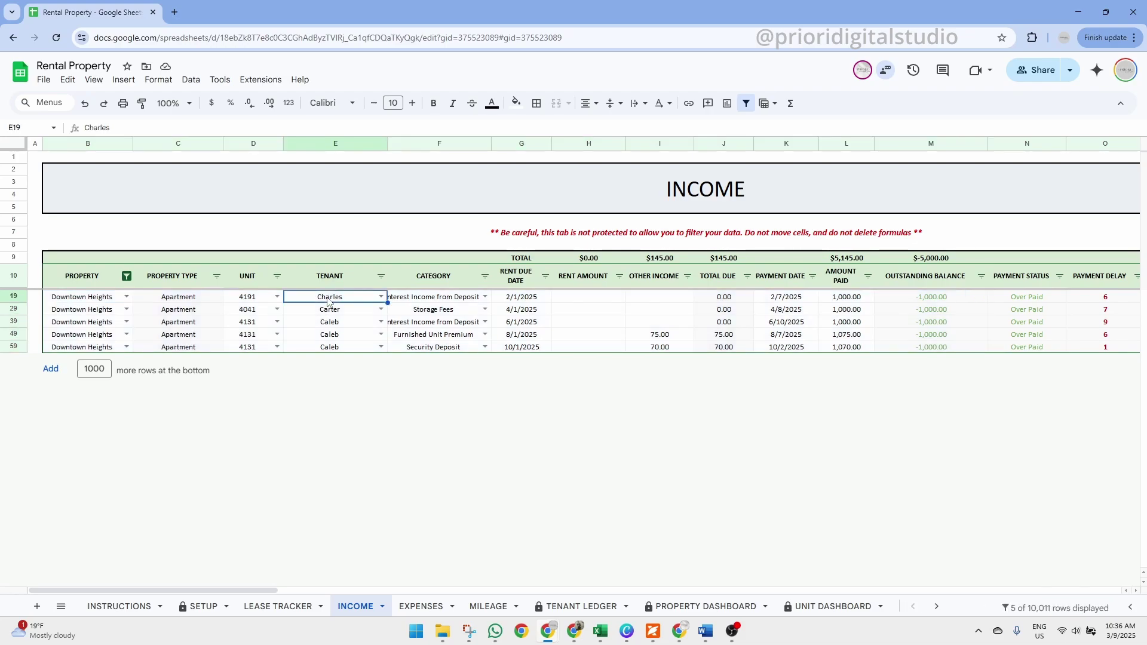
# Step: Reset the income table's Property filter to include all property values
pyautogui.click(126, 276)
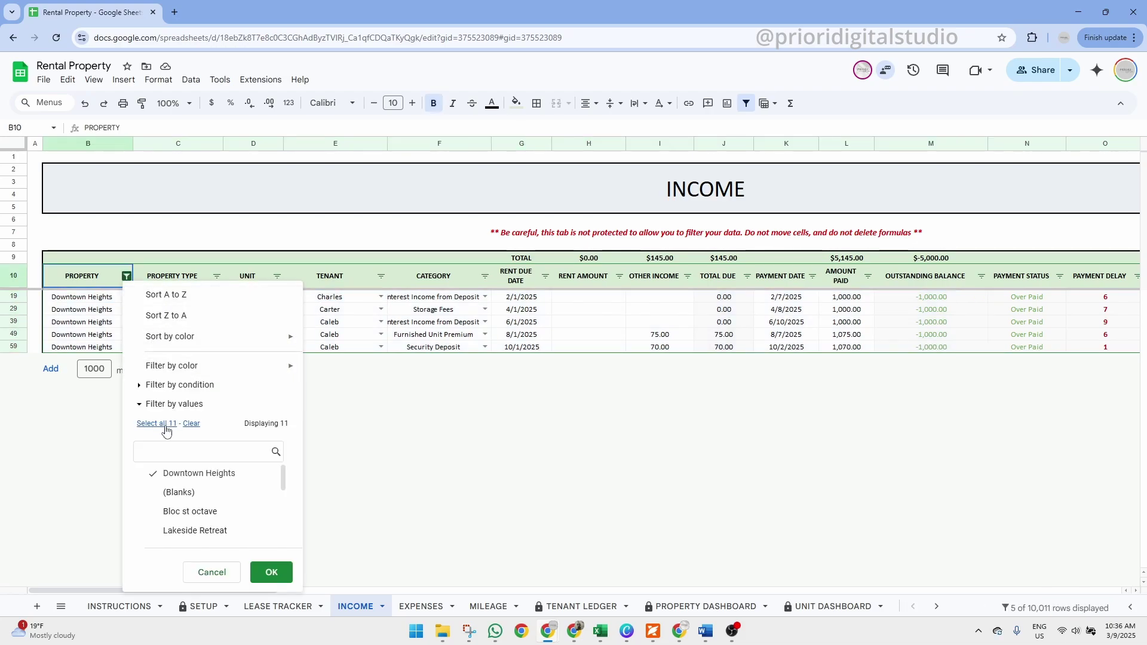
pyautogui.click(271, 572)
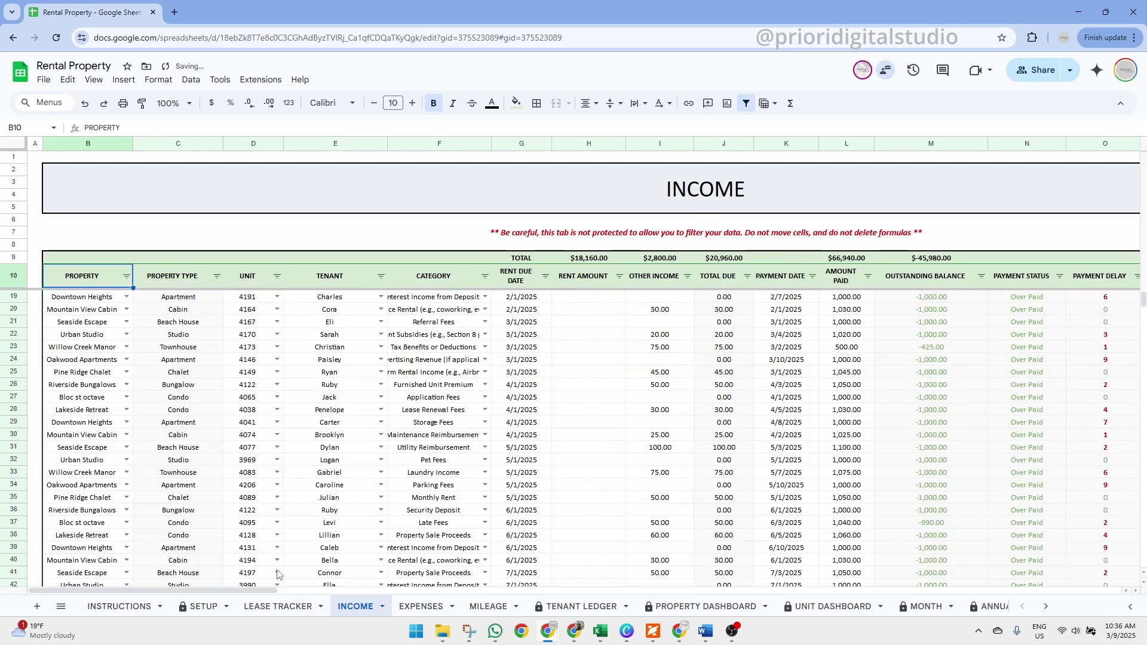
pyautogui.click(316, 371)
# Step: Start a new income entry in the first empty row, row 73, with Downtown Heights as the property
pyautogui.scroll(-10, 474, 368)
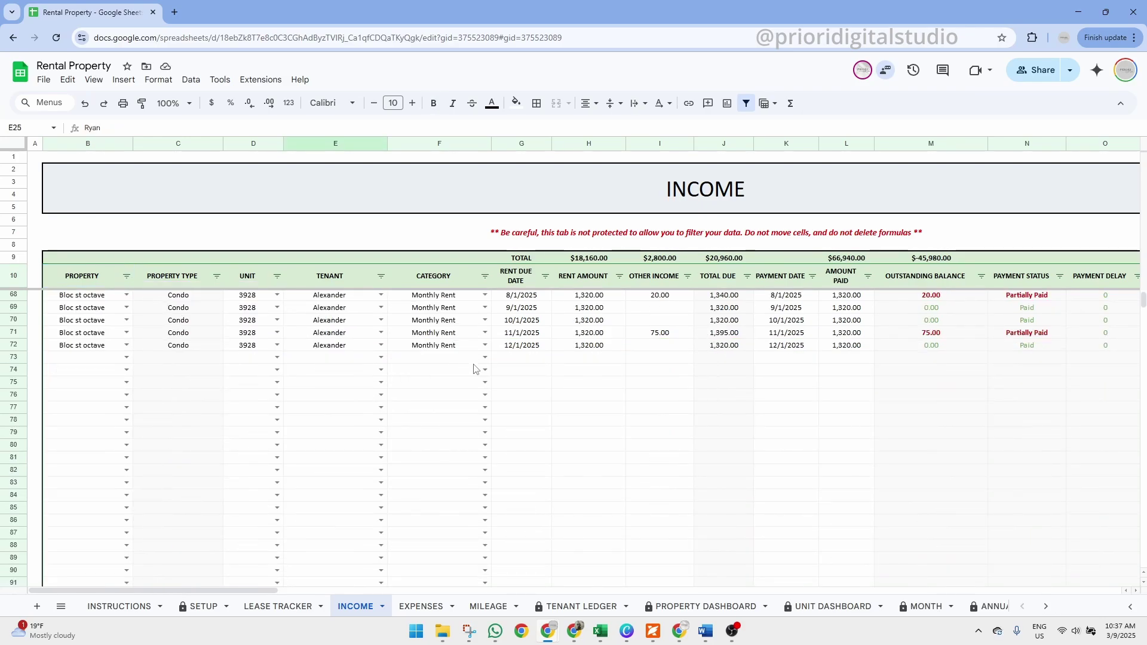
pyautogui.click(127, 358)
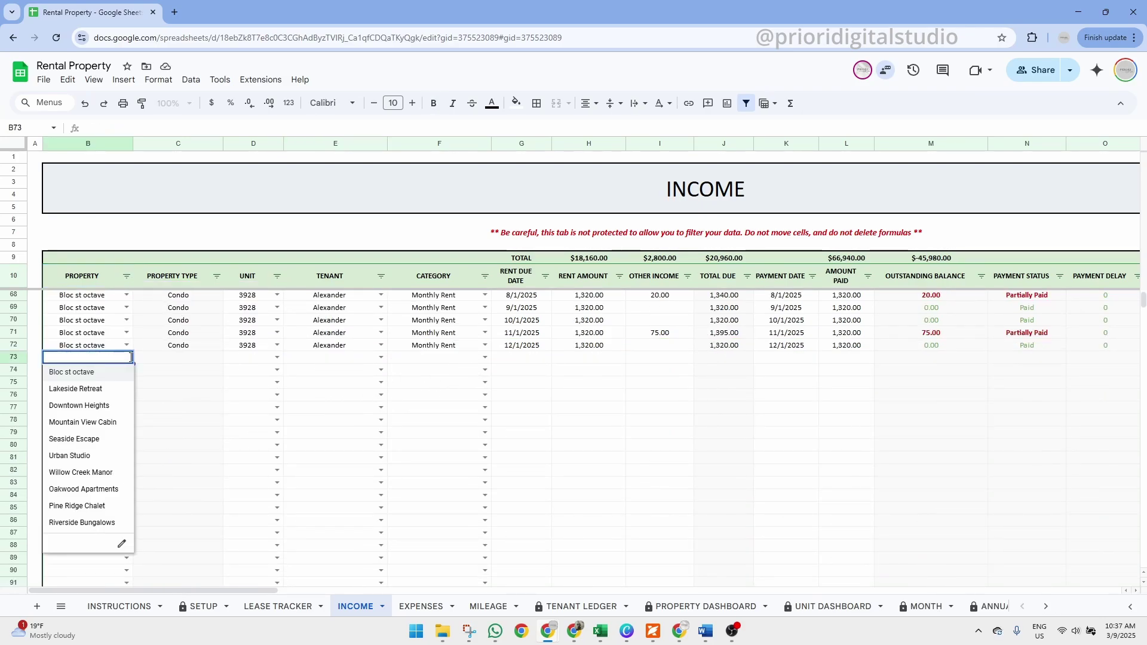
pyautogui.click(82, 407)
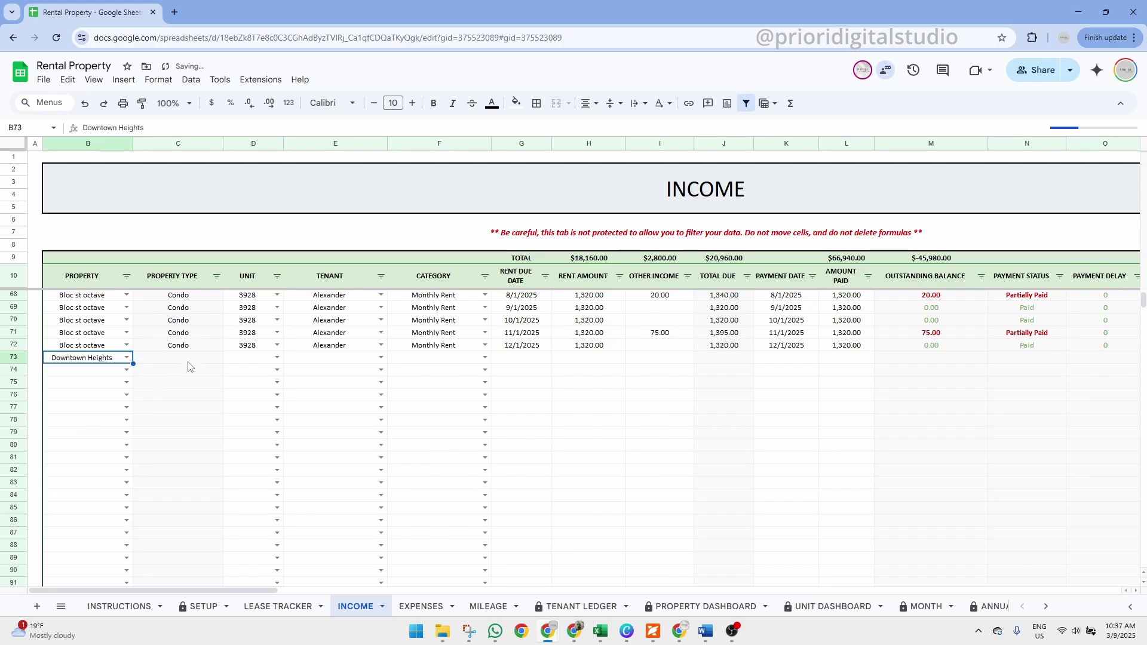
# Step: Fill row 73 with unit 3981, the first tenant offered for that unit, and the Monthly Rent category
pyautogui.click(277, 358)
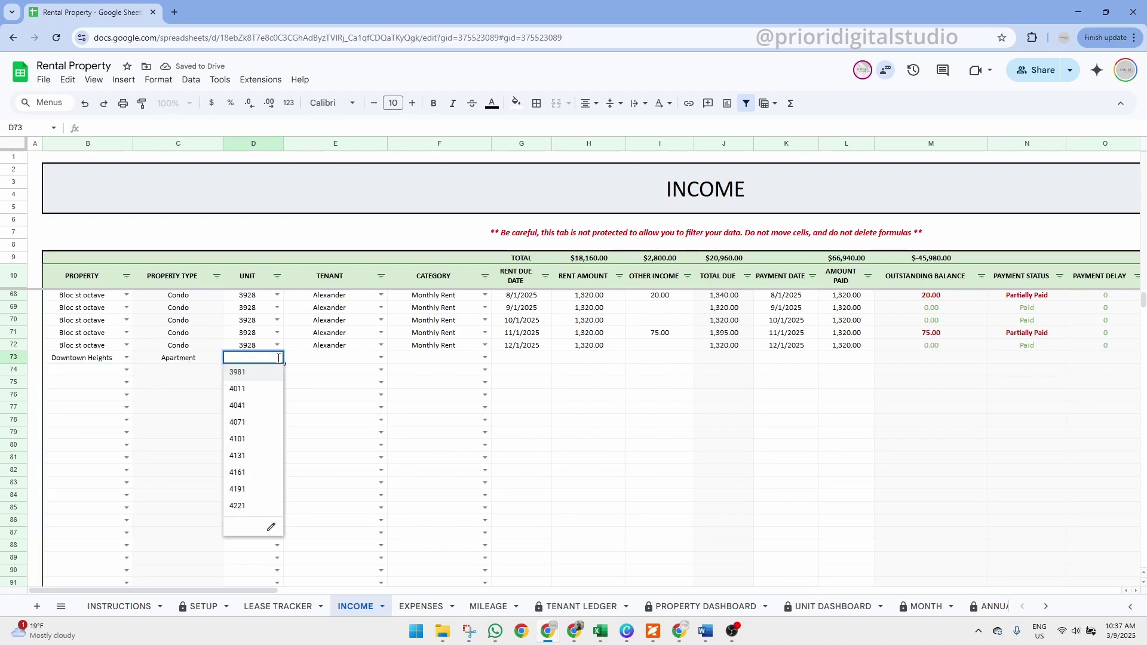
pyautogui.click(257, 378)
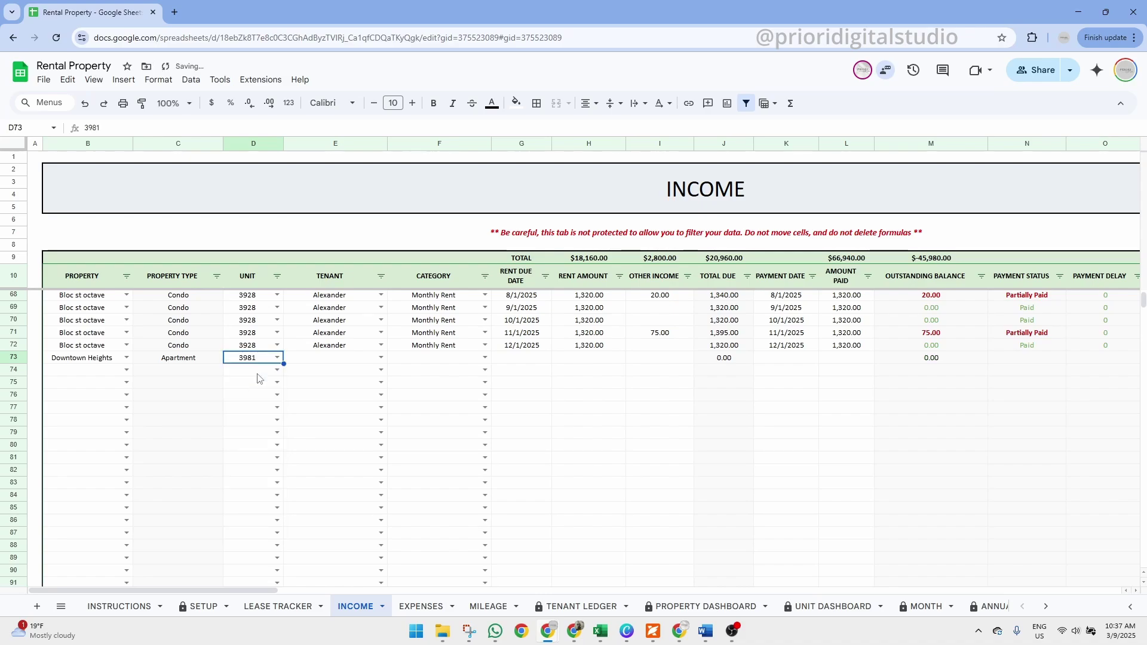
pyautogui.click(381, 358)
pyautogui.click(324, 374)
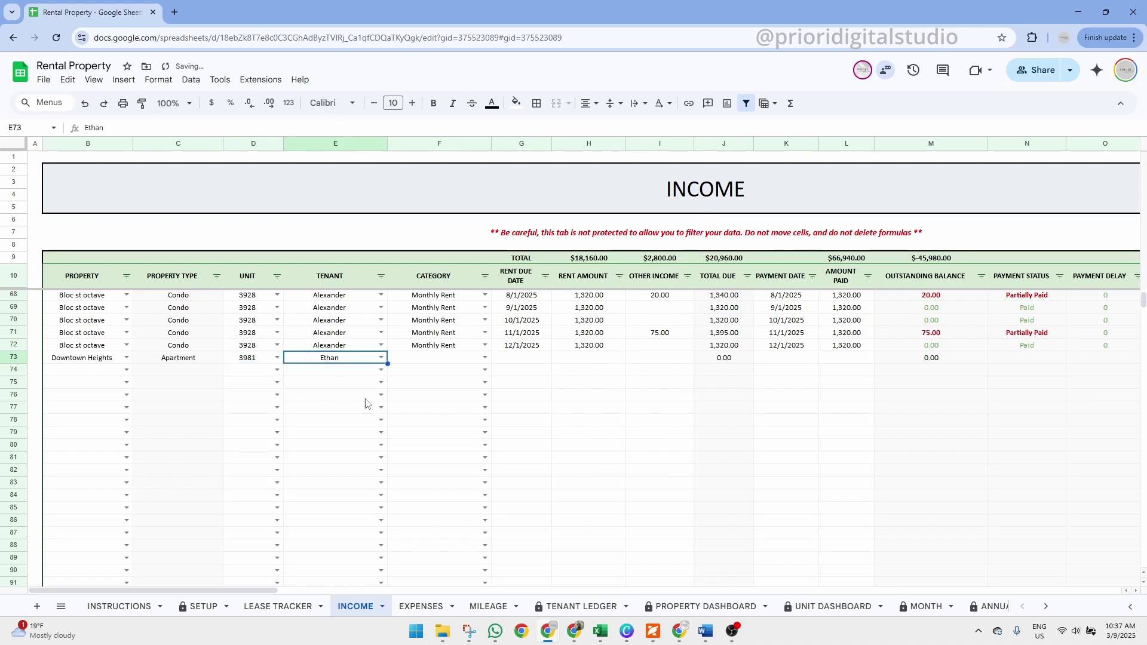
pyautogui.click(484, 358)
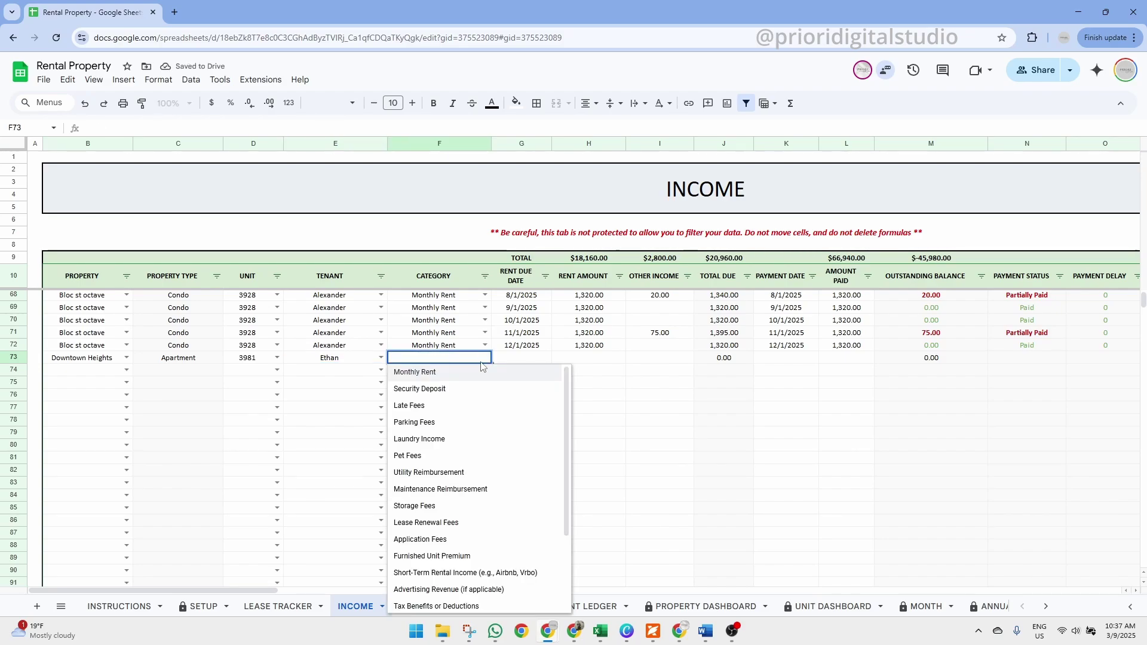
pyautogui.click(443, 376)
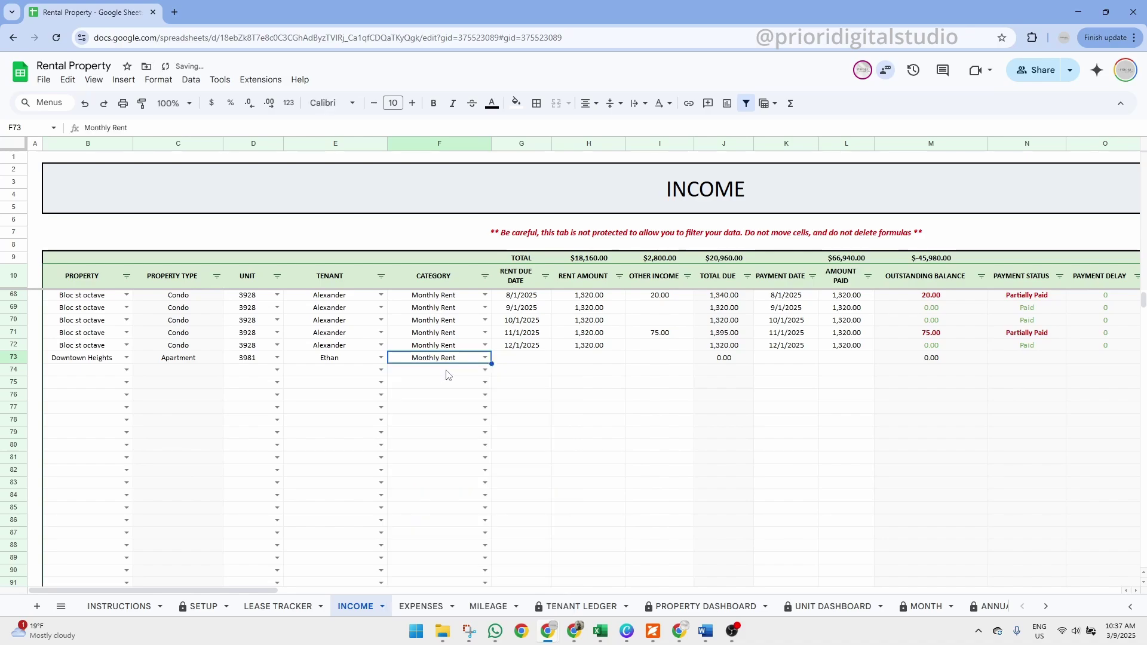
# Step: Set row 73's rent due date to 3/1/2025 and its rent amount to 1000
pyautogui.doubleClick(534, 360)
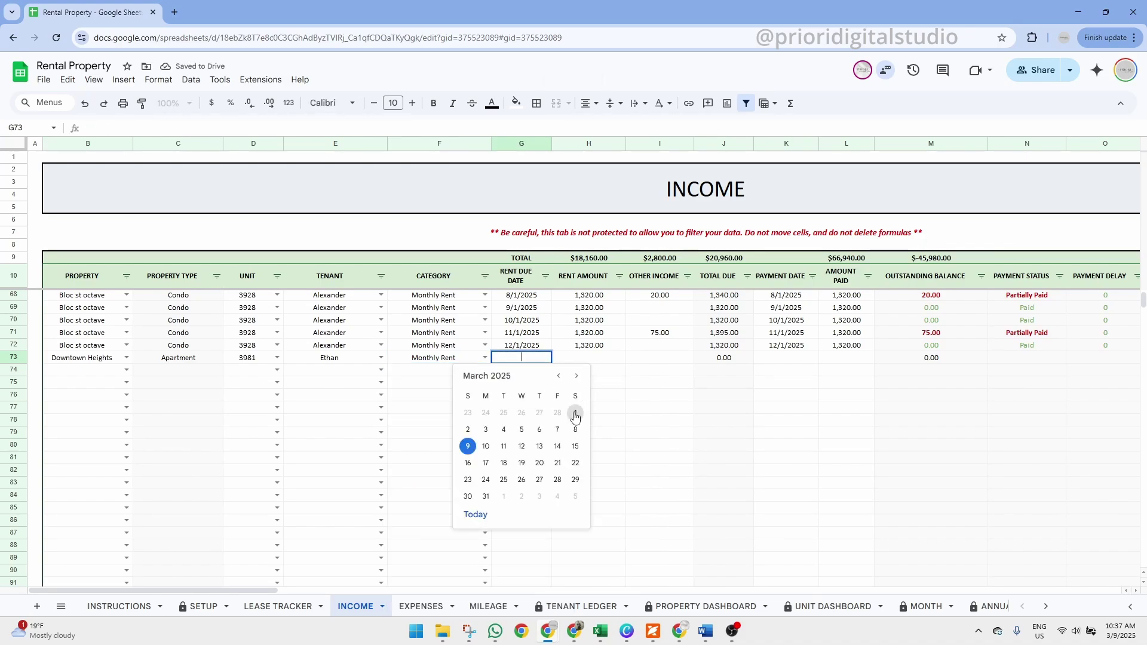
pyautogui.click(576, 415)
pyautogui.click(601, 361)
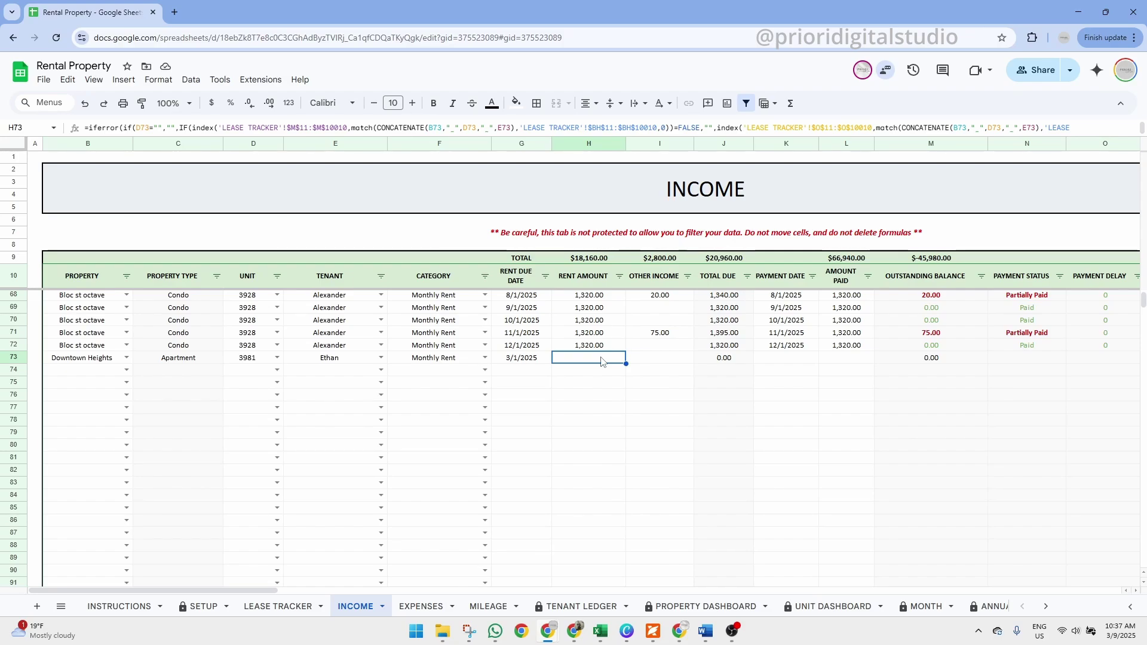
pyautogui.write('1000')
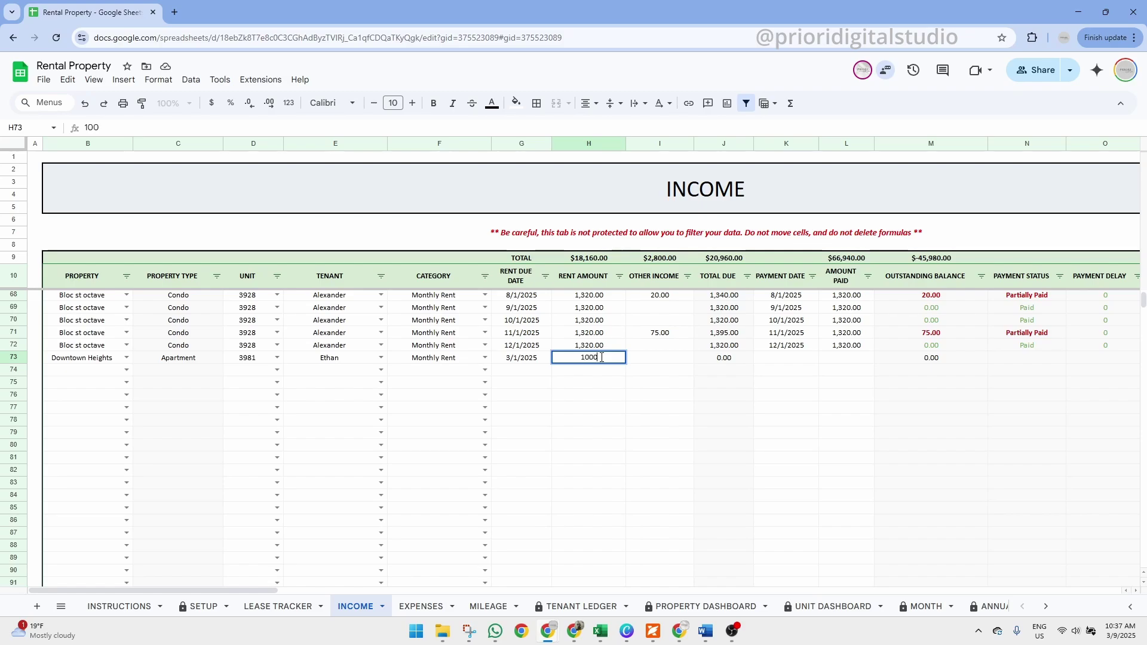
pyautogui.press('Return')
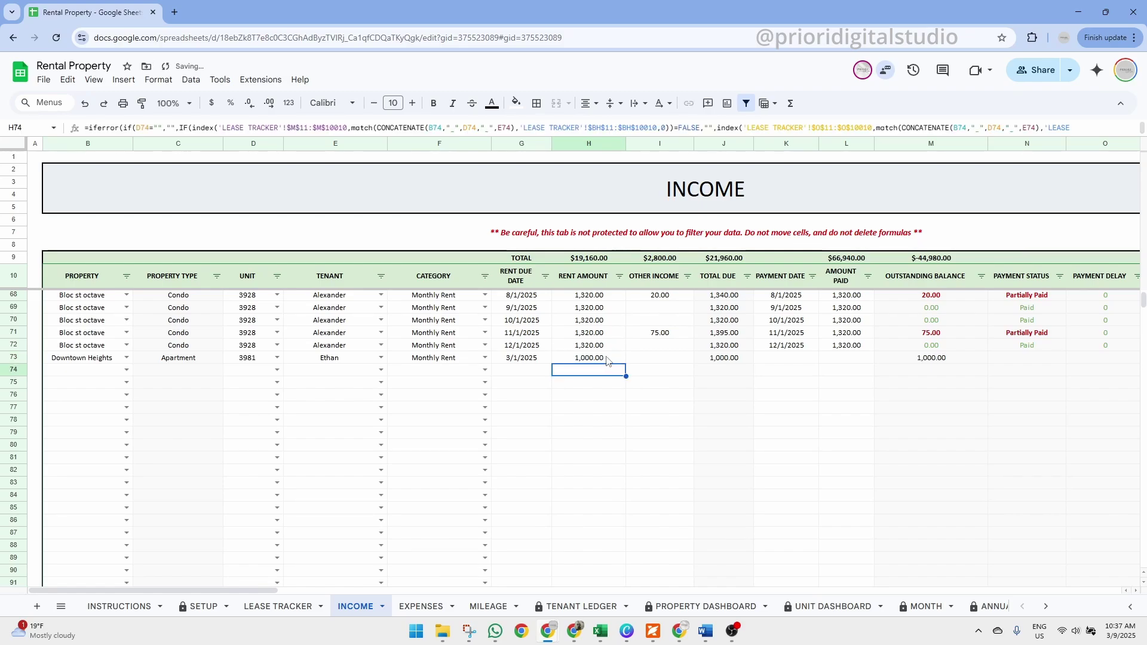
# Step: Record row 73's payment with payment date 3/9/2025 and amount paid 1000
pyautogui.click(777, 360)
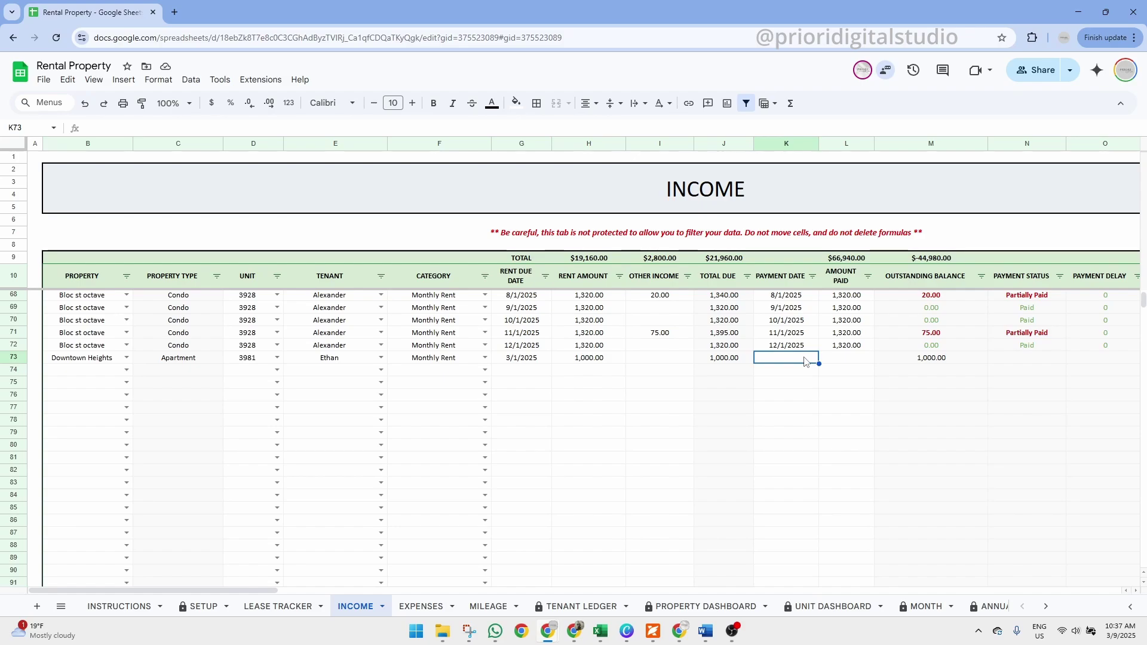
pyautogui.doubleClick(804, 357)
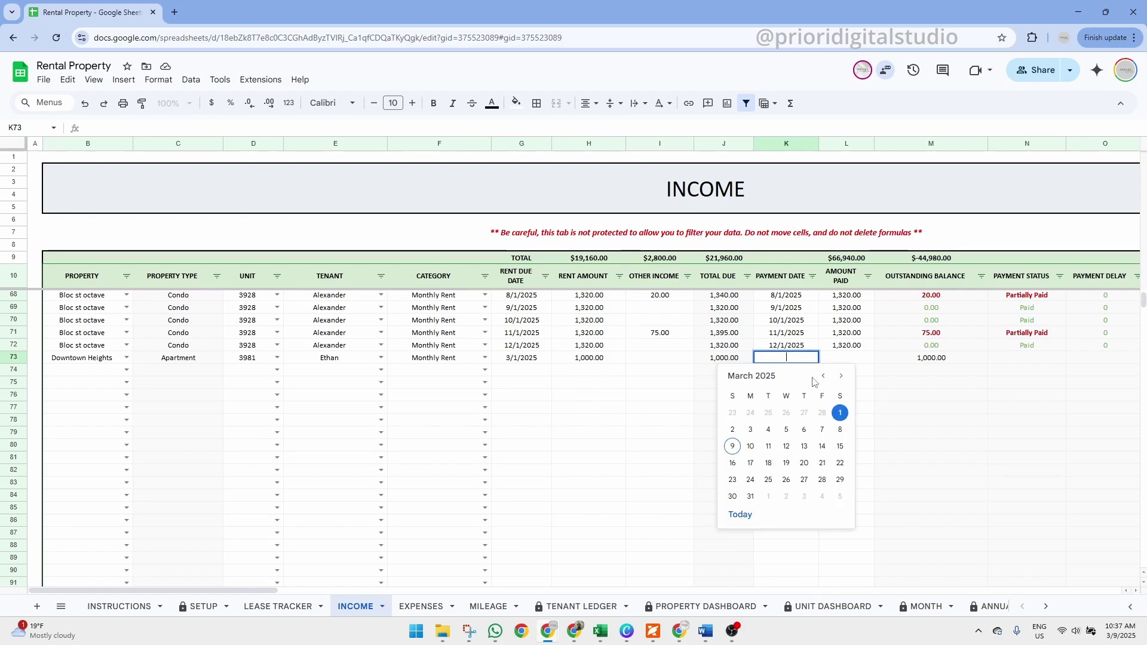
pyautogui.click(733, 447)
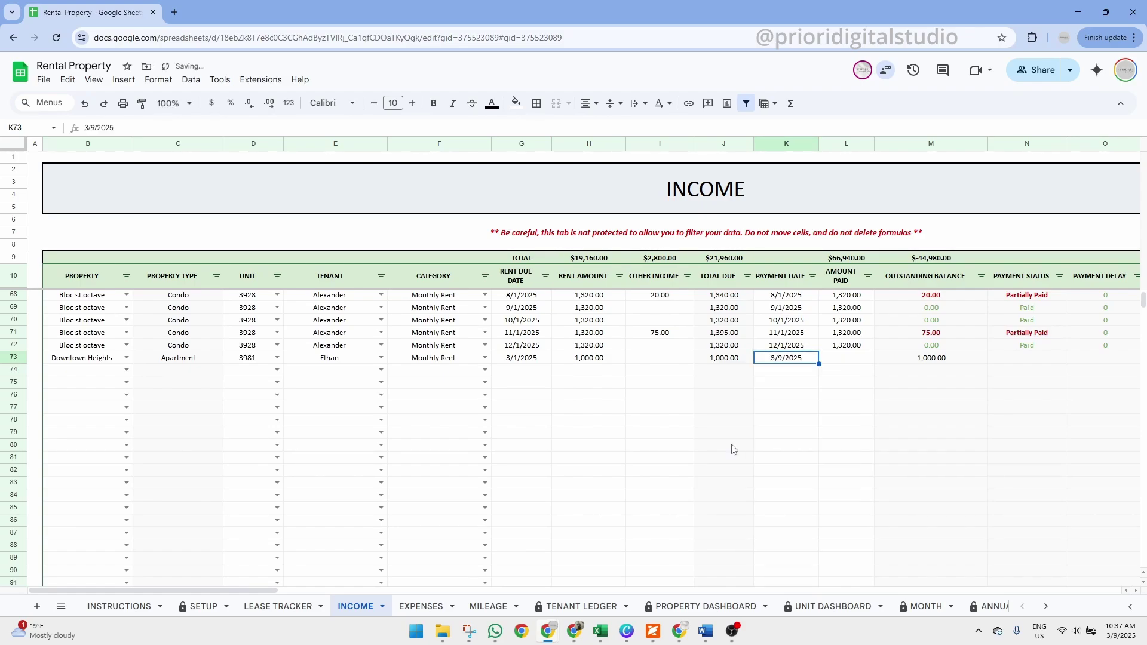
pyautogui.moveTo(270, 591); pyautogui.dragTo(323, 591)
pyautogui.click(608, 357)
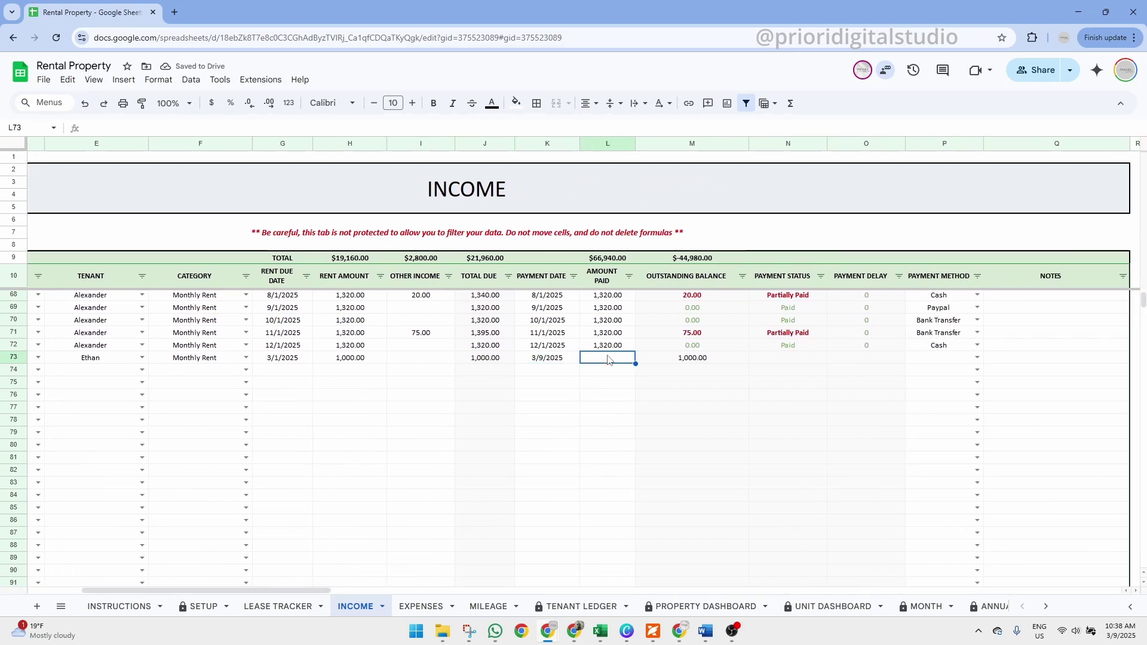
pyautogui.write('1000')
pyautogui.press('Return')
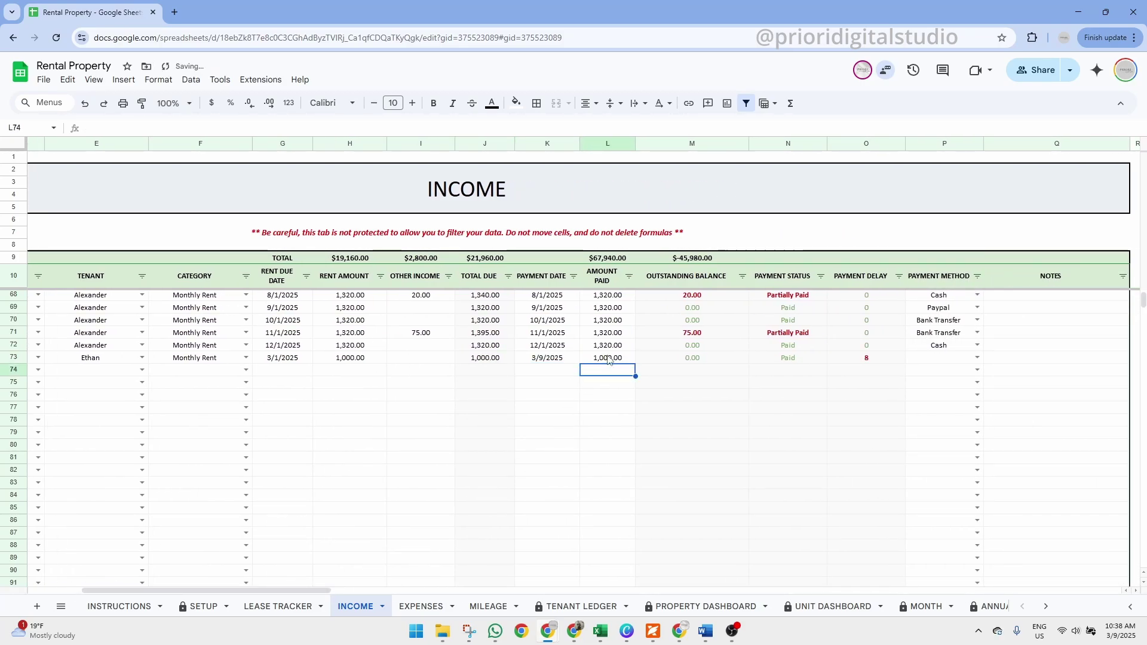
# Step: Examine how row 73's outstanding balance, payment status and payment delay follow from the total due, amount paid and payment date
pyautogui.click(703, 358)
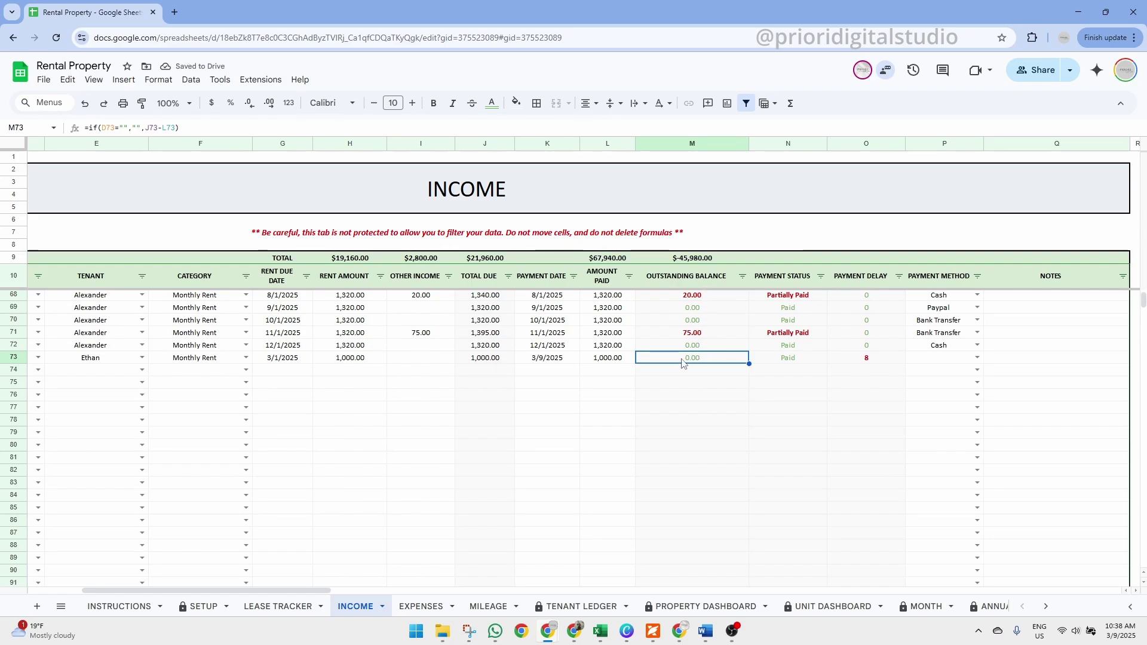
pyautogui.click(598, 359)
pyautogui.click(463, 359)
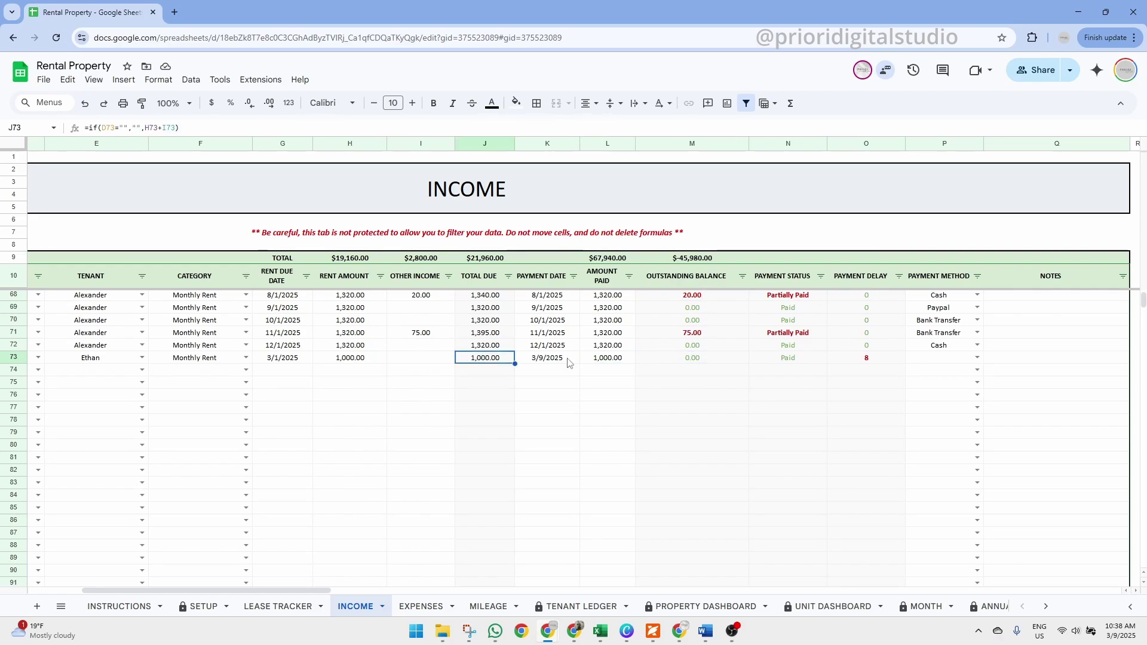
pyautogui.click(621, 359)
pyautogui.click(678, 361)
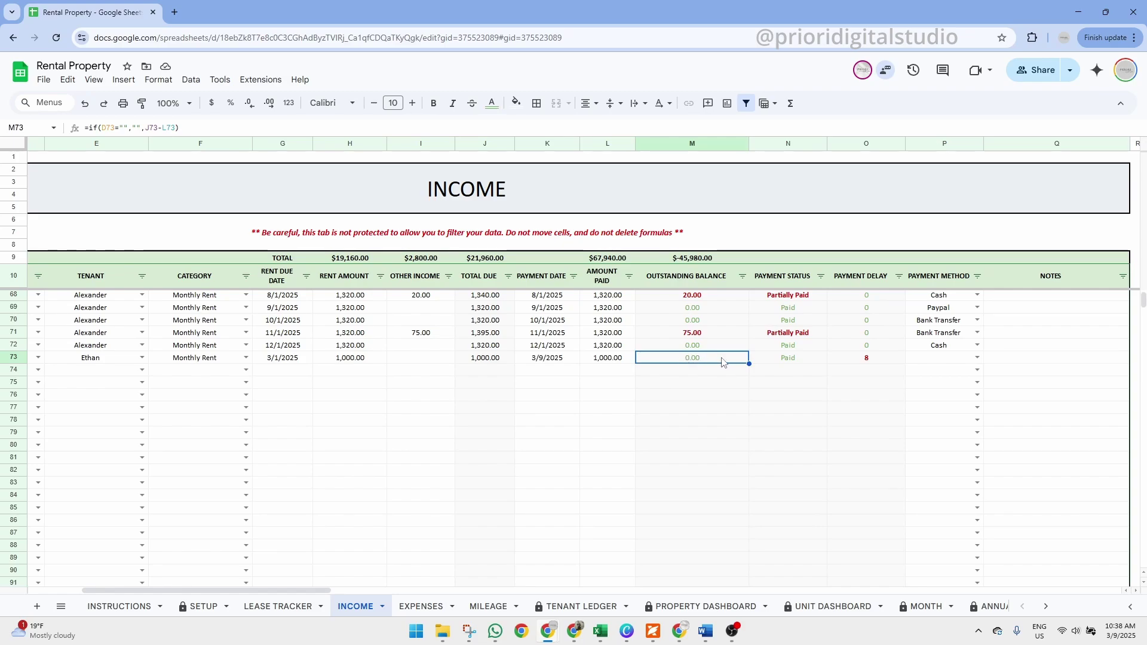
pyautogui.click(794, 365)
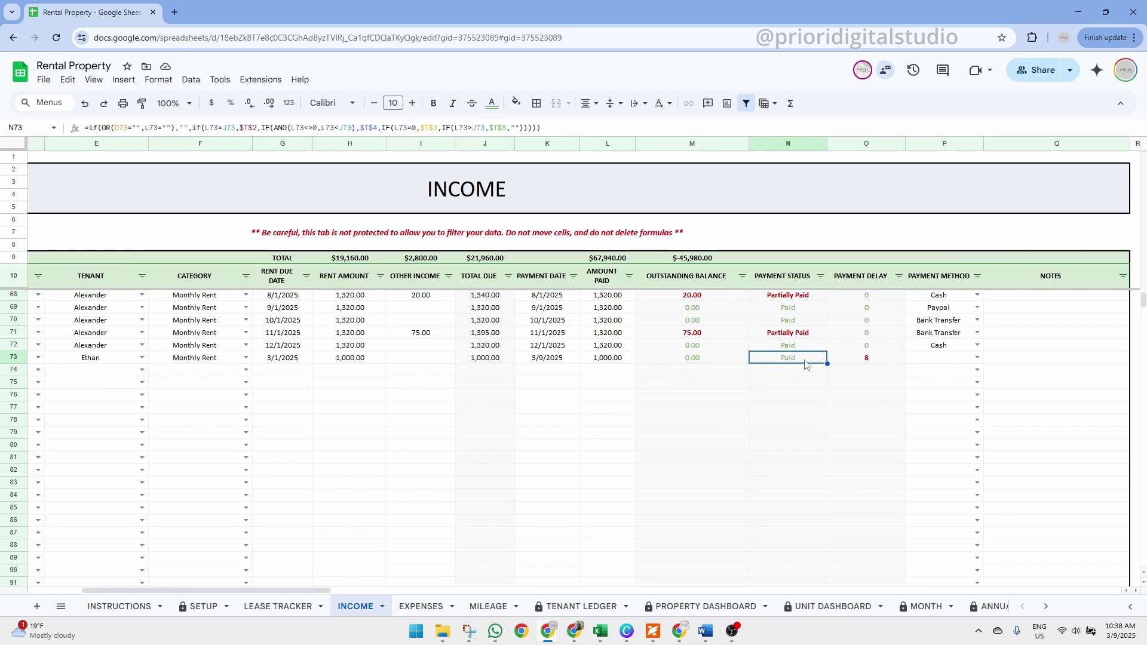
pyautogui.click(866, 360)
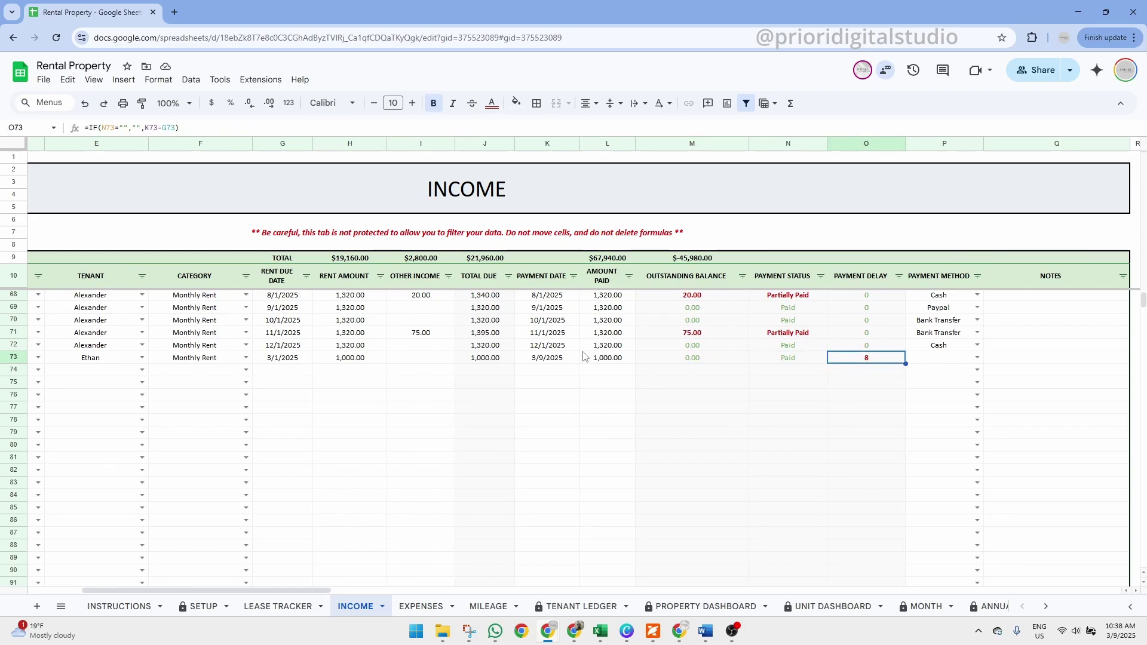
pyautogui.click(564, 360)
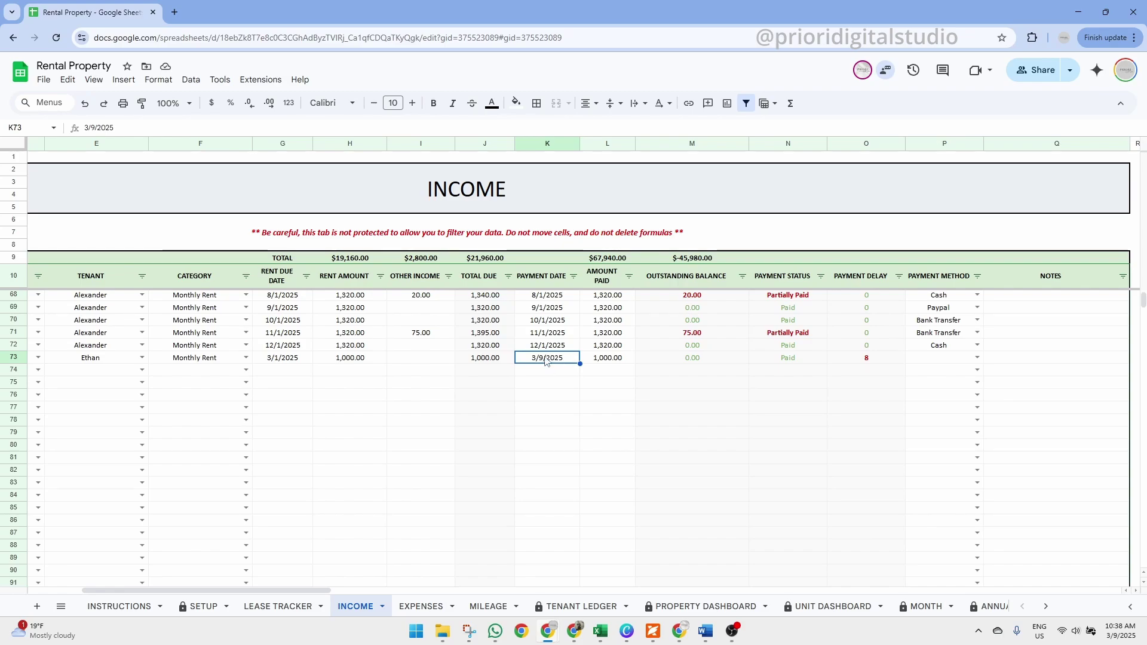
# Step: Set row 73's payment method to Paypal
pyautogui.click(974, 357)
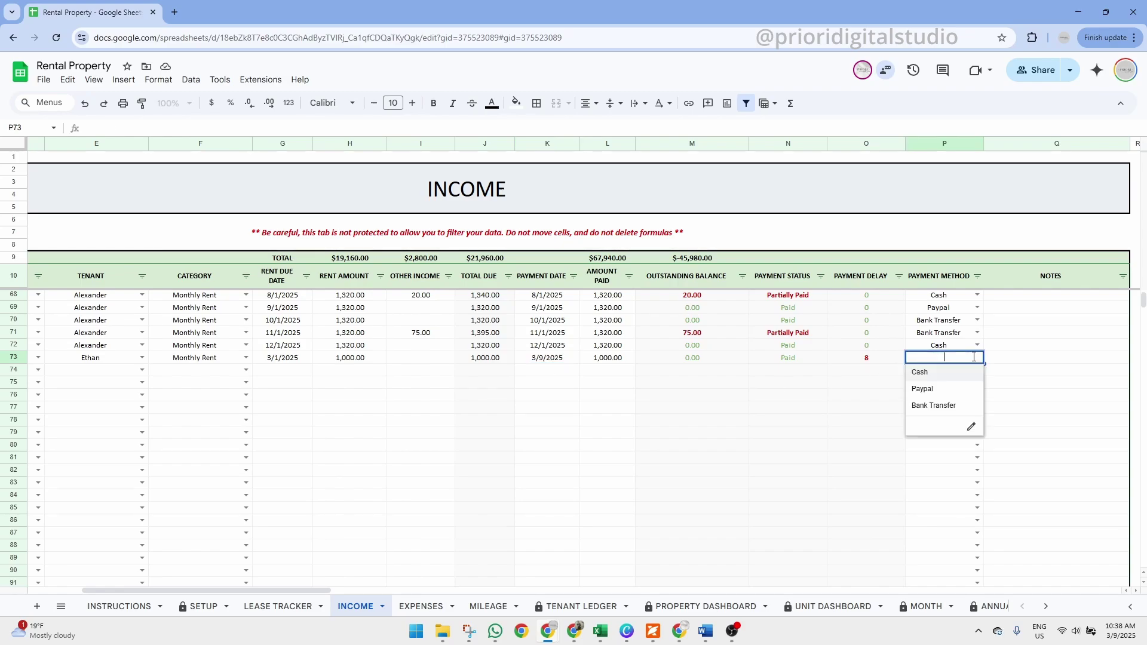
pyautogui.click(942, 390)
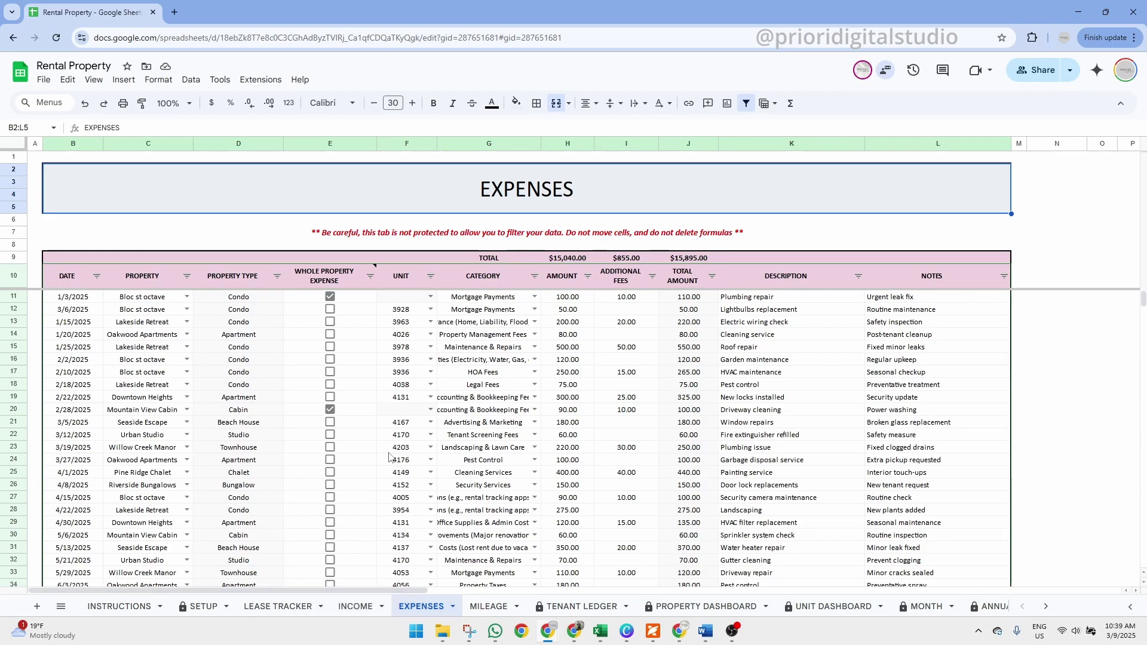
# Step: Review the EXPENSES sheet's Date, Property and Property Type columns, including the property choices in row 12
pyautogui.click(84, 301)
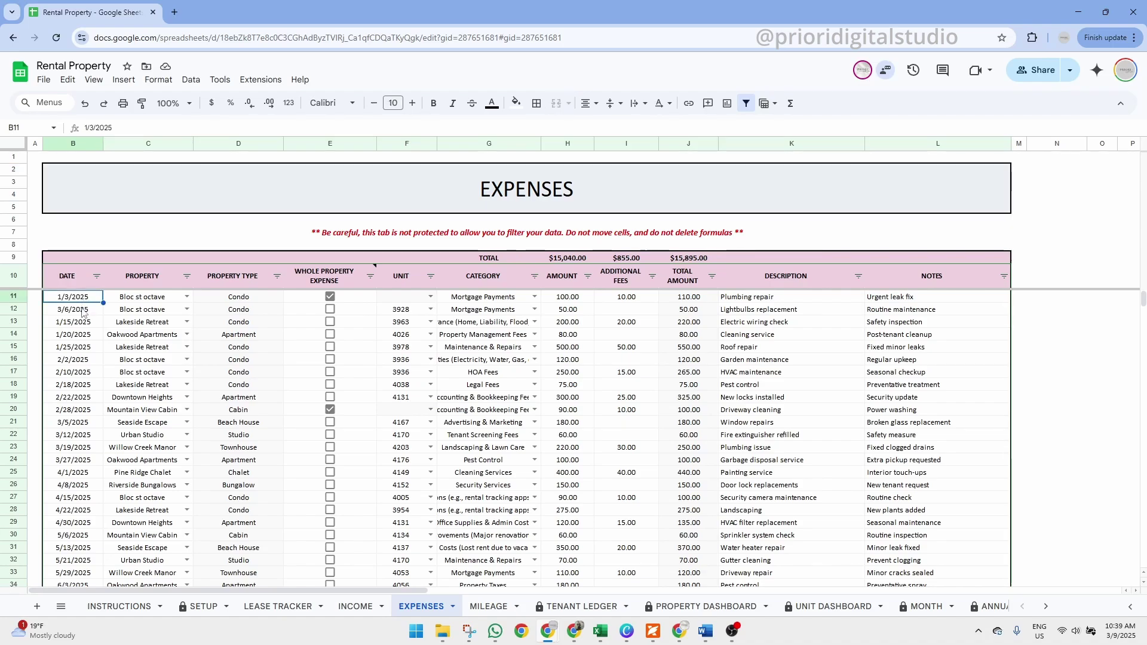
pyautogui.click(77, 277)
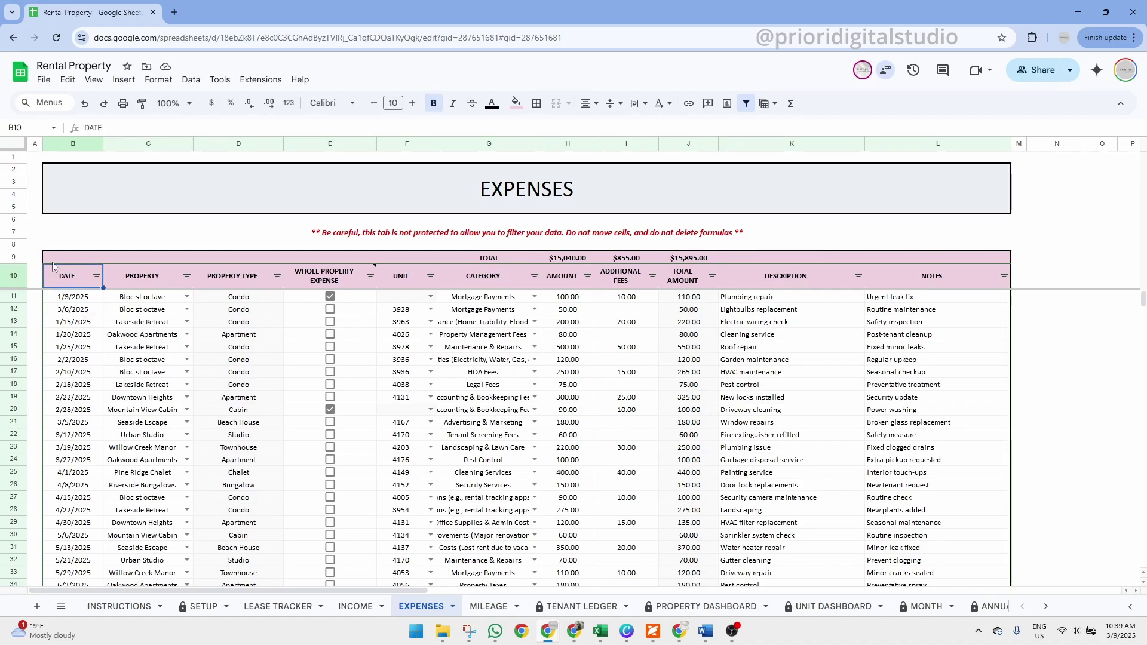
pyautogui.click(143, 311)
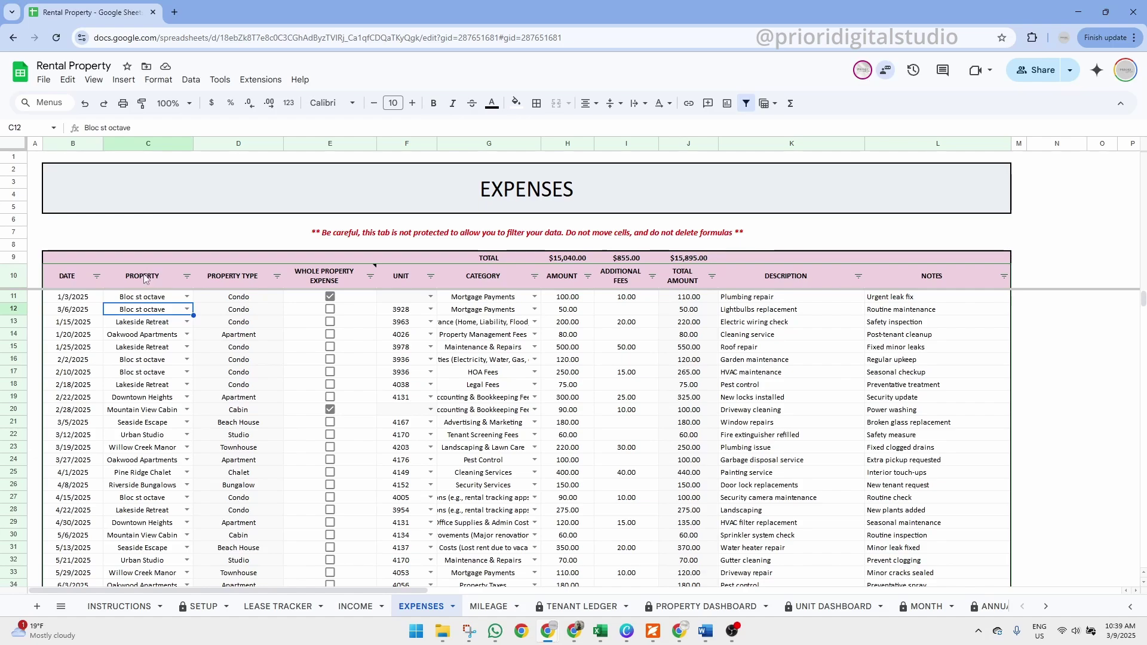
pyautogui.click(144, 279)
pyautogui.click(187, 309)
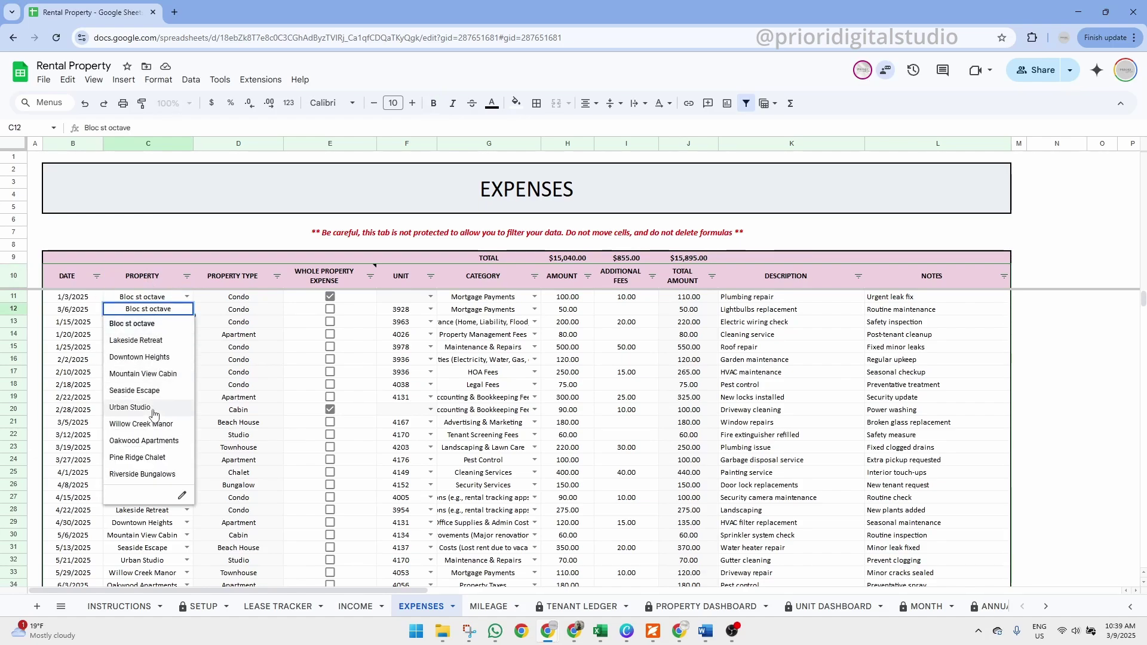
pyautogui.click(245, 312)
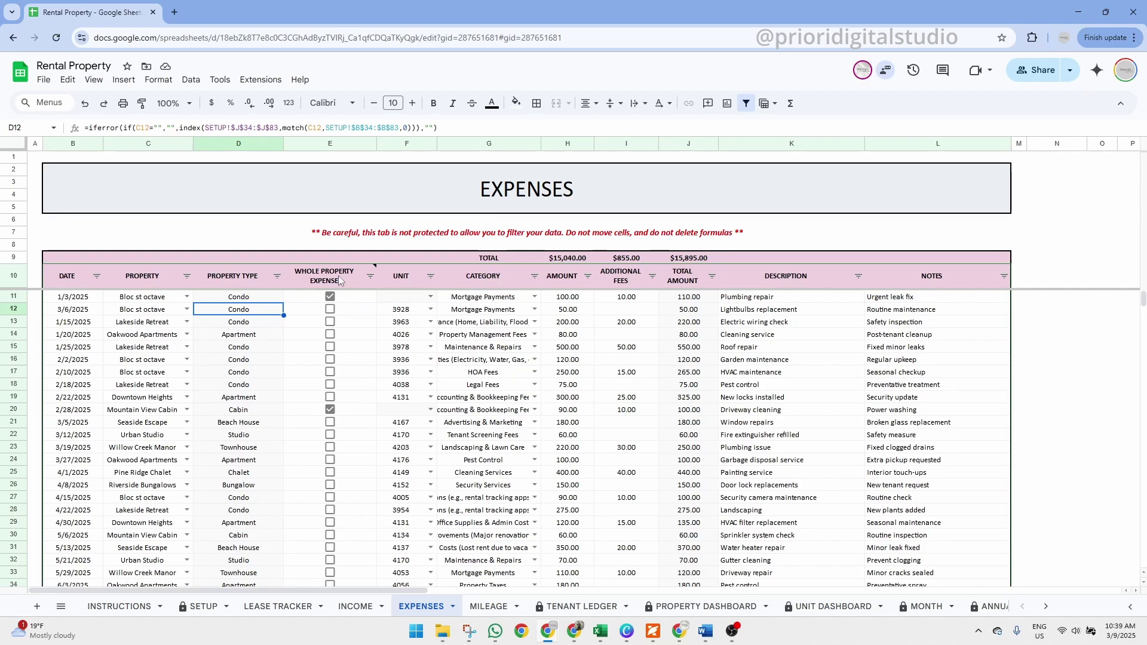
# Step: Read the Whole Property Expense note, check that column in rows 11 and 12, and view row 12's unit choices and category
pyautogui.moveTo(338, 275)
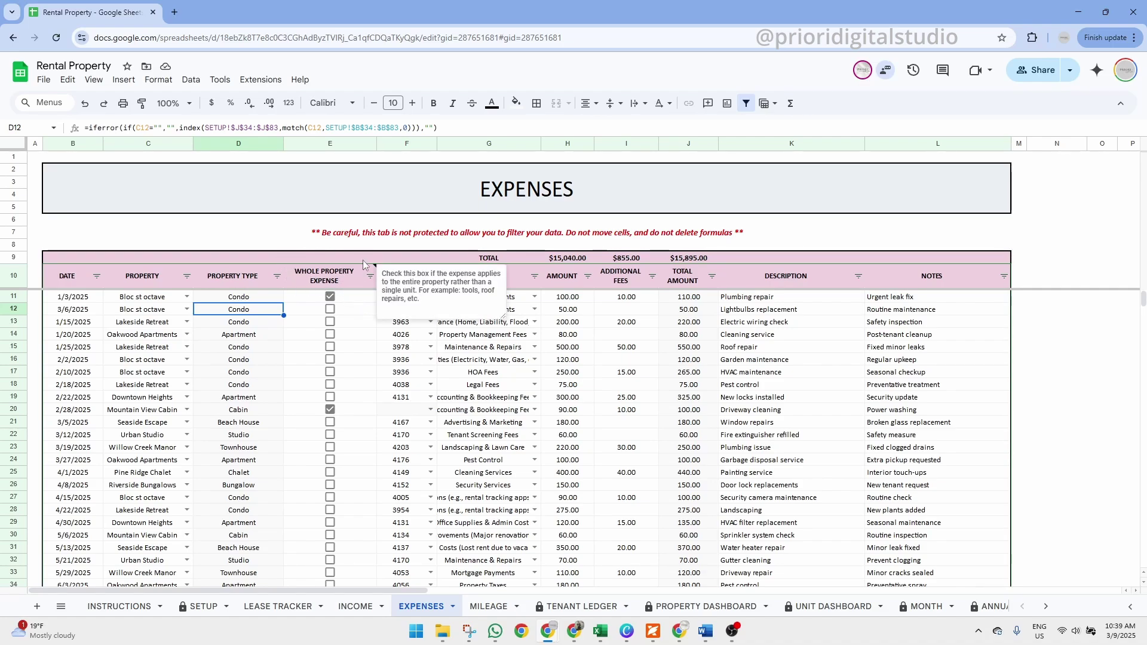
pyautogui.click(334, 300)
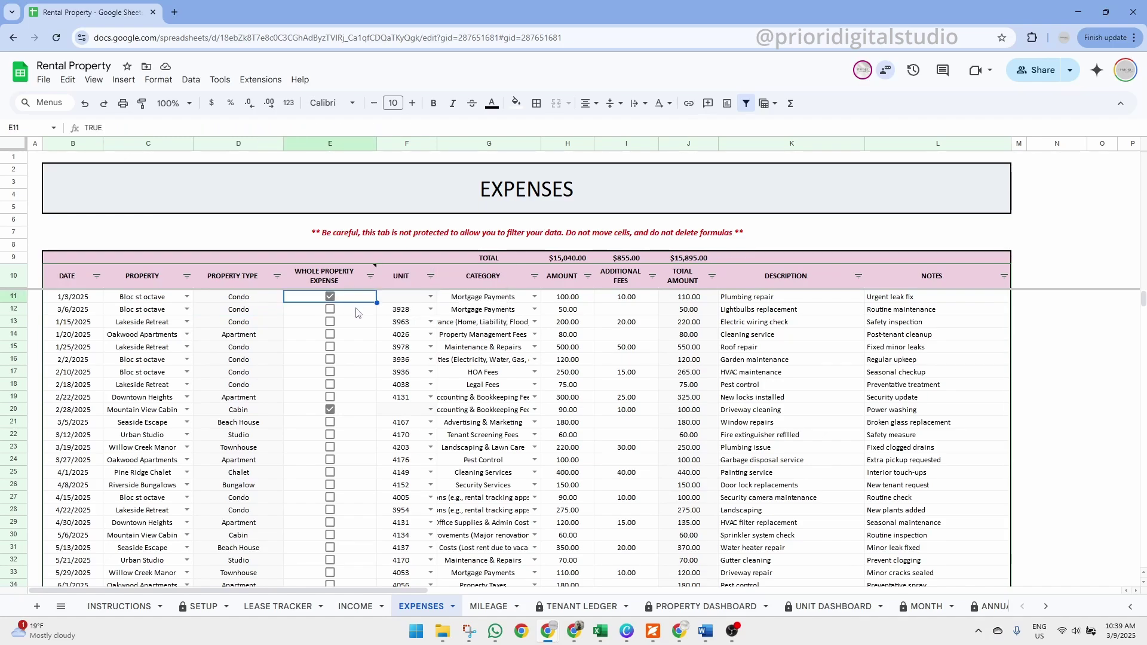
pyautogui.click(357, 312)
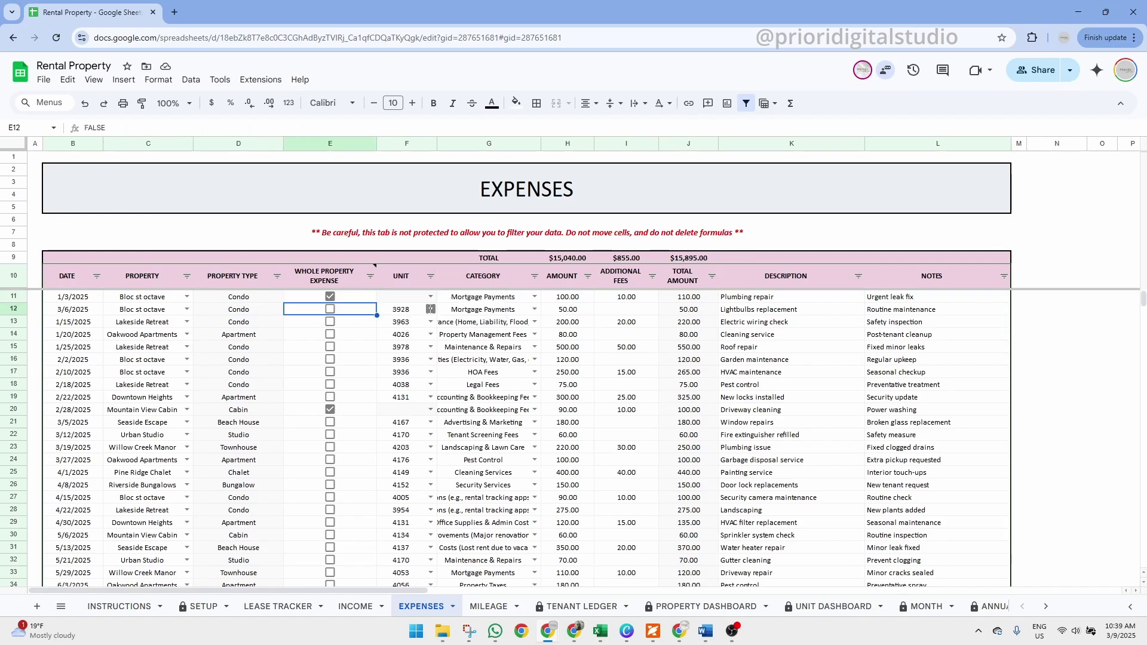
pyautogui.click(431, 310)
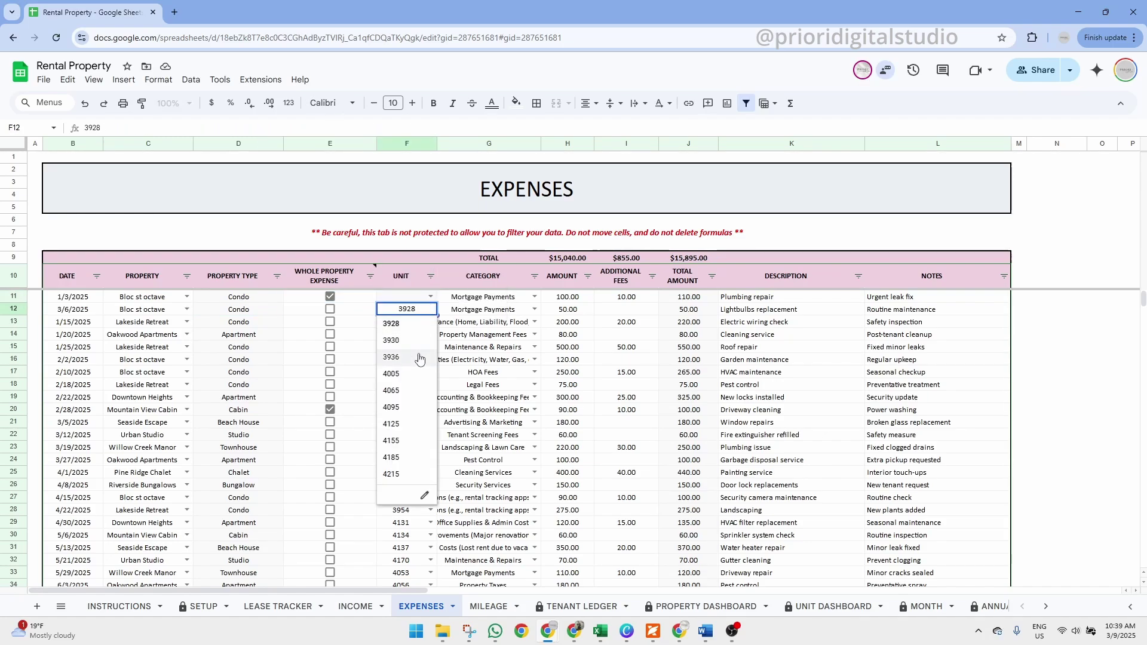
pyautogui.click(481, 311)
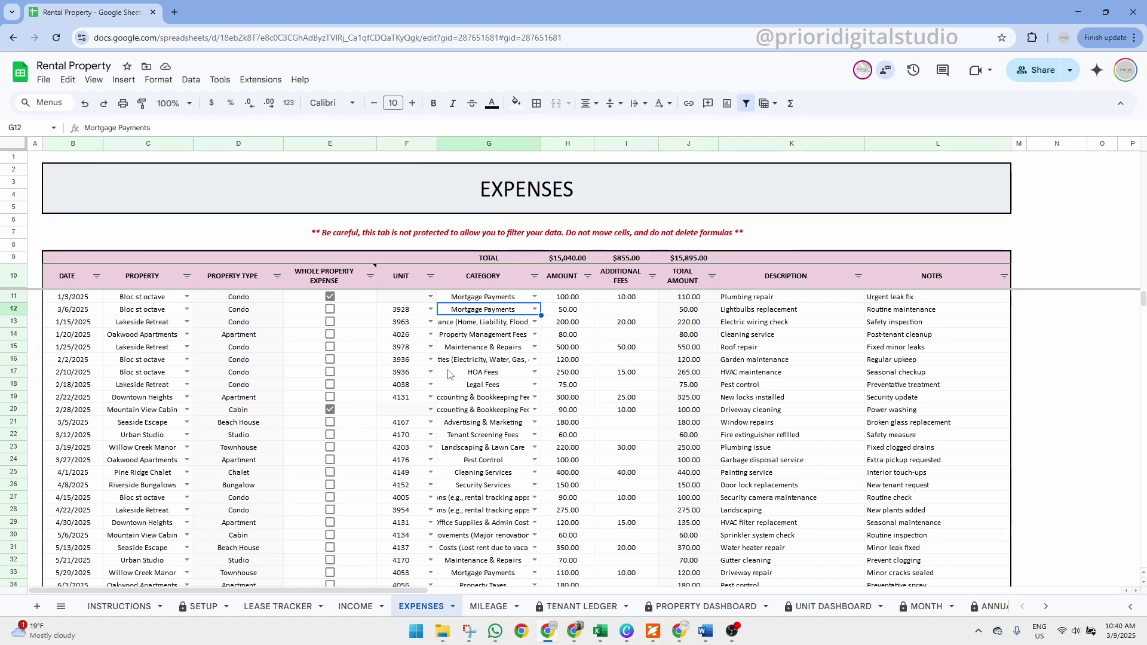
# Step: Compare the whole-property expense in row 11 with the single-unit expense in row 13, selecting row 13 from Date through Unit
pyautogui.click(359, 299)
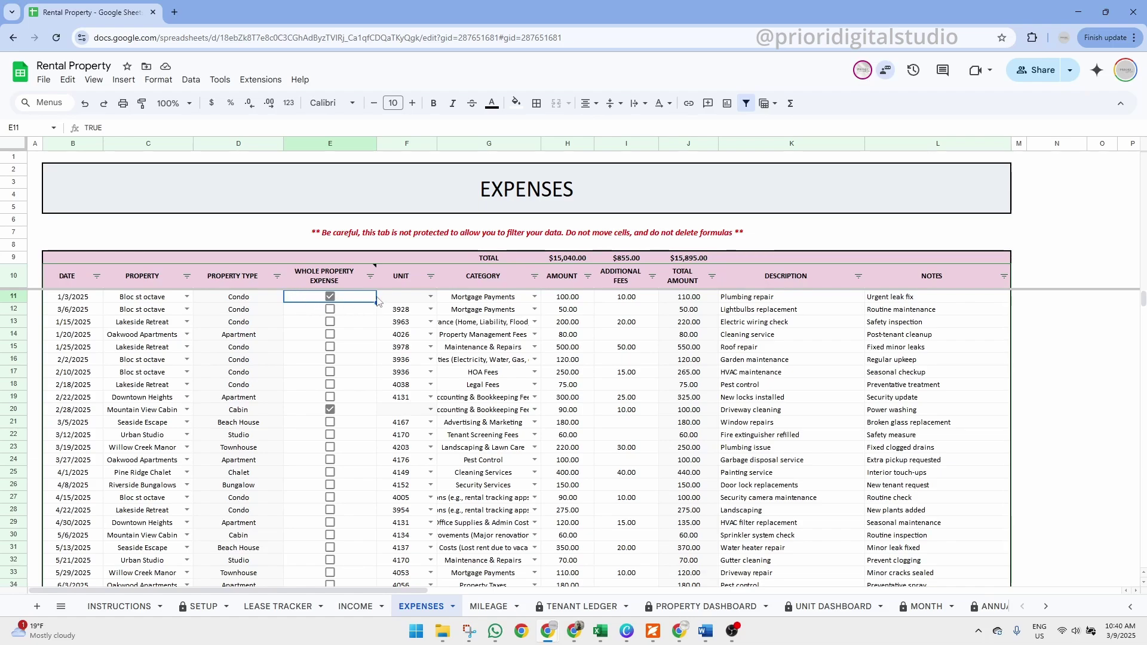
pyautogui.click(408, 298)
pyautogui.click(405, 322)
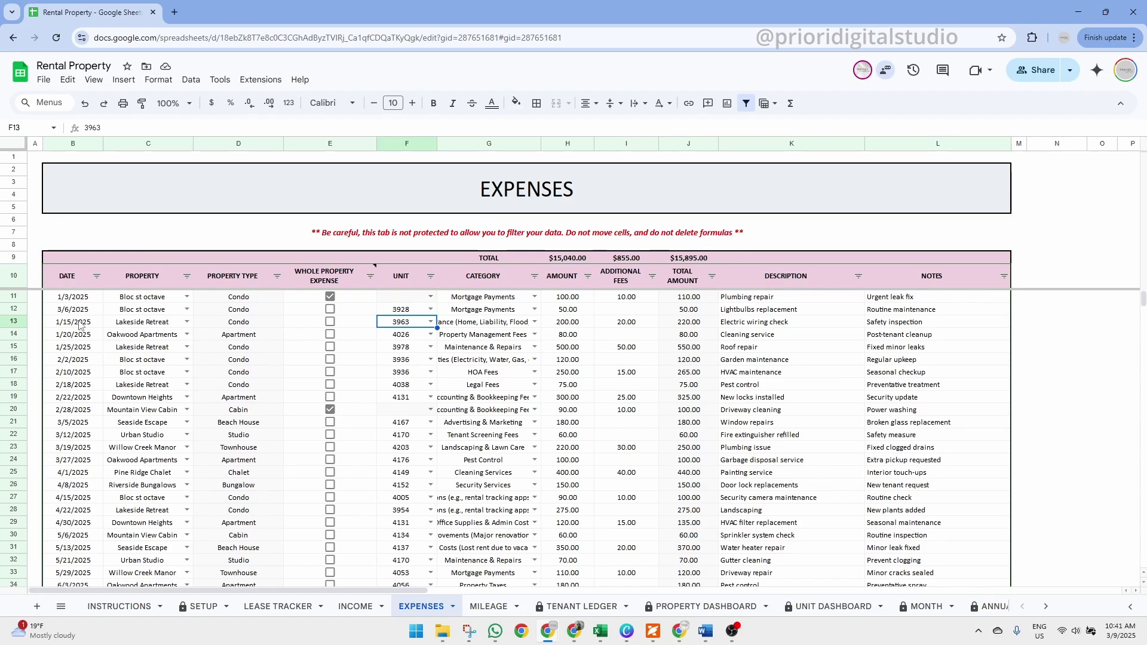
pyautogui.click(80, 322)
pyautogui.moveTo(139, 326); pyautogui.dragTo(405, 326)
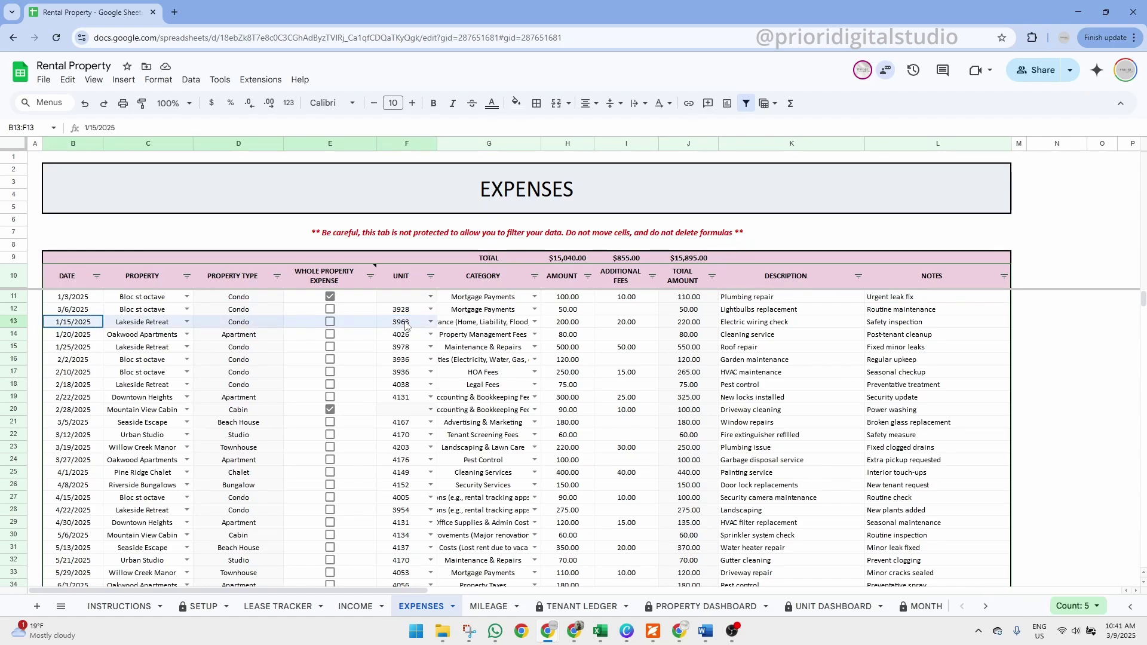
# Step: Review row 13's property, unit, category, amount and Whole Property Expense setting on the EXPENSES sheet
pyautogui.press('Right')
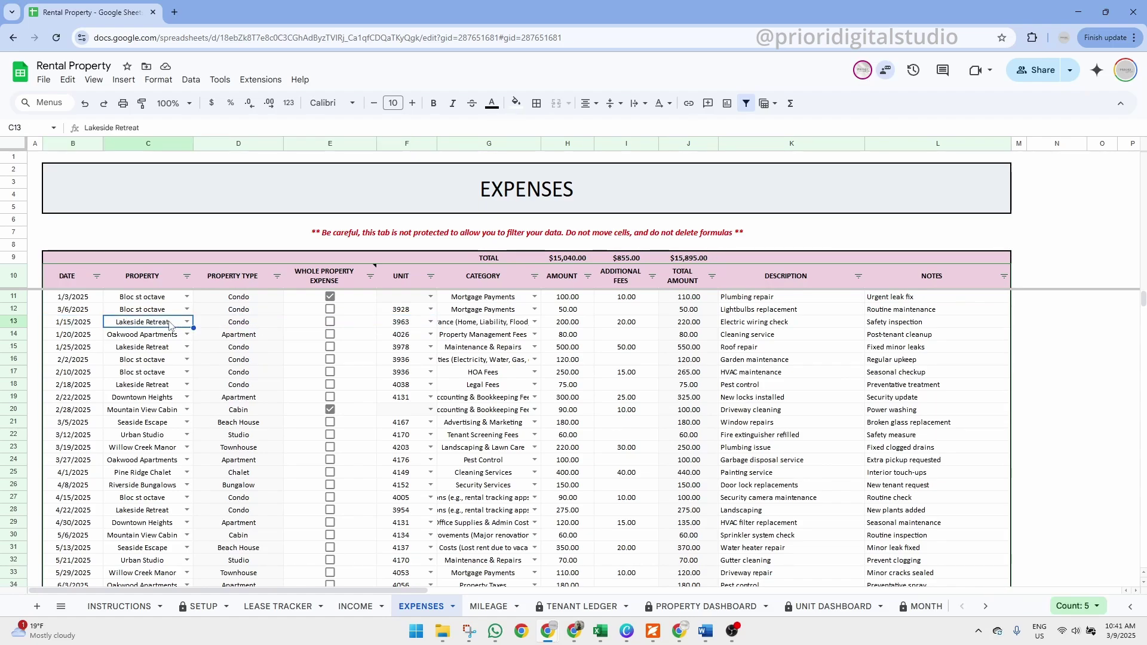
pyautogui.click(407, 325)
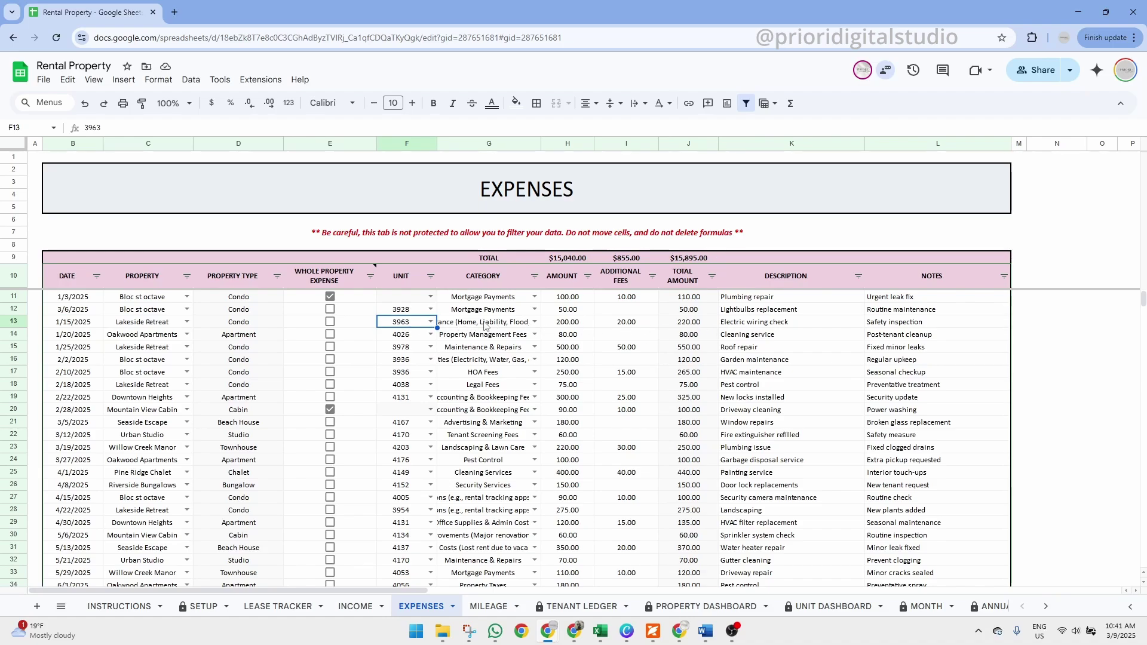
pyautogui.click(472, 325)
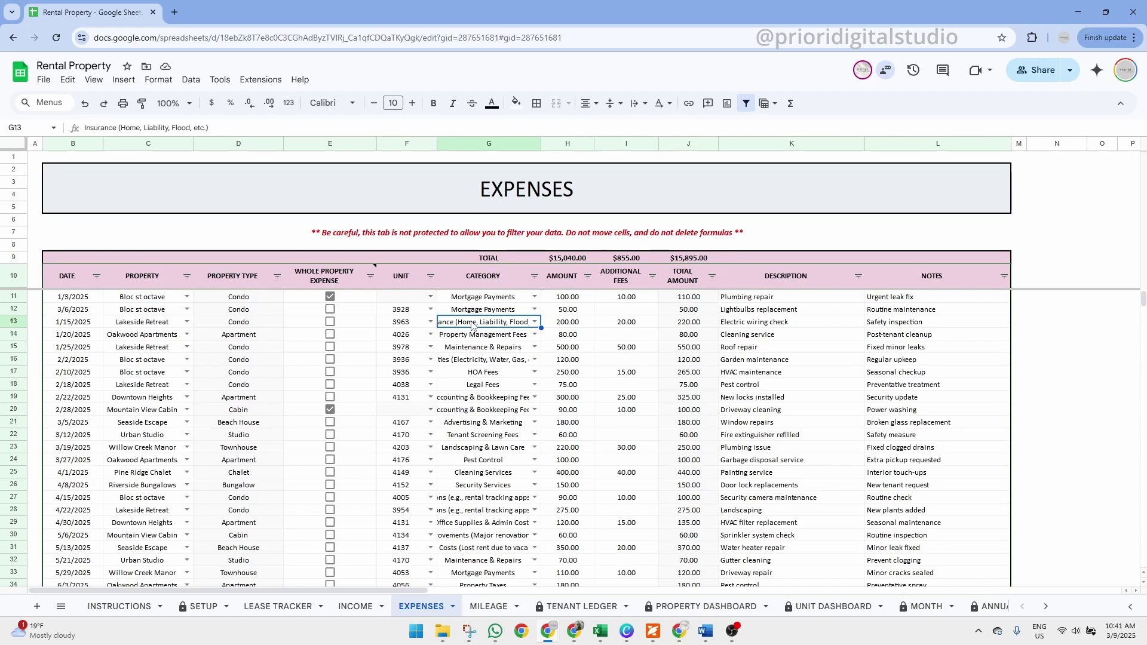
pyautogui.click(582, 324)
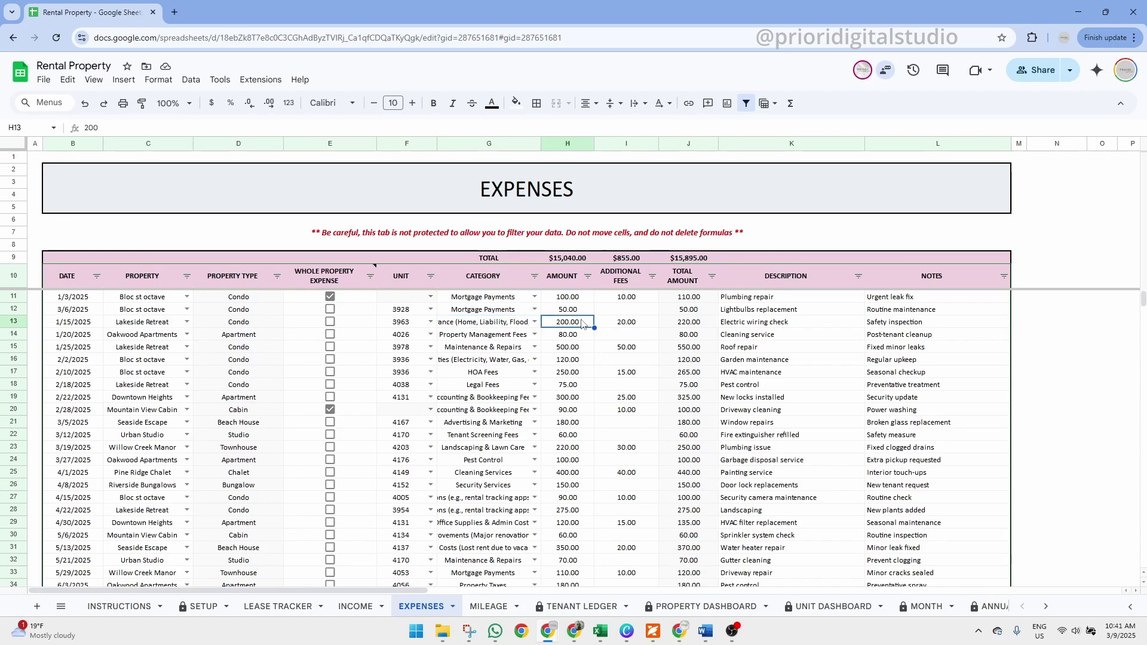
pyautogui.click(364, 325)
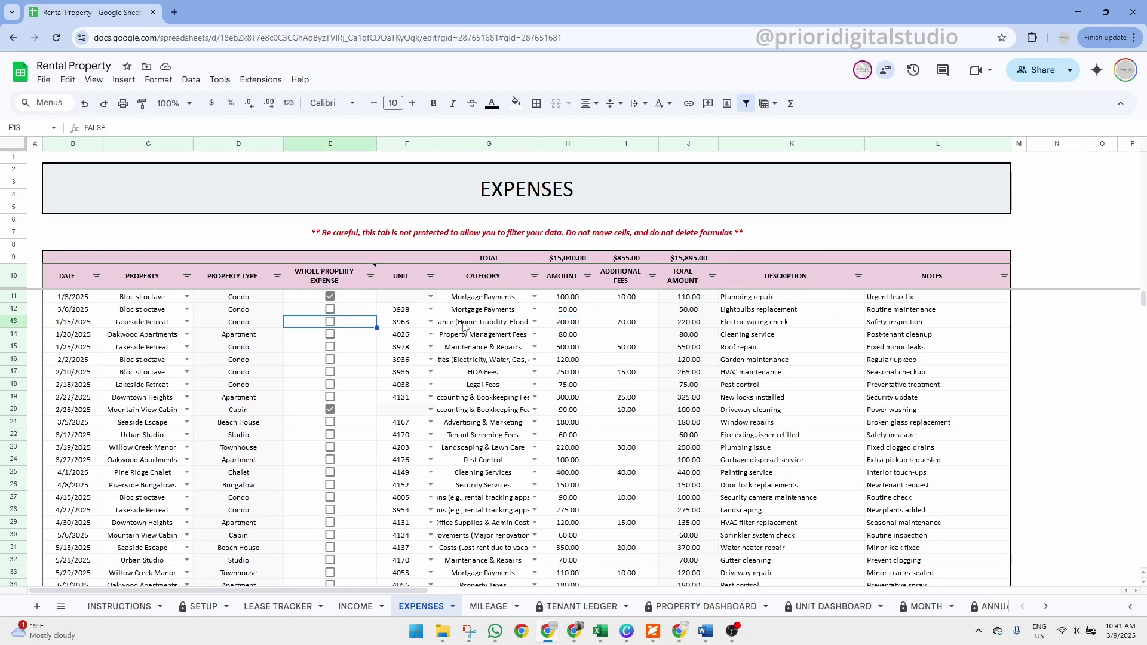
# Step: Set the expense category in row 13 to Maintenance & Repairs
pyautogui.click(483, 327)
pyautogui.click(534, 322)
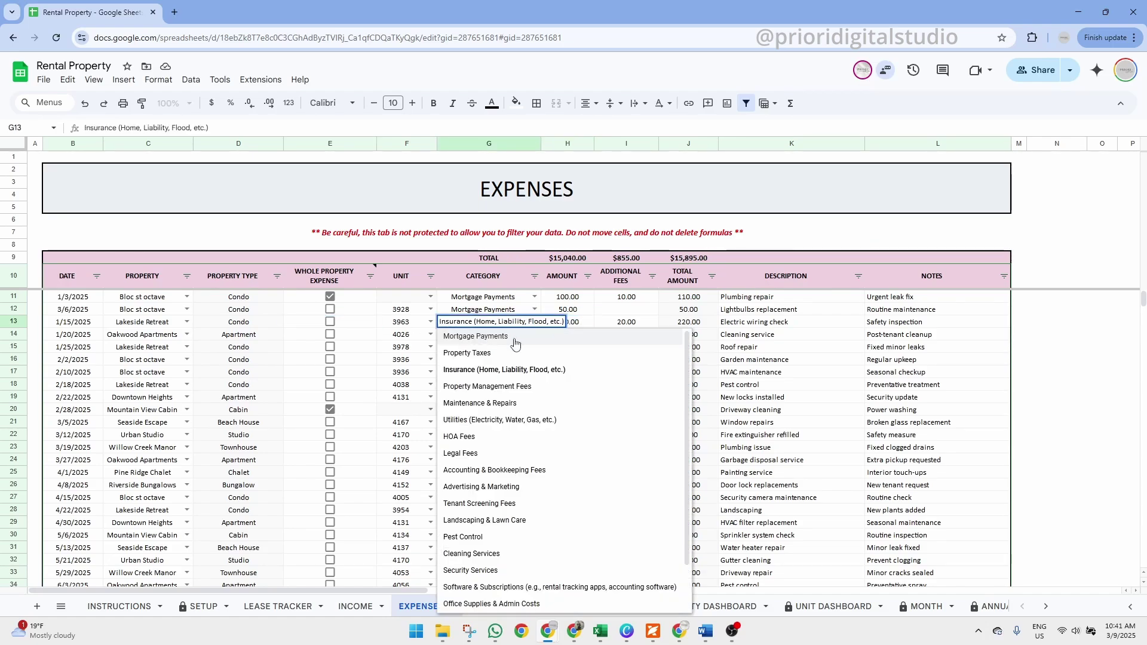
pyautogui.click(501, 403)
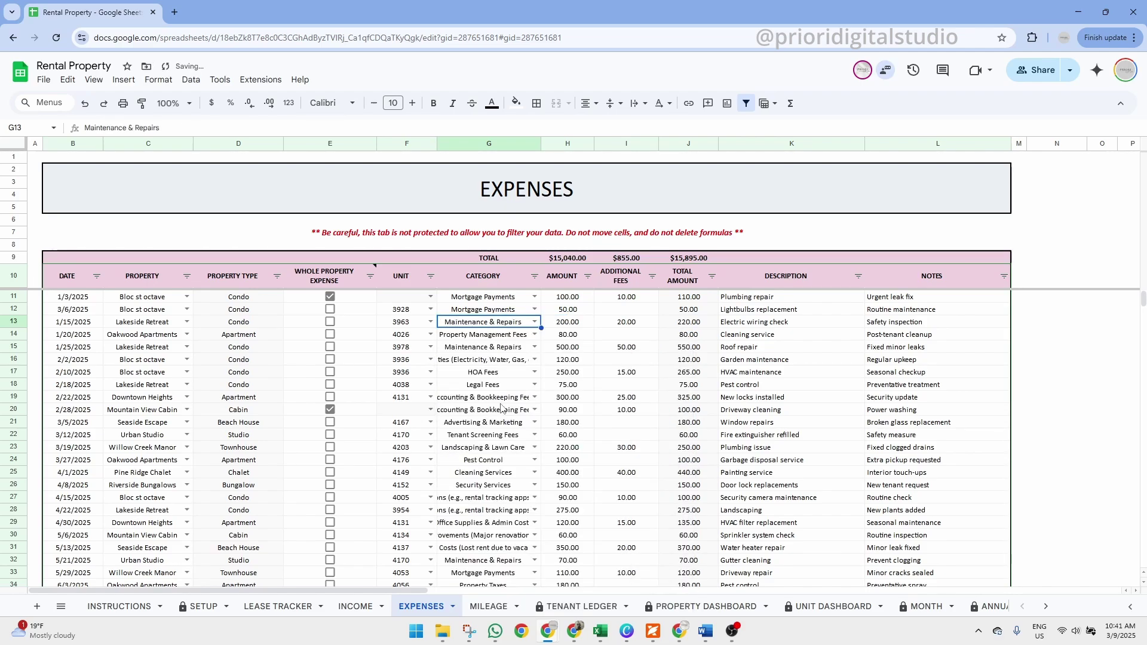
# Step: Review row 13's Amount, Additional Fees, Total Amount formula, Description and Notes
pyautogui.click(571, 325)
pyautogui.click(623, 324)
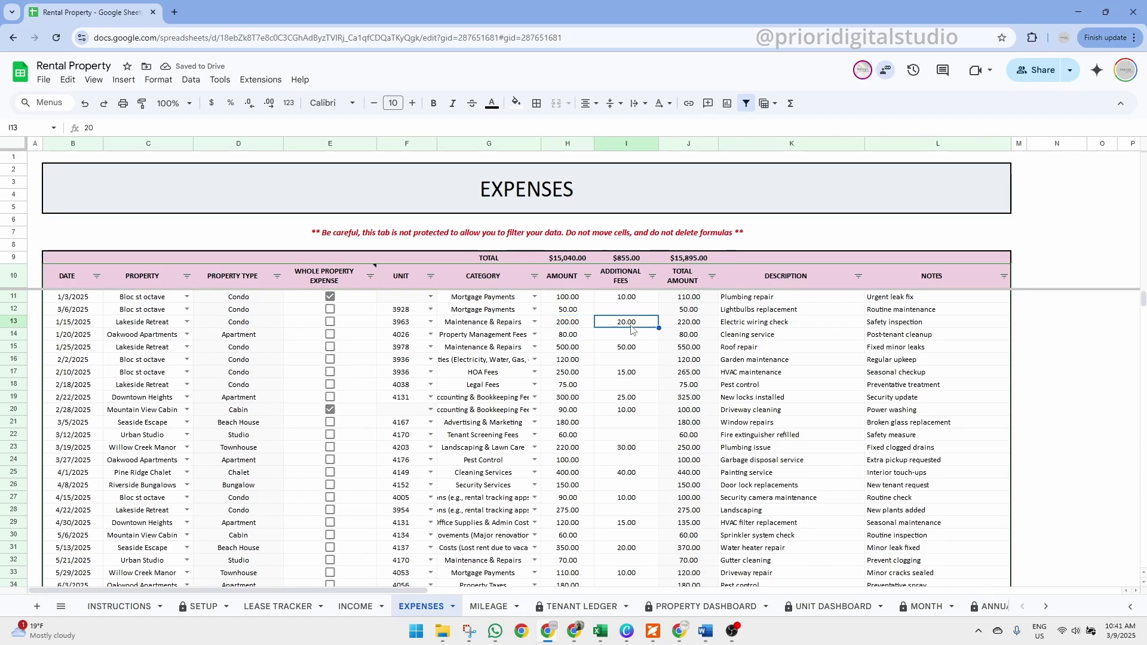
pyautogui.click(706, 324)
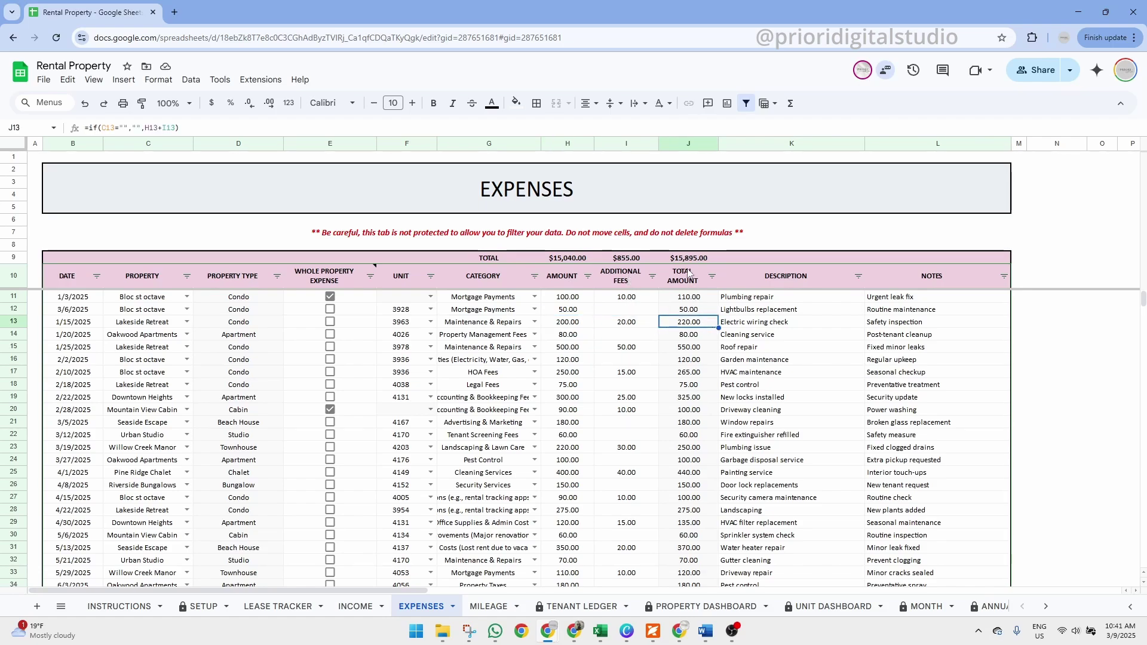
pyautogui.click(757, 327)
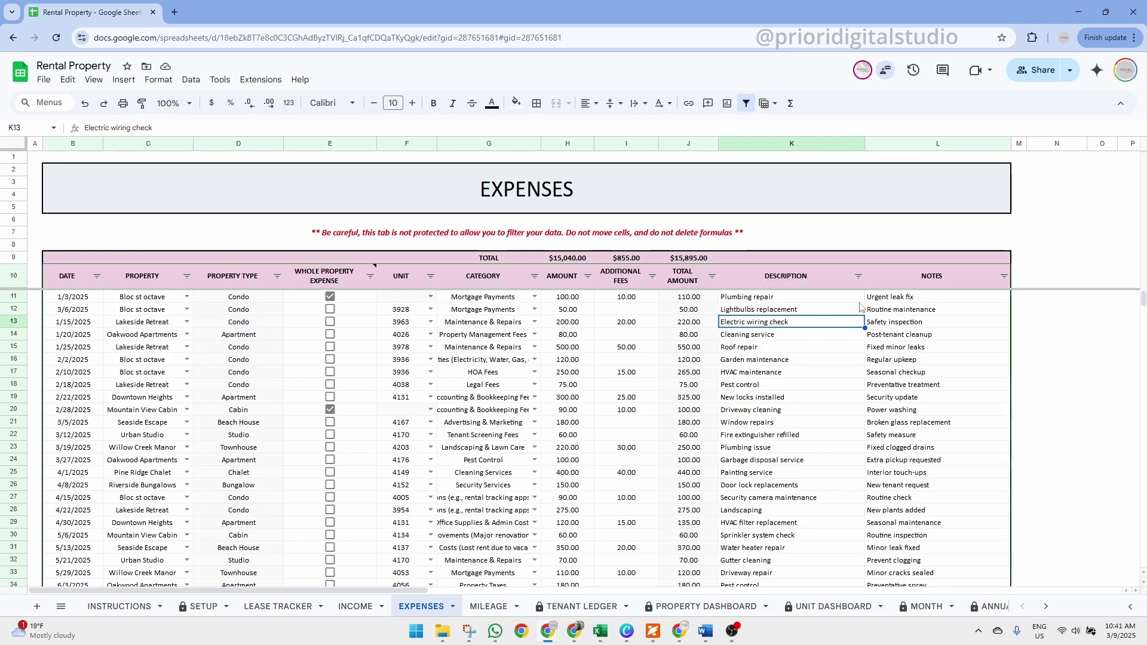
pyautogui.click(948, 325)
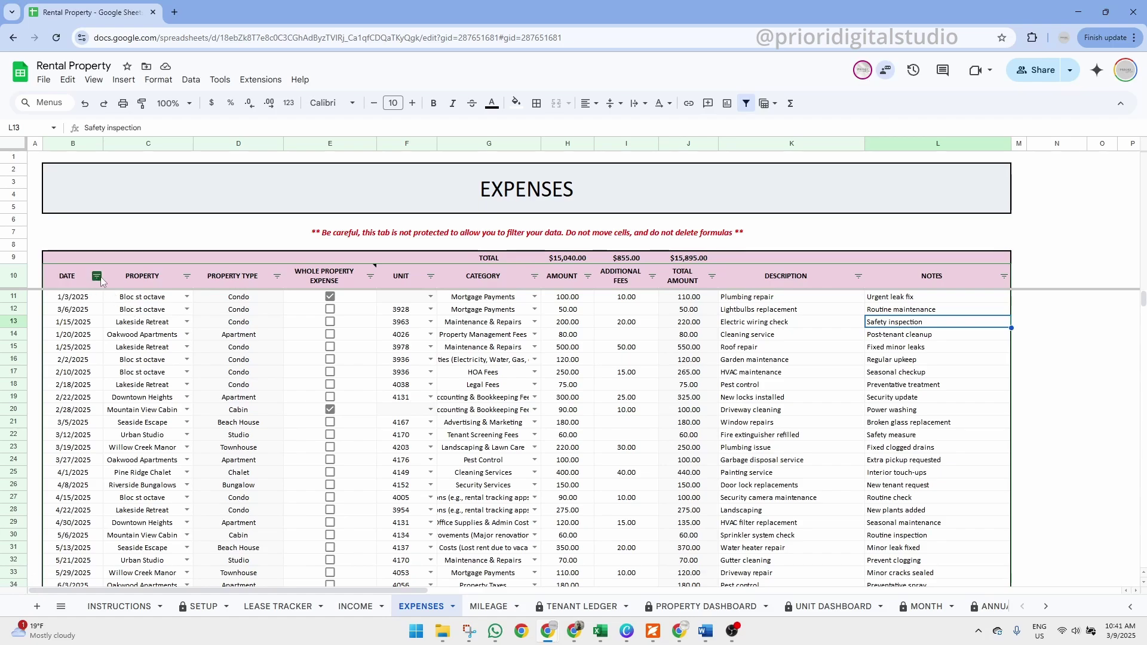
# Step: Filter the expenses by the Property column to show only Downtown Heights
pyautogui.click(187, 277)
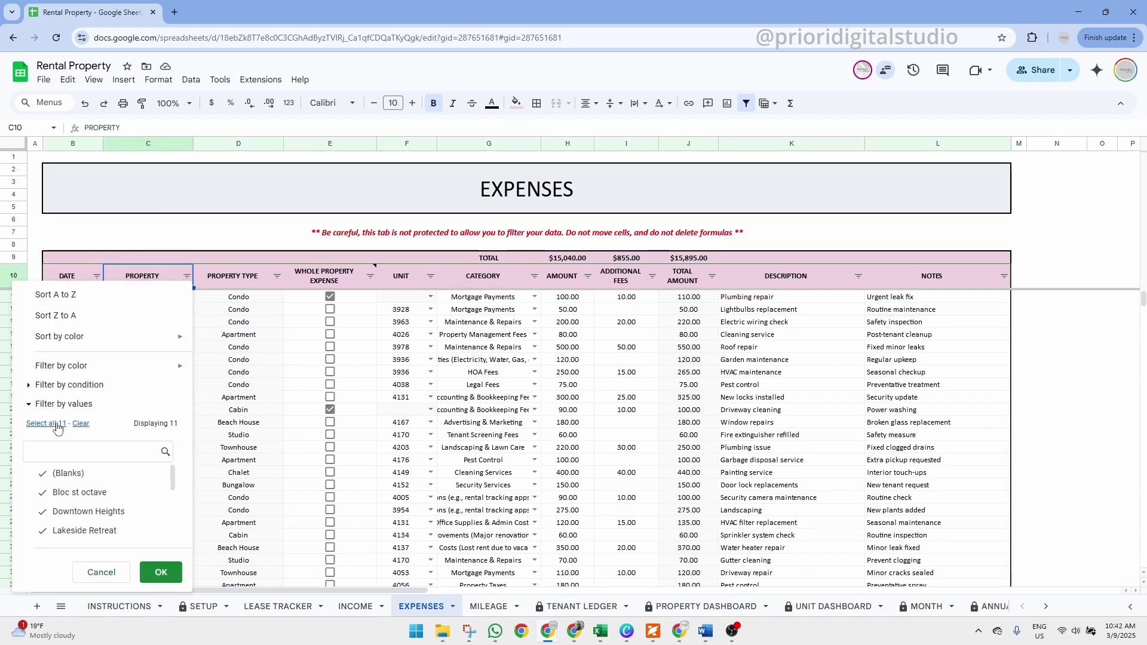
pyautogui.click(76, 426)
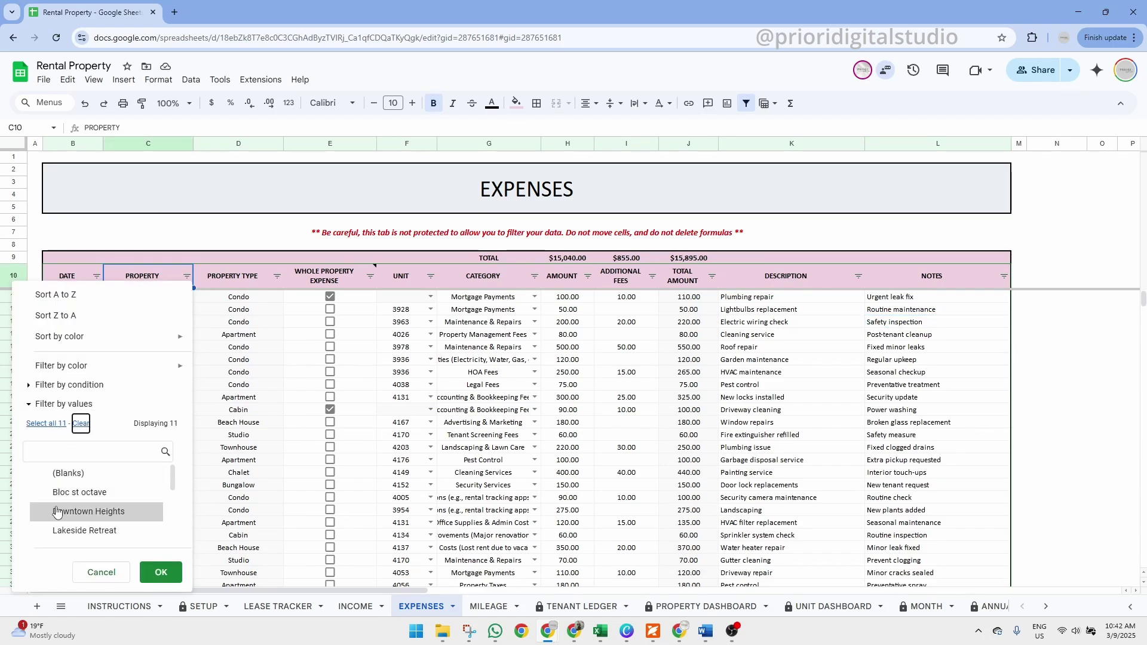
pyautogui.click(60, 511)
pyautogui.click(161, 574)
# Step: Open the MILEAGE sheet and examine its title and SETUP section
pyautogui.click(488, 607)
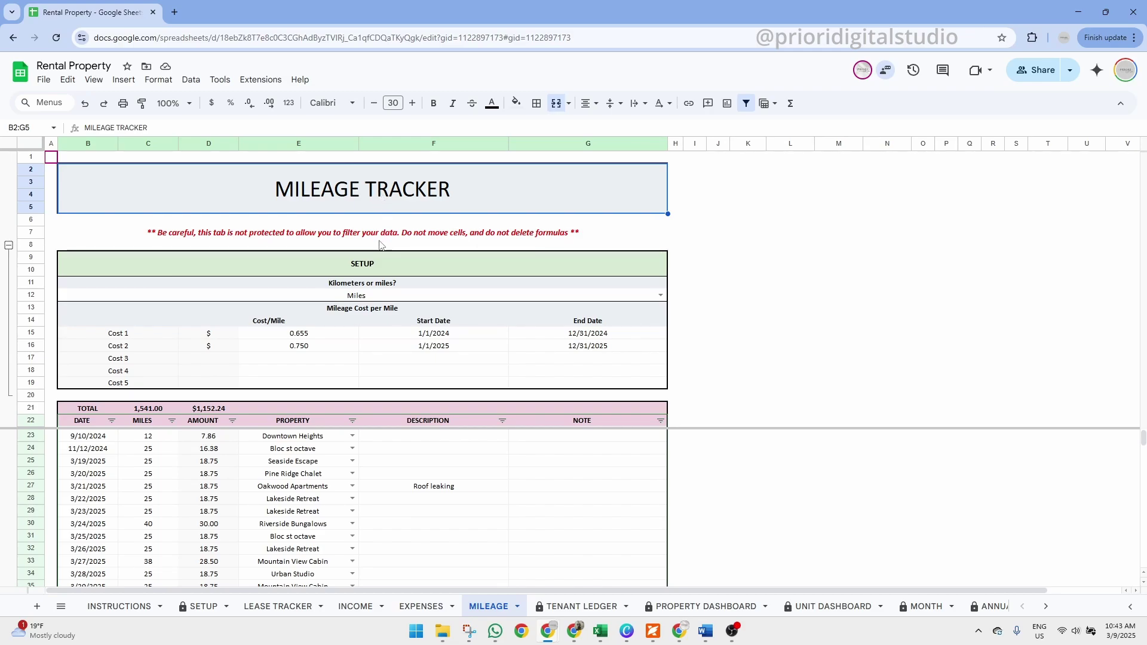
pyautogui.moveTo(370, 261); pyautogui.dragTo(374, 361)
pyautogui.click(428, 198)
pyautogui.moveTo(383, 267)
pyautogui.mouseDown()
pyautogui.moveTo(384, 389)
pyautogui.moveTo(402, 271)
pyautogui.moveTo(372, 271)
pyautogui.mouseUp()
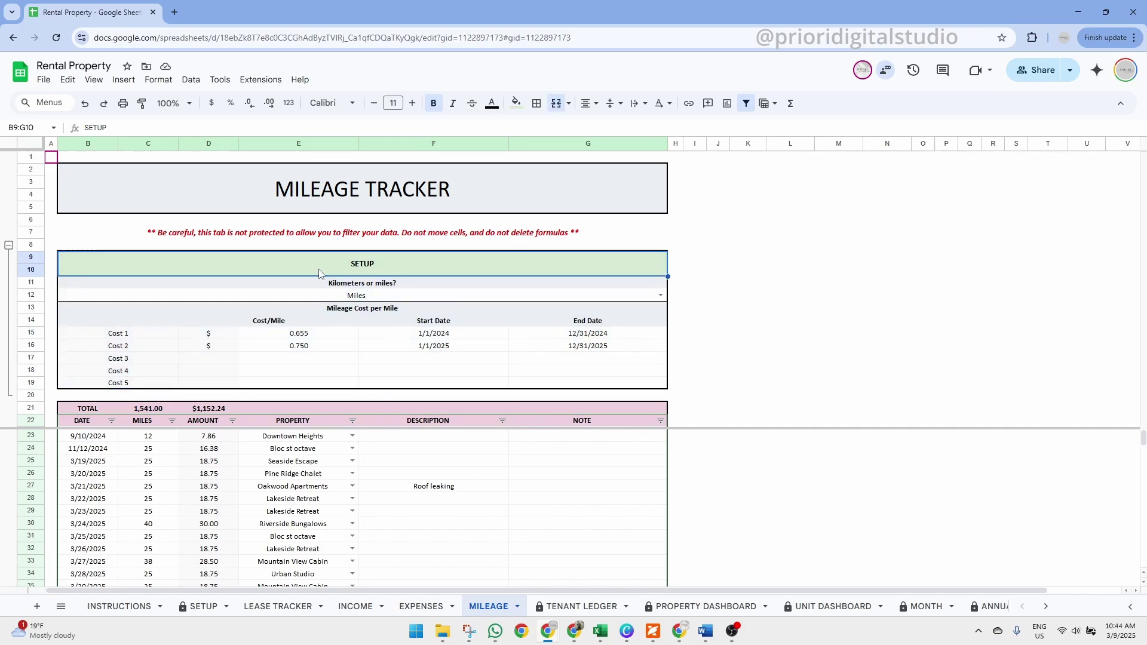
# Step: Choose Miles for the Kilometers or miles setting in the mileage setup
pyautogui.click(364, 285)
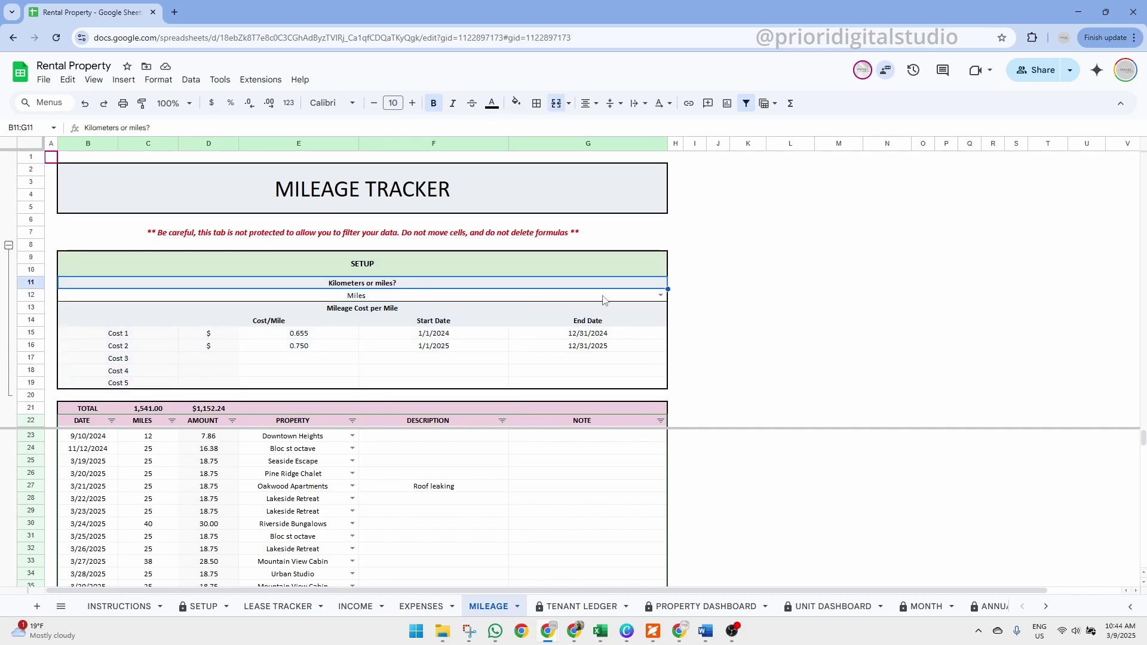
pyautogui.click(660, 295)
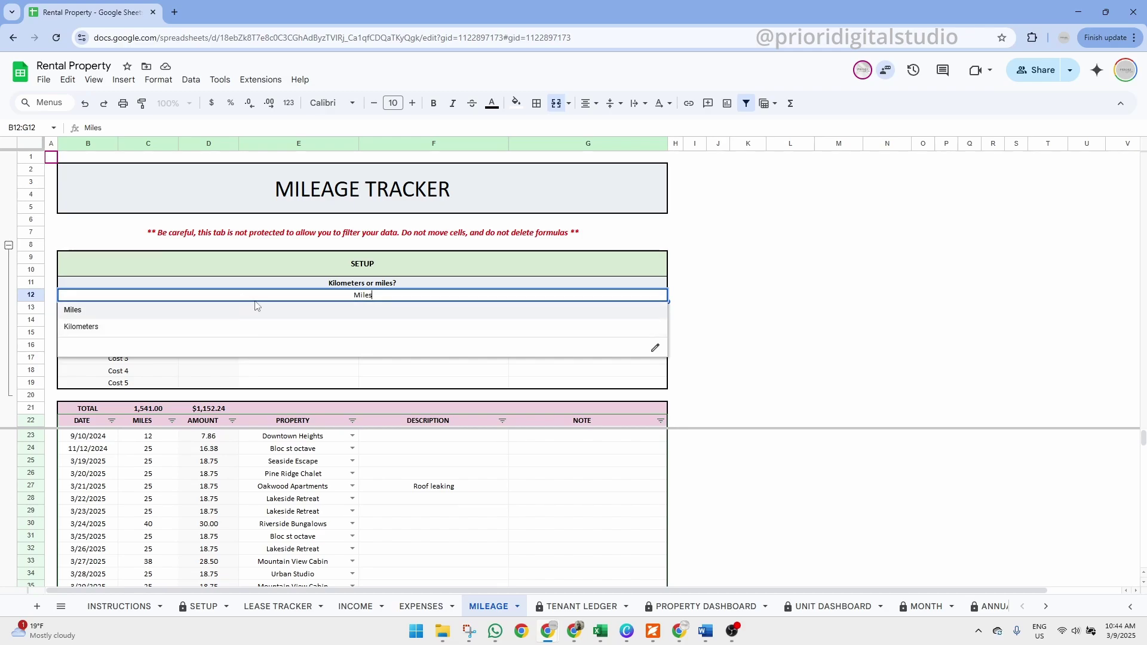
pyautogui.click(282, 311)
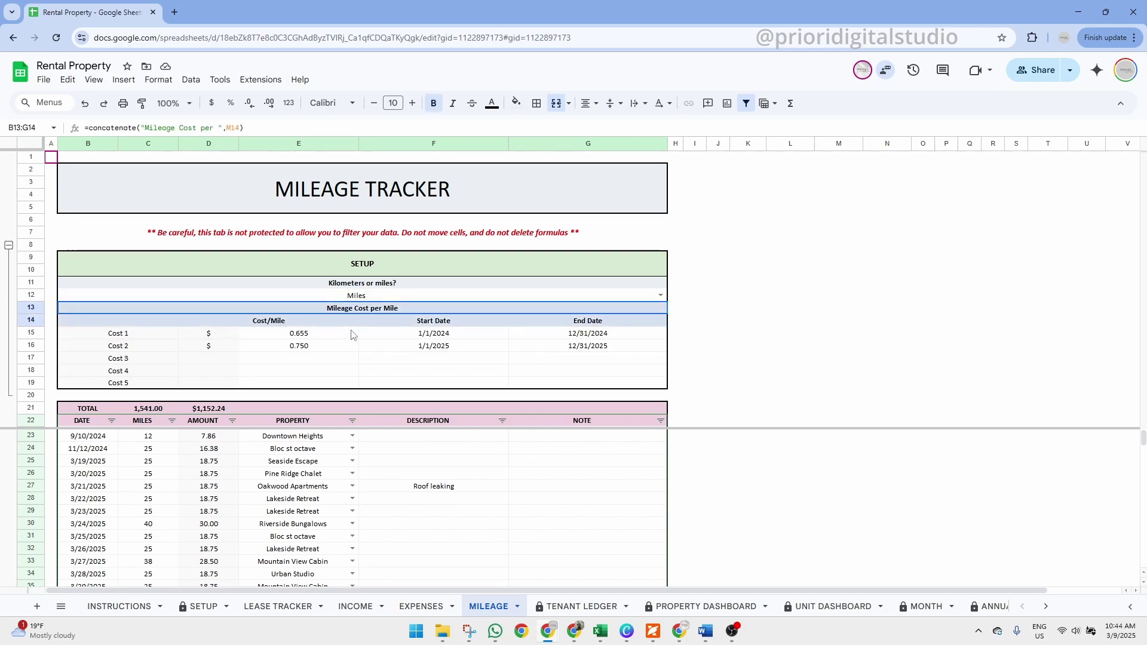
# Step: Review the Cost 1 row's cost per mile, start date and end date in the mileage setup
pyautogui.click(291, 337)
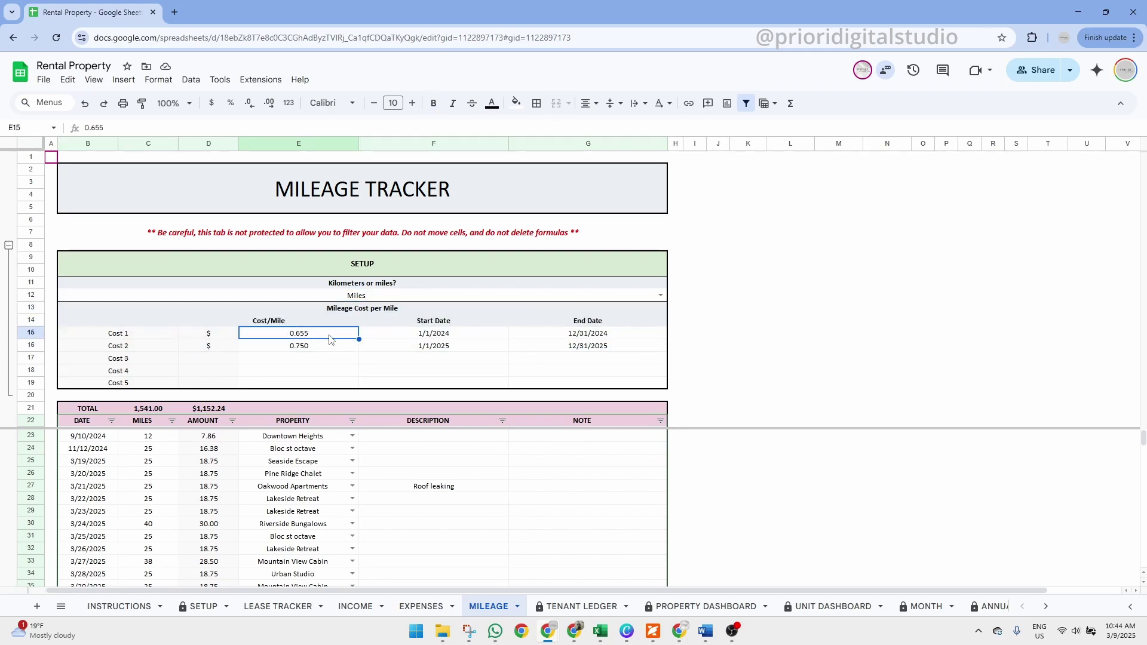
pyautogui.click(454, 339)
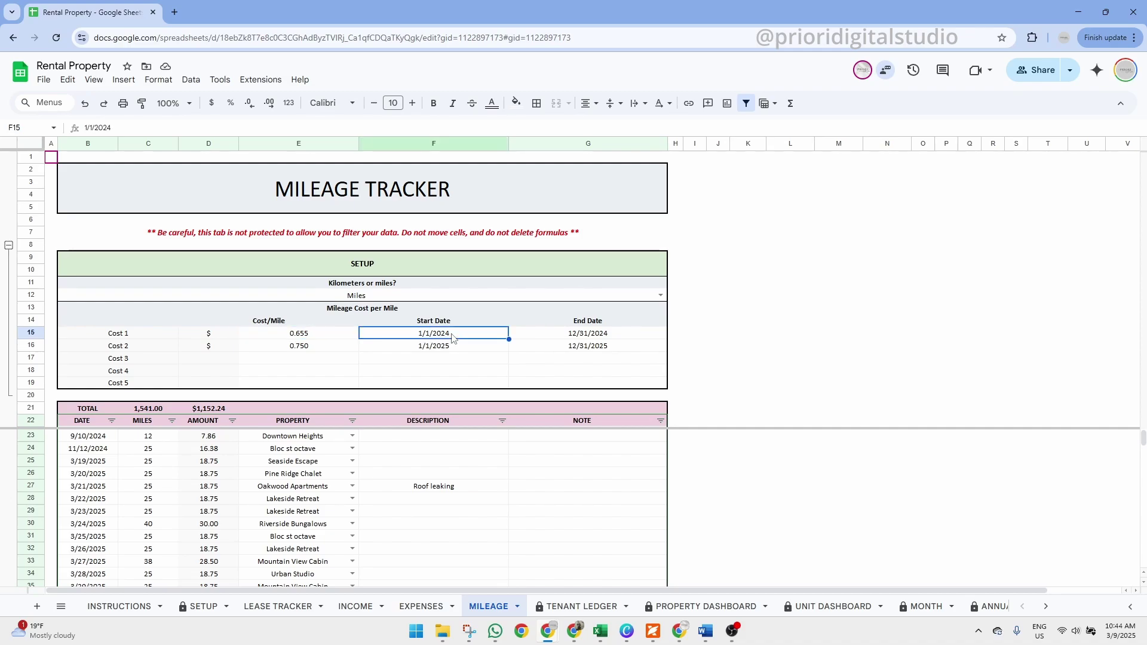
pyautogui.click(602, 341)
pyautogui.click(448, 338)
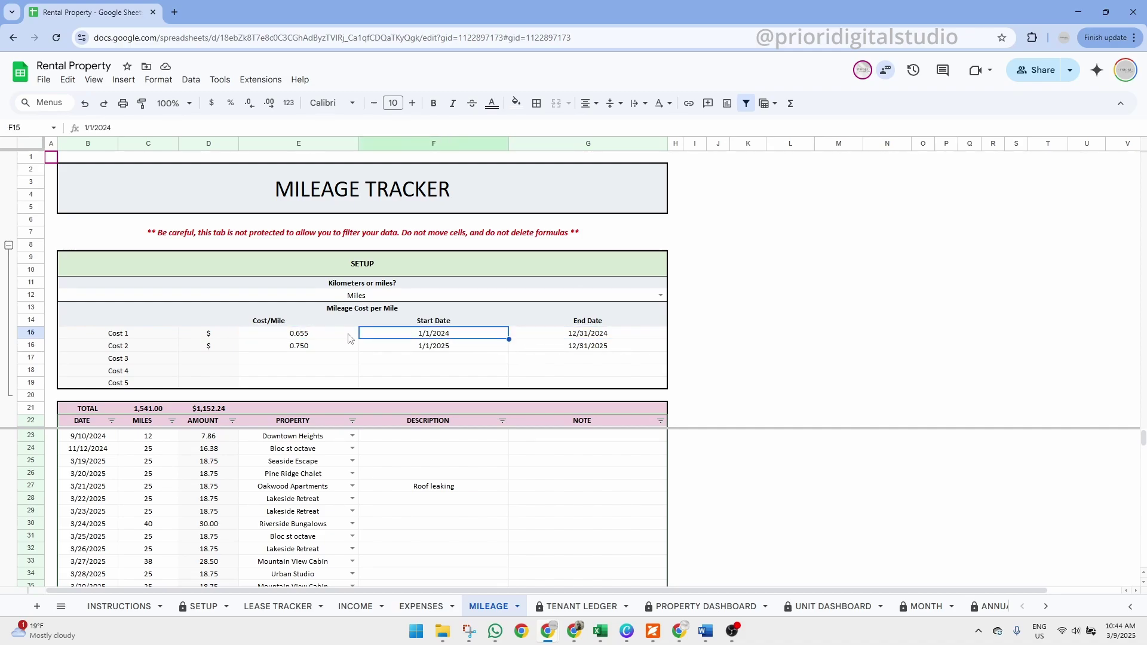
pyautogui.click(313, 338)
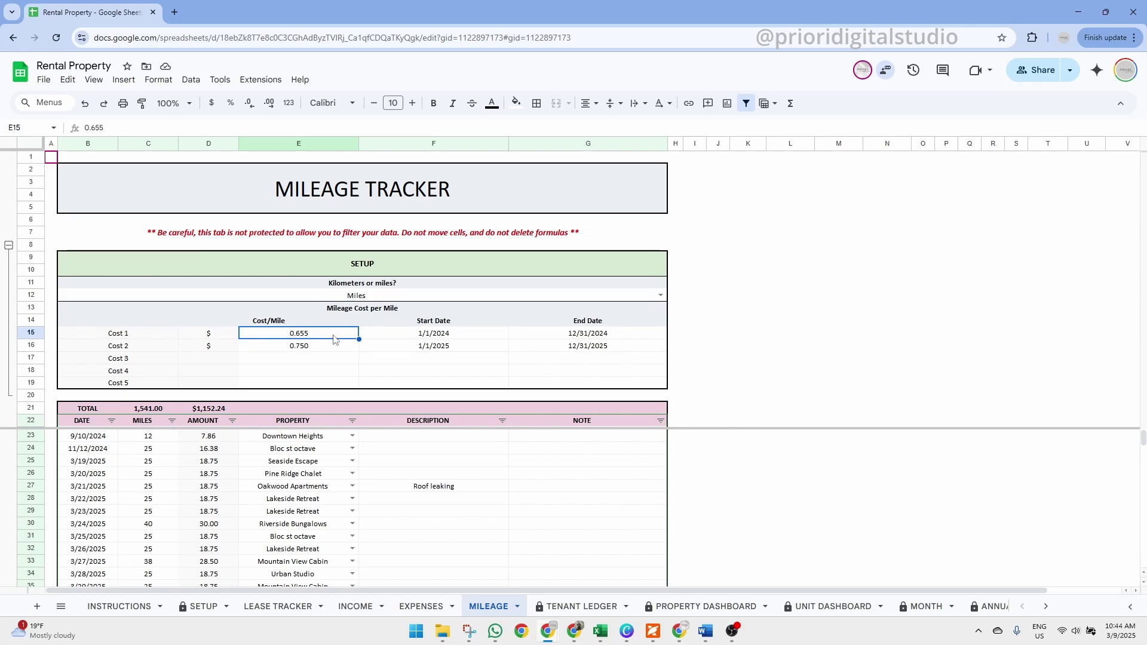
pyautogui.click(448, 339)
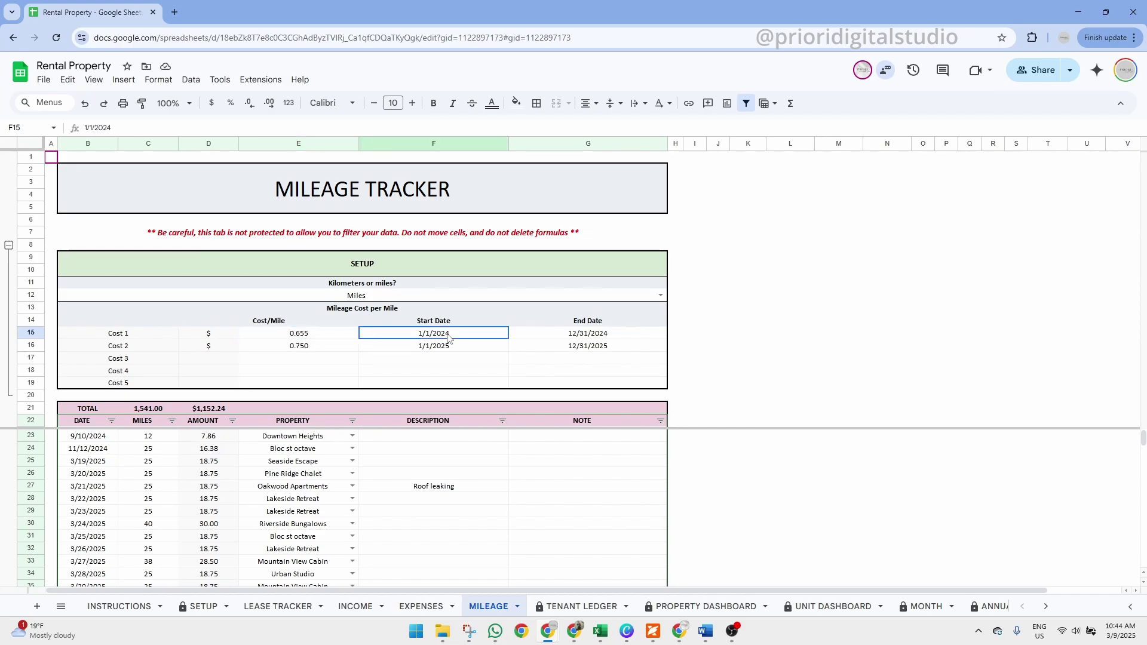
pyautogui.click(614, 340)
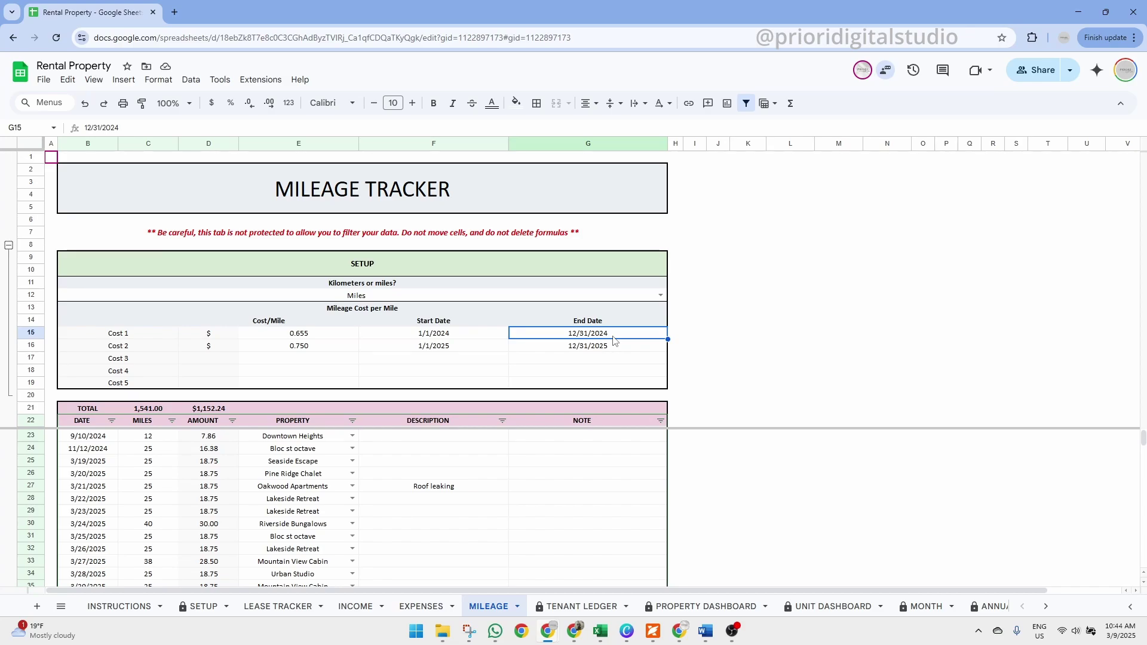
# Step: Compare the Cost 2 row's cost per mile and date range with those of Cost 1
pyautogui.click(421, 349)
pyautogui.click(323, 349)
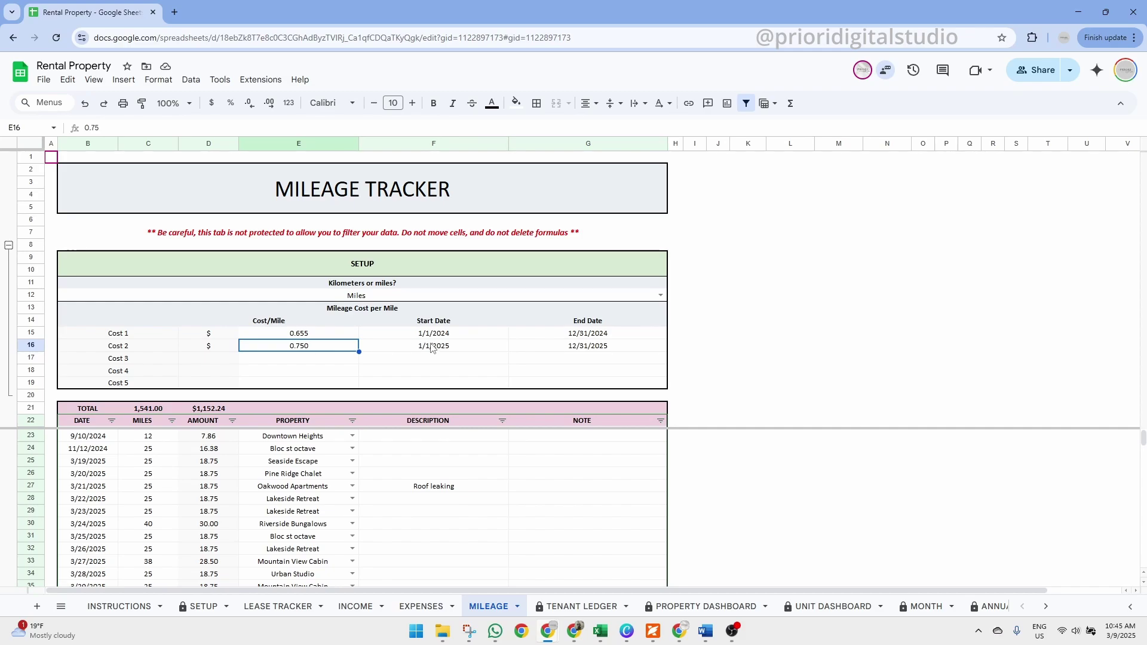
pyautogui.moveTo(324, 337); pyautogui.dragTo(619, 341)
pyautogui.click(310, 353)
pyautogui.click(298, 333)
pyautogui.click(297, 348)
pyautogui.moveTo(427, 352); pyautogui.dragTo(600, 352)
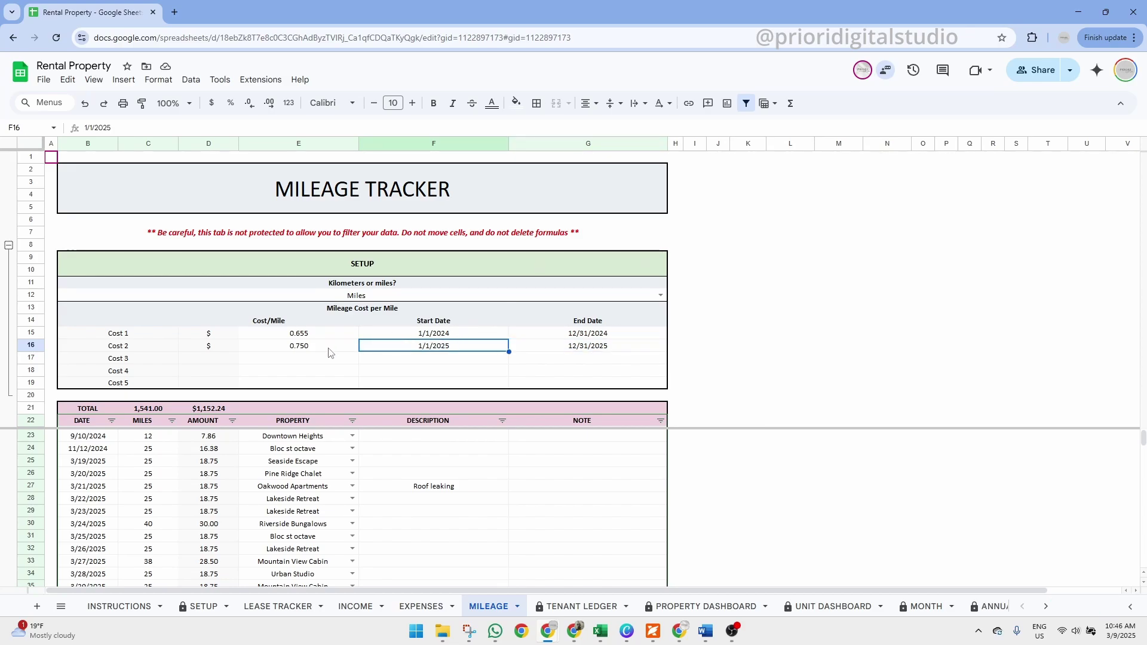
pyautogui.click(289, 351)
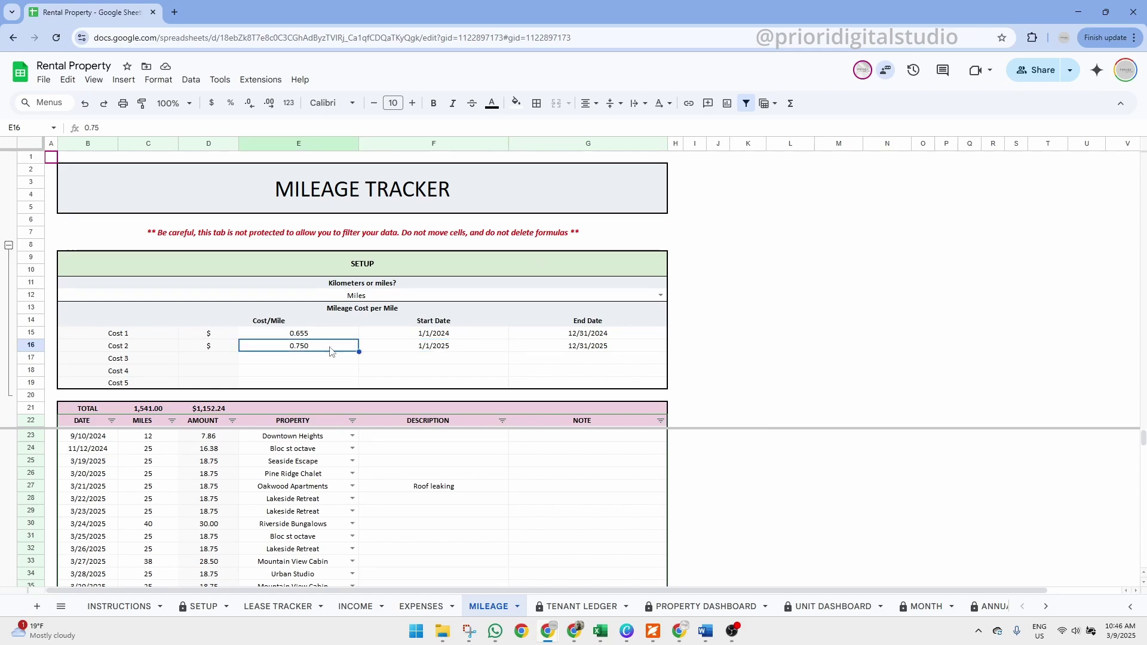
pyautogui.click(399, 349)
pyautogui.press('Right')
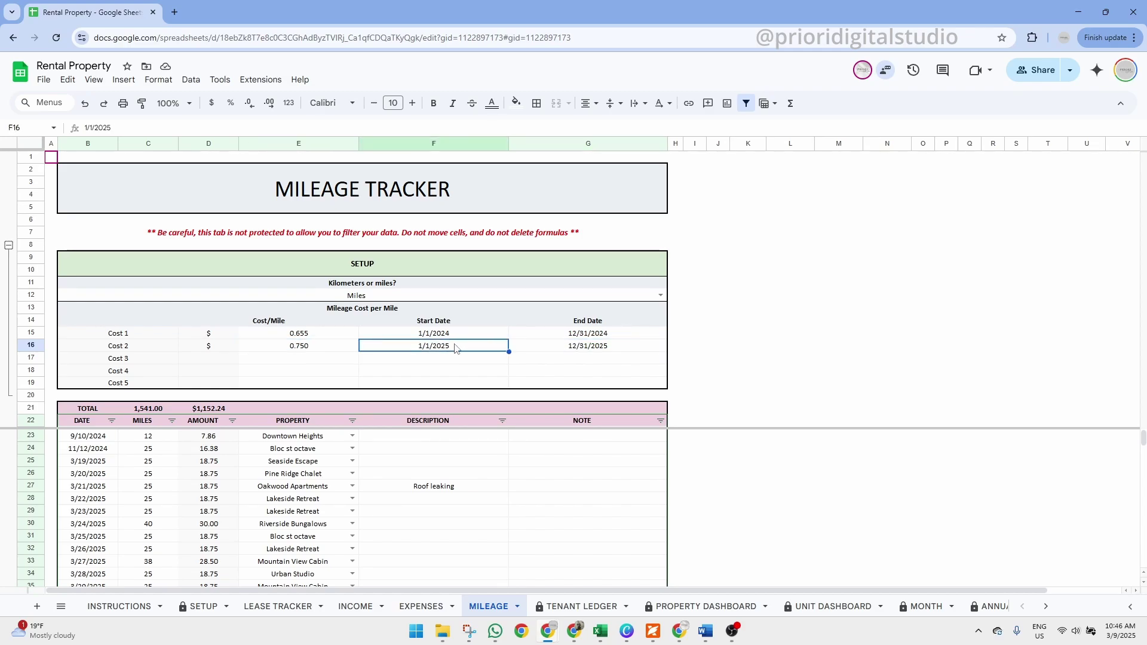
# Step: Change Cost 2's start date to 1/1/2026 and select its start and end dates to check the date validation
pyautogui.doubleClick(455, 346)
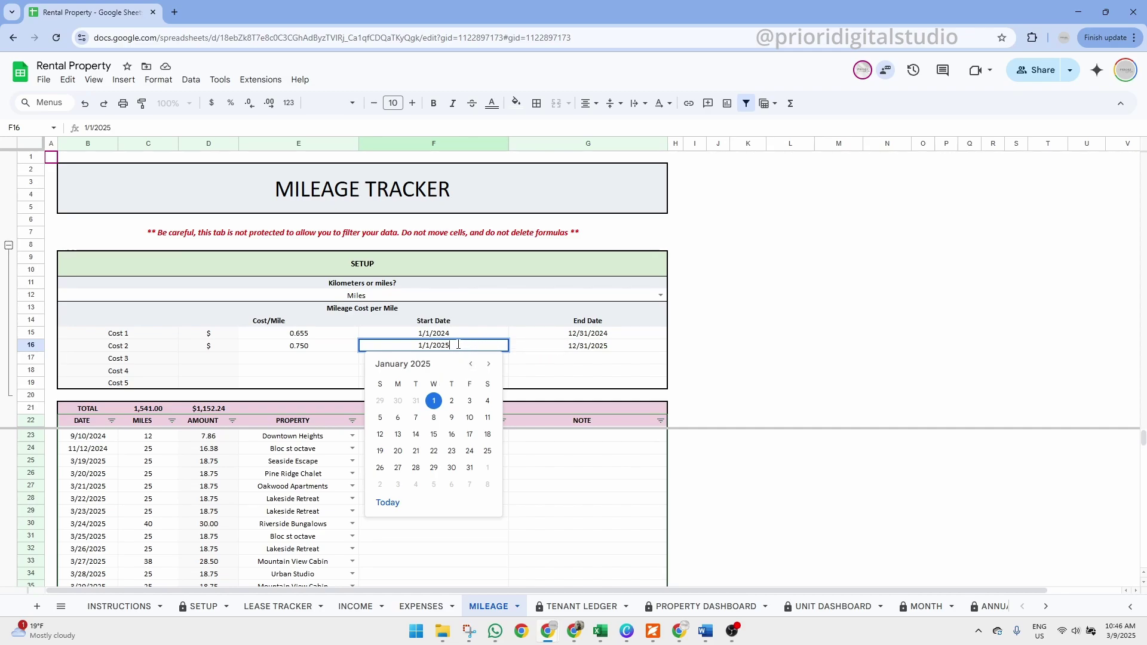
pyautogui.press('BackSpace')
pyautogui.write('6')
pyautogui.press('Return')
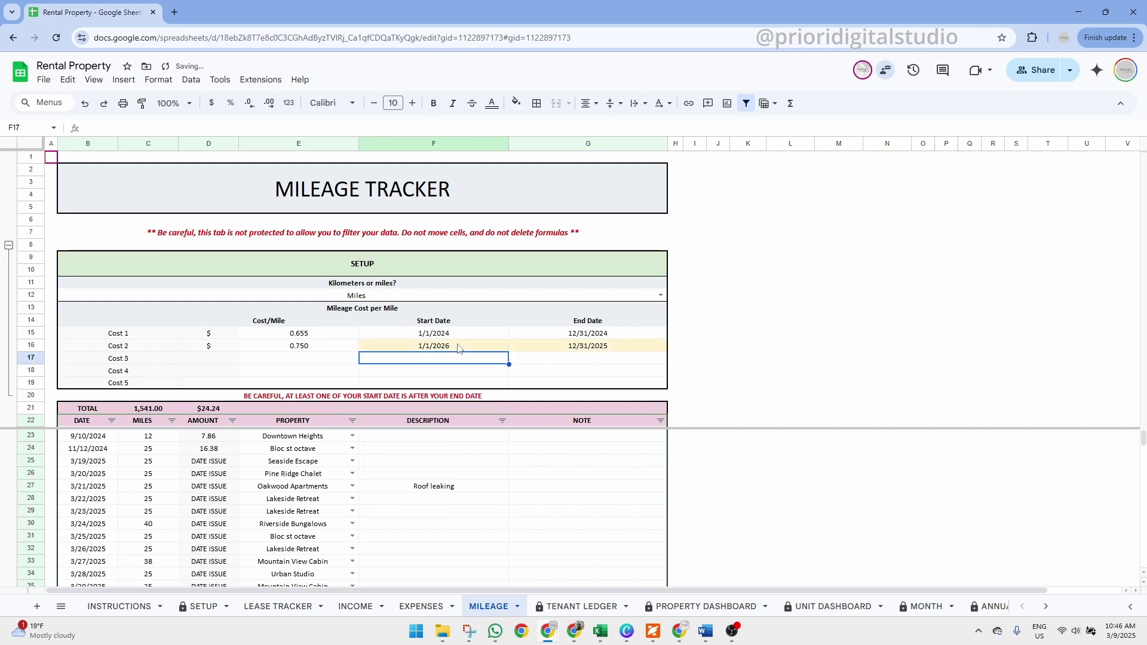
pyautogui.click(447, 348)
pyautogui.hotkey('shift', 'Right')
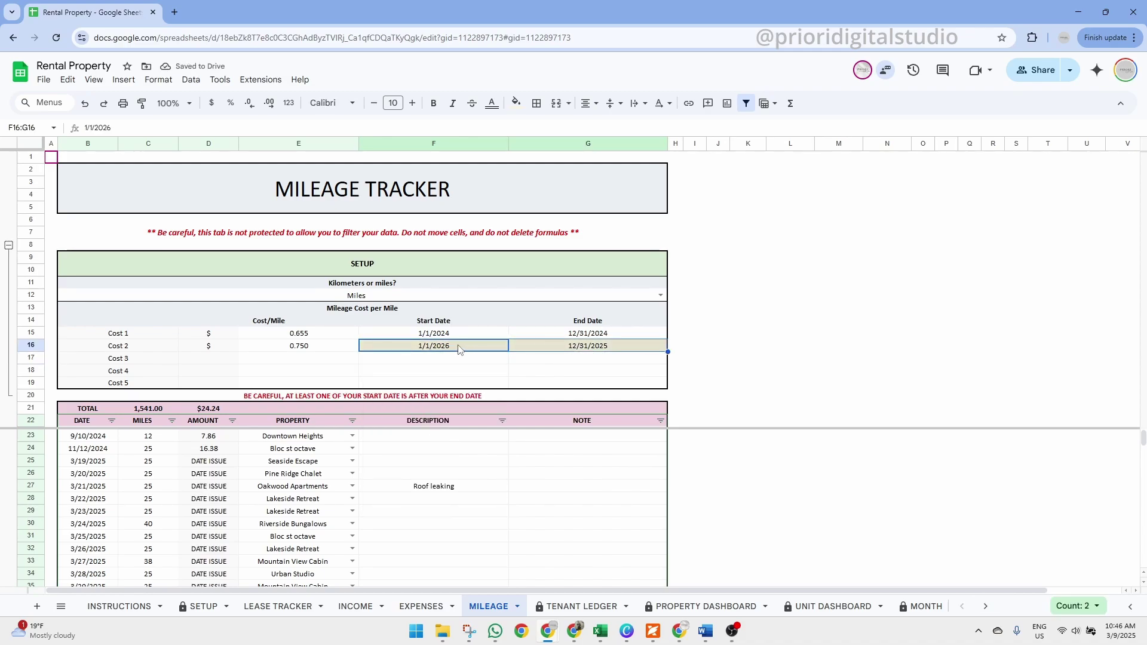
# Step: Restore Cost 2's start date to 1/1/2025
pyautogui.doubleClick(457, 346)
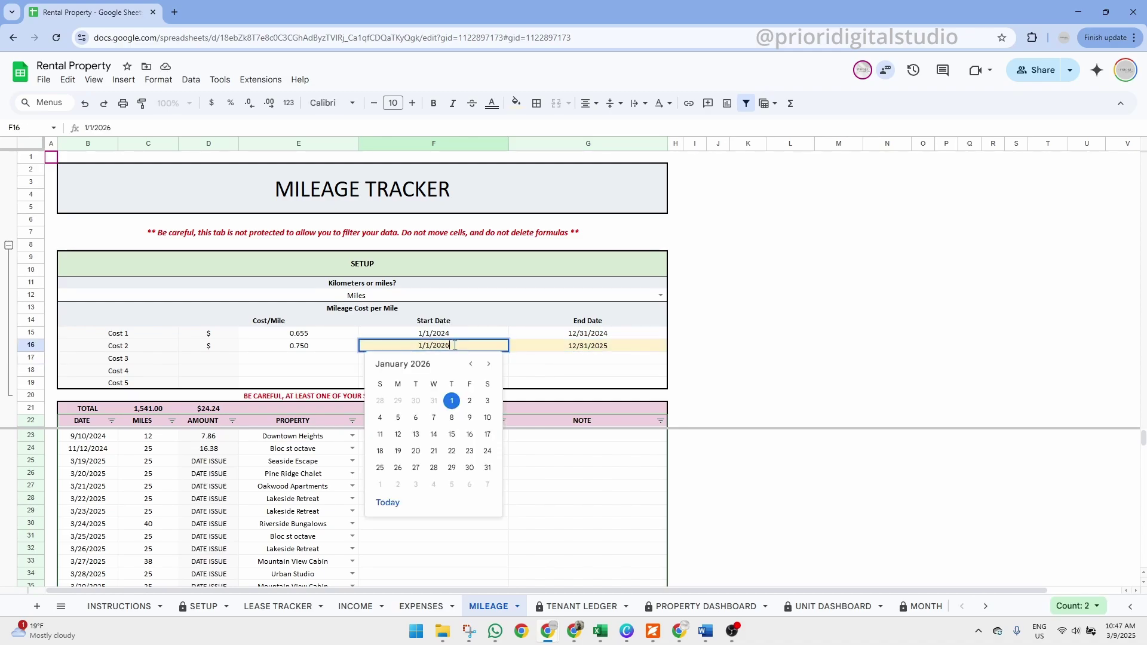
pyautogui.press('BackSpace')
pyautogui.write('5')
pyautogui.press('Return')
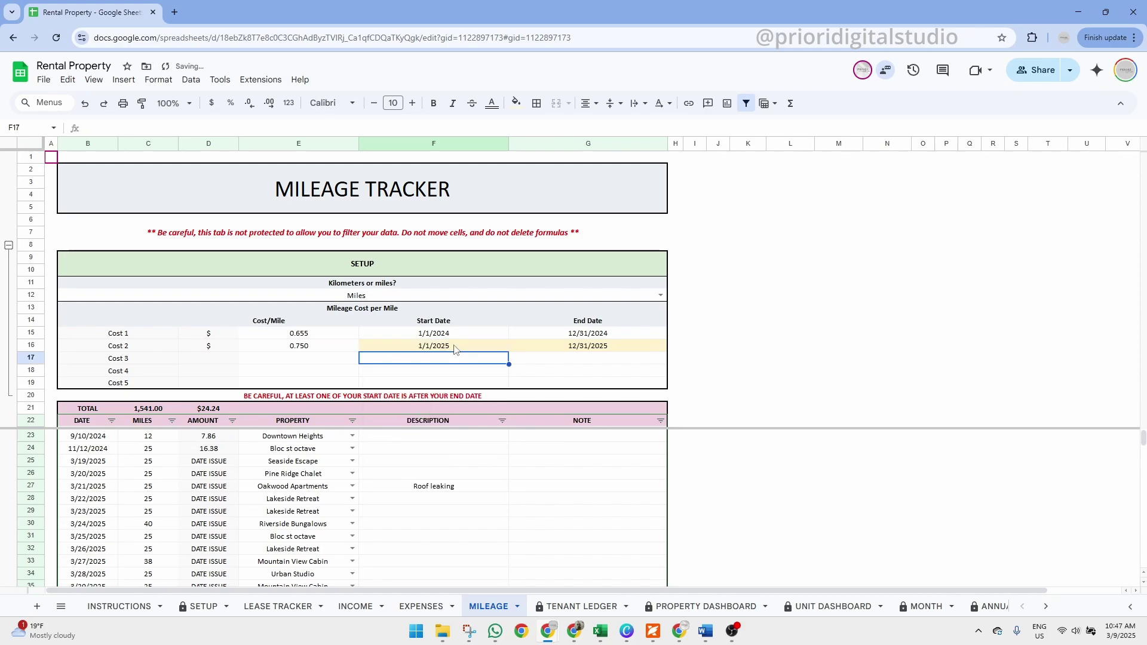
# Step: Compare Cost 1's end date with Cost 2's start date in the mileage setup
pyautogui.click(532, 336)
pyautogui.click(490, 346)
pyautogui.click(557, 335)
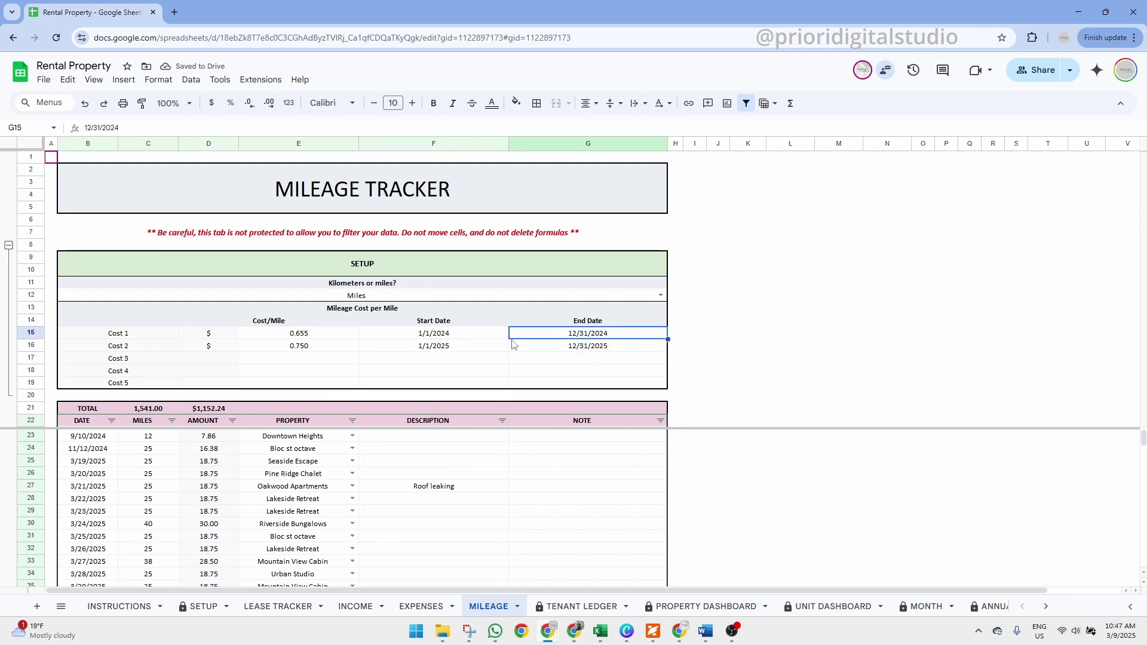
# Step: Change Cost 2's start date to 1/1/2024 and select it against Cost 1's end date to check the overlap validation
pyautogui.doubleClick(467, 345)
pyautogui.press('BackSpace')
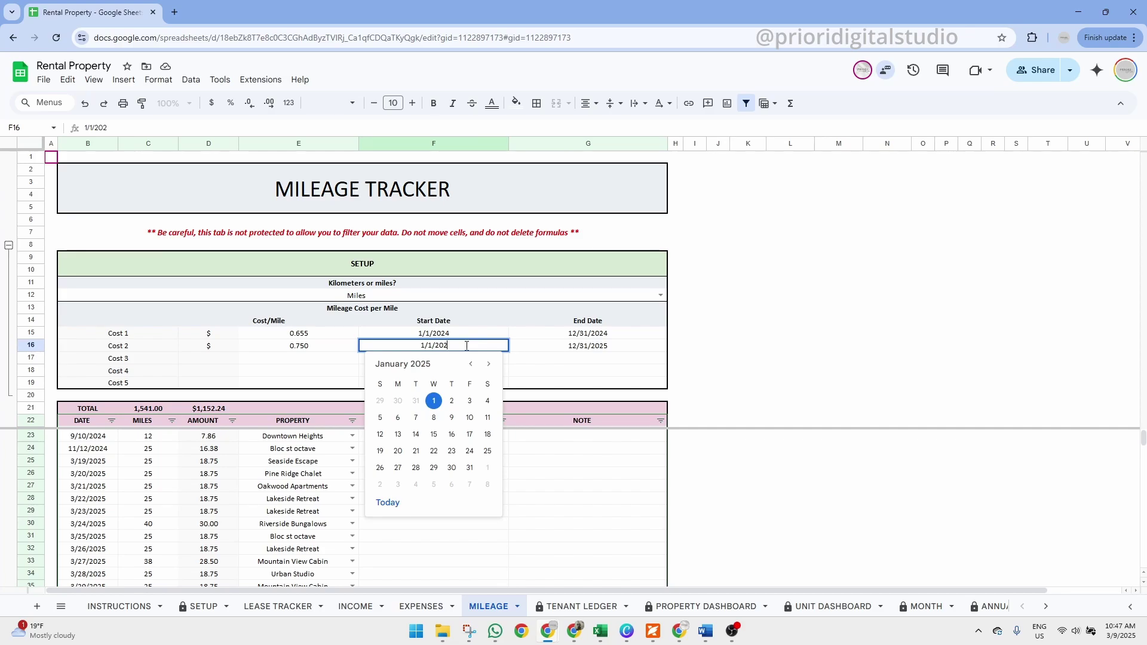
pyautogui.write('4')
pyautogui.press('Return')
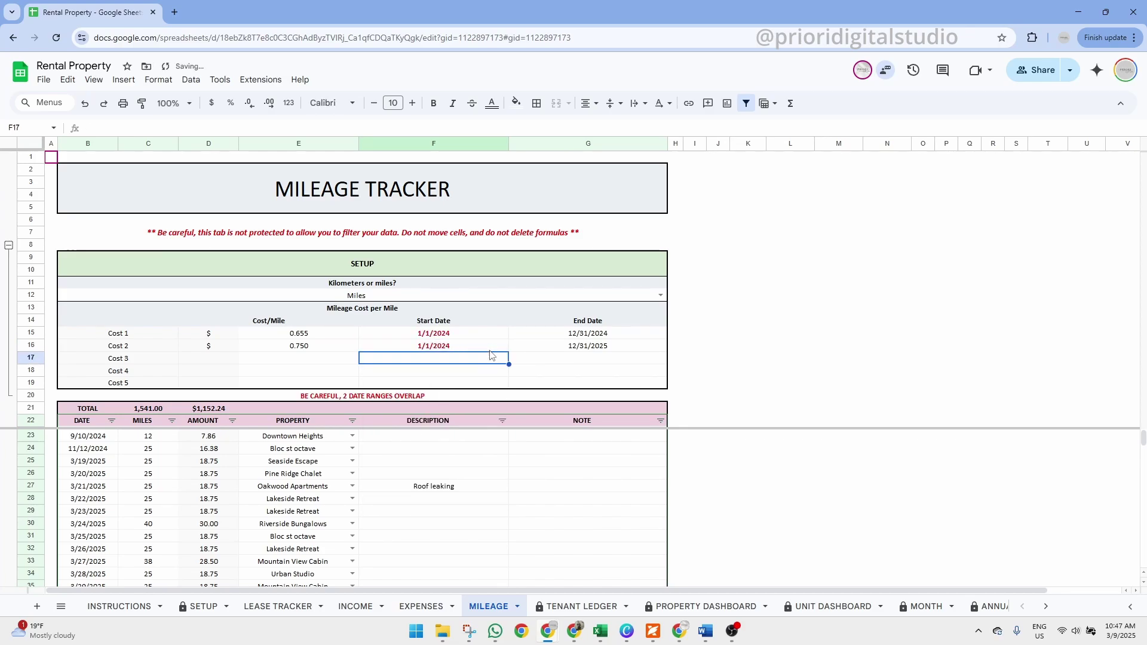
pyautogui.click(470, 350)
pyautogui.click(538, 335)
pyautogui.click(485, 348)
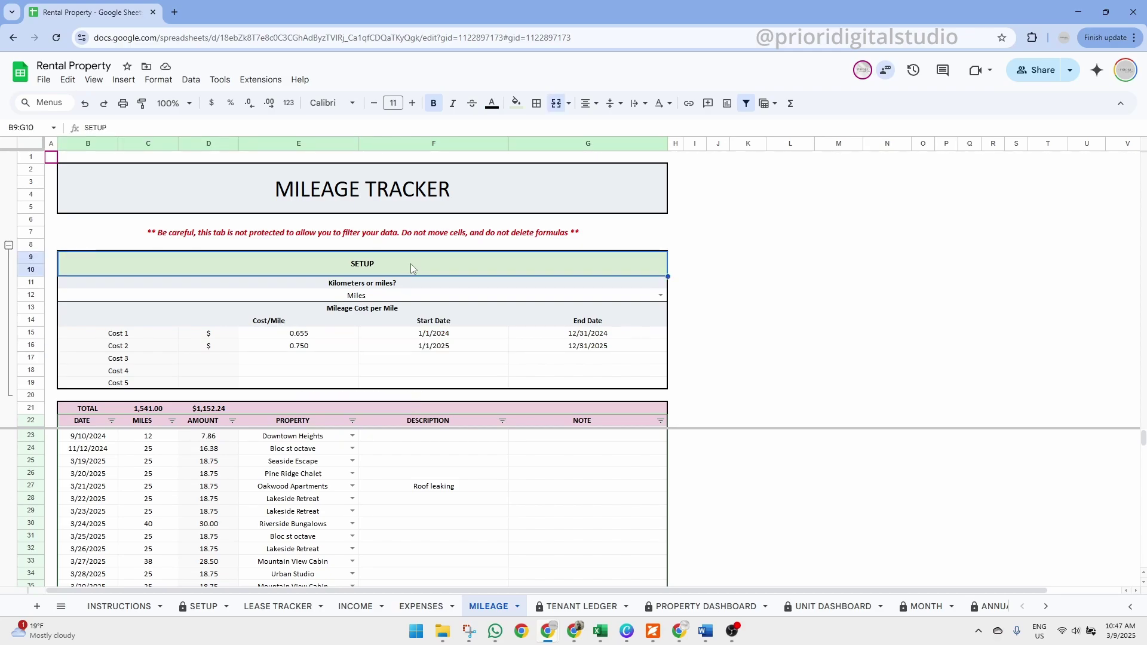
# Step: Collapse the setup rows of the mileage tracker and look over the Date and Miles columns of the log
pyautogui.moveTo(316, 338); pyautogui.dragTo(589, 350)
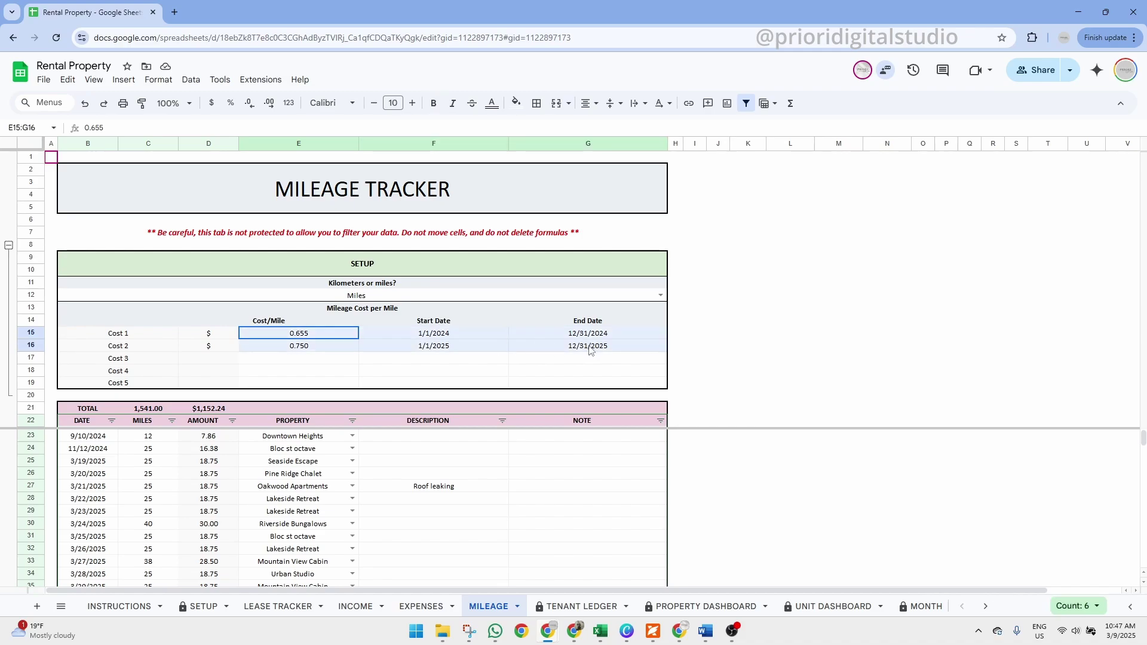
pyautogui.click(8, 247)
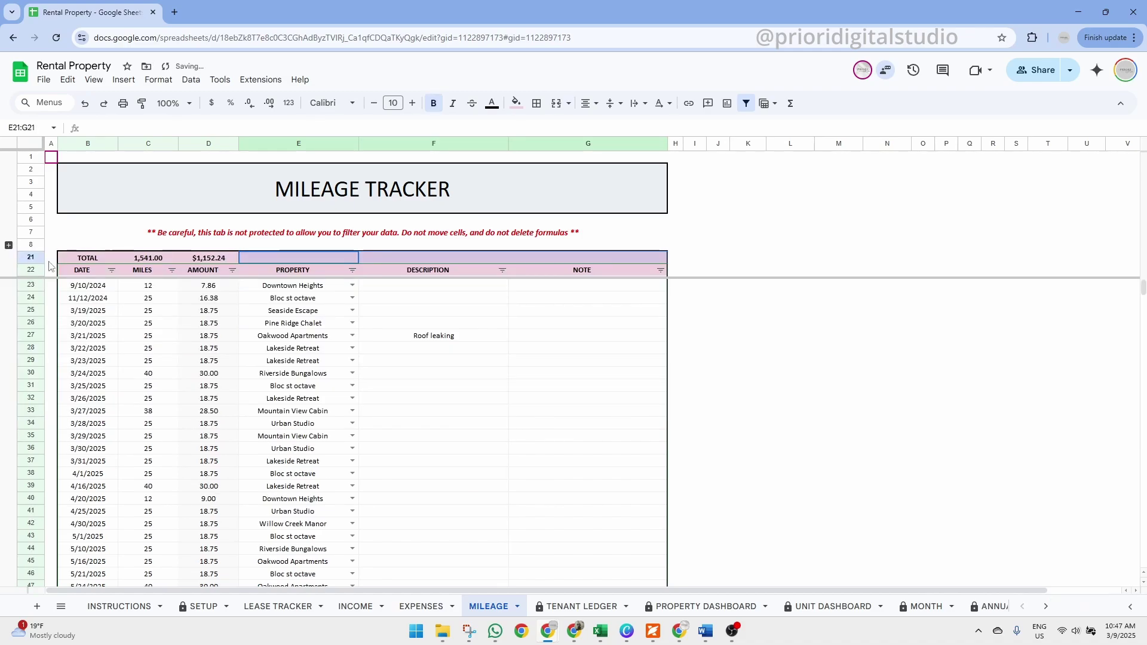
pyautogui.click(395, 288)
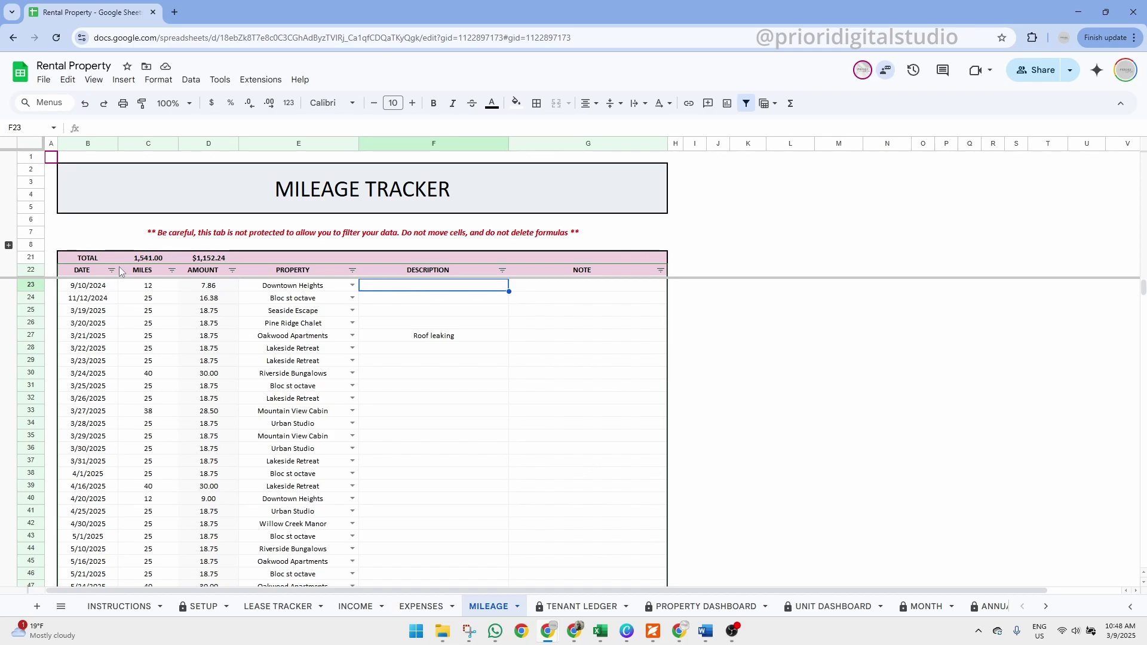
pyautogui.click(153, 308)
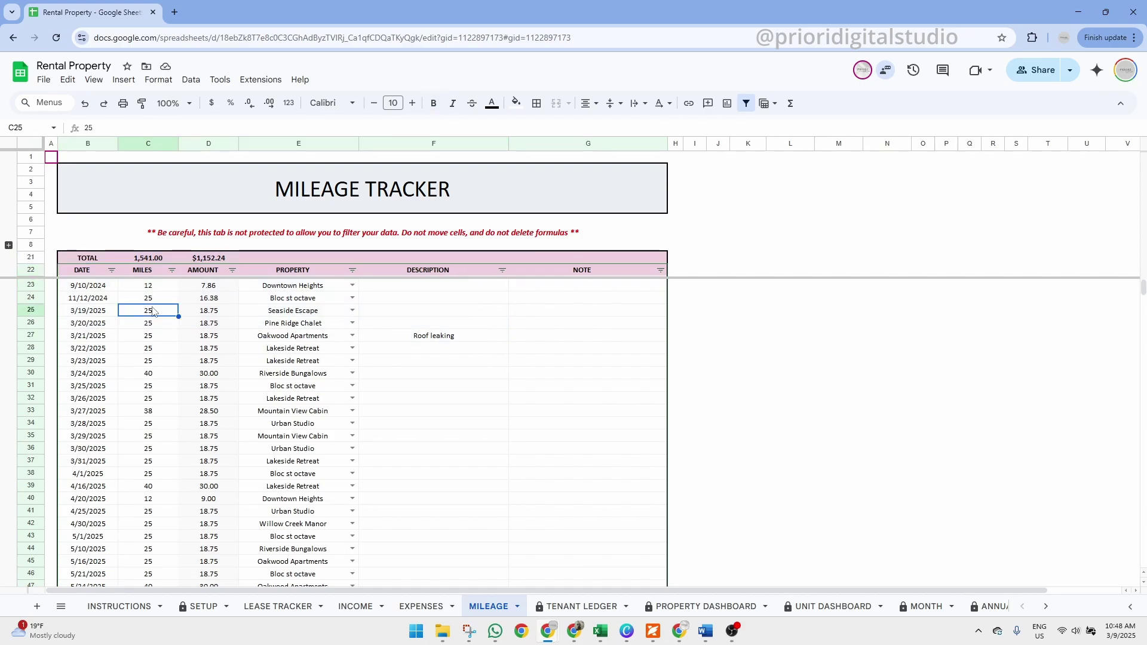
pyautogui.click(102, 325)
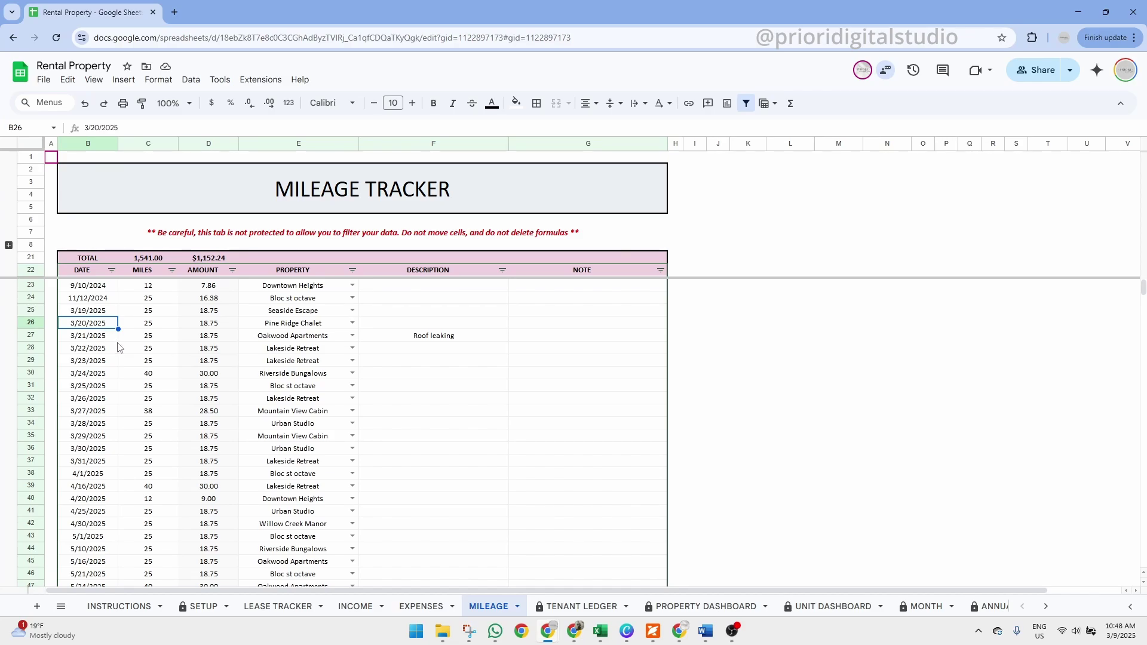
# Step: Add a mileage entry in row 80 dated 3/14/2024 with 50 miles for the property Downtown Heights
pyautogui.scroll(-15, 107, 376)
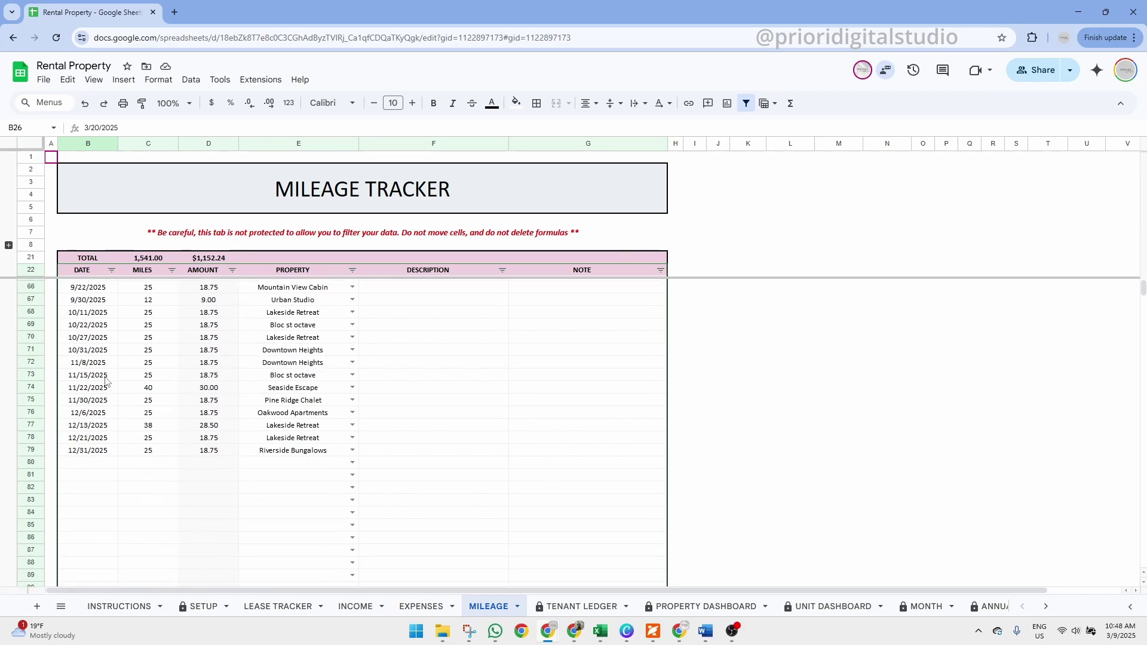
pyautogui.scroll(3, 103, 349)
pyautogui.doubleClick(103, 404)
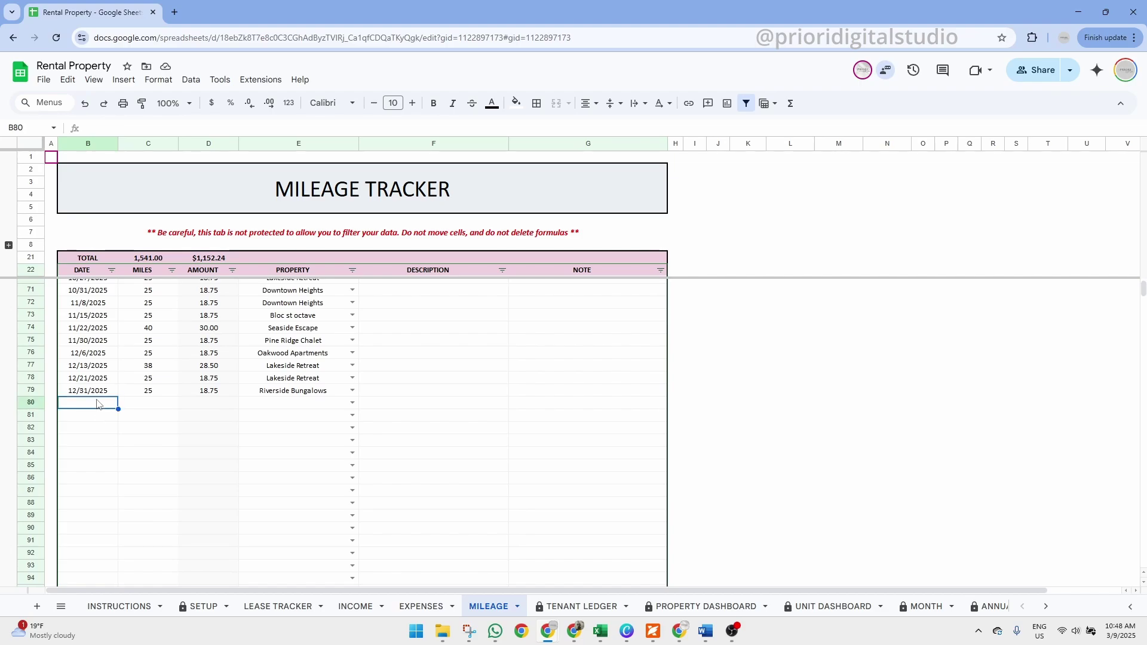
pyautogui.click(143, 421)
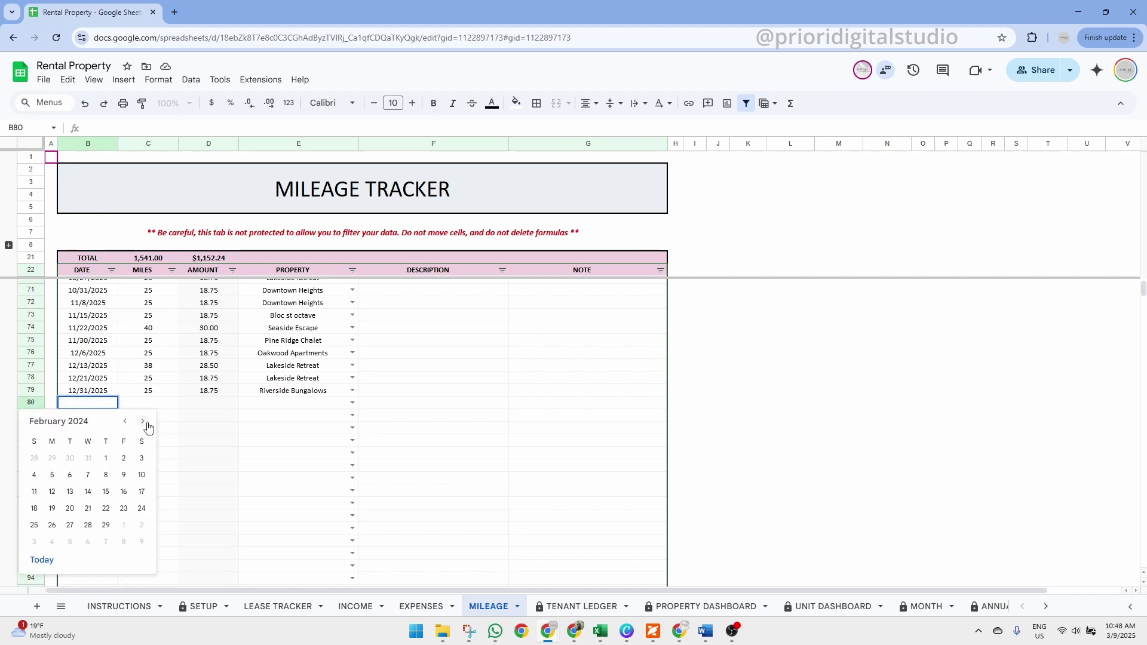
pyautogui.click(143, 422)
pyautogui.click(105, 491)
pyautogui.click(153, 405)
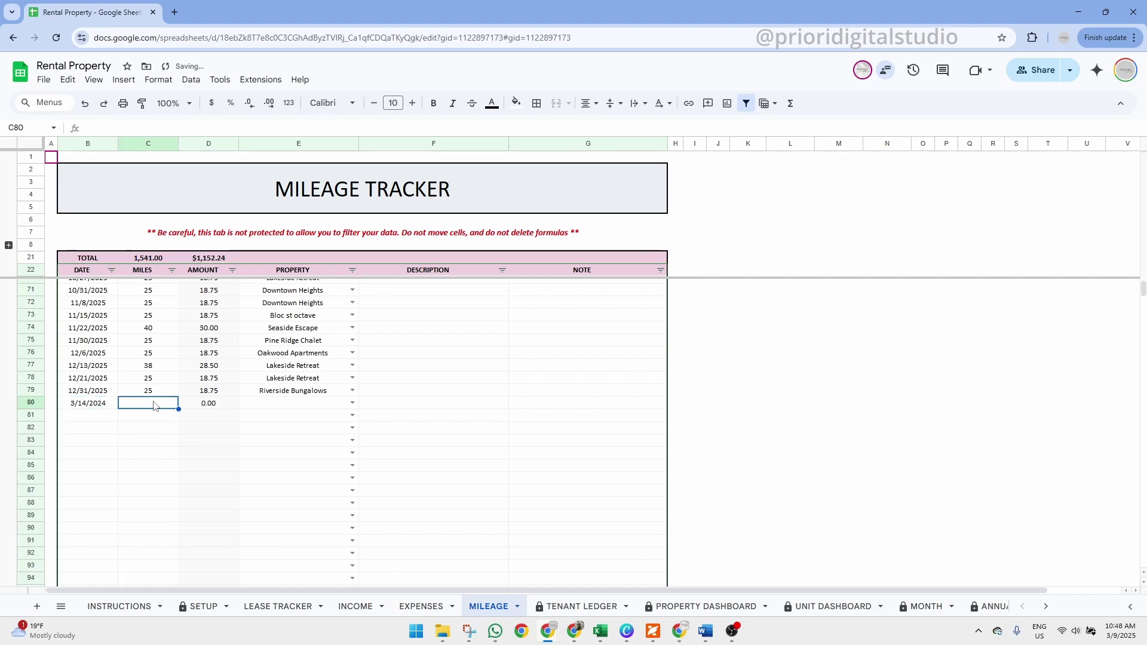
pyautogui.write('50')
pyautogui.click(296, 404)
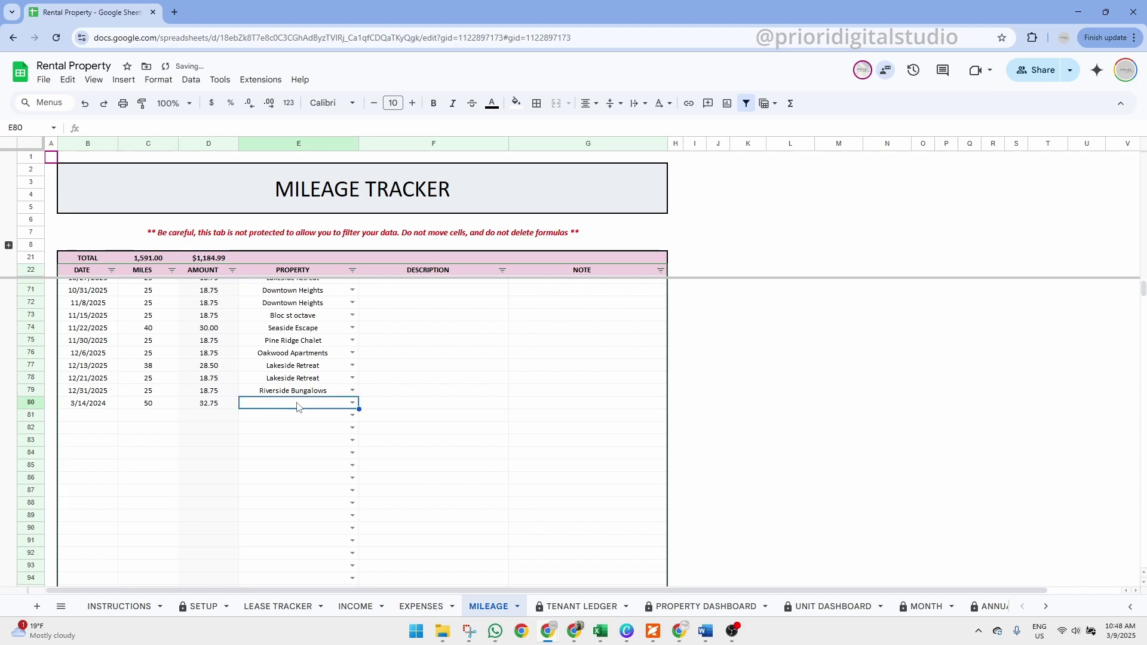
pyautogui.click(352, 404)
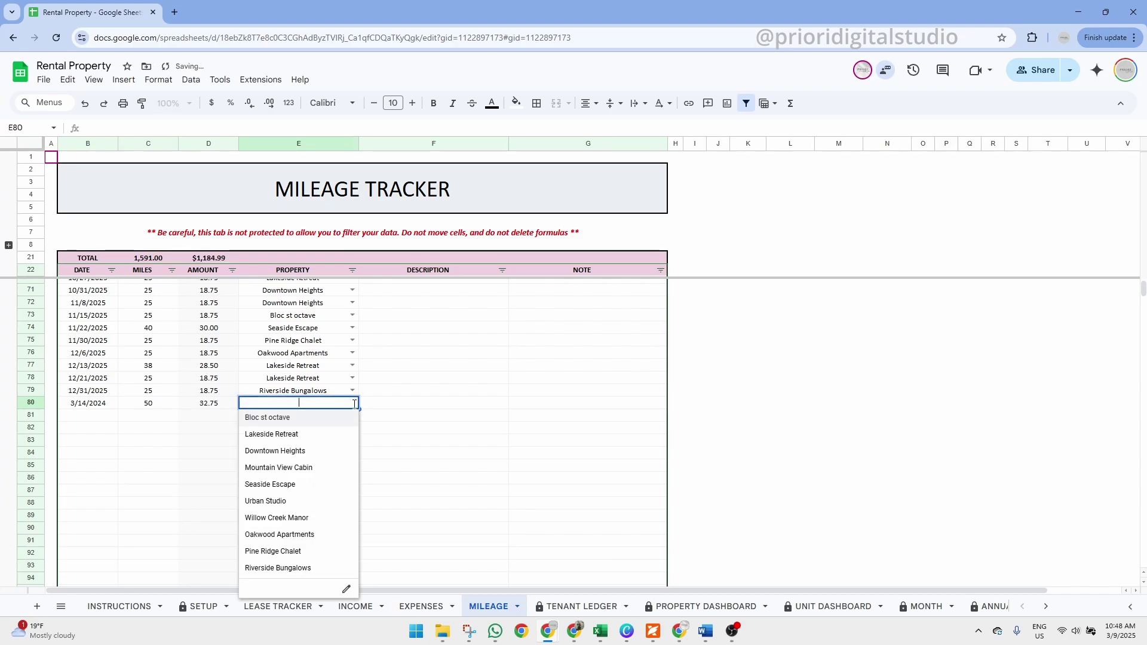
pyautogui.click(289, 453)
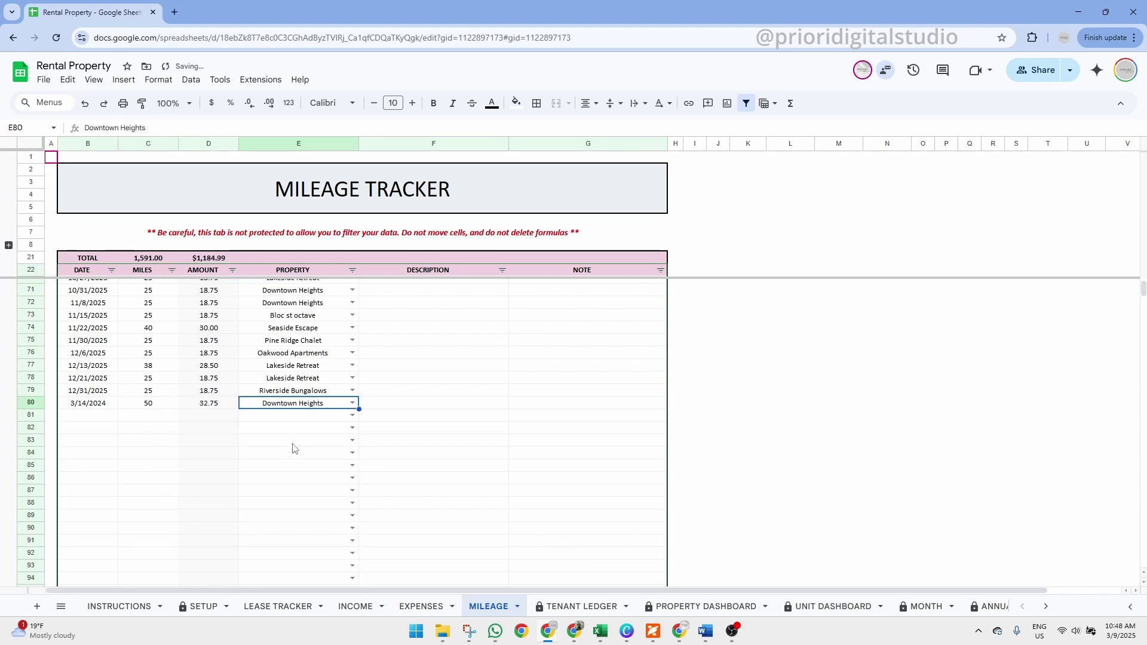
# Step: Review the mileage log's Description and Note columns and the notice about the unprotected tab
pyautogui.click(398, 405)
pyautogui.click(478, 274)
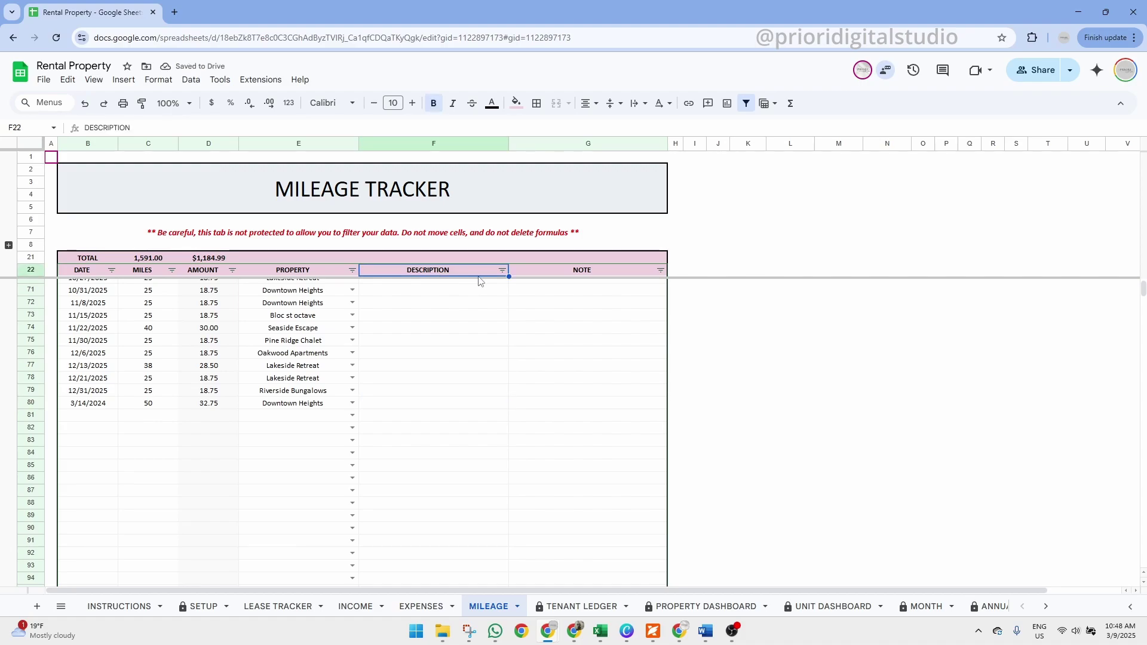
pyautogui.click(586, 273)
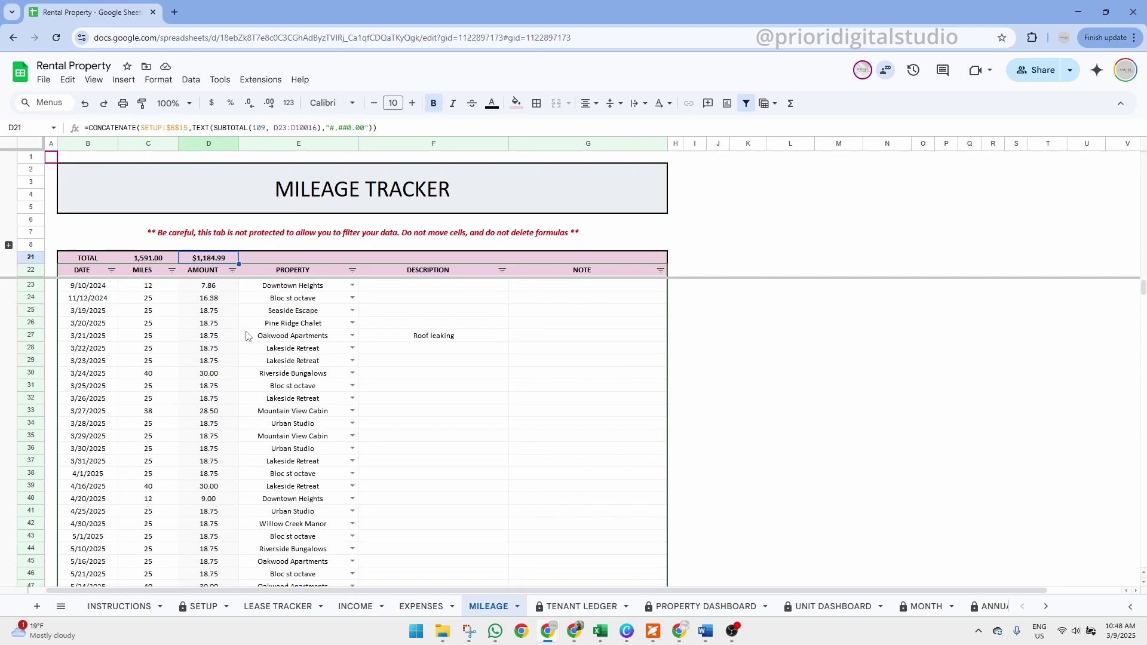
pyautogui.click(235, 234)
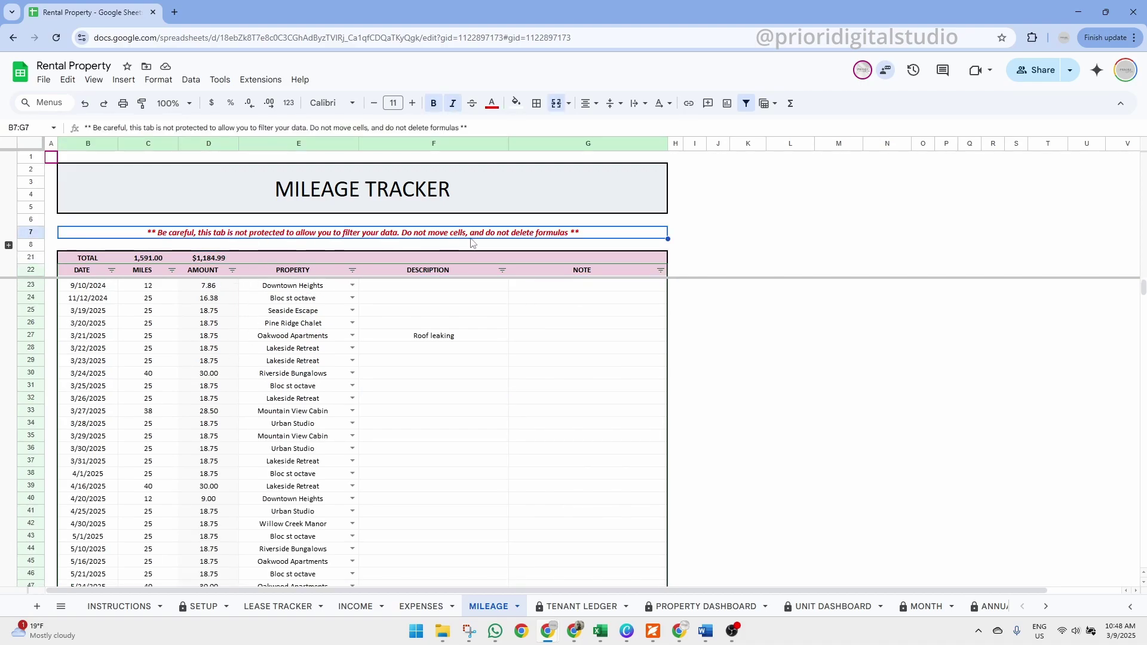
# Step: Filter the mileage log's Property column to show only Downtown Heights
pyautogui.click(353, 271)
pyautogui.click(247, 417)
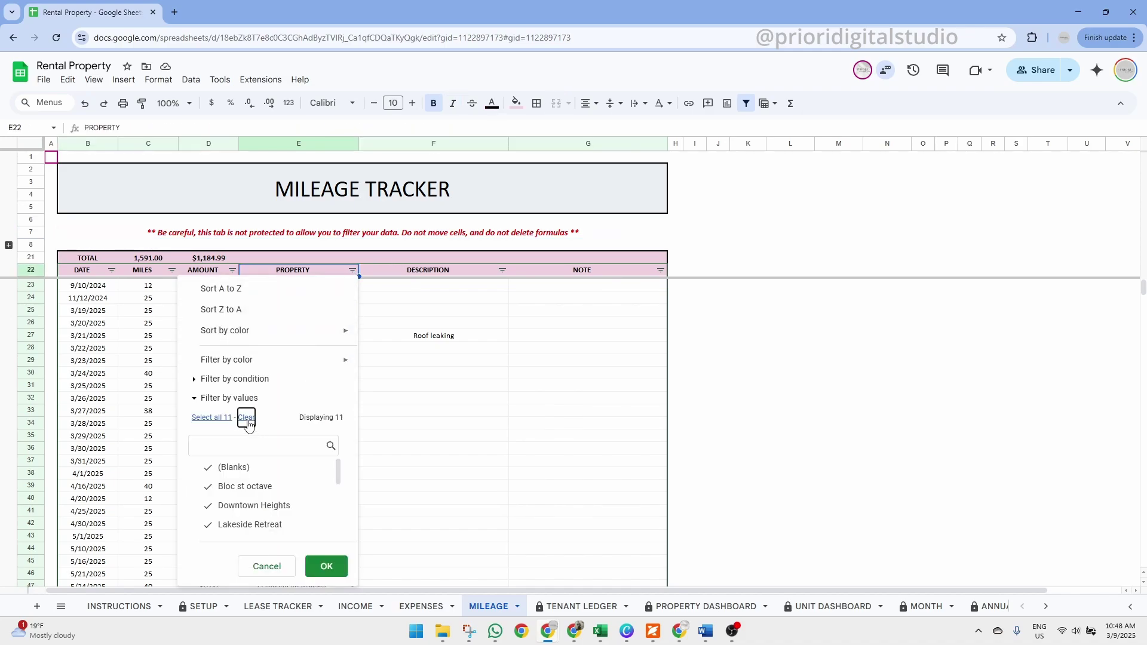
pyautogui.click(246, 506)
pyautogui.click(326, 566)
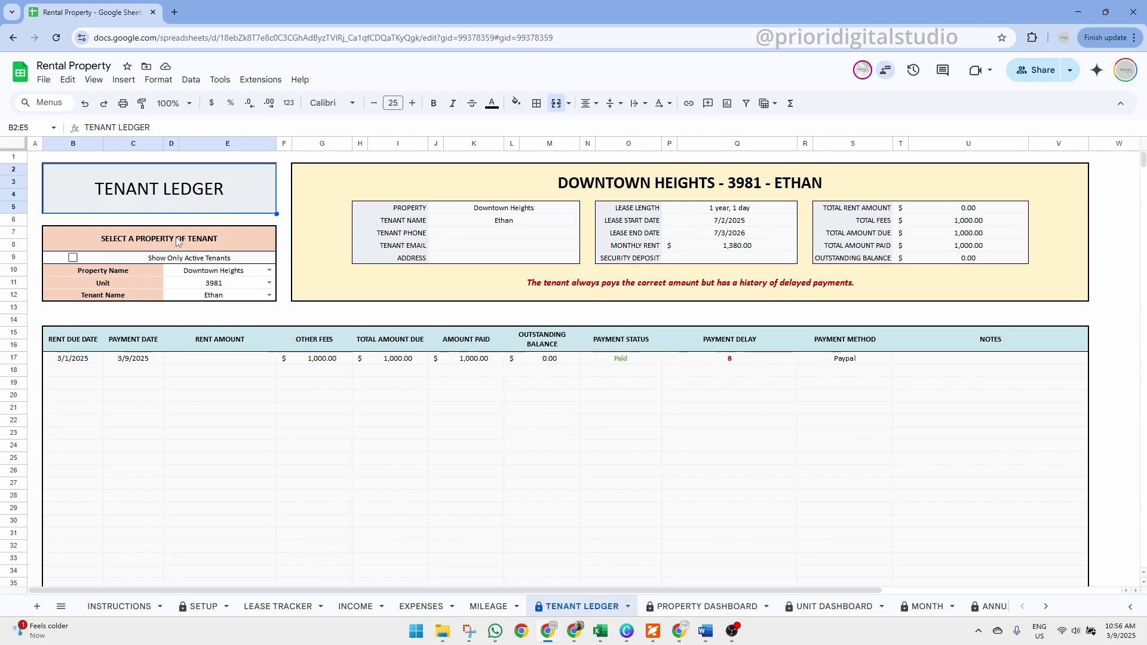
# Step: Select the tenant ledger's property and tenant selection block, and turn Show Only Active Tenants on and off again
pyautogui.moveTo(232, 231); pyautogui.dragTo(180, 295)
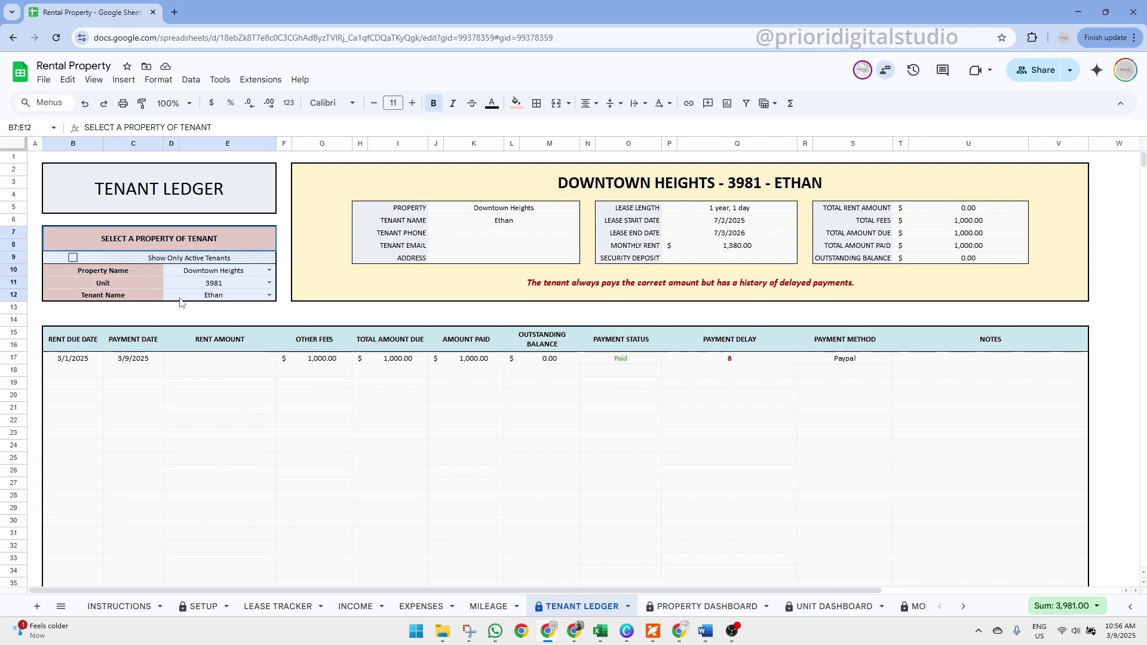
pyautogui.click(203, 261)
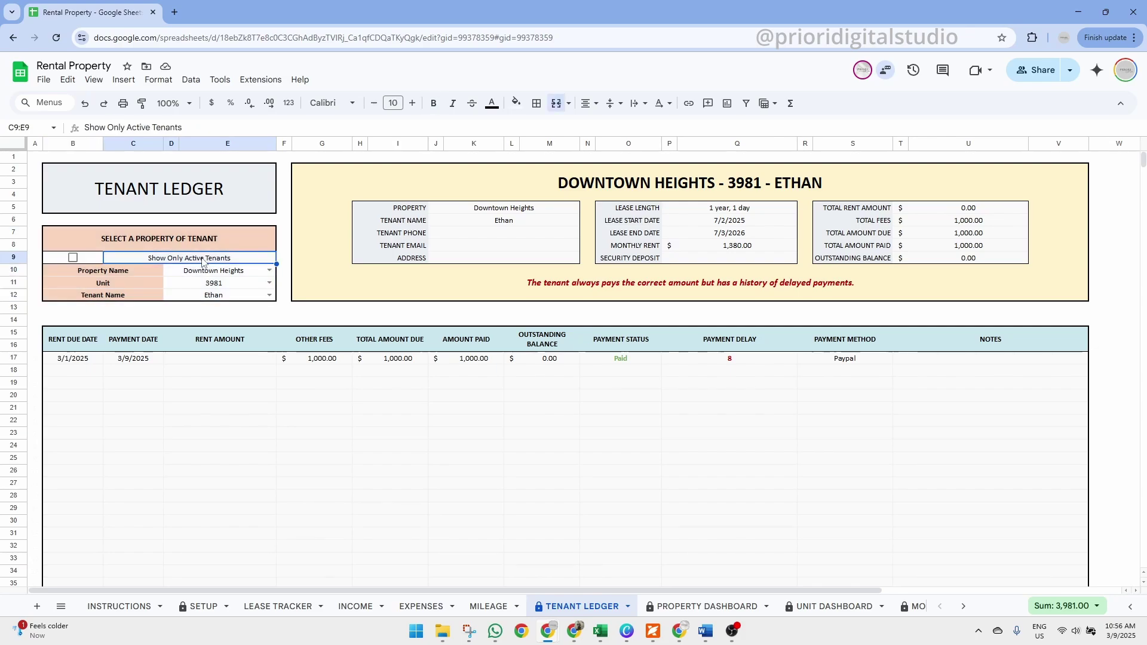
pyautogui.click(73, 258)
pyautogui.click(72, 258)
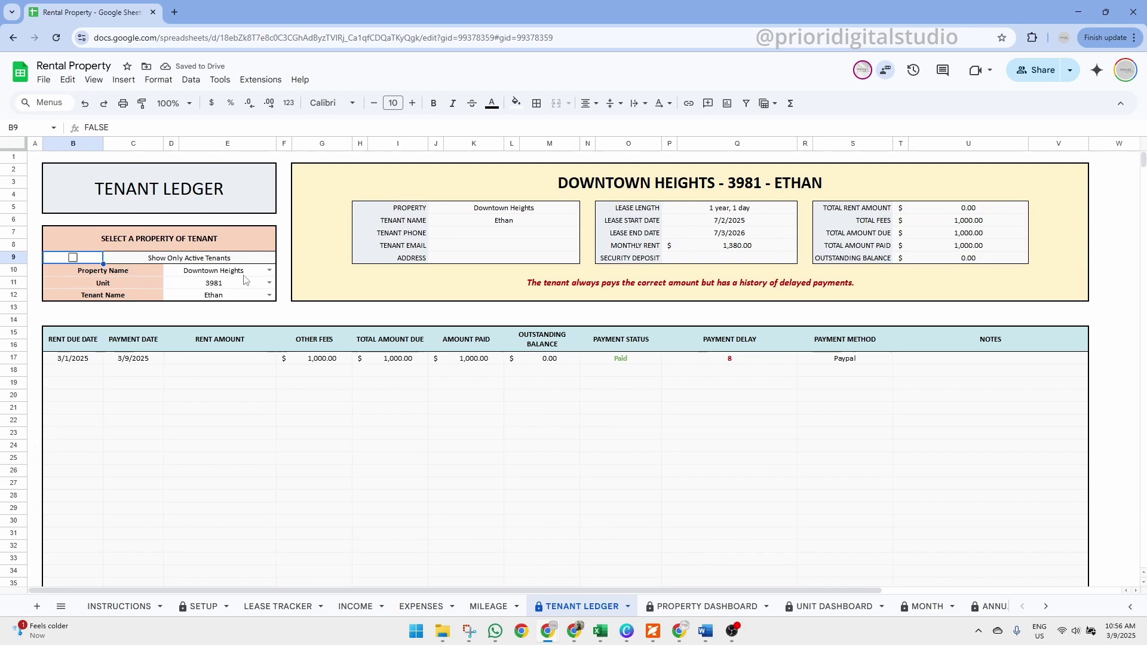
# Step: Choose the property Downtown Heights, unit 3981 and its tenant in the ledger's selection block
pyautogui.click(263, 274)
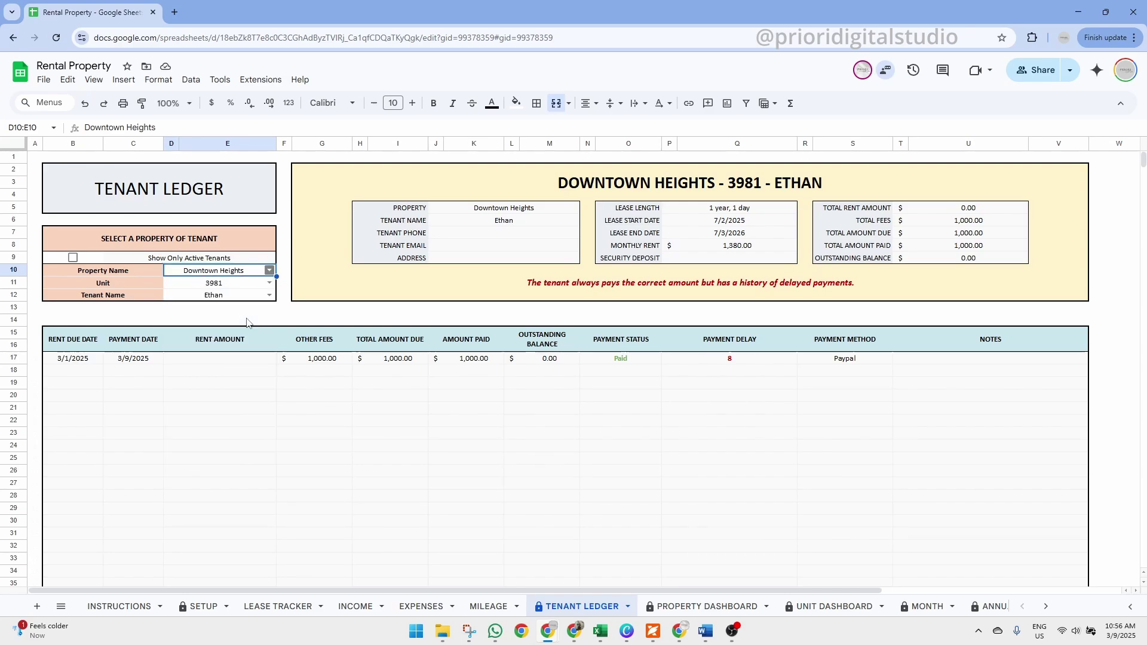
pyautogui.click(270, 284)
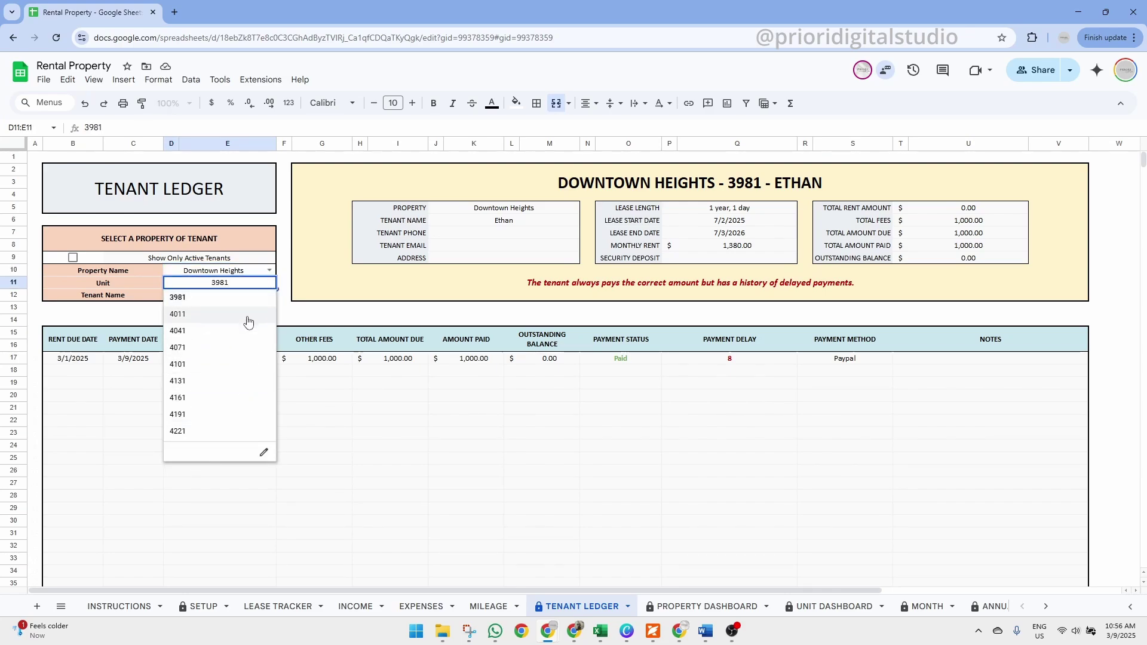
pyautogui.click(233, 304)
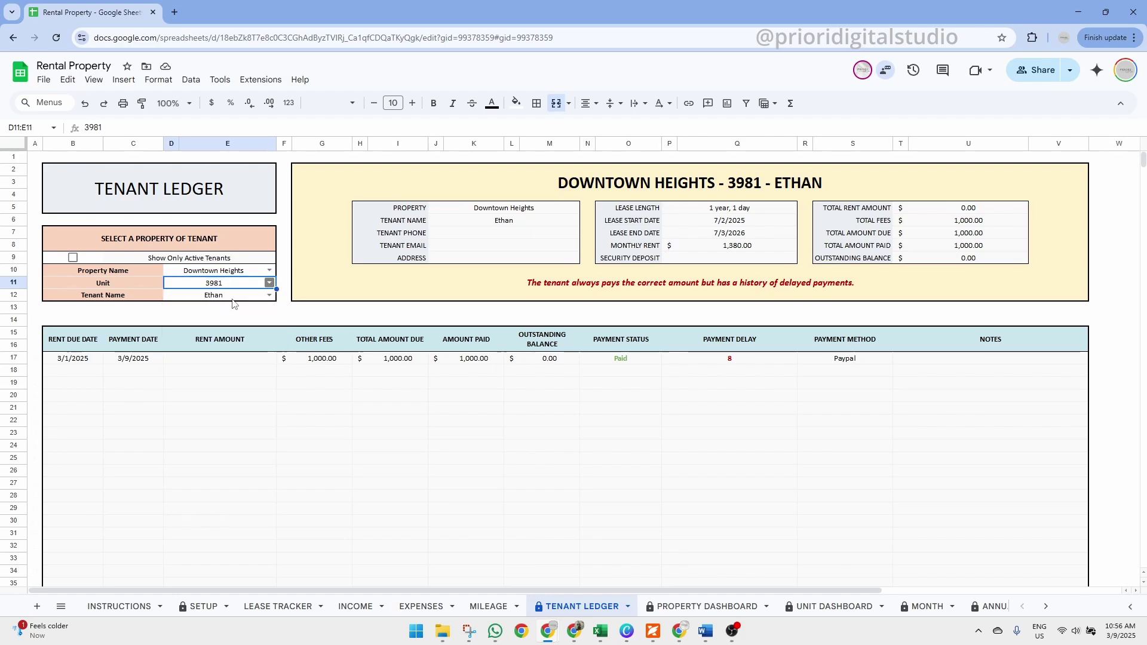
pyautogui.click(270, 295)
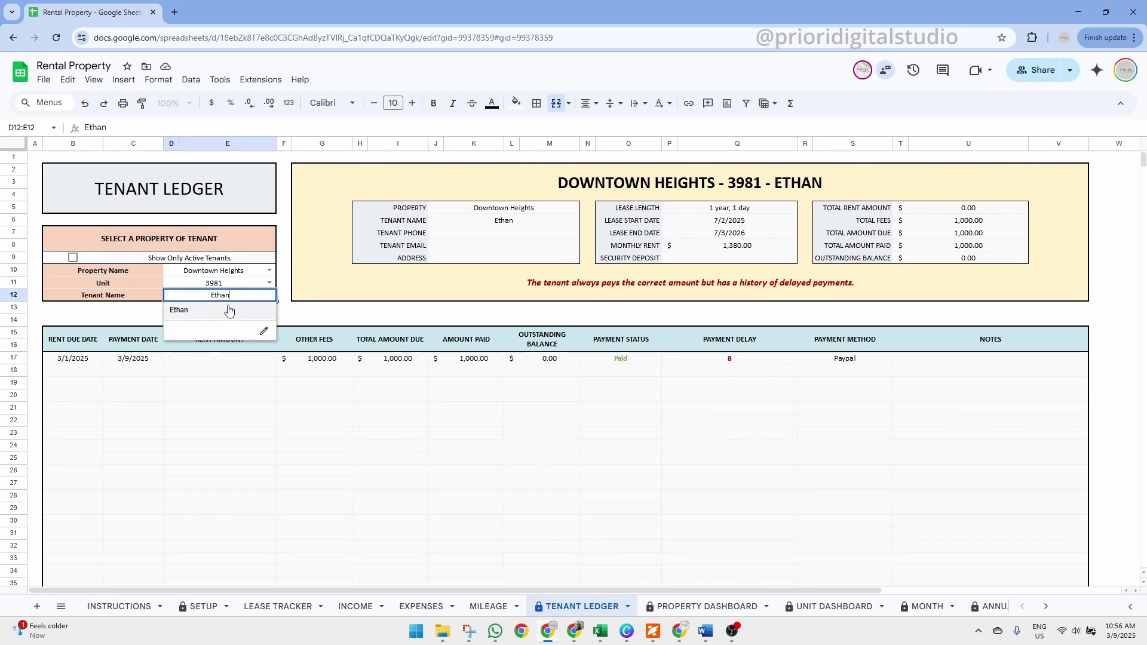
pyautogui.click(229, 309)
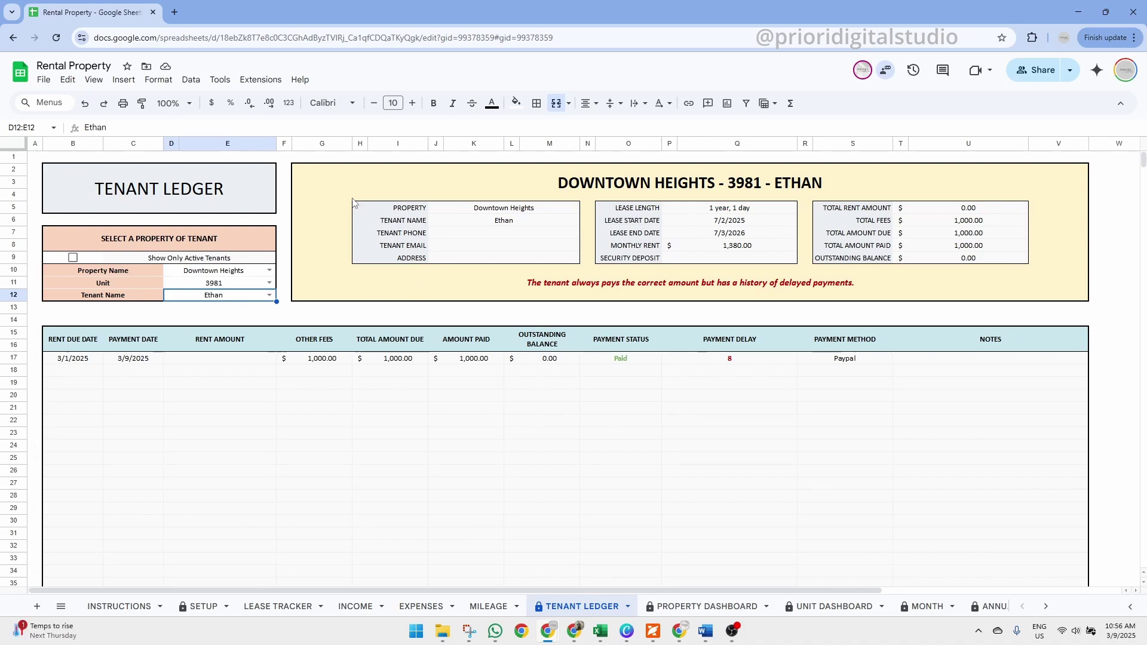
# Step: Review the ledger's tenant summary, covering the contact details, lease length, start and end dates, monthly rent and security deposit
pyautogui.moveTo(309, 175); pyautogui.dragTo(750, 294)
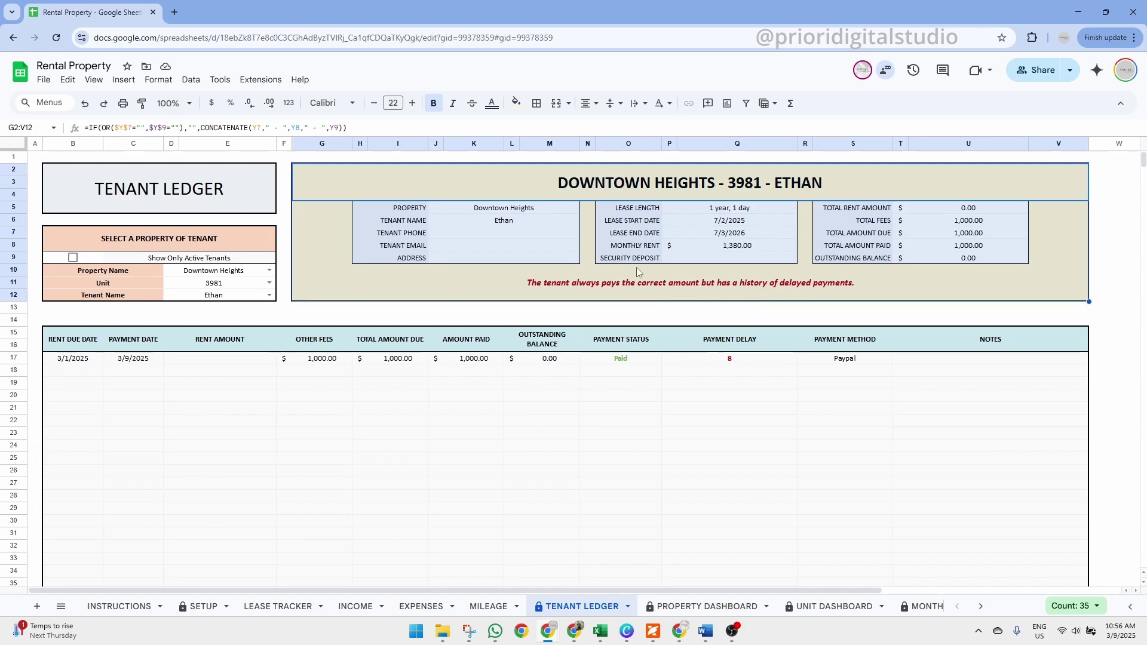
pyautogui.moveTo(500, 208); pyautogui.dragTo(500, 258)
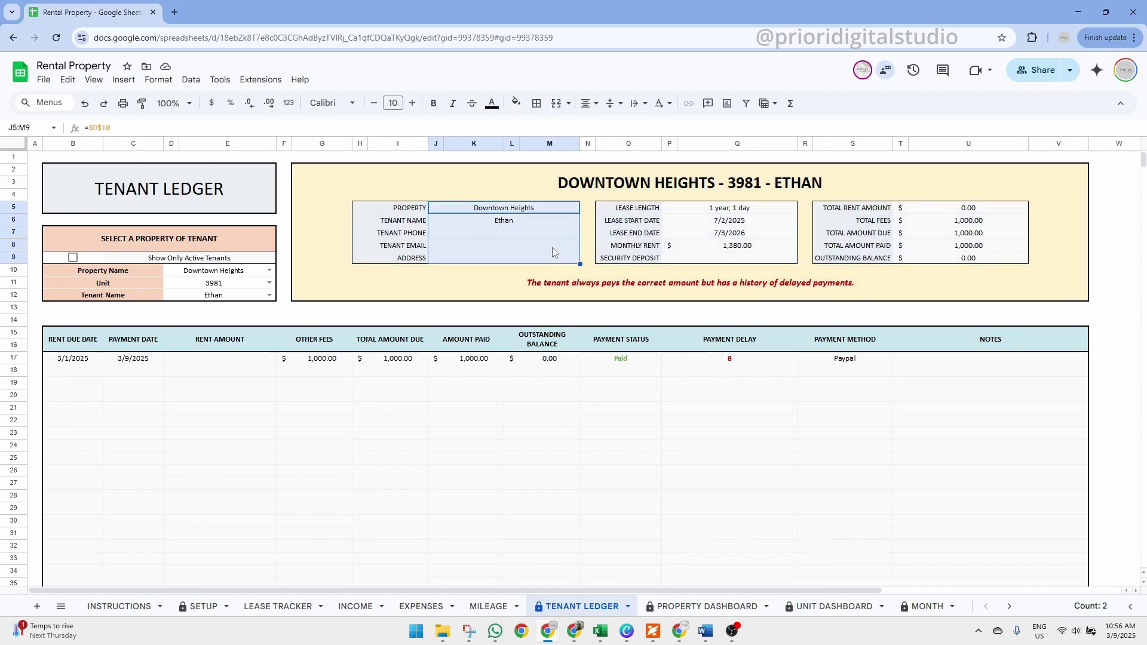
pyautogui.click(741, 209)
pyautogui.click(743, 221)
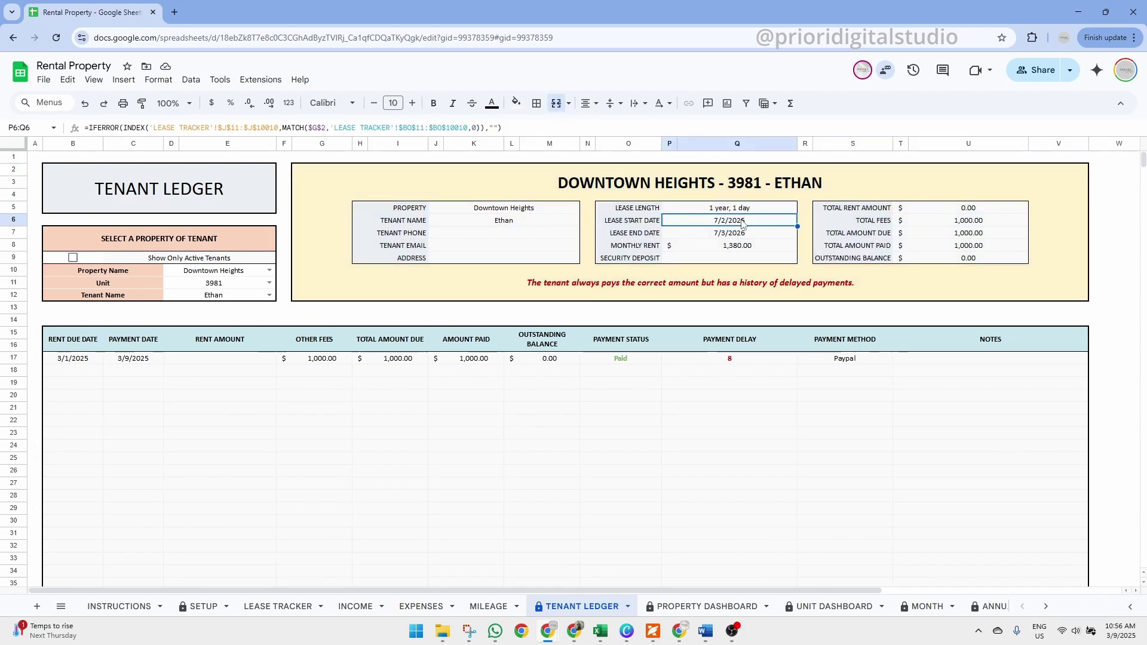
pyautogui.click(743, 234)
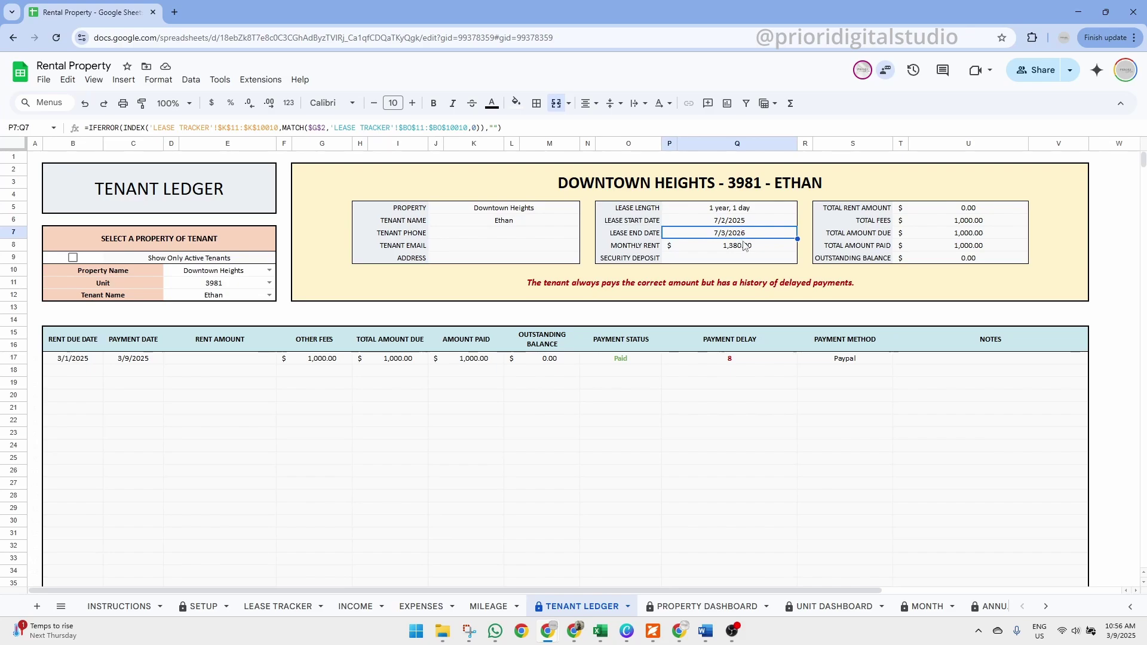
pyautogui.click(743, 249)
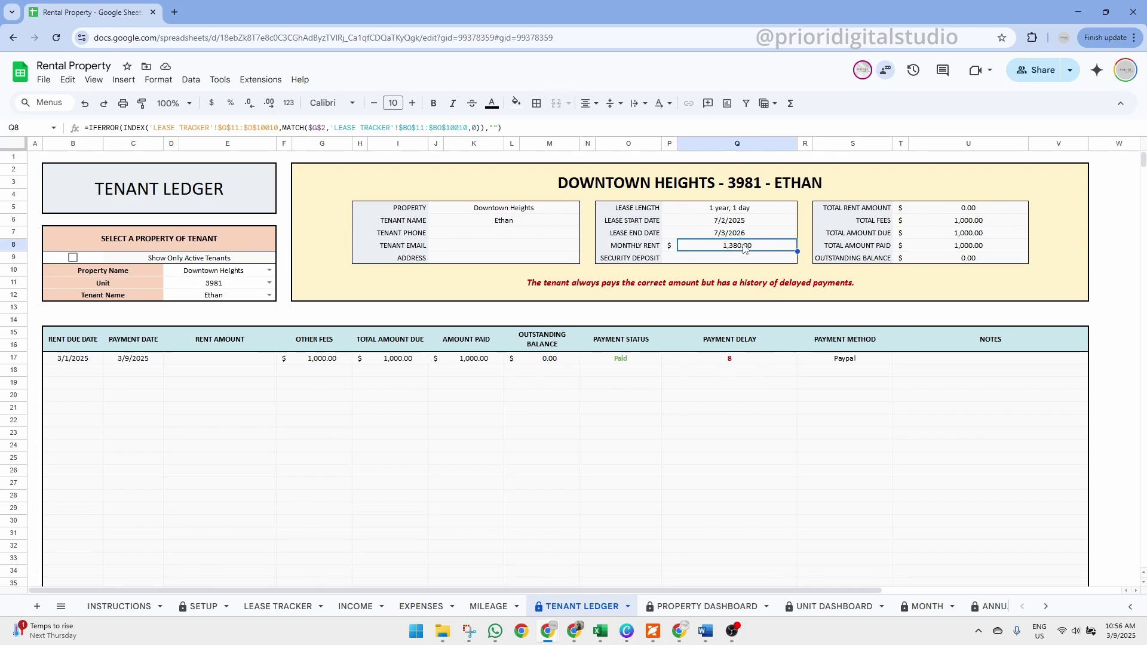
pyautogui.click(741, 259)
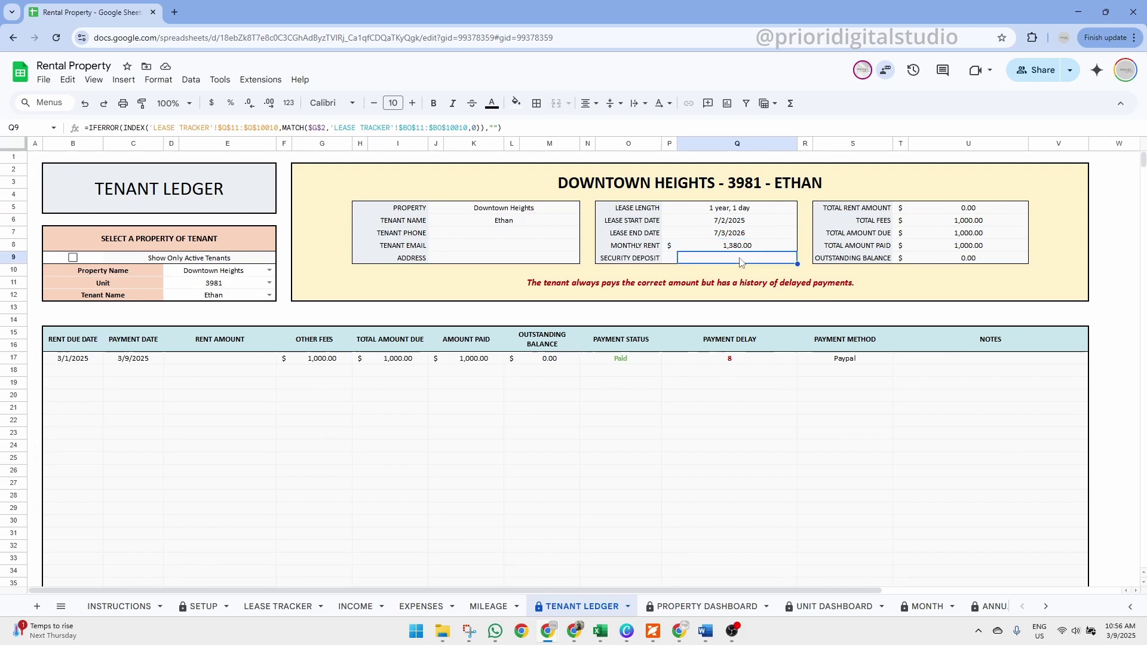
# Step: Review the total fees, total amount due, total amount paid and outstanding balance in the tenant summary
pyautogui.click(970, 221)
pyautogui.click(972, 234)
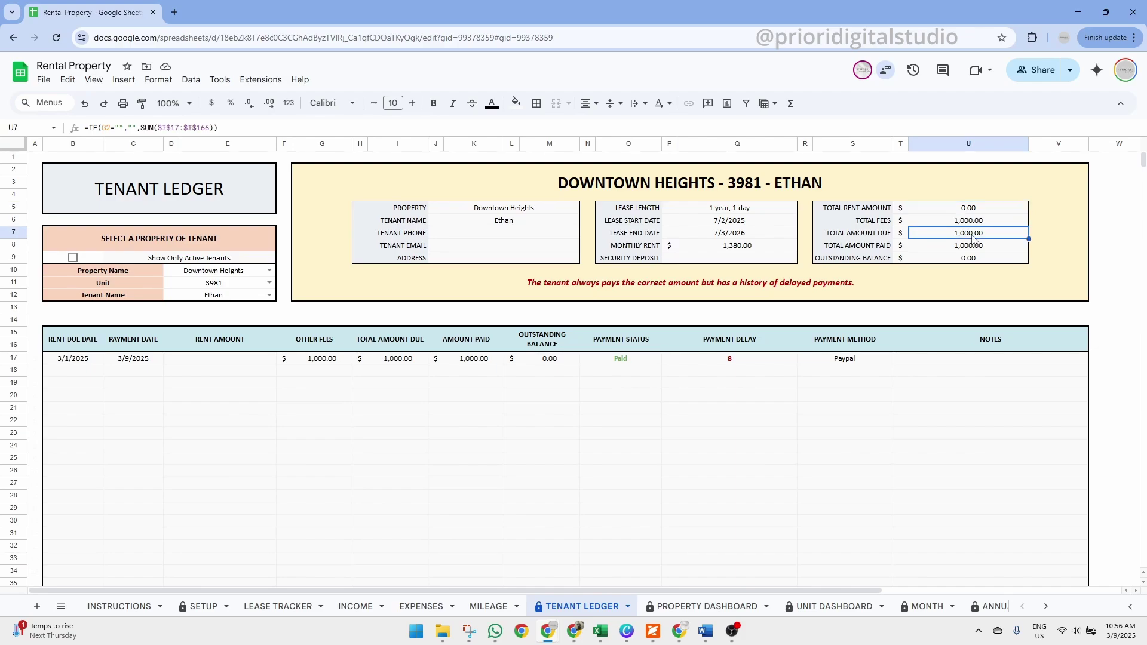
pyautogui.click(975, 246)
pyautogui.click(974, 259)
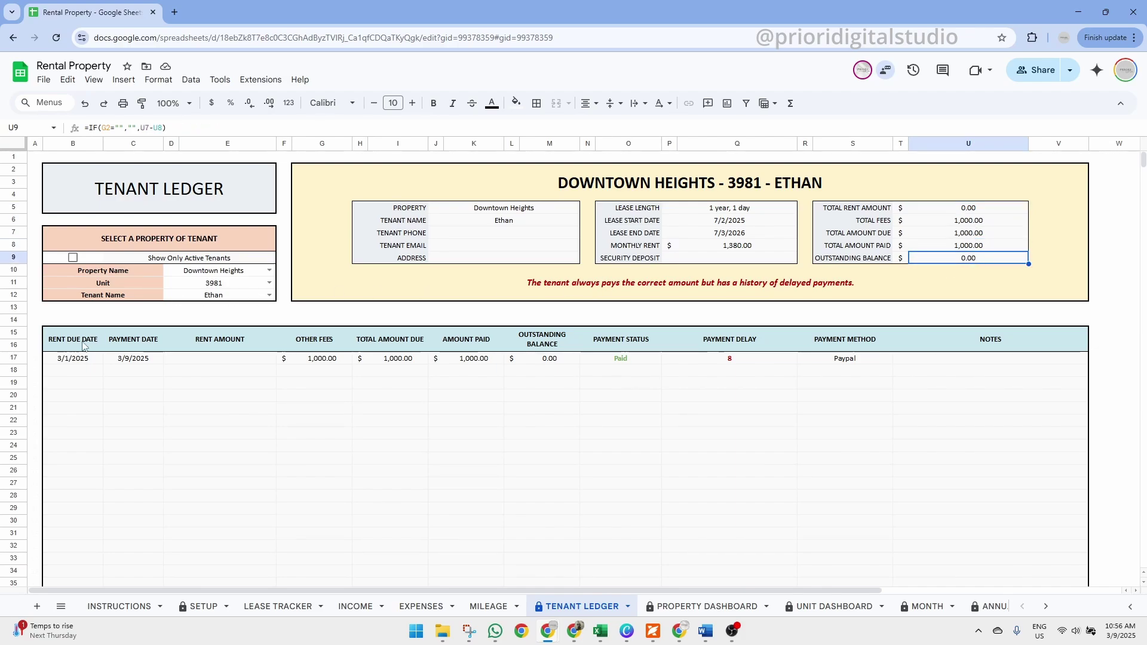
# Step: Examine the Downtown Heights unit 3981 tenant ledger: its payment record, tenant selectors, payment status, payment delay and summary message
pyautogui.moveTo(75, 339); pyautogui.dragTo(1018, 532)
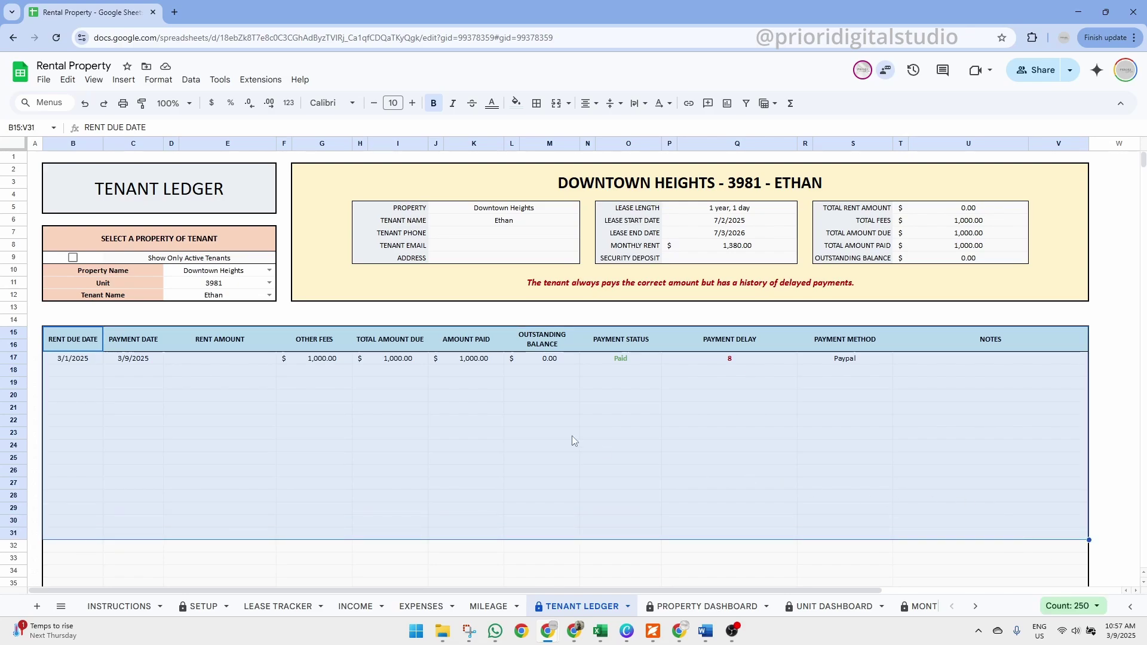
pyautogui.moveTo(84, 364); pyautogui.dragTo(944, 361)
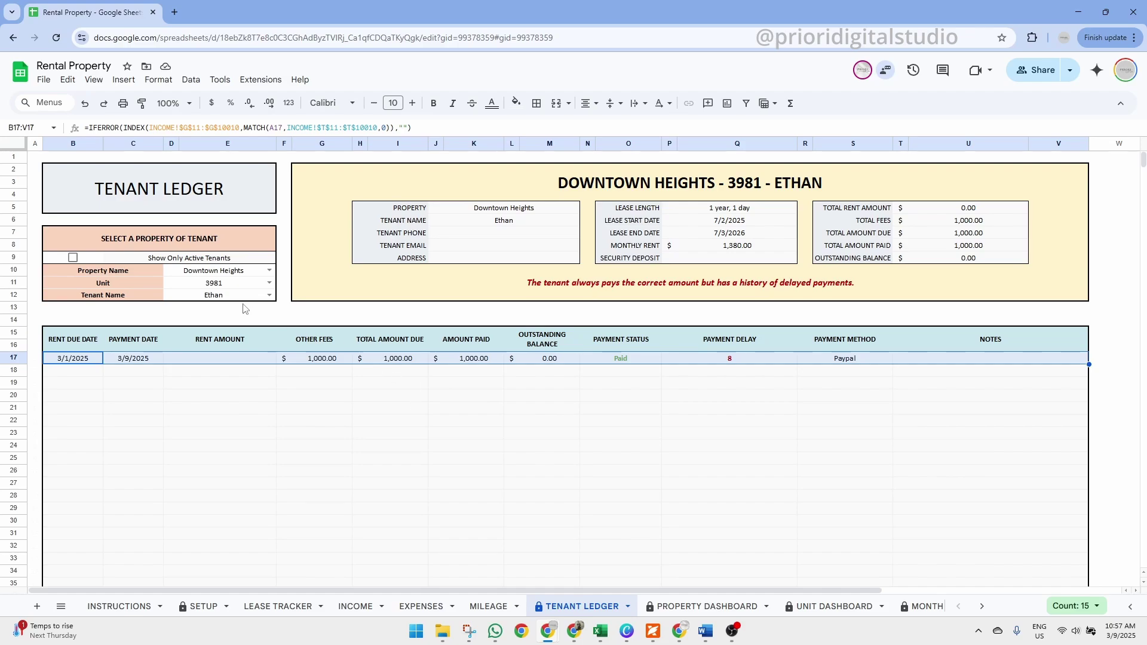
pyautogui.click(220, 274)
pyautogui.click(219, 284)
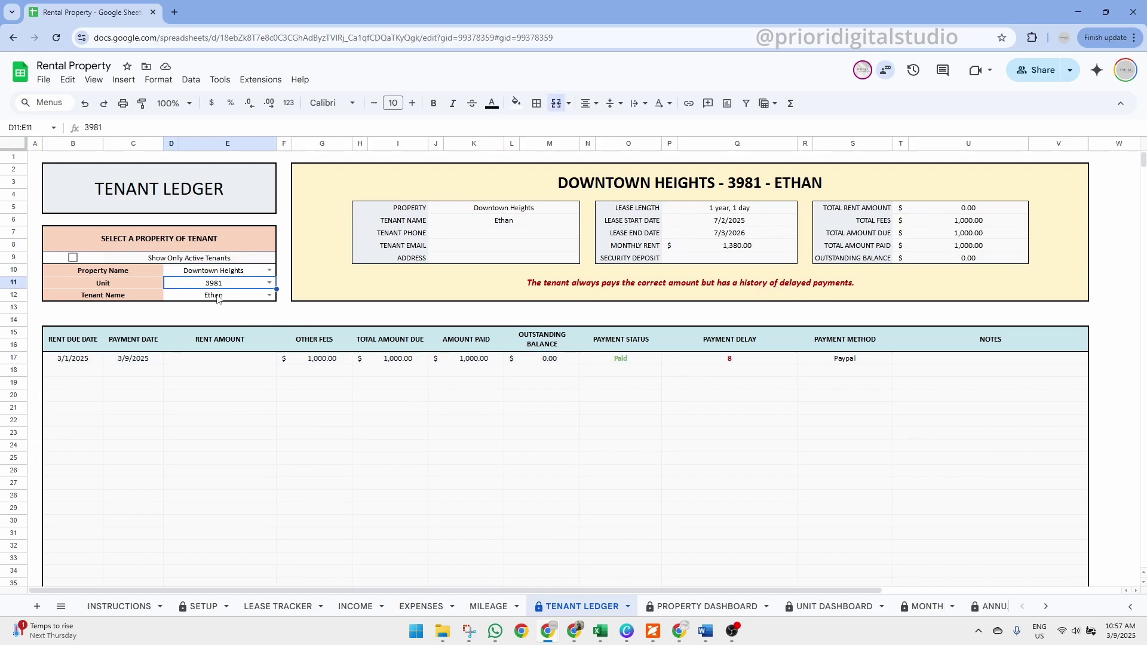
pyautogui.click(217, 297)
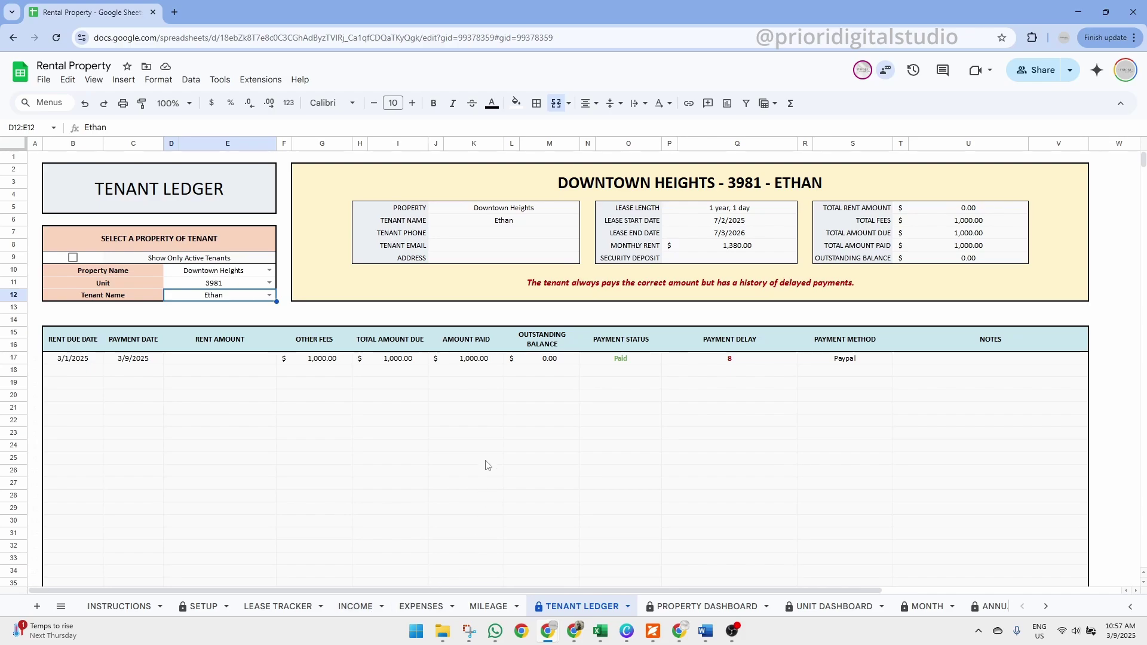
pyautogui.click(741, 360)
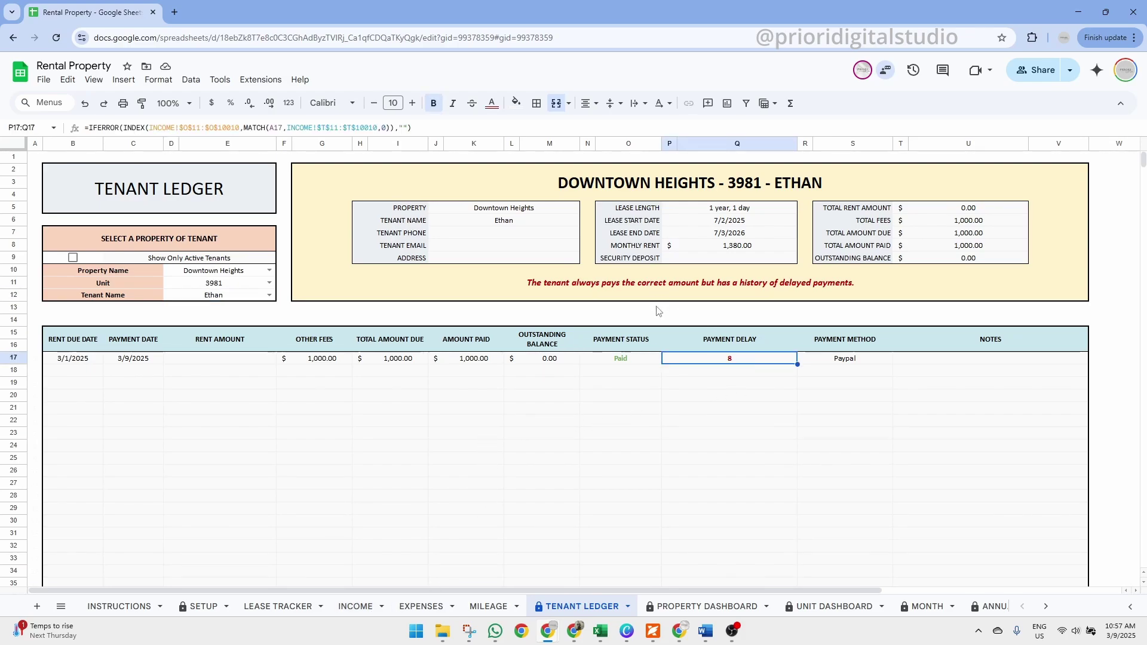
pyautogui.click(794, 294)
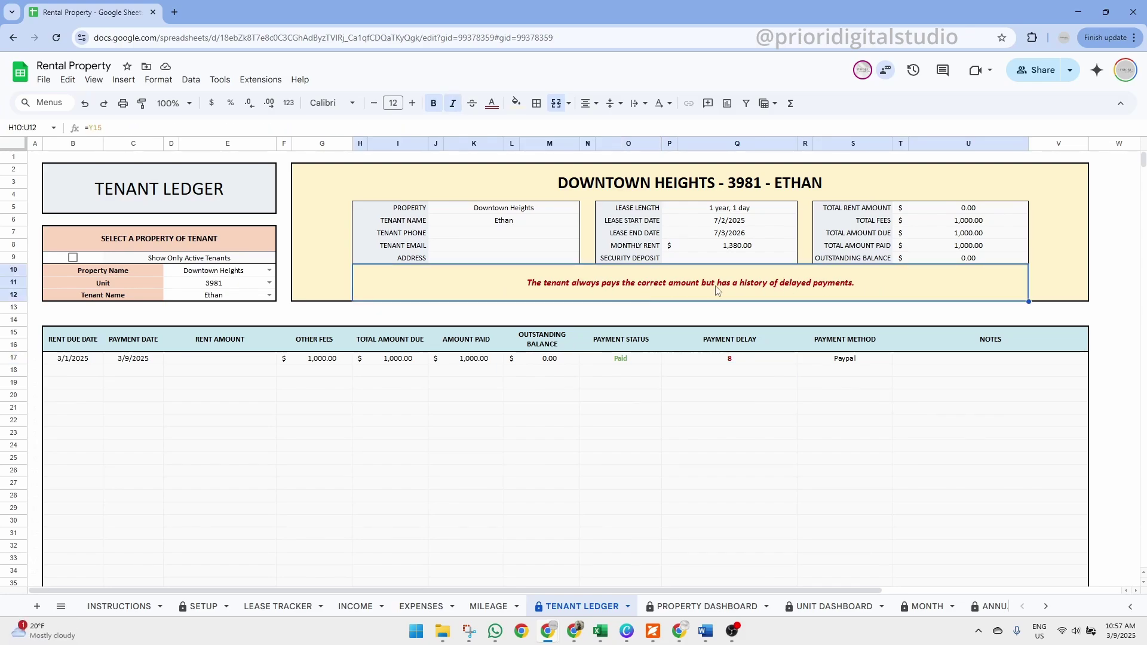
pyautogui.click(587, 364)
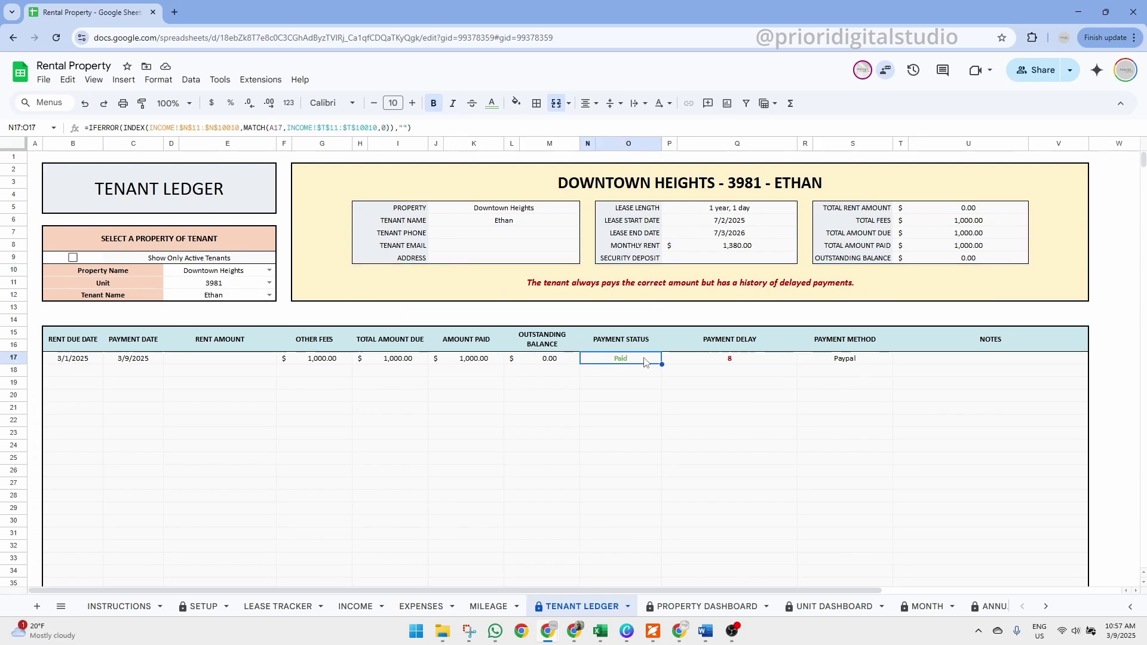
pyautogui.click(732, 362)
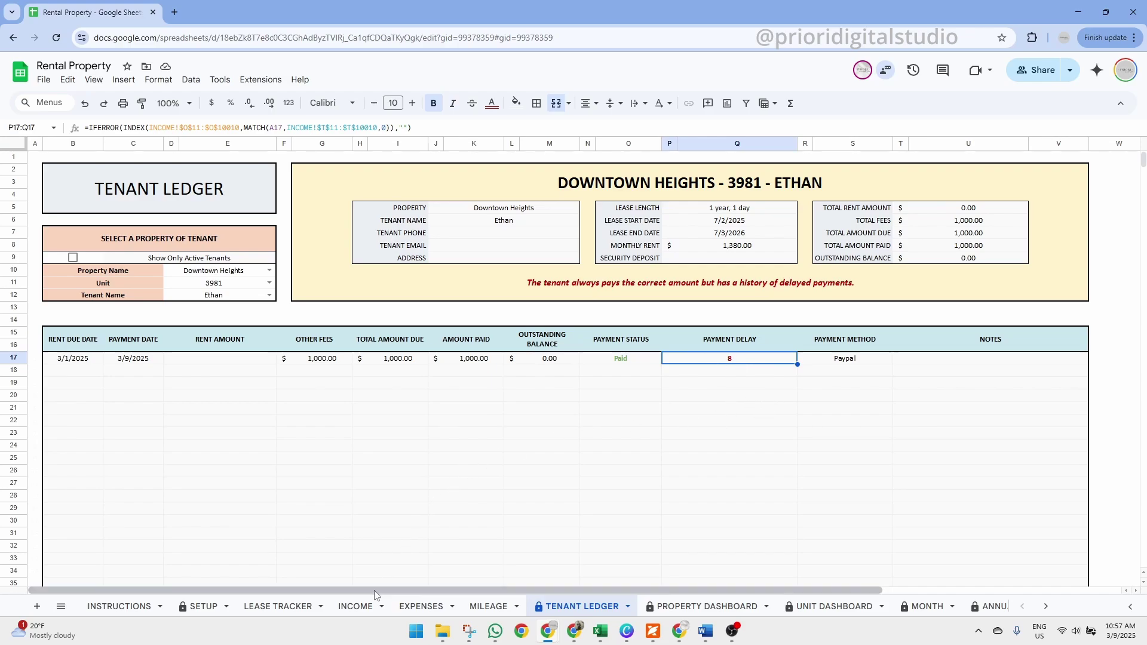
# Step: In the Income sheet, set the payment date of the Downtown Heights unit 3981 entry in row 73 to 3/1/2025
pyautogui.click(356, 606)
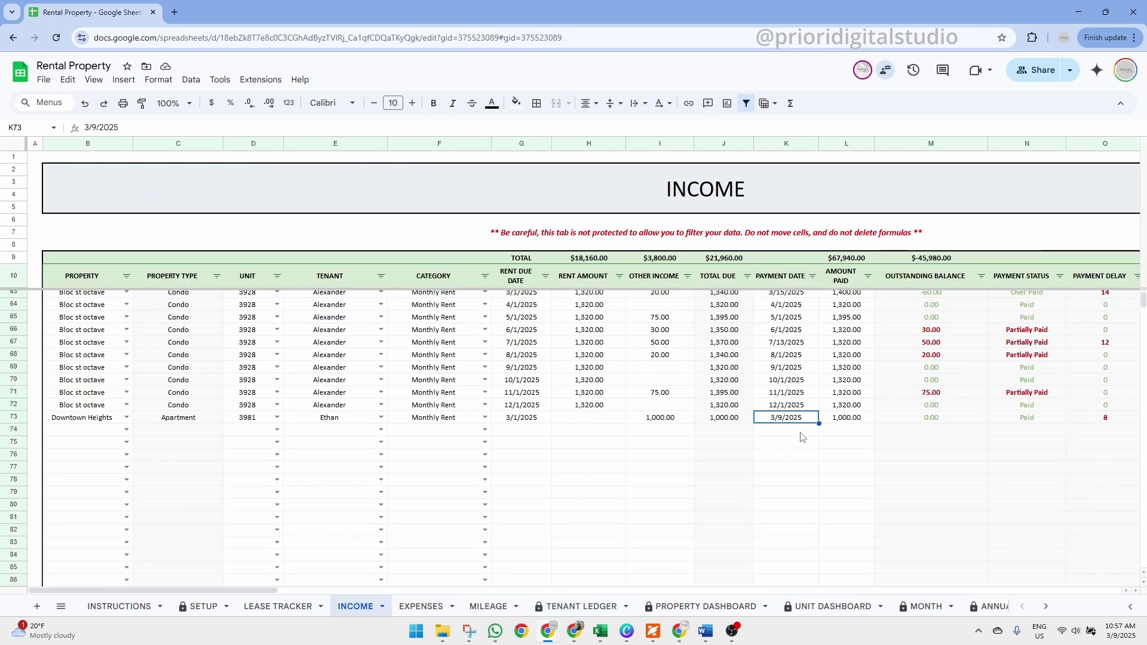
pyautogui.doubleClick(792, 418)
pyautogui.click(844, 478)
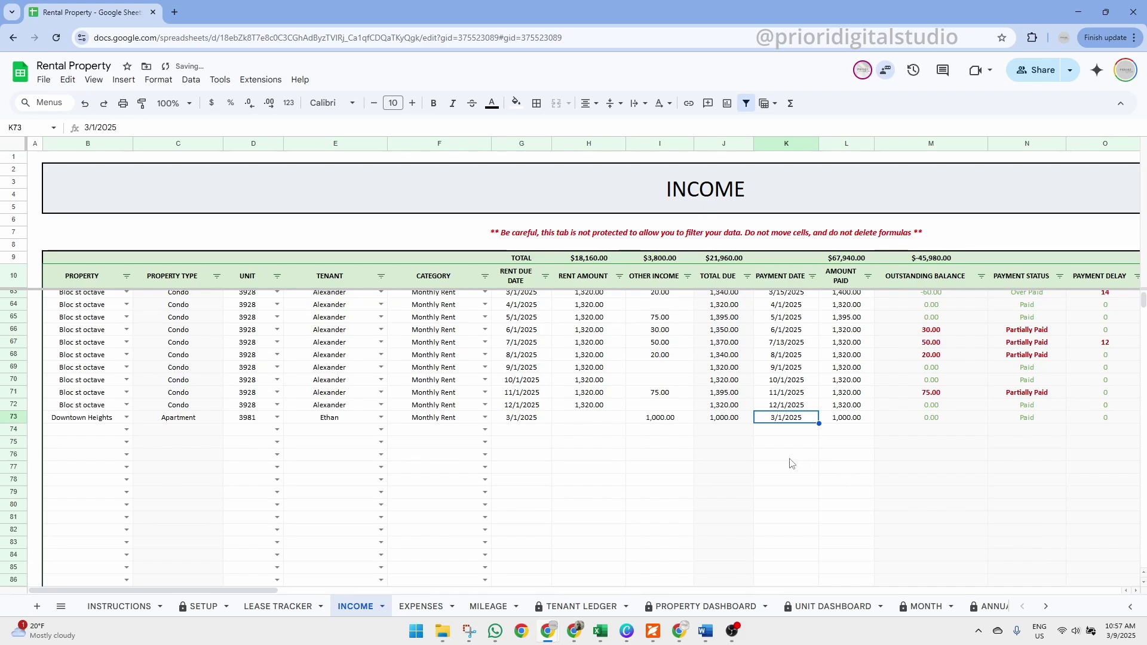
pyautogui.click(516, 420)
pyautogui.click(790, 422)
# Step: Return to the Tenant Ledger sheet and check the payment status, payment delay and tenant summary message for unit 3981
pyautogui.click(567, 607)
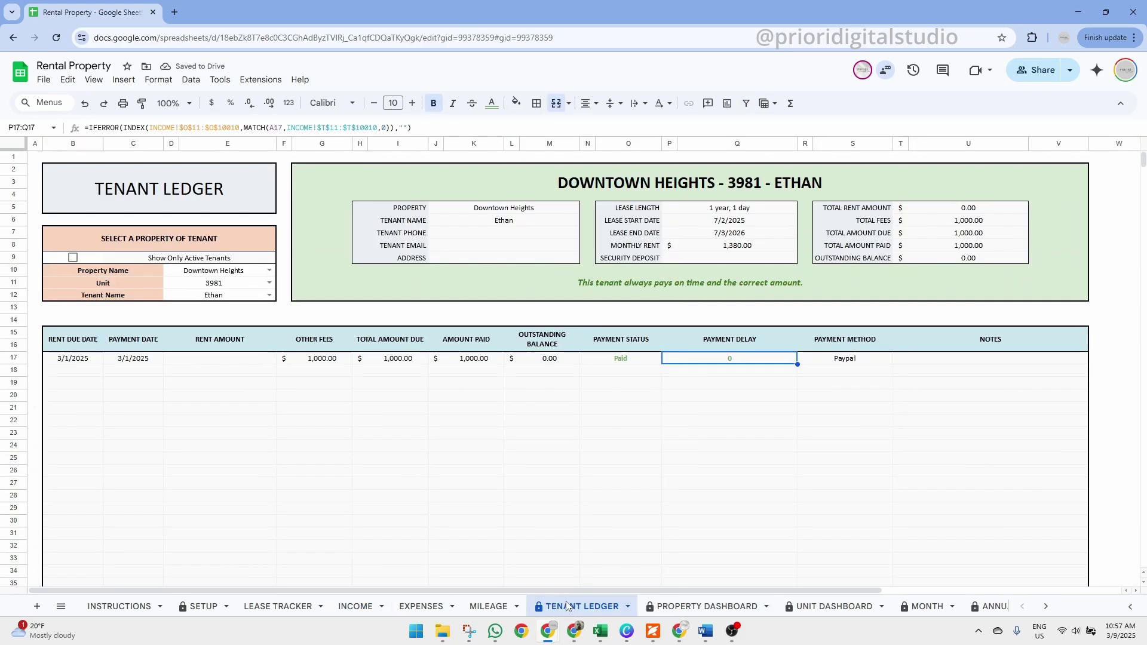
pyautogui.click(638, 361)
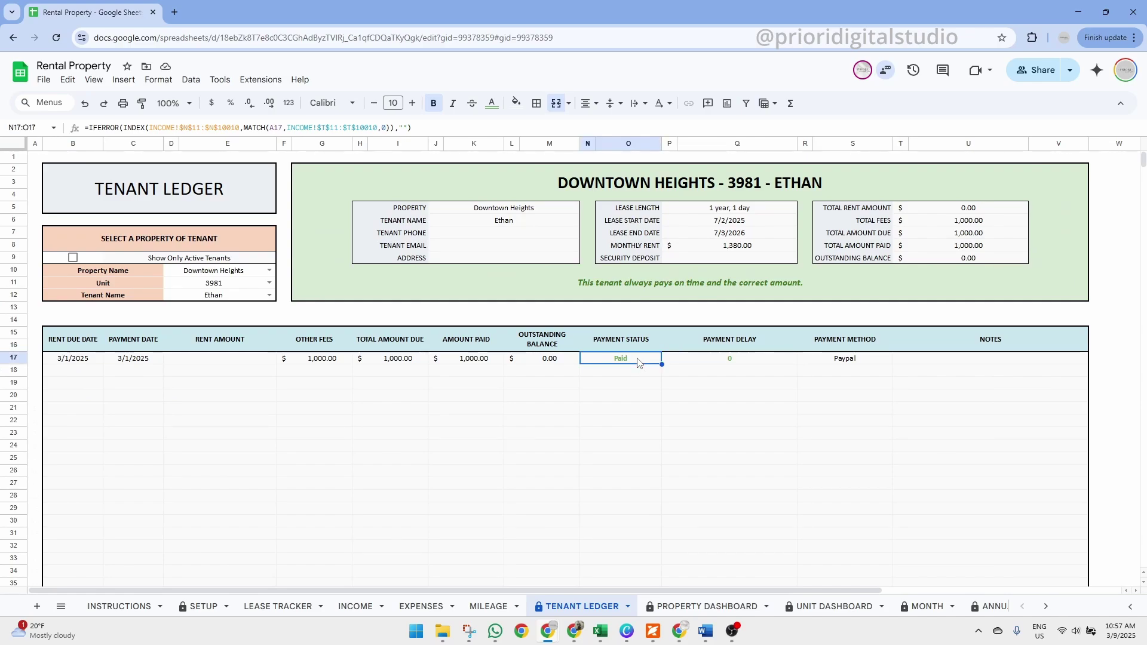
pyautogui.click(703, 365)
pyautogui.click(497, 284)
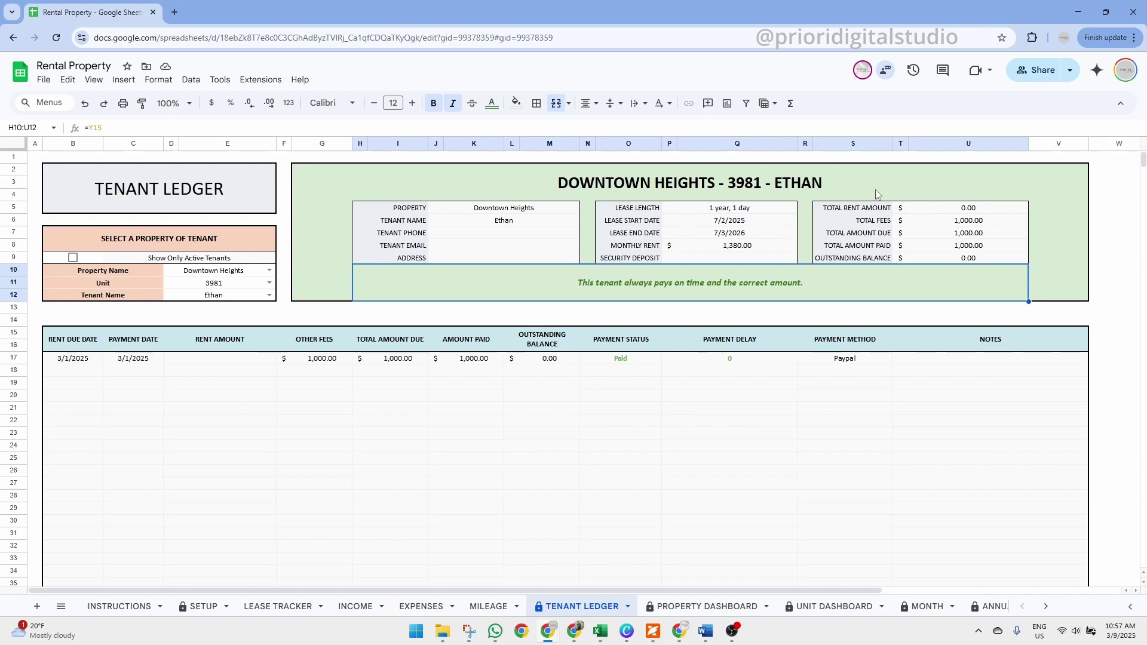
pyautogui.click(708, 360)
pyautogui.press('Left')
pyautogui.click(711, 360)
pyautogui.click(621, 360)
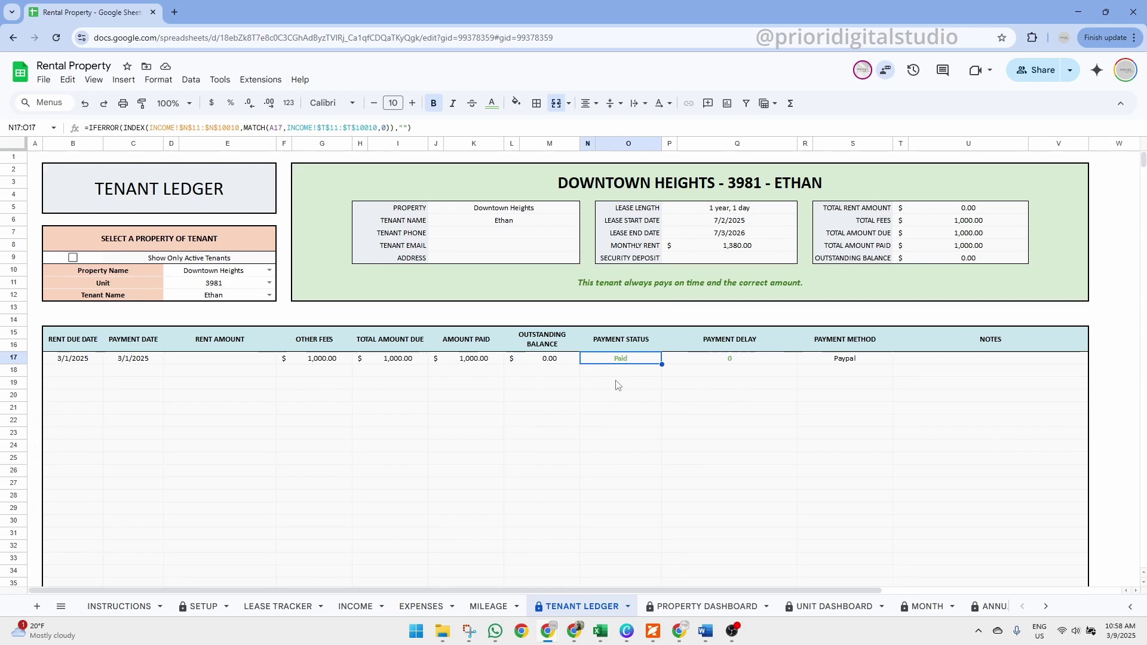
# Step: Switch the tenant ledger to property Bloc st octave, unit 3928, and choose the third tenant listed
pyautogui.click(272, 270)
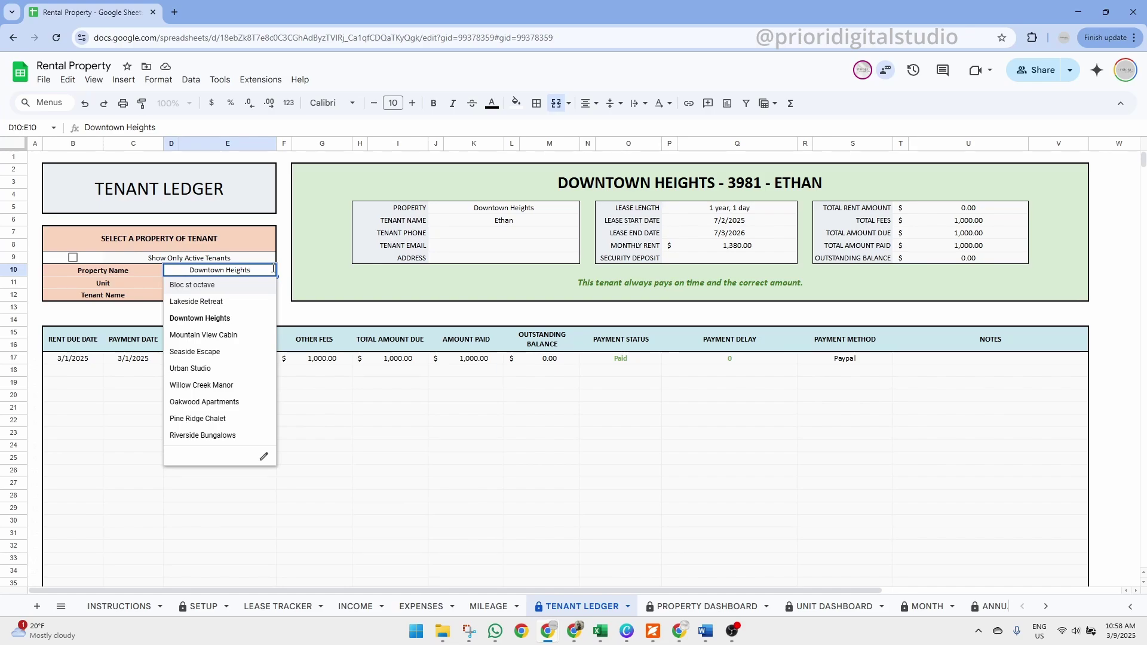
pyautogui.click(239, 285)
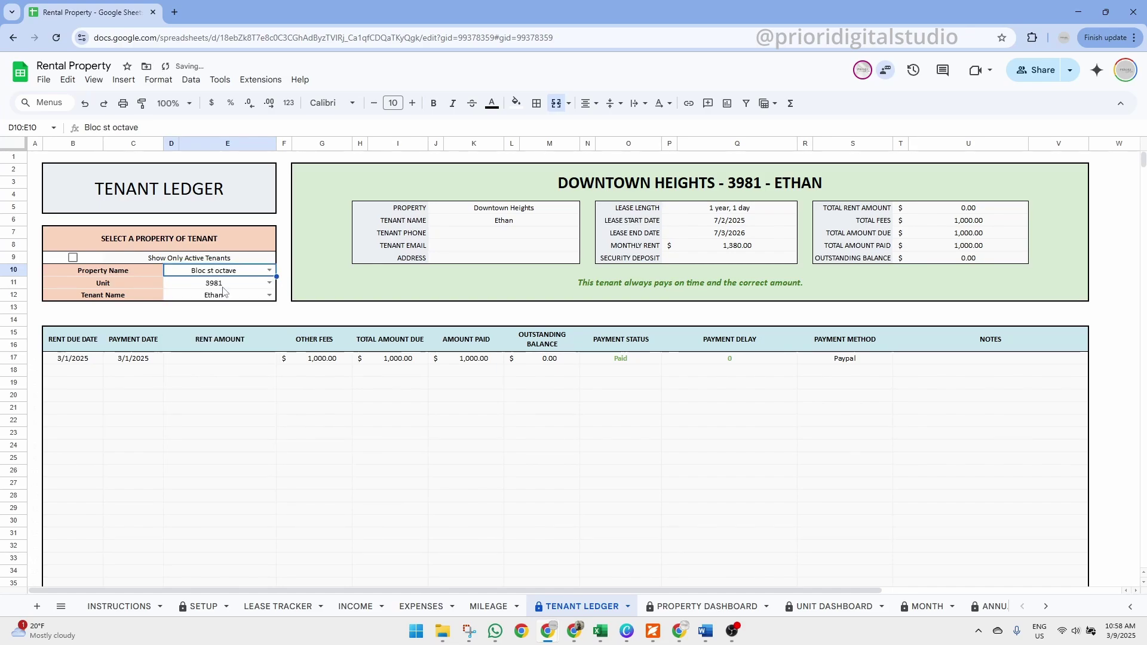
pyautogui.click(269, 282)
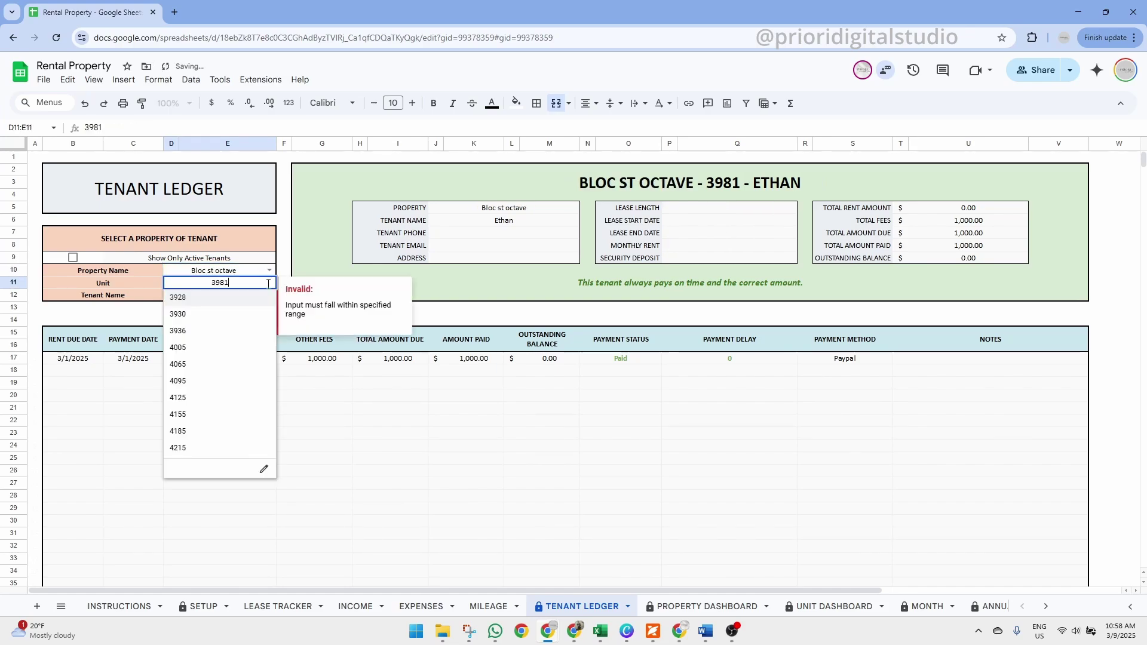
pyautogui.click(229, 297)
pyautogui.click(269, 295)
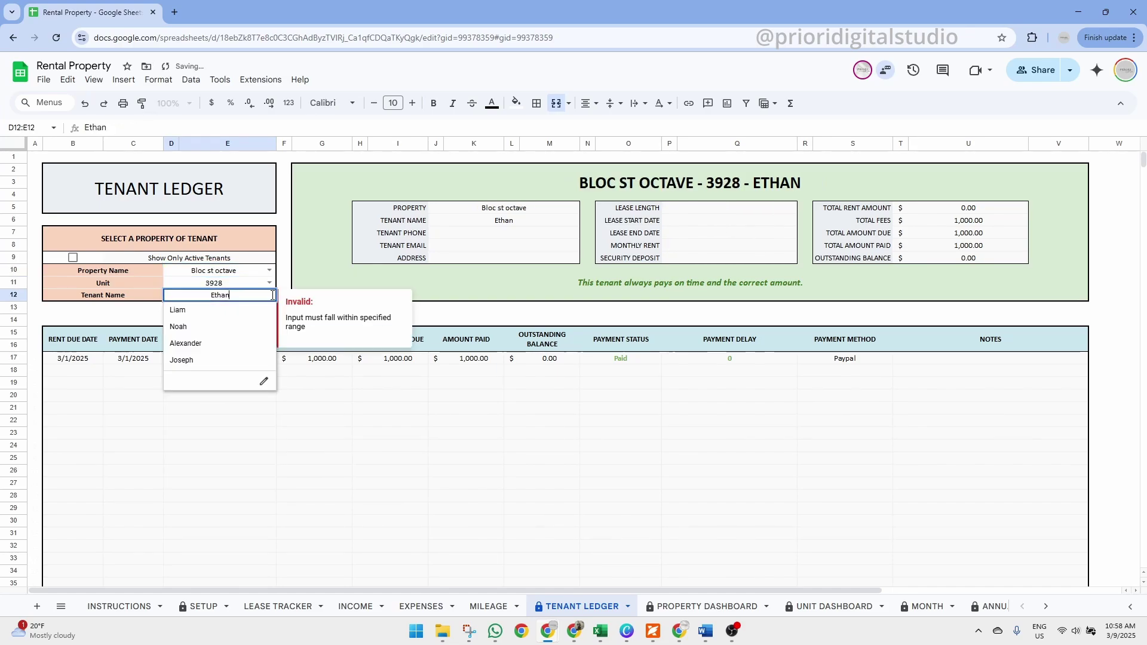
pyautogui.click(226, 344)
# Step: Examine the Bloc st octave tenant's outstanding balance message, partially paid and overpaid entries, and the March payment delay
pyautogui.click(444, 397)
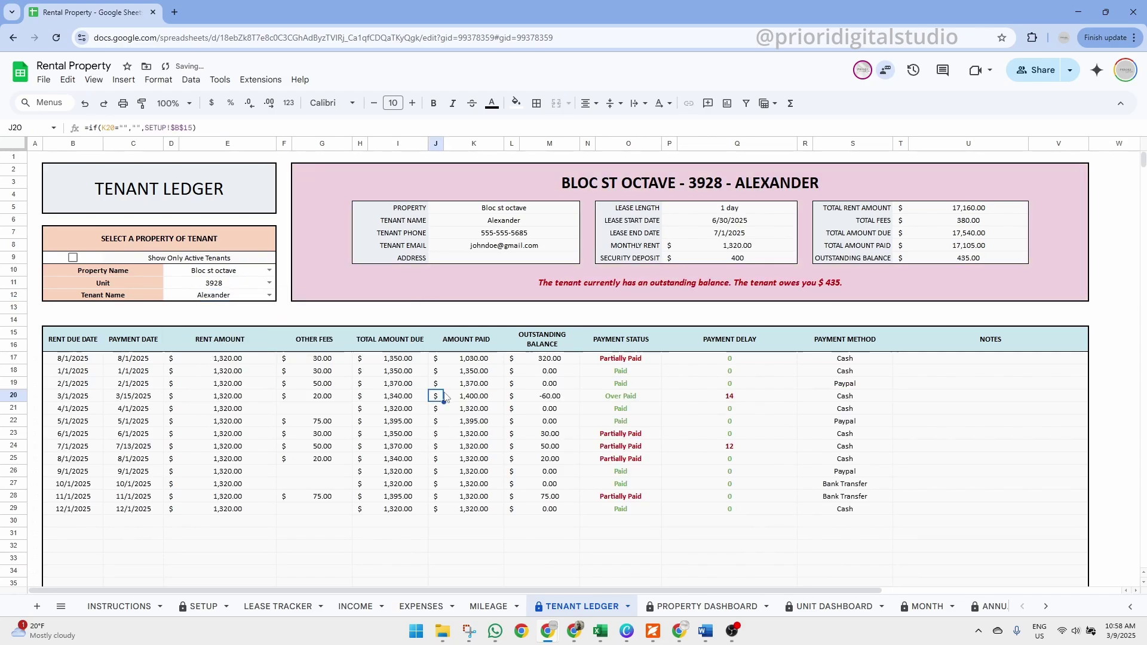
pyautogui.click(335, 179)
pyautogui.click(644, 297)
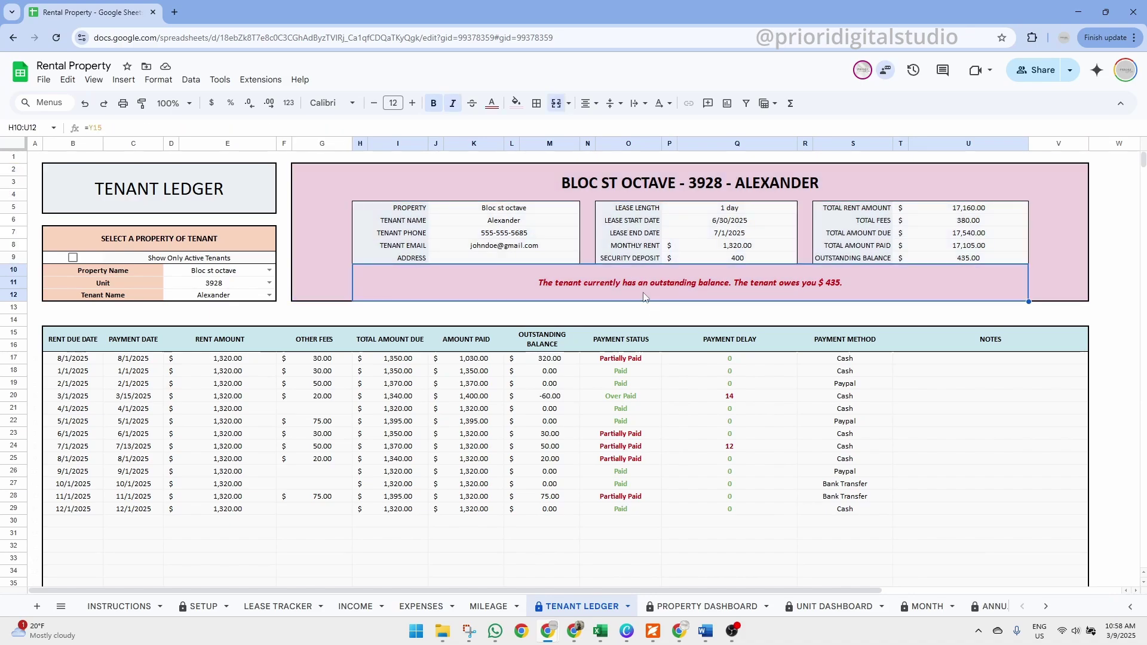
pyautogui.click(633, 360)
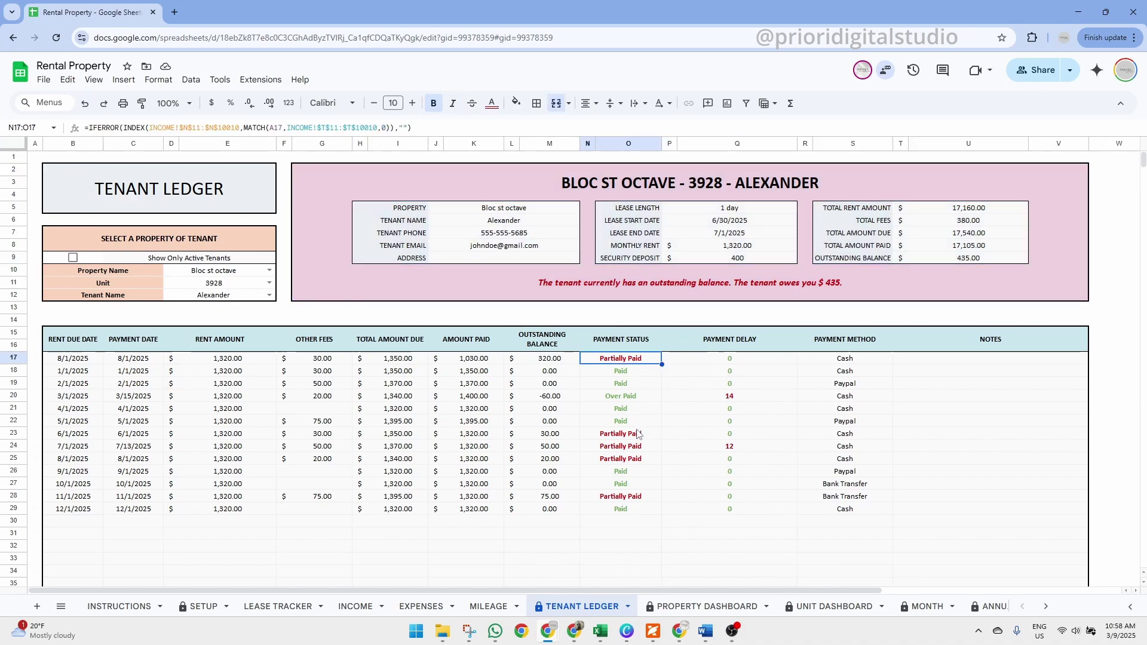
pyautogui.click(638, 435)
pyautogui.click(639, 398)
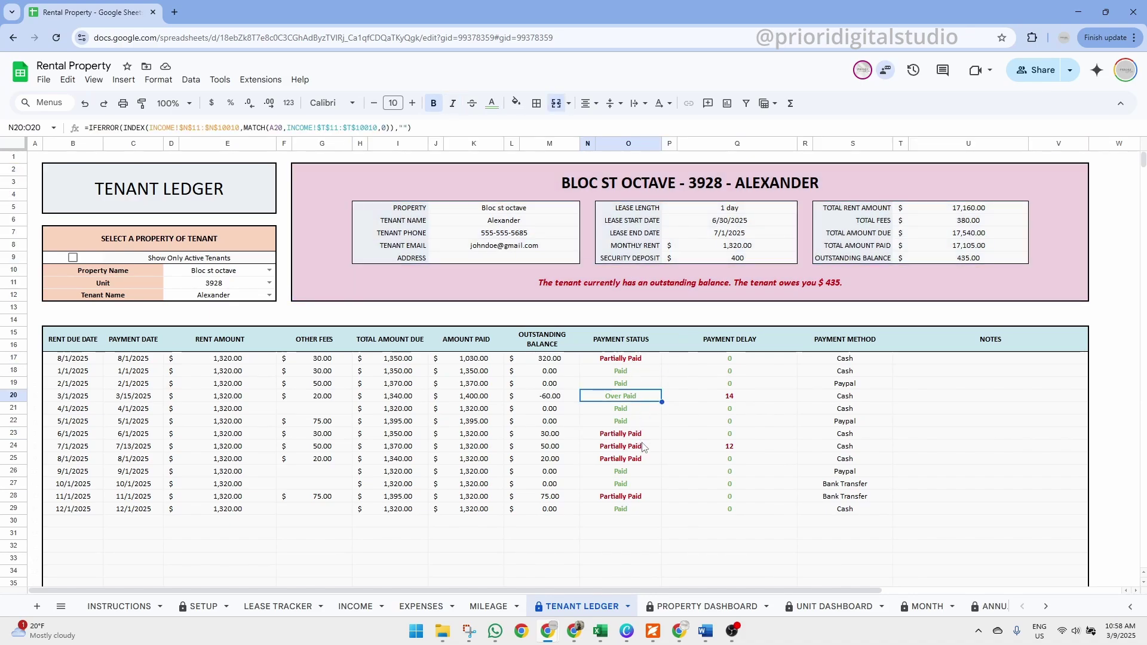
pyautogui.click(730, 402)
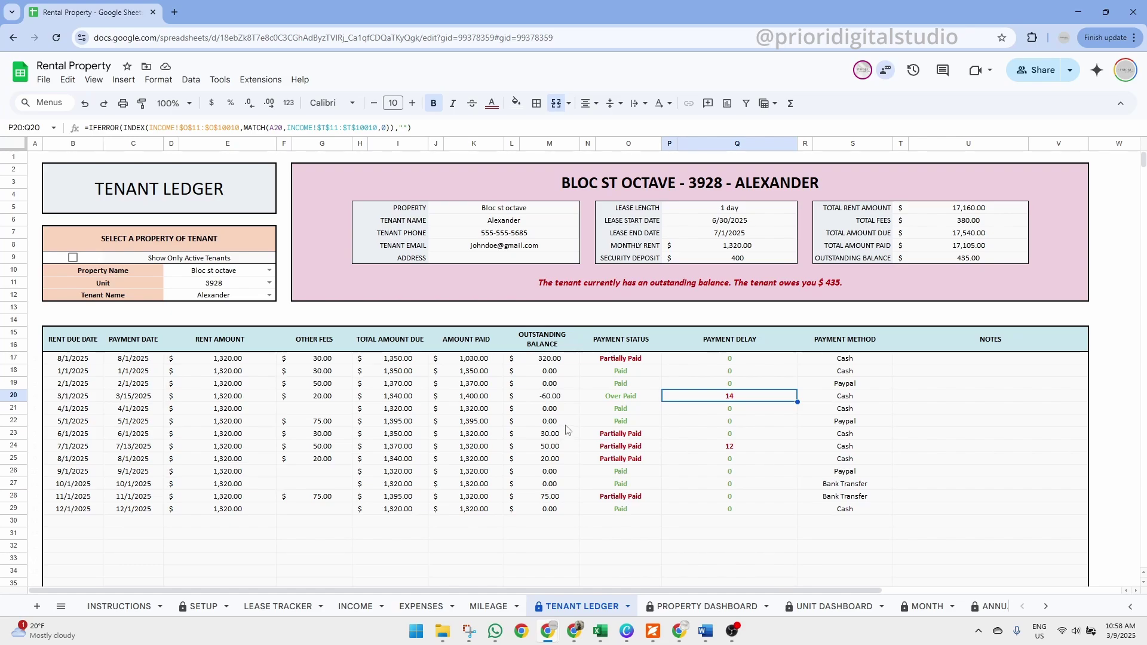
pyautogui.click(647, 288)
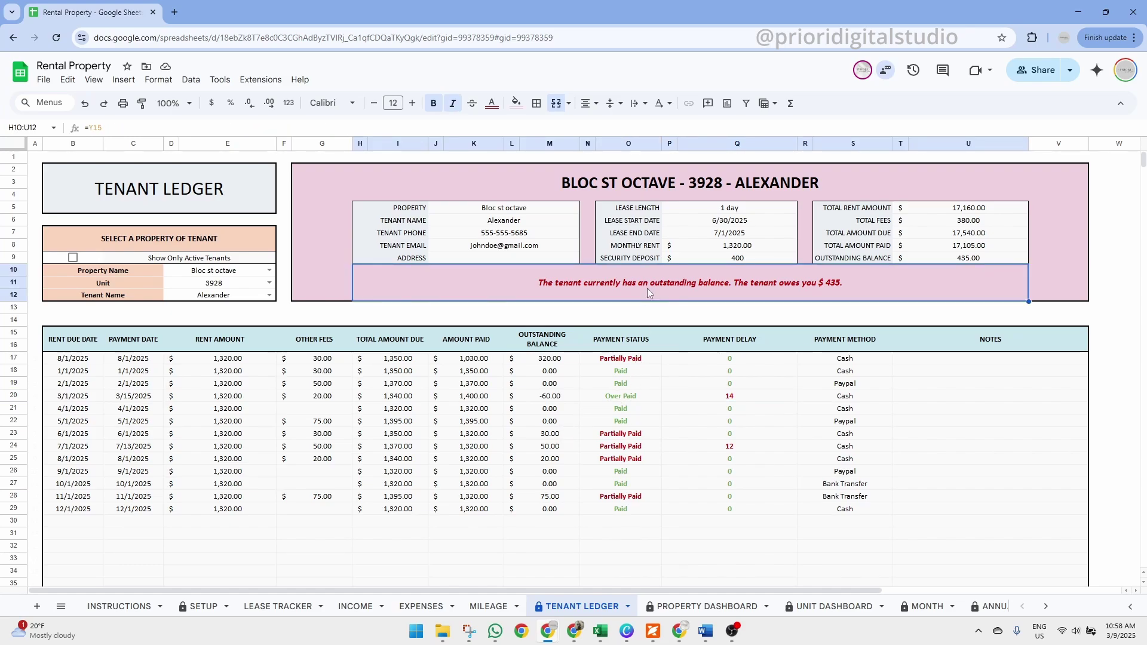
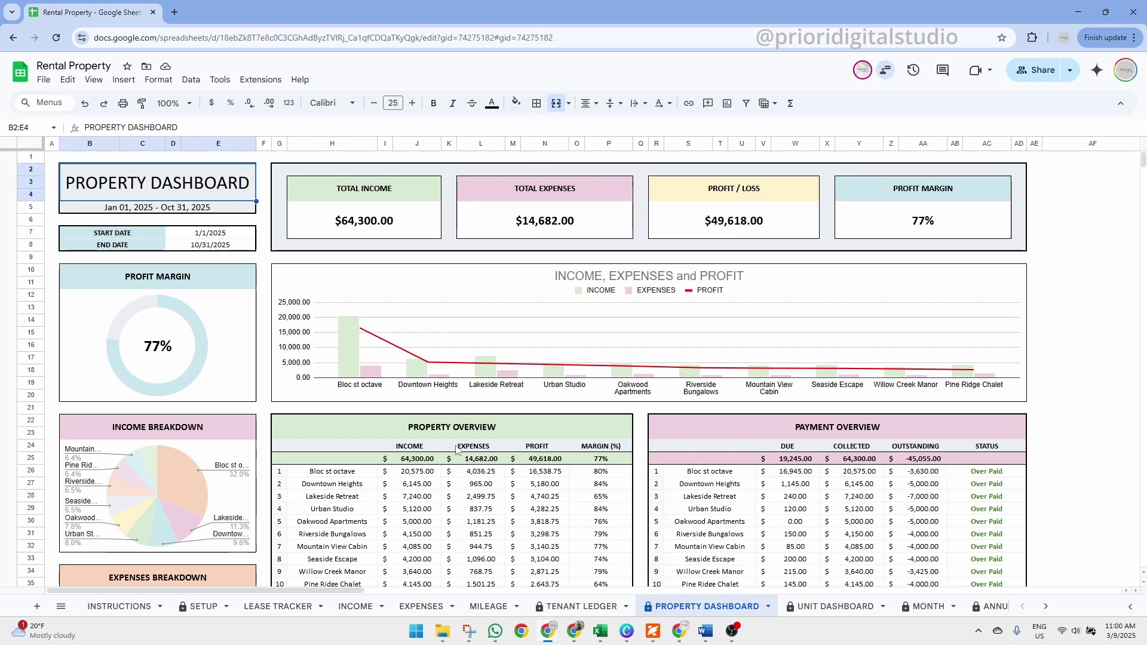
# Step: On the Property Dashboard sheet, review the Property Overview's income, expenses and profit columns and the start and end date fields
pyautogui.click(423, 449)
pyautogui.click(484, 453)
pyautogui.click(528, 453)
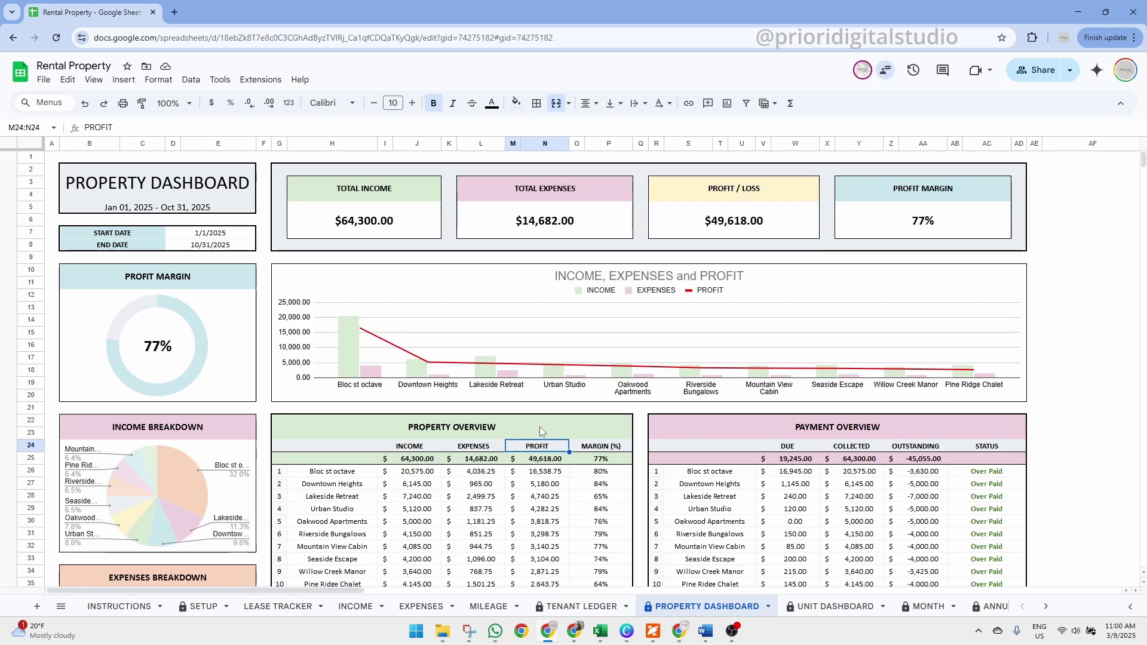
pyautogui.scroll(-2, 563, 419)
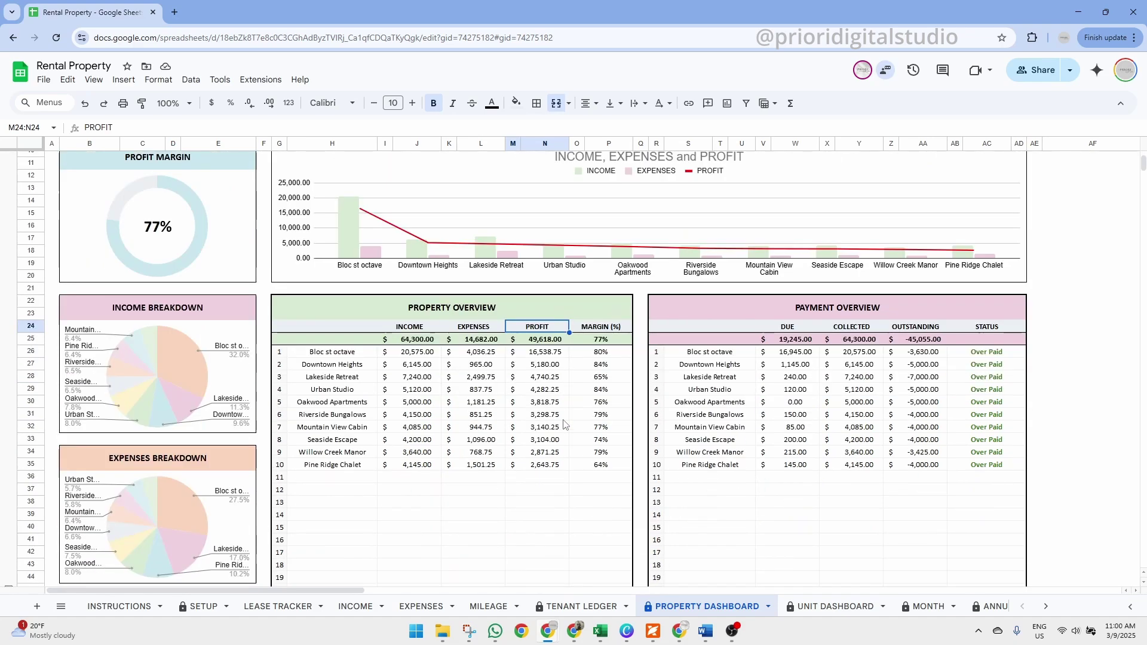
pyautogui.scroll(2, 562, 420)
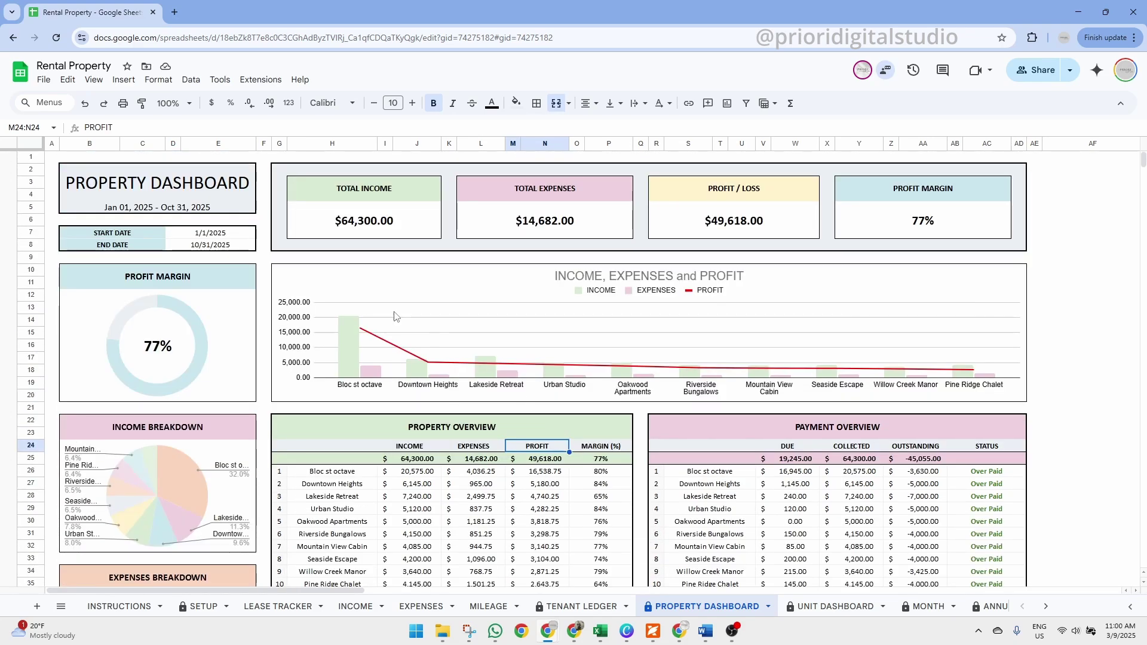
pyautogui.click(221, 235)
pyautogui.click(225, 246)
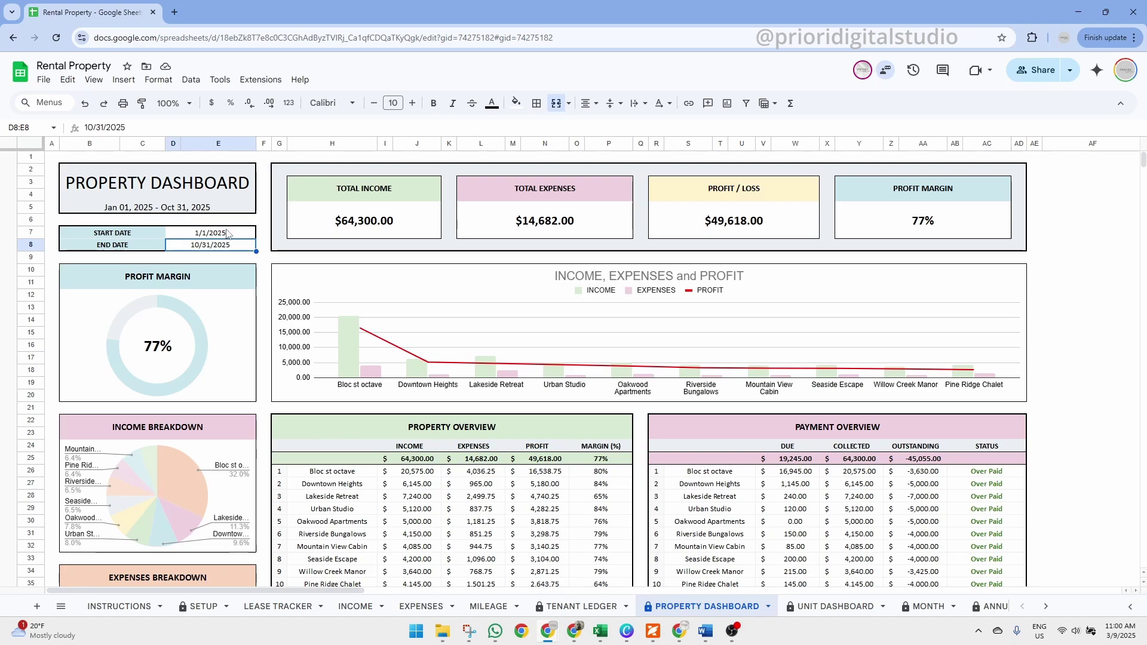
pyautogui.click(227, 234)
pyautogui.click(227, 248)
# Step: Review the dashboard's total income, total expenses, profit/loss and profit margin cards, plus the property and payment overview tables
pyautogui.click(333, 175)
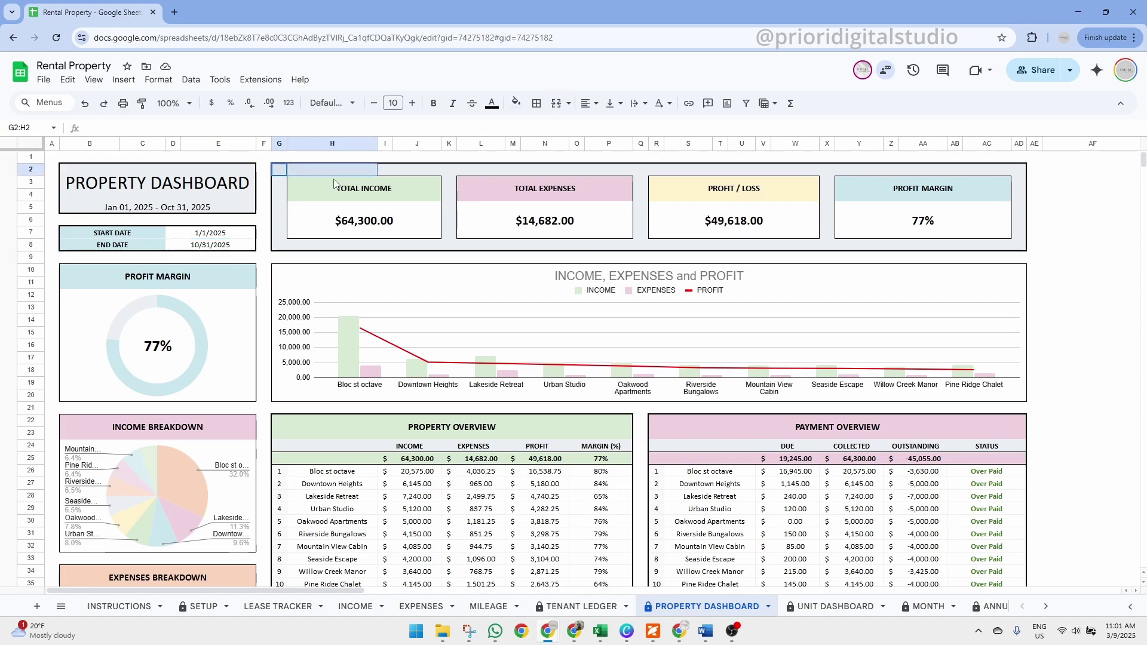
pyautogui.moveTo(333, 183); pyautogui.dragTo(1014, 252)
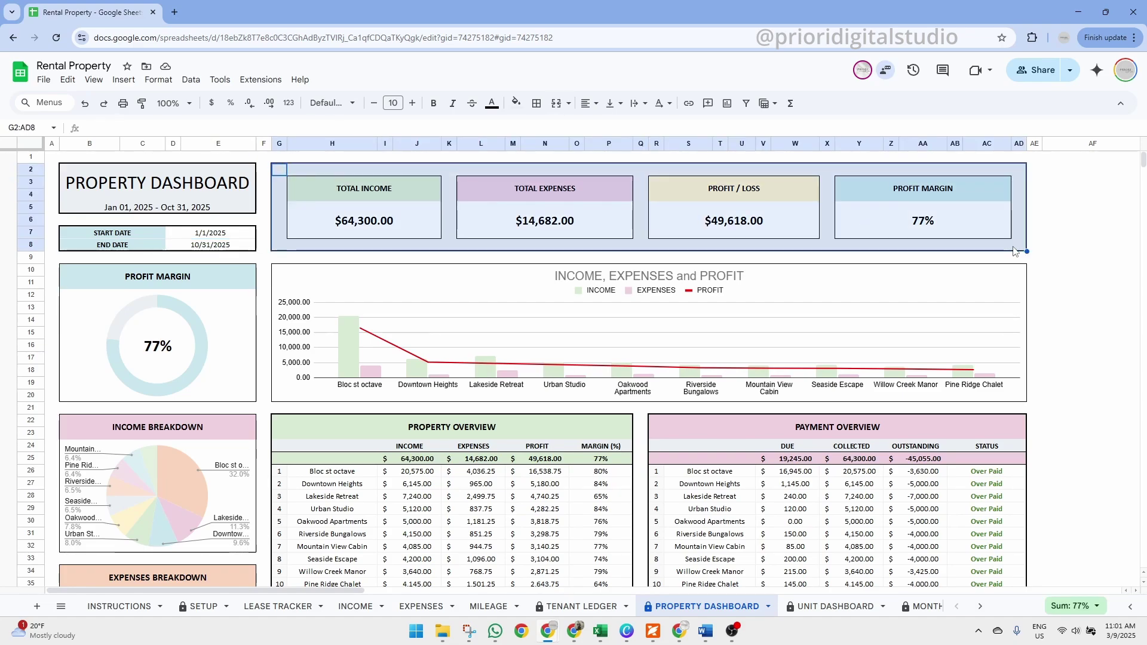
pyautogui.click(401, 179)
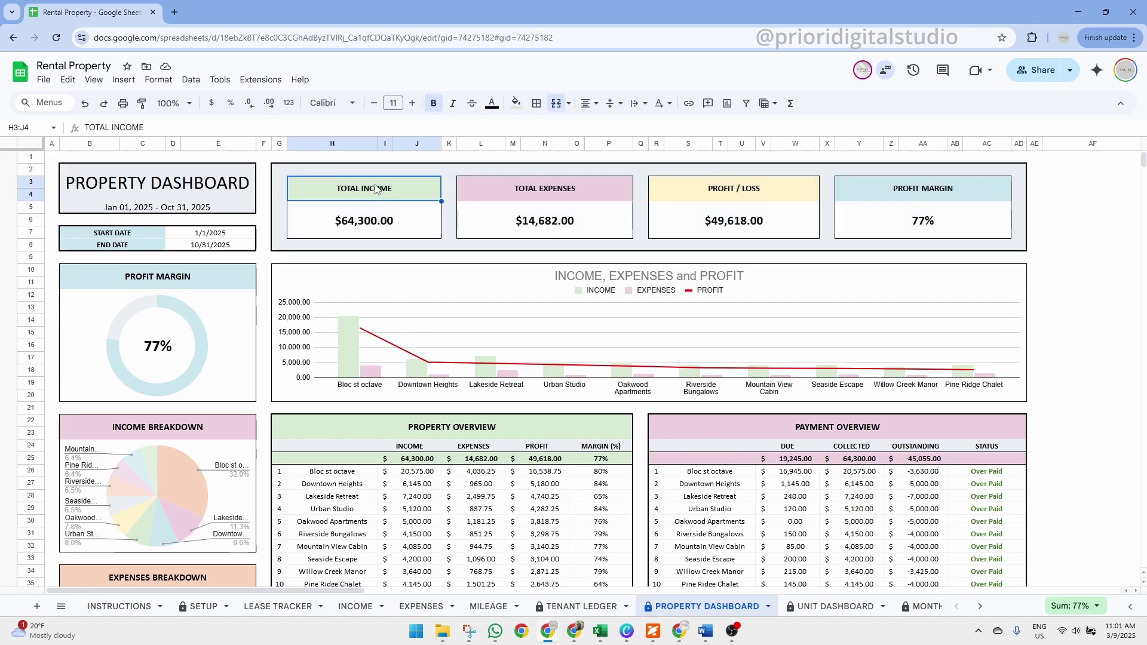
pyautogui.click(527, 196)
pyautogui.click(767, 196)
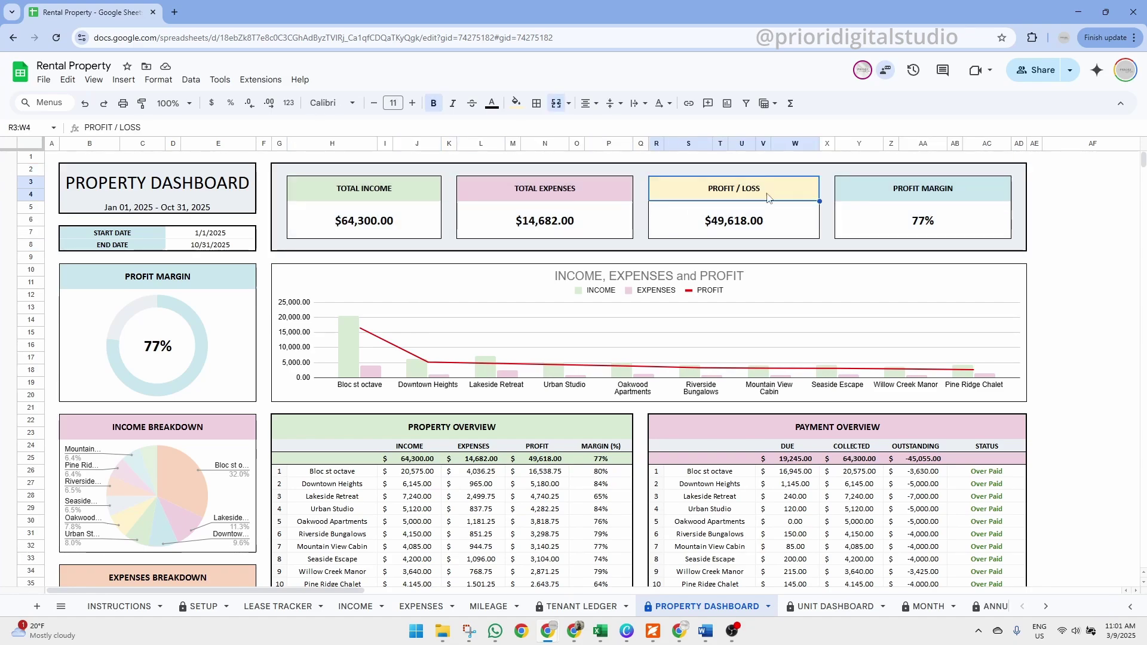
pyautogui.click(943, 196)
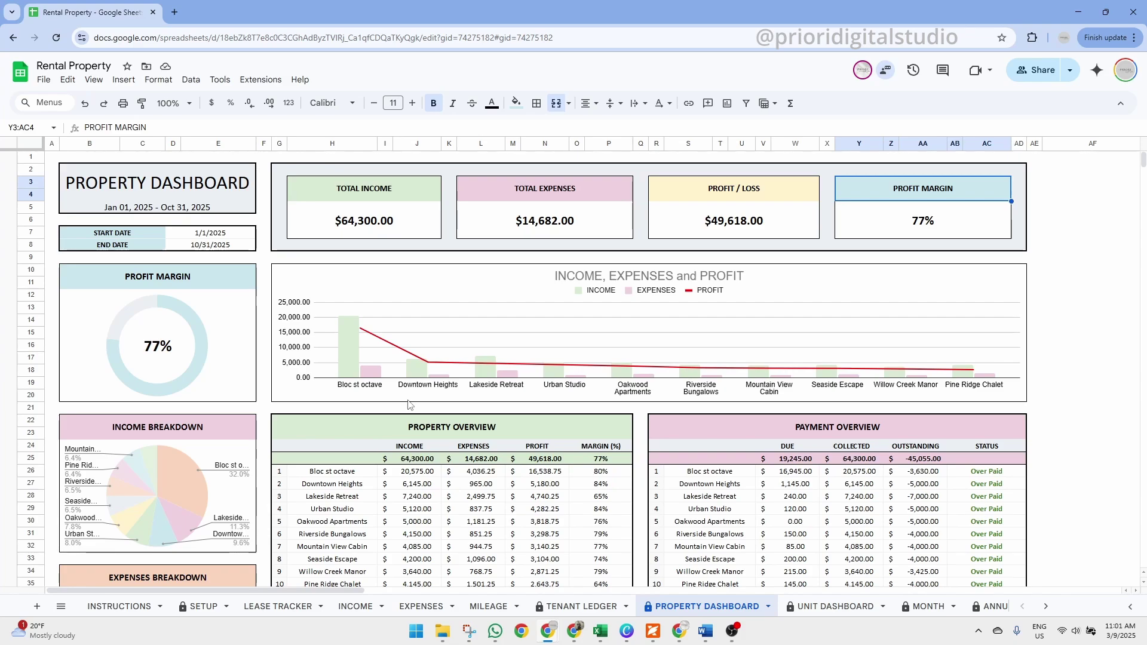
pyautogui.scroll(-2, 409, 404)
pyautogui.scroll(-3, 409, 404)
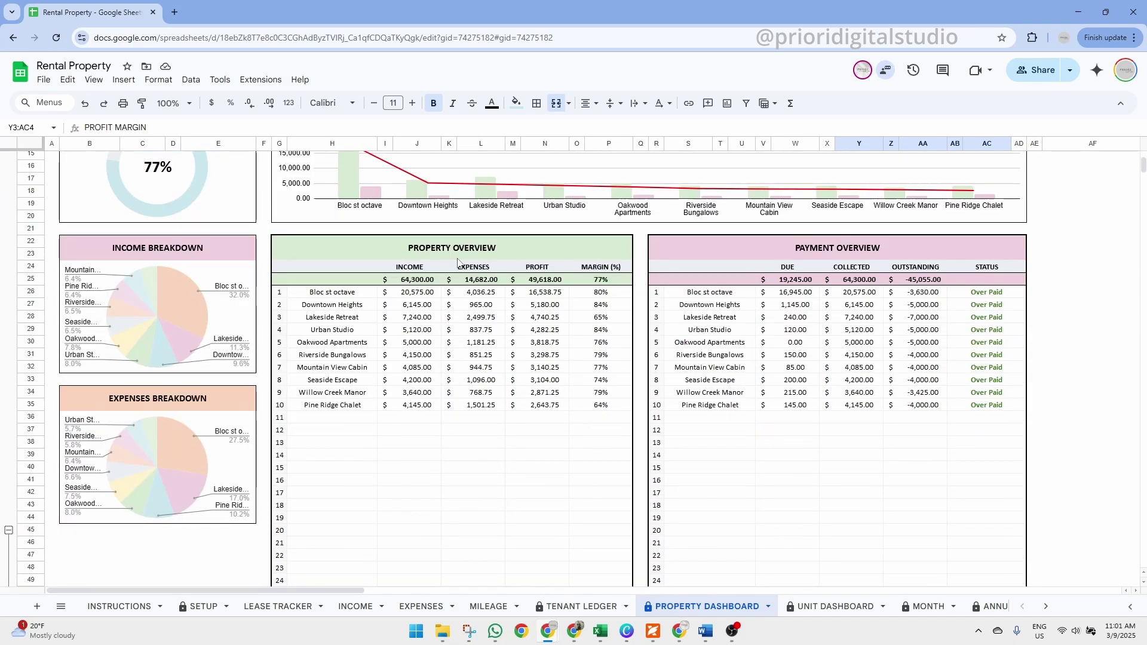
# Step: Examine the Property Overview table's income, expenses, profit and margin figures for each property
pyautogui.click(539, 255)
pyautogui.press('Right')
pyautogui.press('Left')
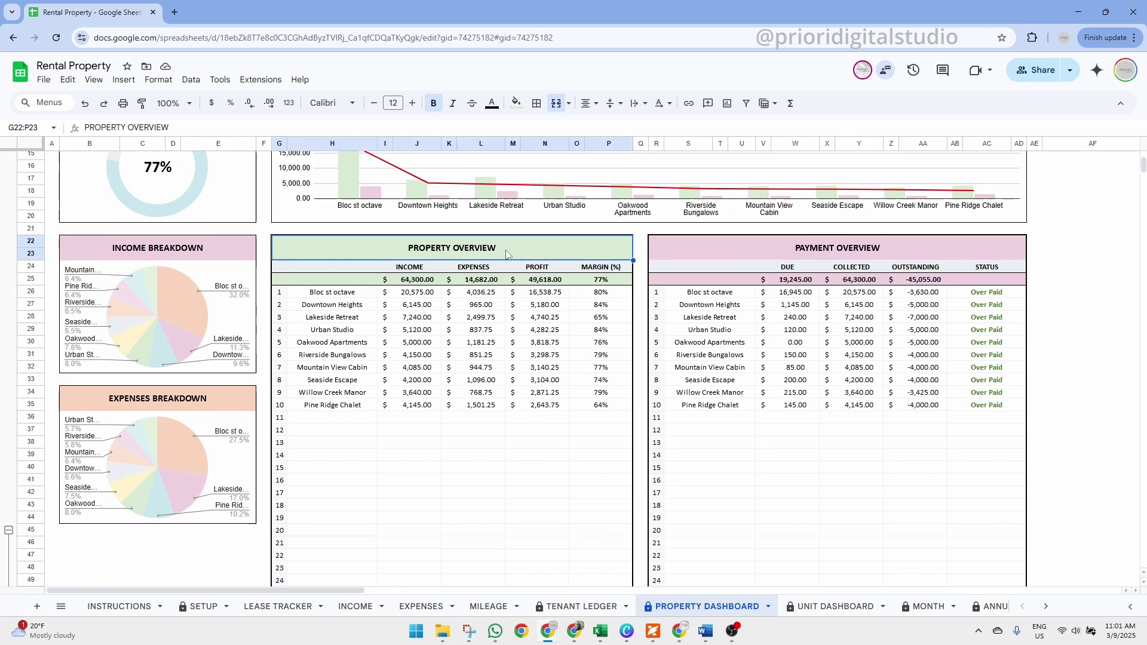
pyautogui.moveTo(340, 267); pyautogui.dragTo(596, 442)
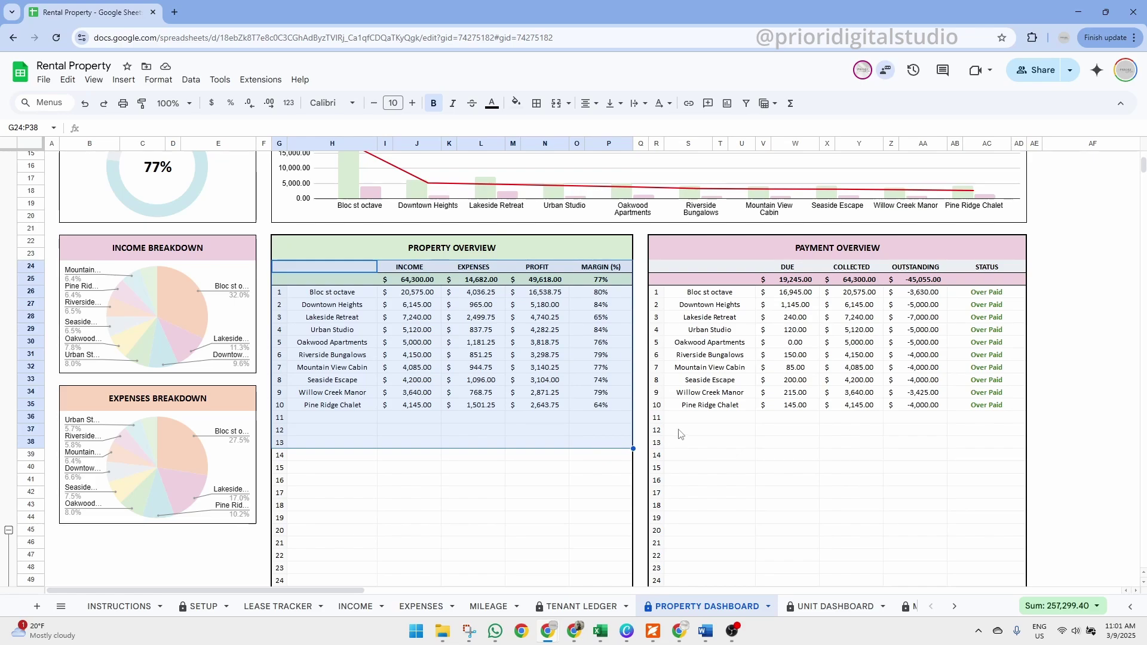
# Step: Examine the property dashboard's Payment Overview table, covering the due, collected, outstanding and status columns
pyautogui.click(721, 296)
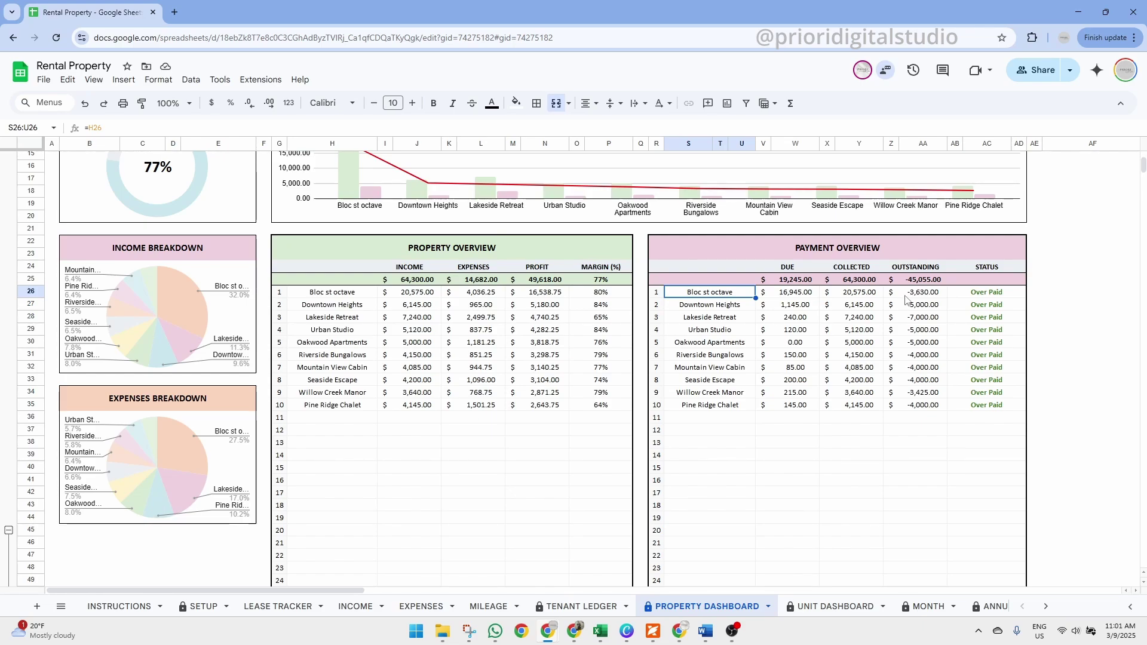
pyautogui.click(818, 270)
pyautogui.click(855, 270)
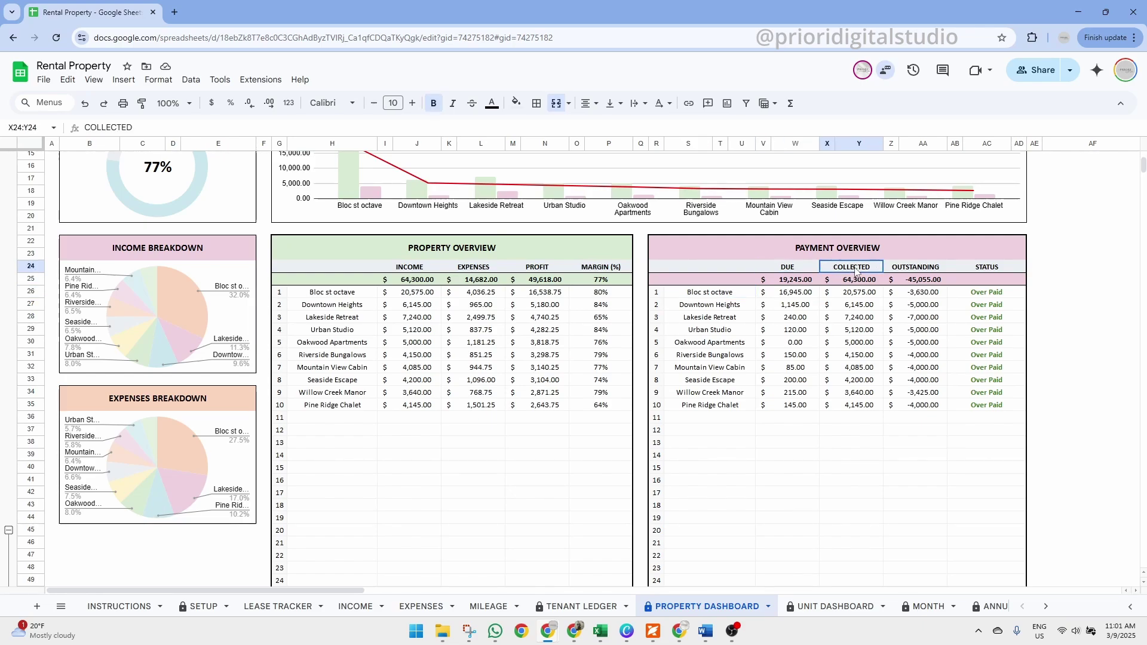
pyautogui.click(941, 270)
pyautogui.click(1001, 270)
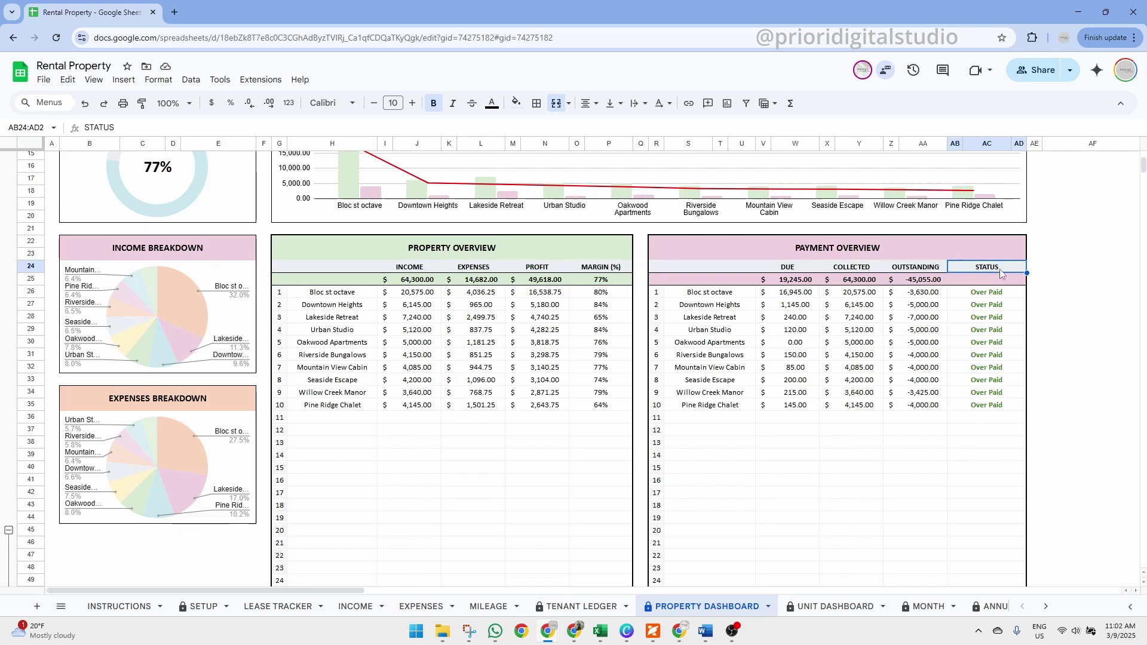
# Step: Review the property dashboard's profit margin, income breakdown and expenses breakdown charts
pyautogui.scroll(2, 206, 253)
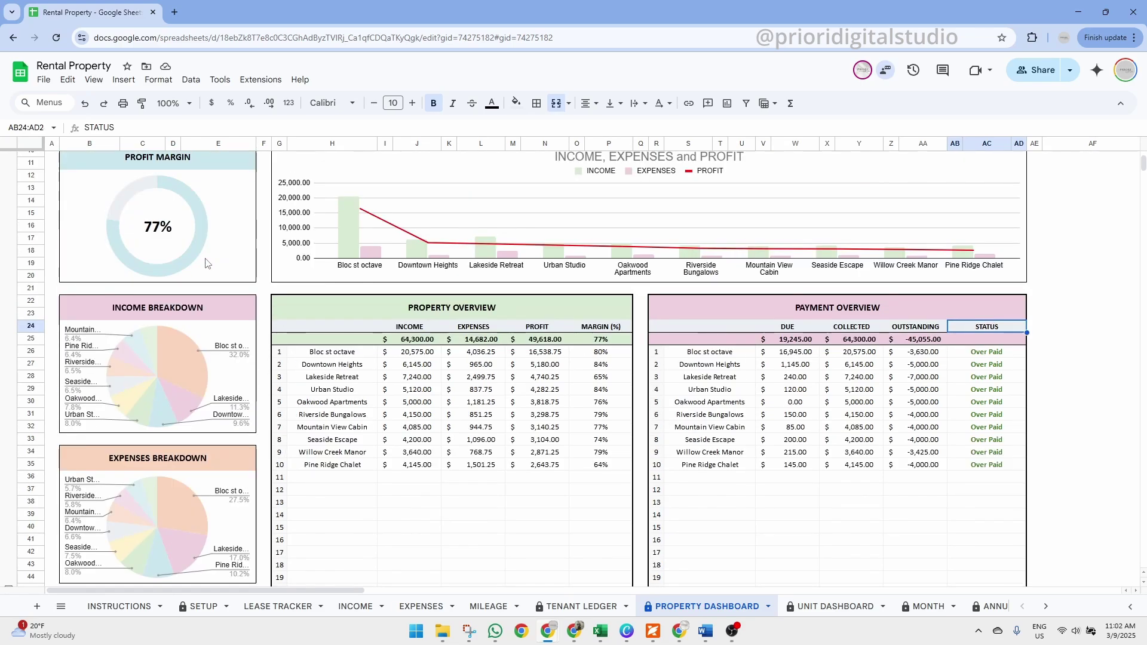
pyautogui.click(183, 158)
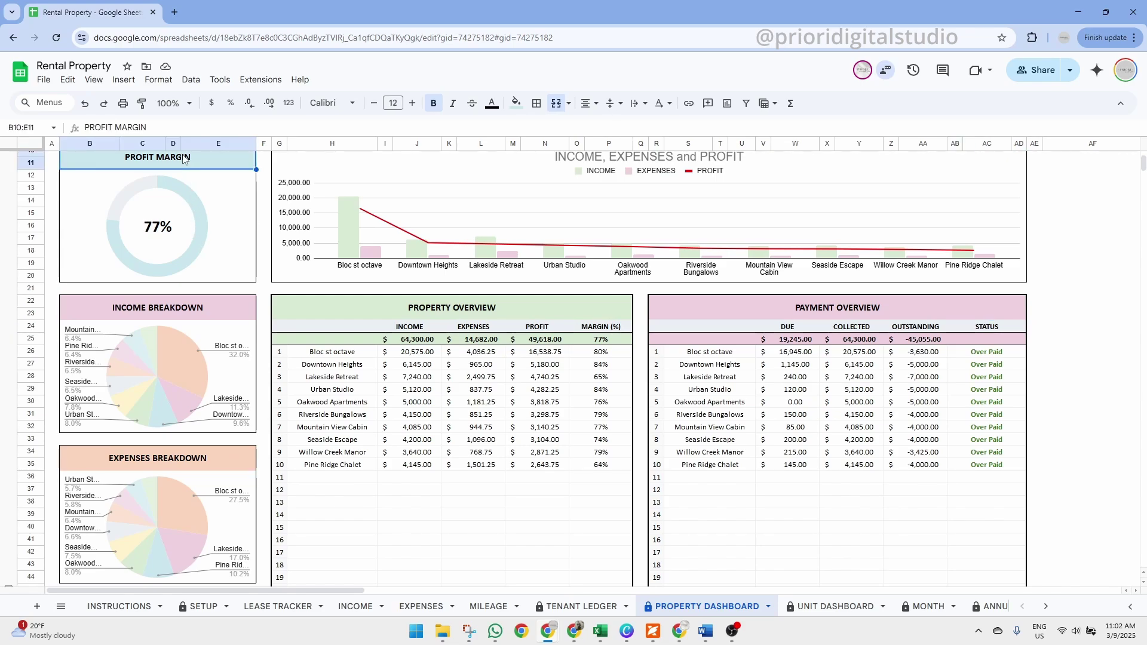
pyautogui.click(192, 315)
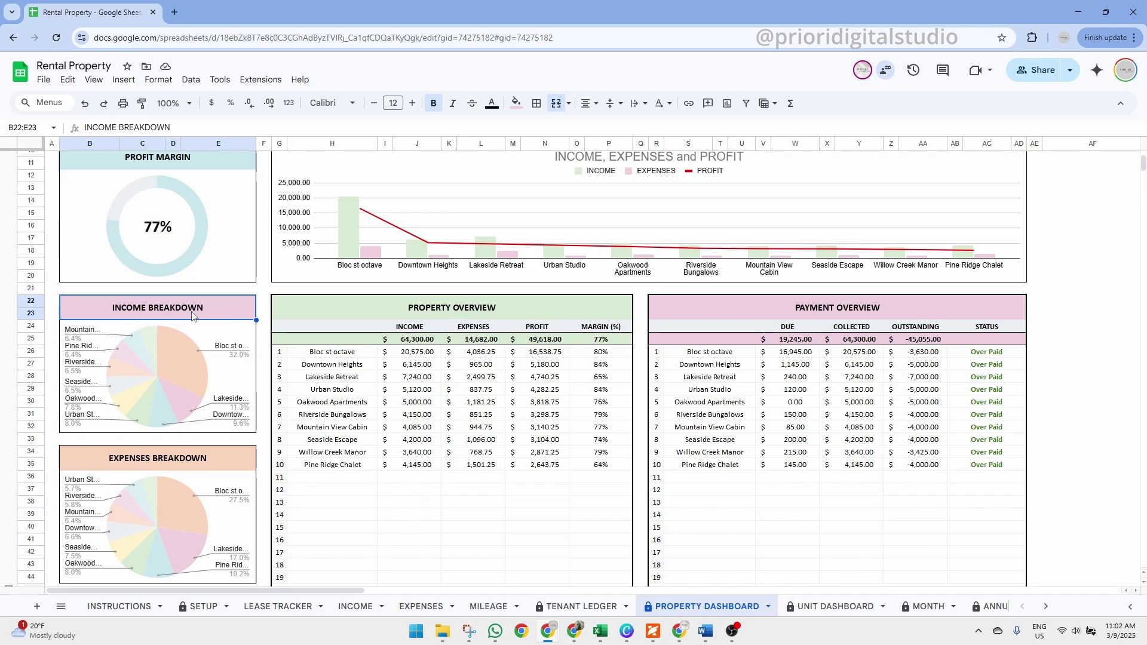
pyautogui.click(185, 469)
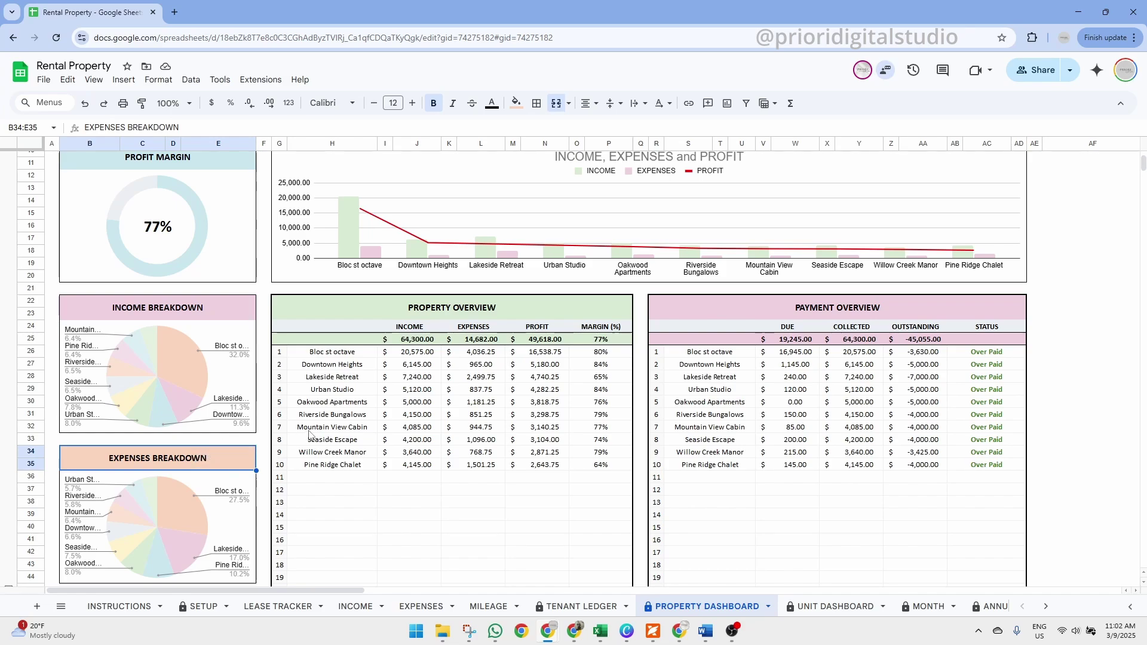
# Step: Review the Top Performing Properties section's rankings by income, profit and expenses
pyautogui.scroll(-1, 309, 434)
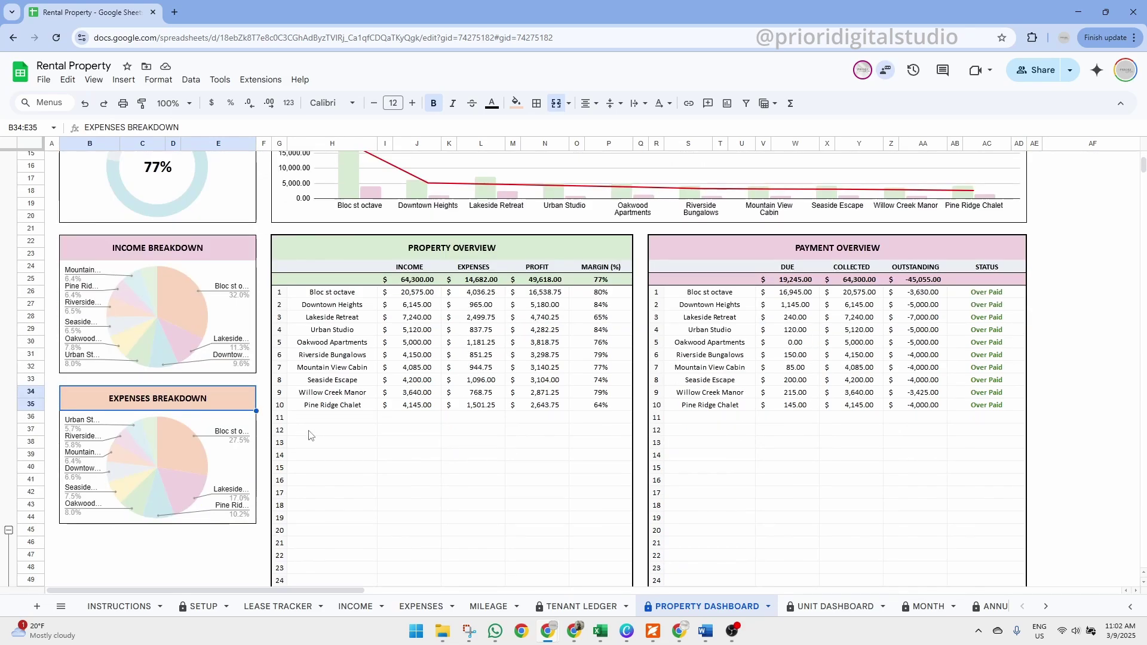
pyautogui.scroll(-7, 309, 434)
pyautogui.scroll(-5, 308, 435)
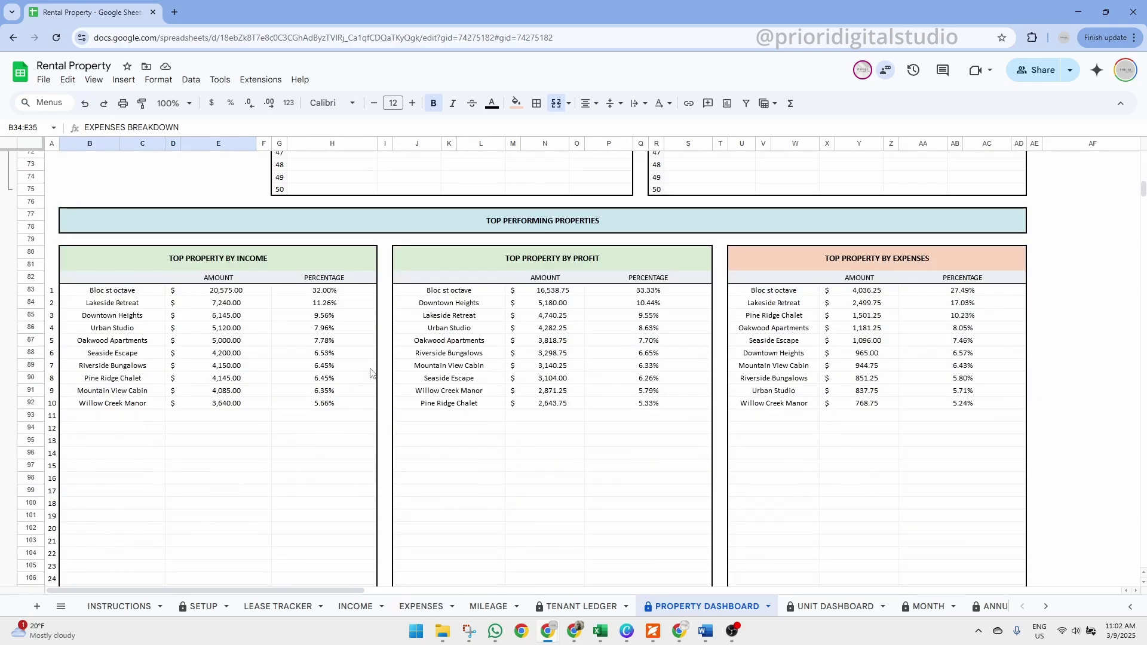
pyautogui.click(536, 226)
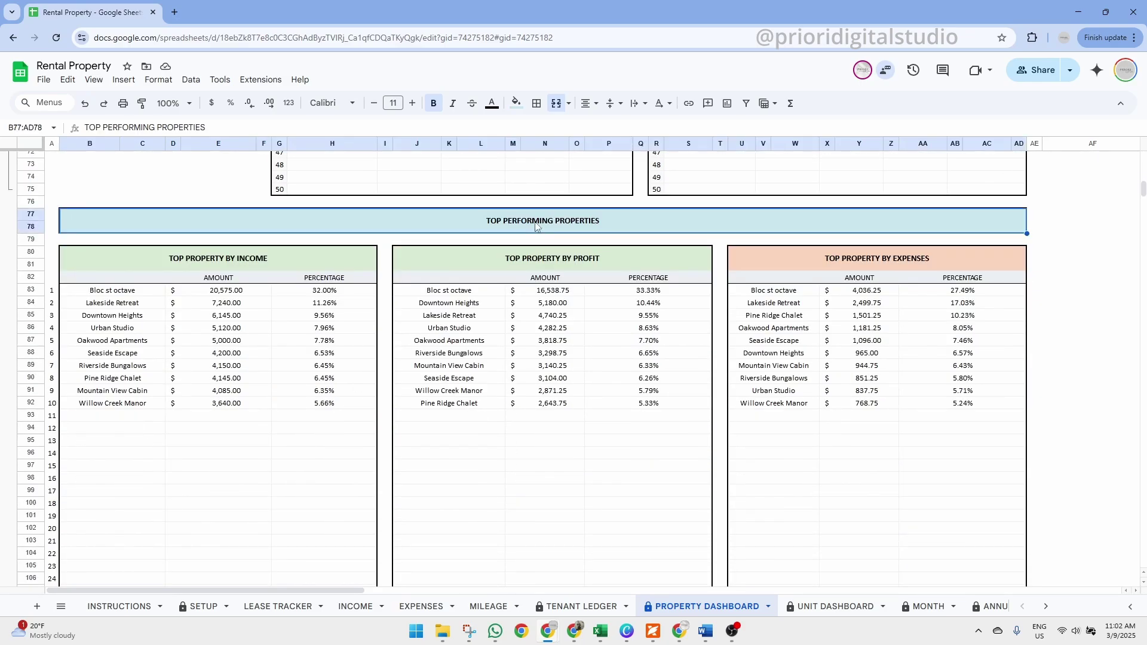
pyautogui.click(229, 261)
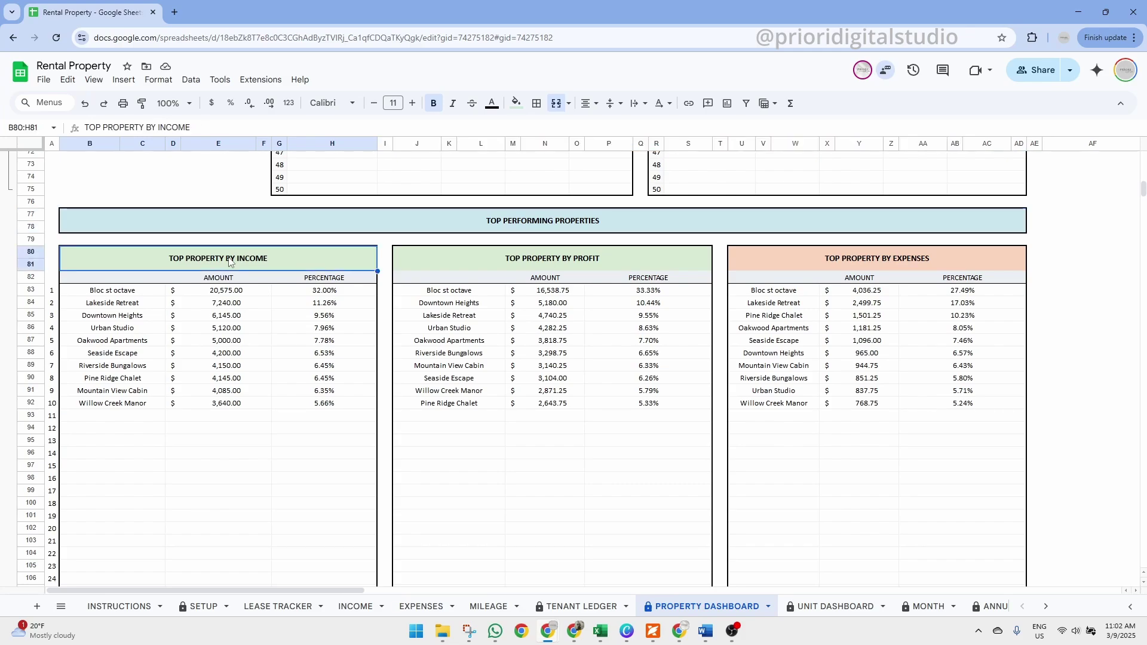
pyautogui.click(536, 258)
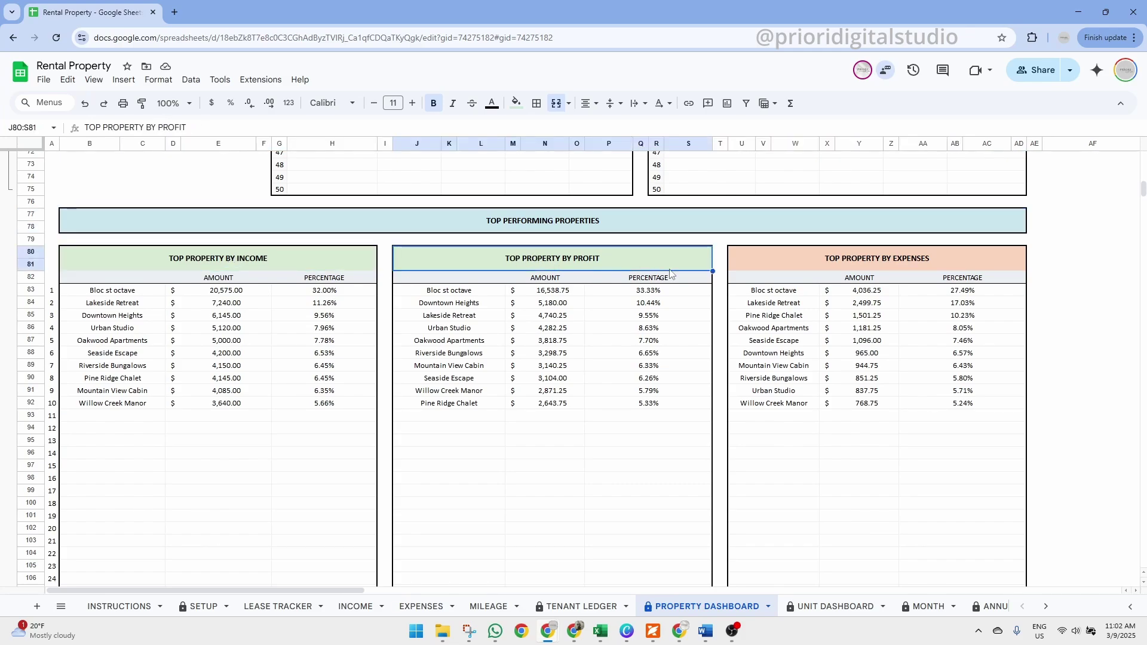
pyautogui.click(876, 263)
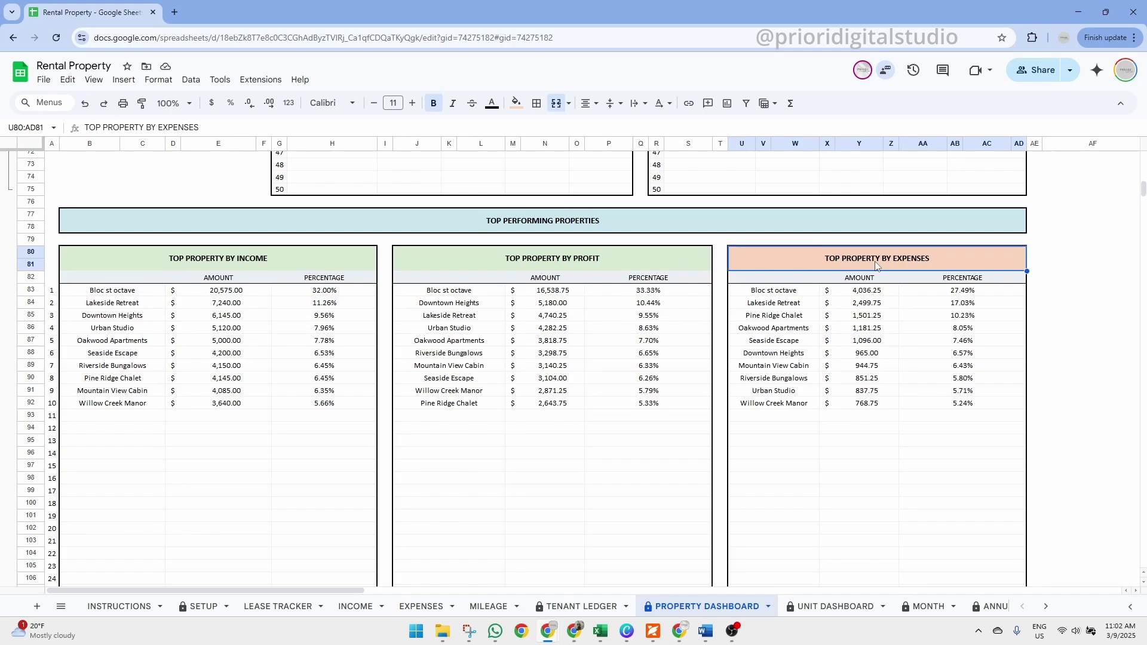
pyautogui.scroll(20, 876, 265)
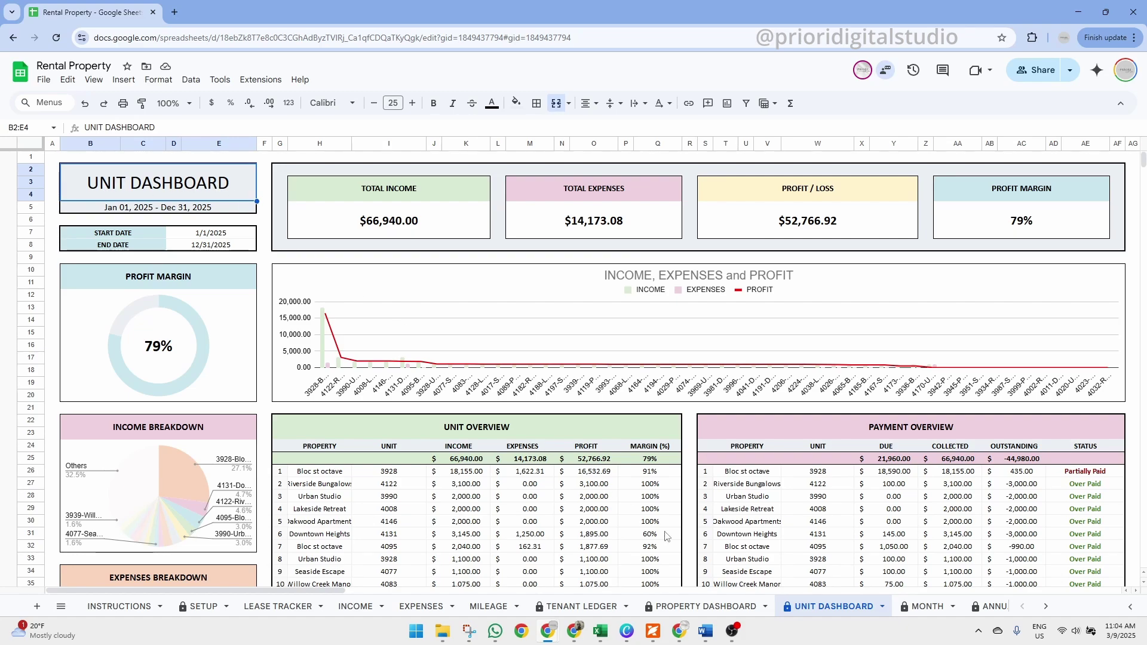
# Step: On the Unit Dashboard sheet, review the Unit Overview's unit and property columns and the start and end date fields
pyautogui.scroll(-5, 685, 613)
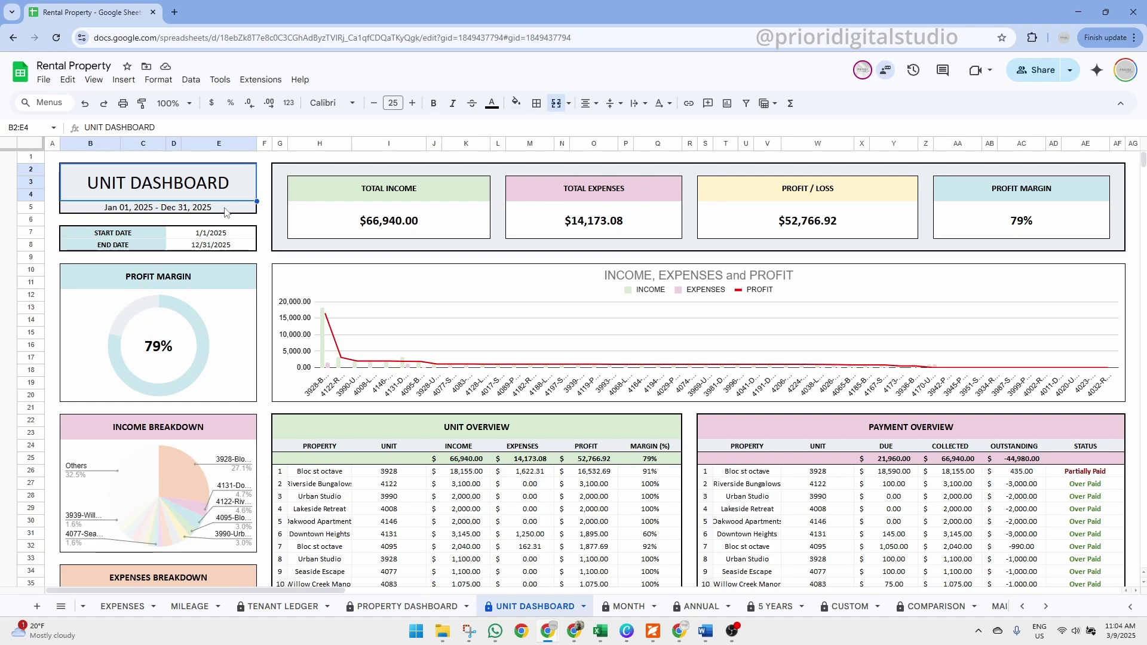
pyautogui.click(396, 448)
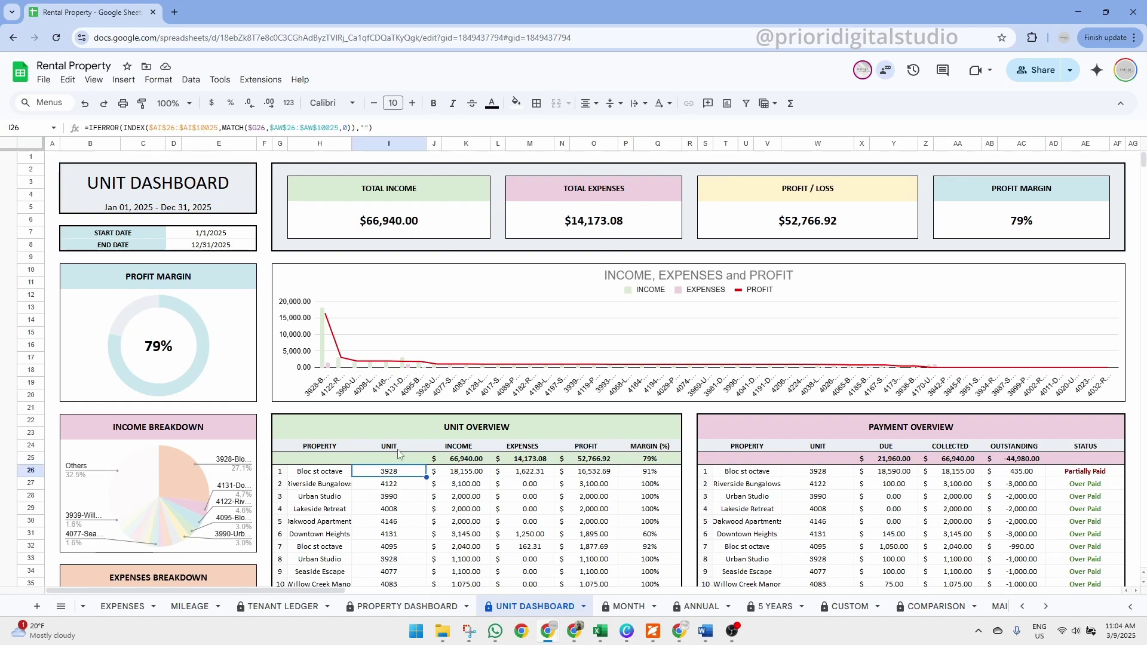
pyautogui.click(327, 452)
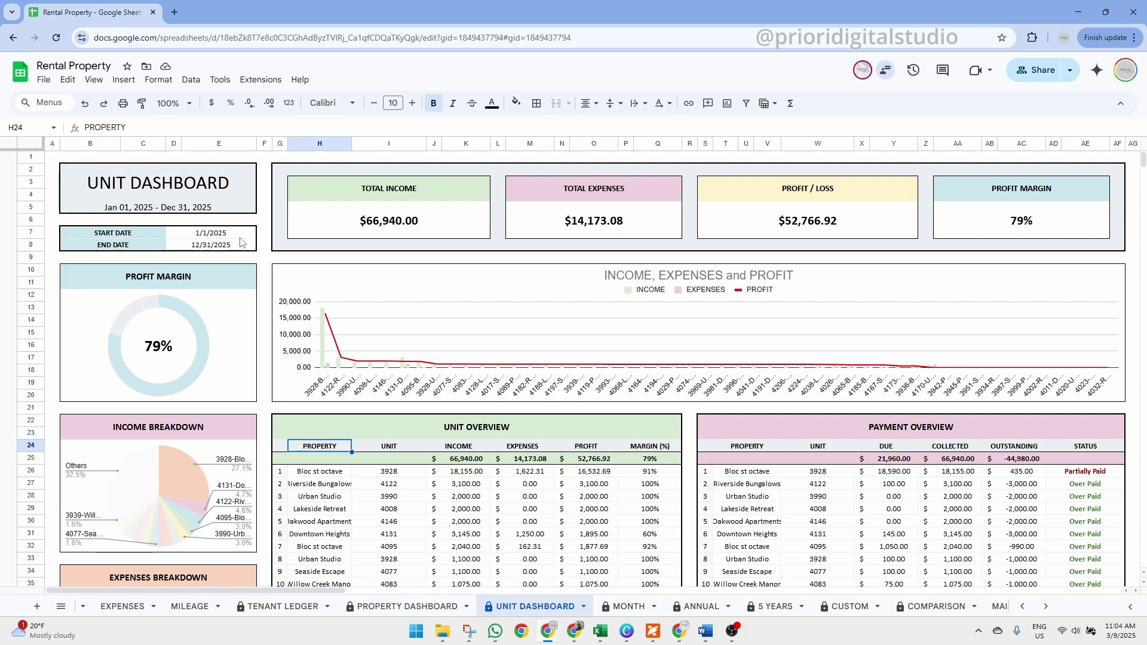
pyautogui.moveTo(126, 239); pyautogui.dragTo(219, 238)
pyautogui.click(219, 247)
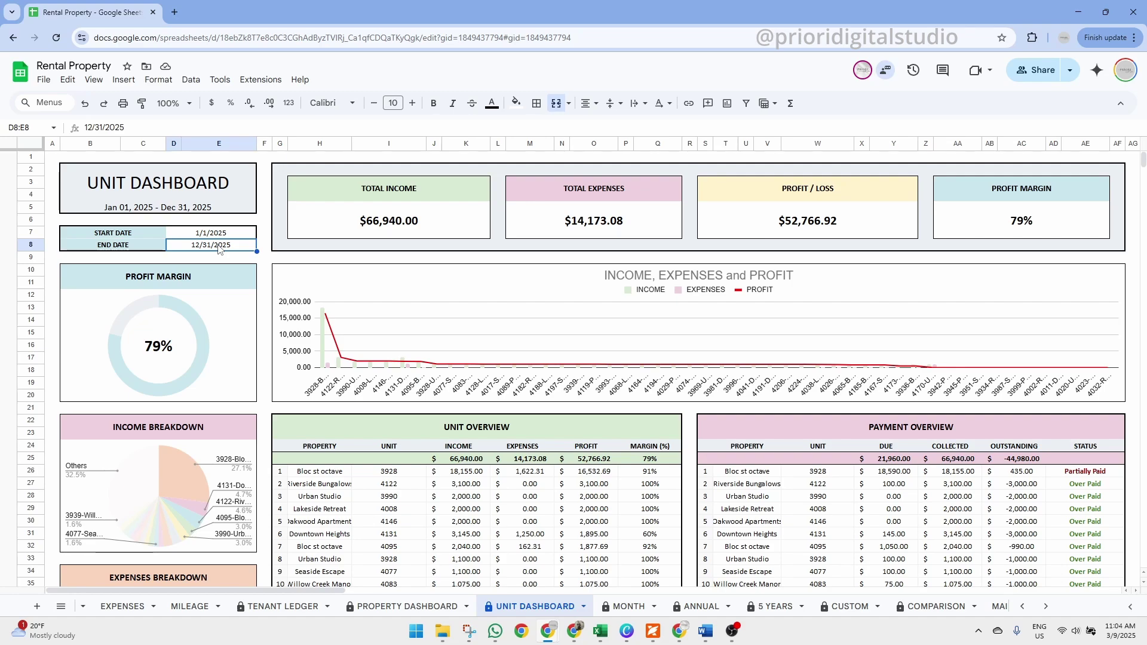
# Step: Review the unit dashboard's total income, total expenses, profit/loss and profit margin cards
pyautogui.click(332, 206)
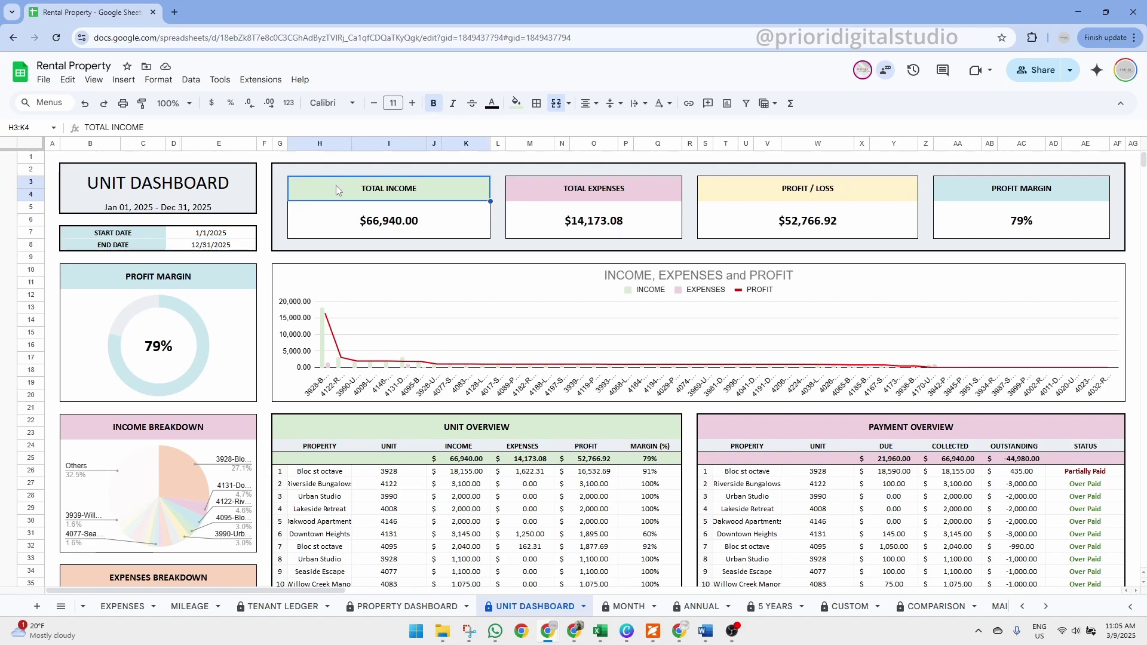
pyautogui.moveTo(336, 190); pyautogui.dragTo(1076, 190)
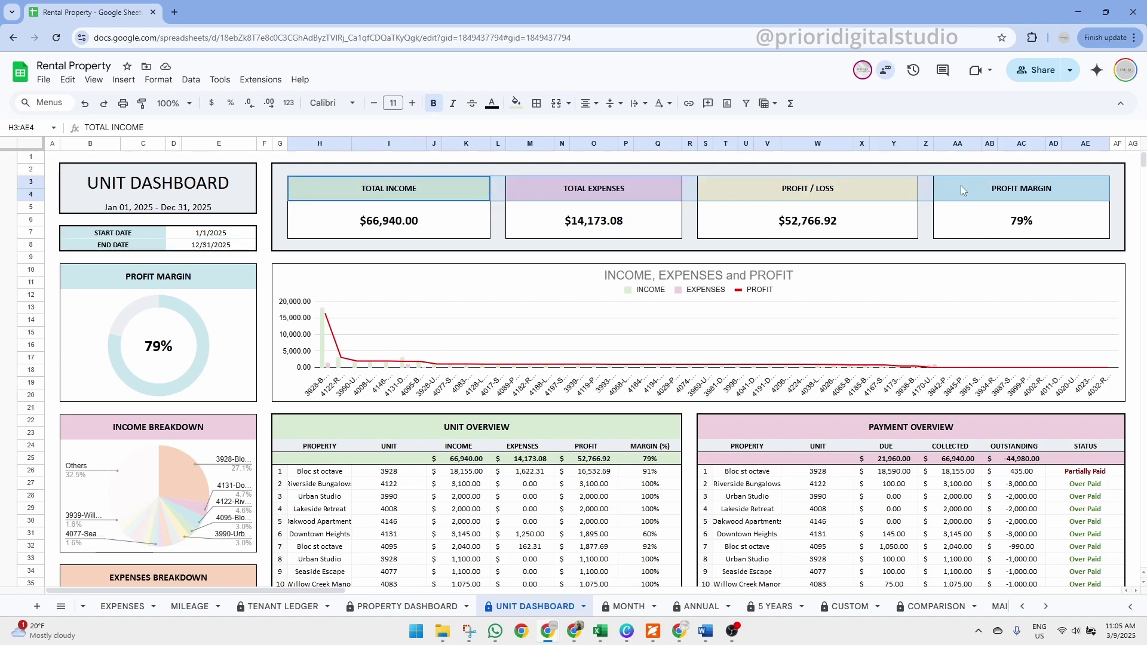
pyautogui.click(413, 190)
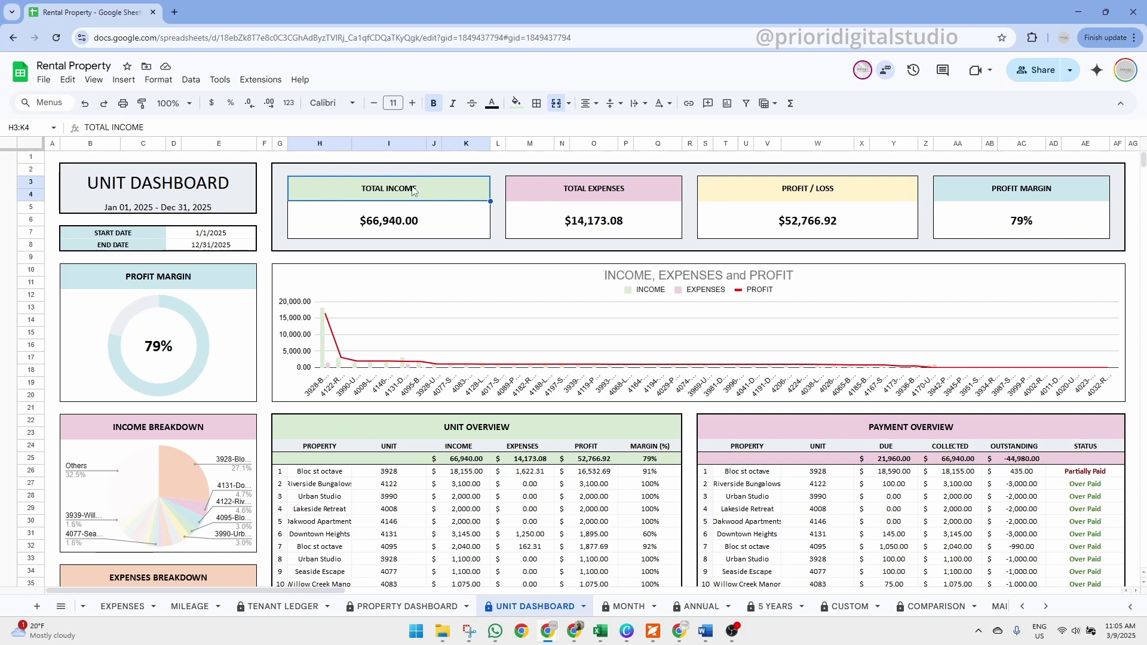
pyautogui.click(660, 198)
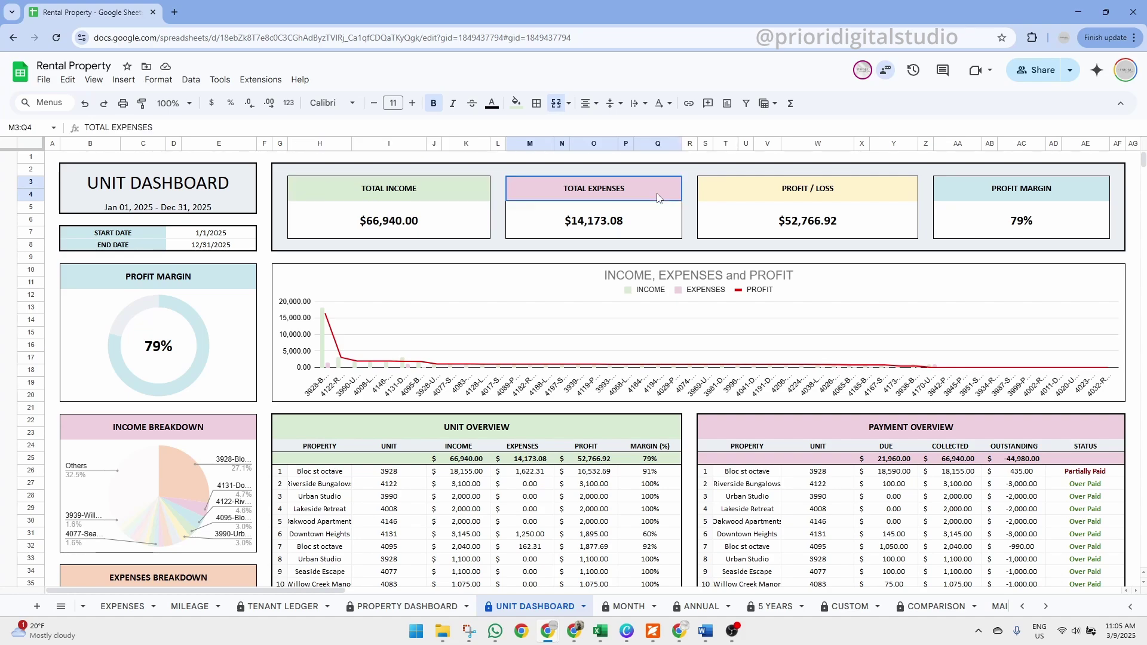
pyautogui.click(870, 190)
pyautogui.click(1088, 196)
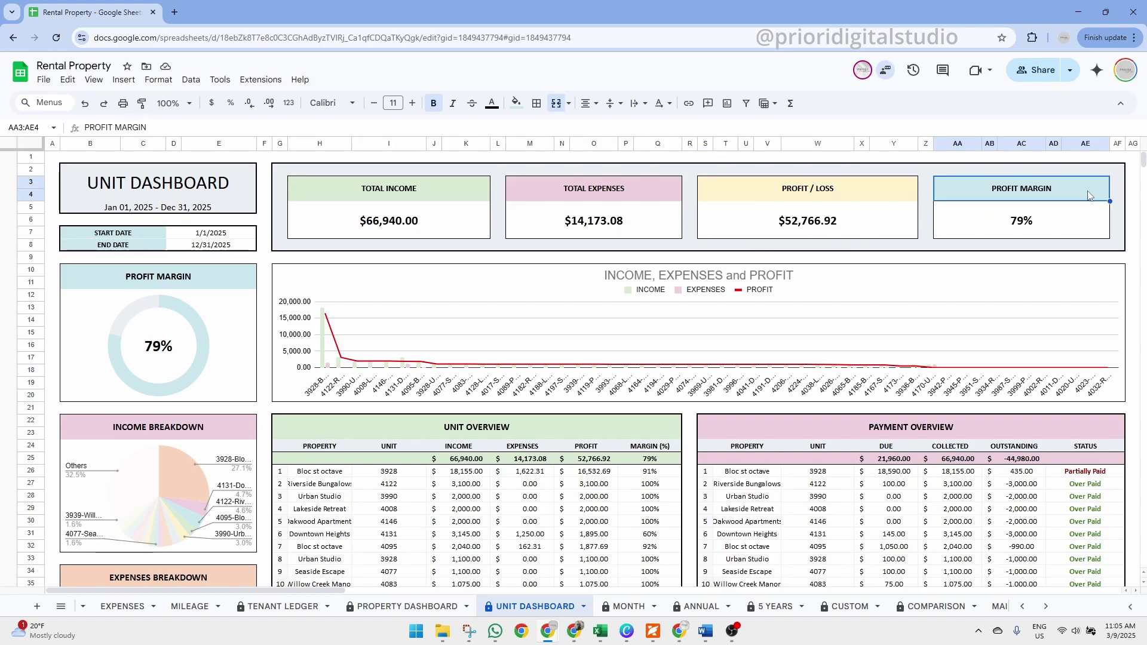
# Step: Examine the Unit Overview table's income, expenses and profit columns
pyautogui.scroll(-2, 744, 329)
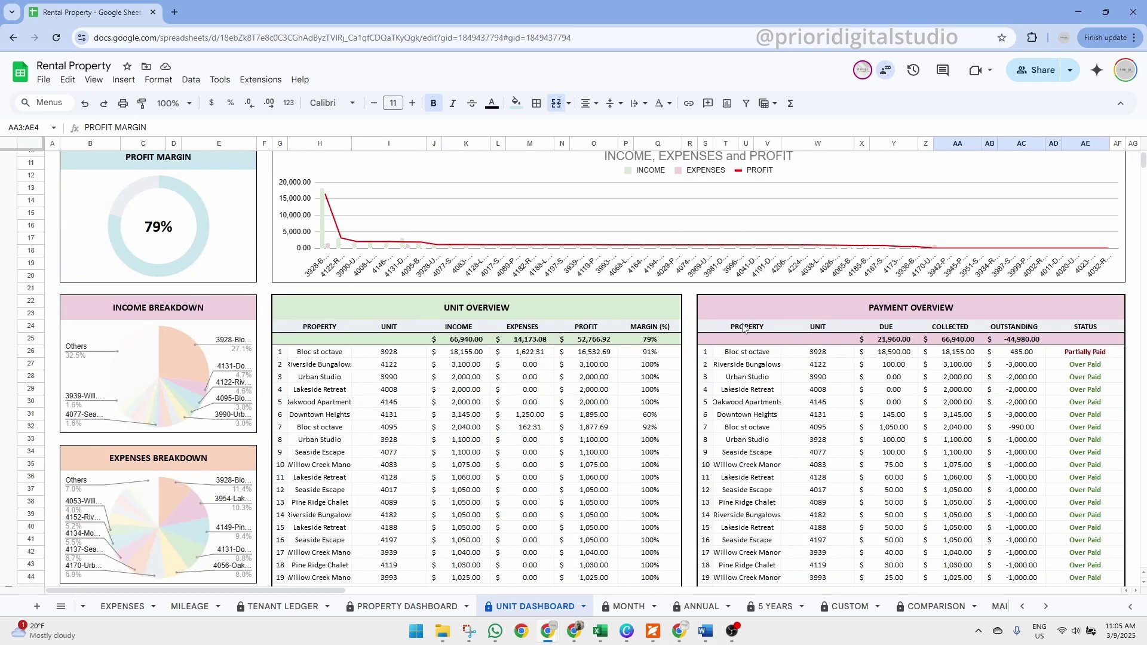
pyautogui.click(470, 311)
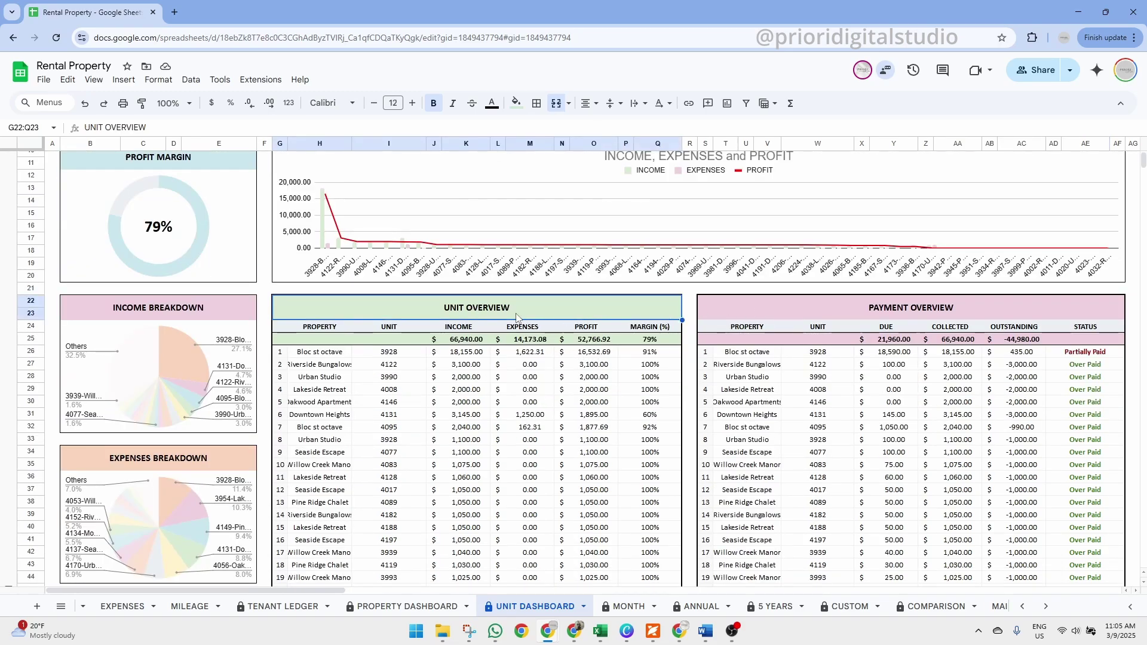
pyautogui.click(457, 330)
pyautogui.click(523, 332)
pyautogui.click(573, 327)
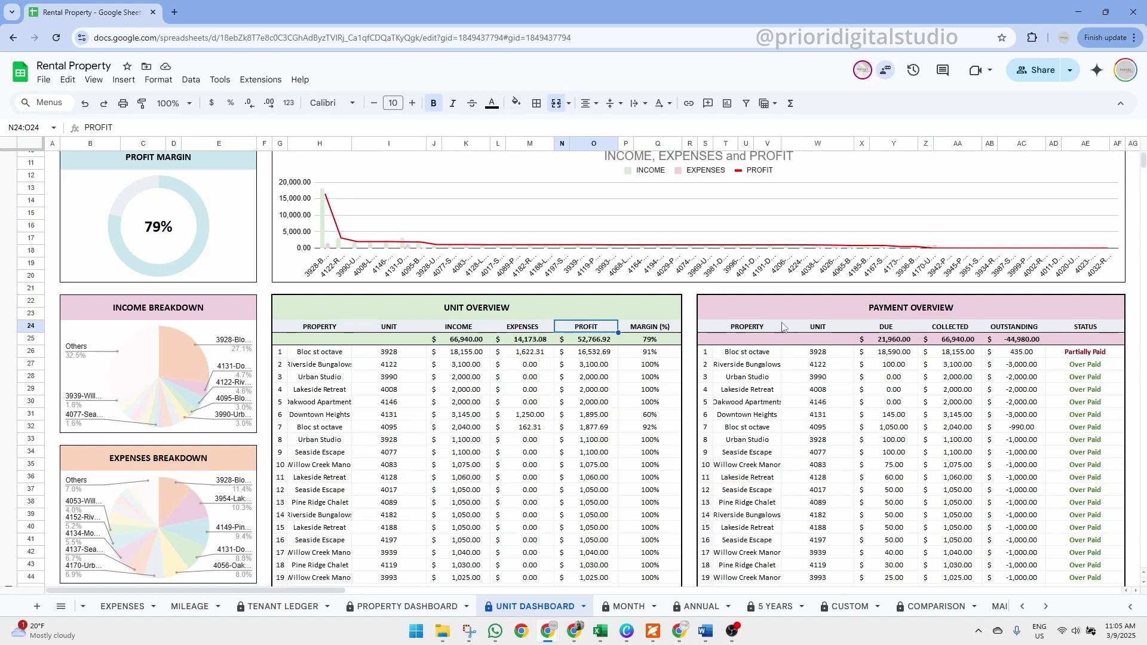
# Step: Examine the due, collected, outstanding and status columns in the unit dashboard's Payment Overview table
pyautogui.click(863, 310)
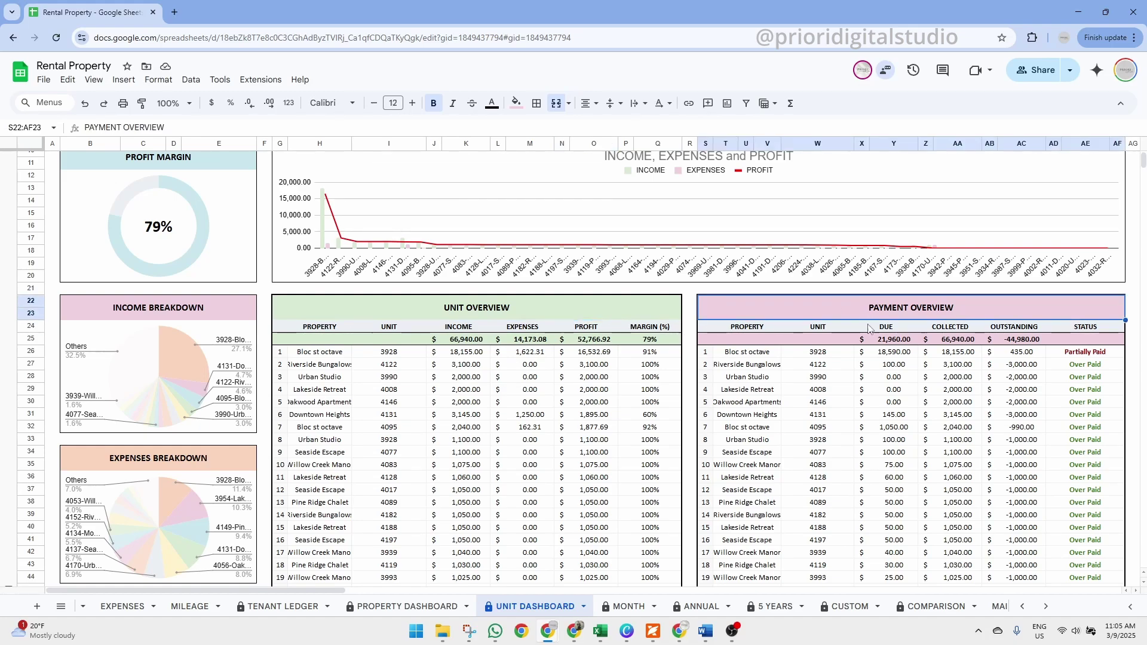
pyautogui.click(878, 329)
pyautogui.click(941, 330)
pyautogui.click(1016, 328)
pyautogui.click(1092, 333)
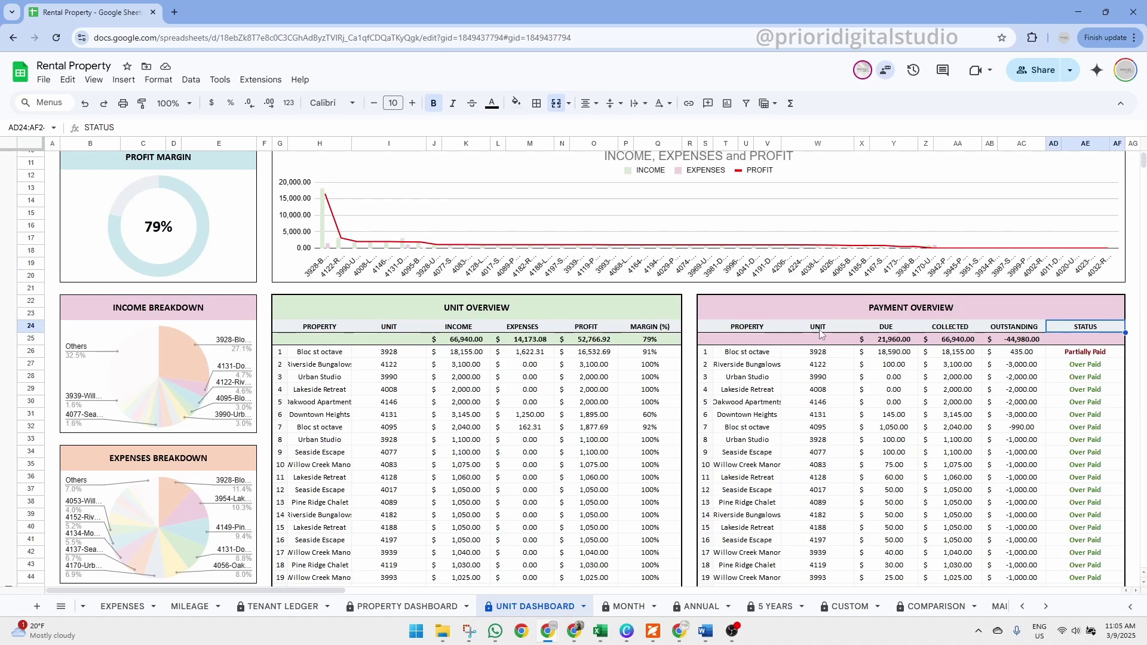
# Step: Review the Top Performing Units section's rankings by income, profit and expenses
pyautogui.scroll(-6, 815, 334)
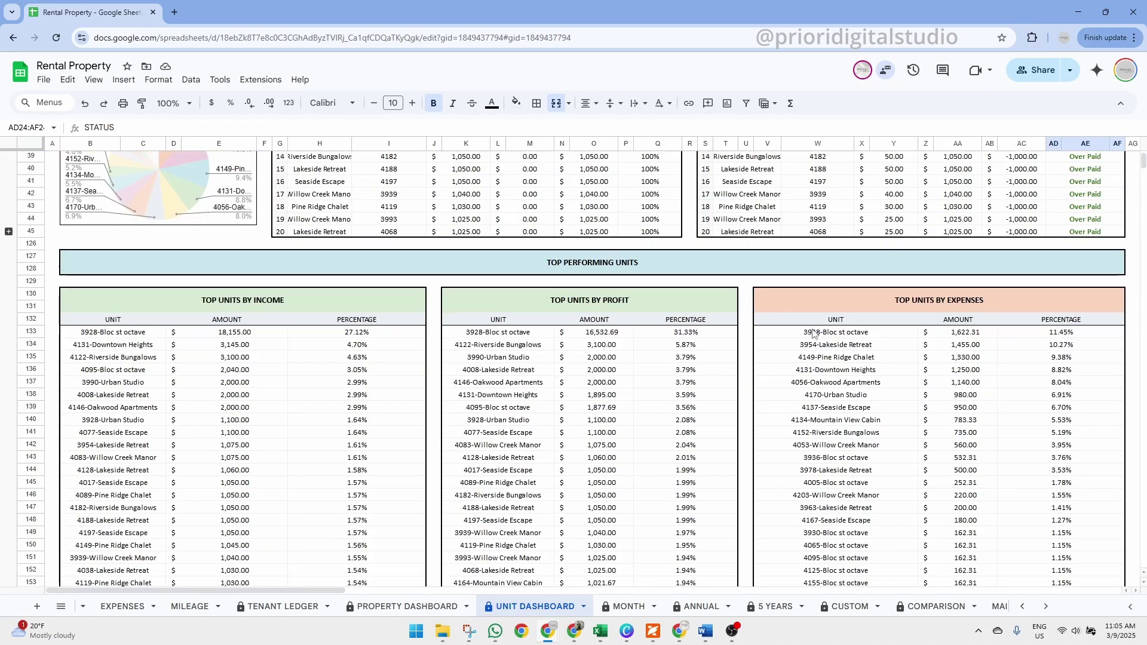
pyautogui.scroll(-2, 814, 334)
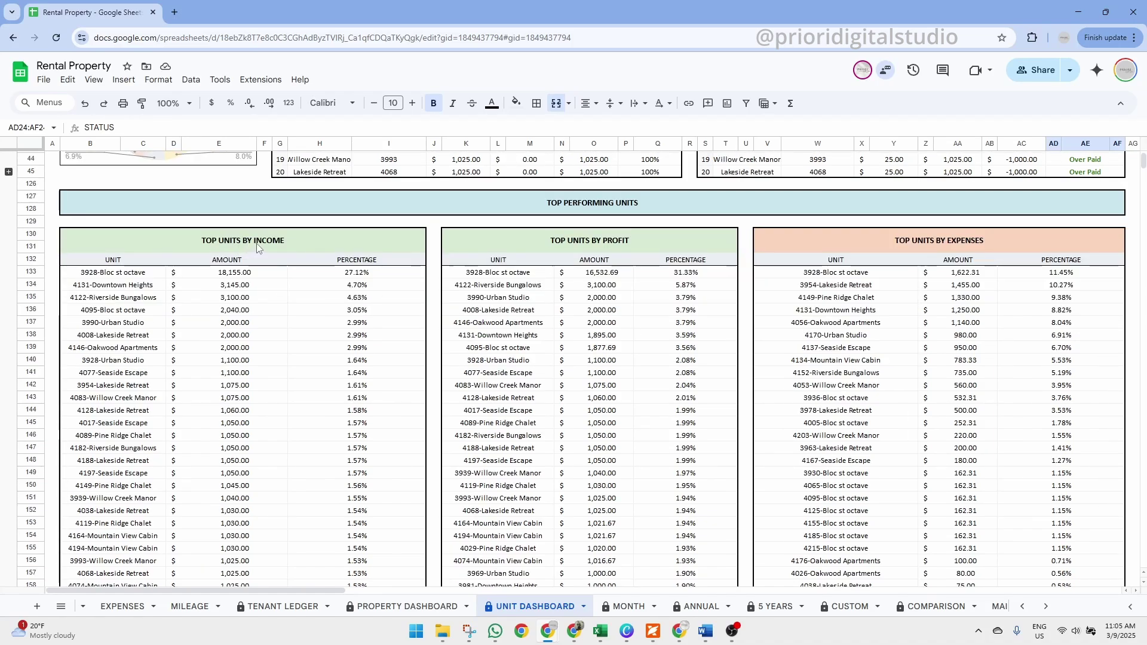
pyautogui.click(334, 237)
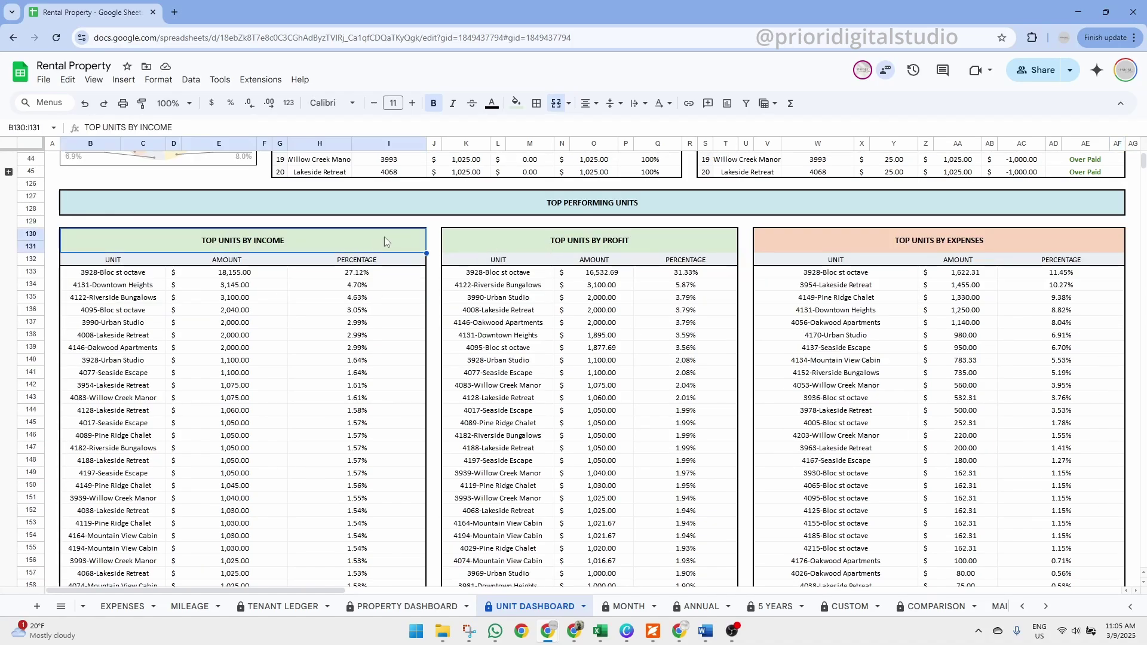
pyautogui.click(573, 241)
pyautogui.click(945, 249)
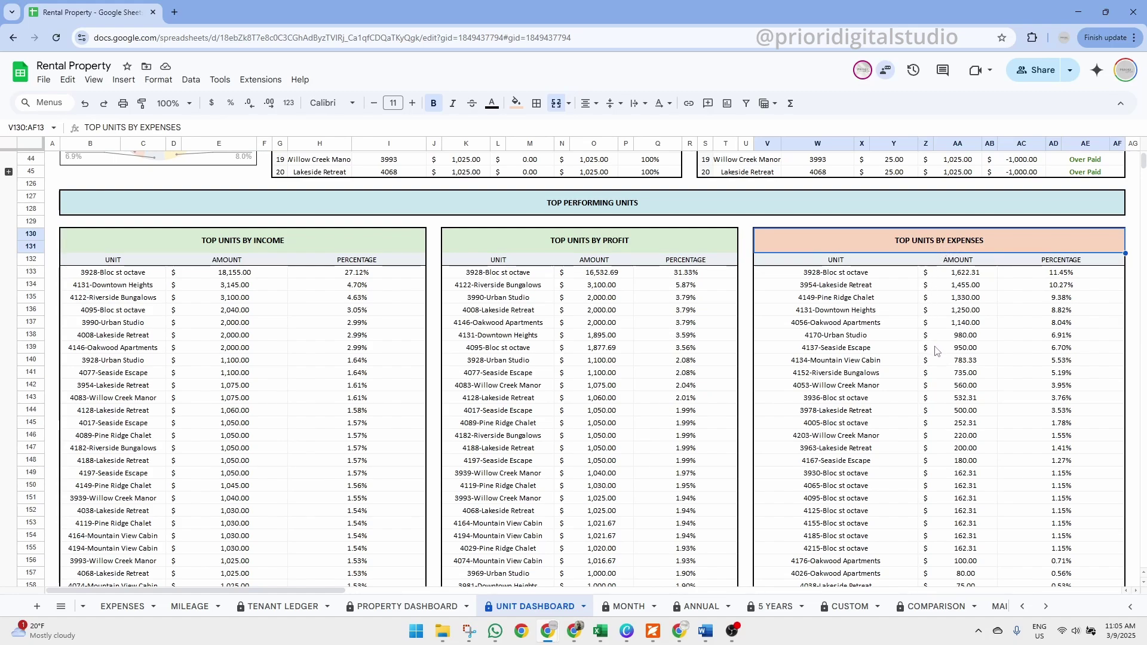
pyautogui.scroll(1, 933, 340)
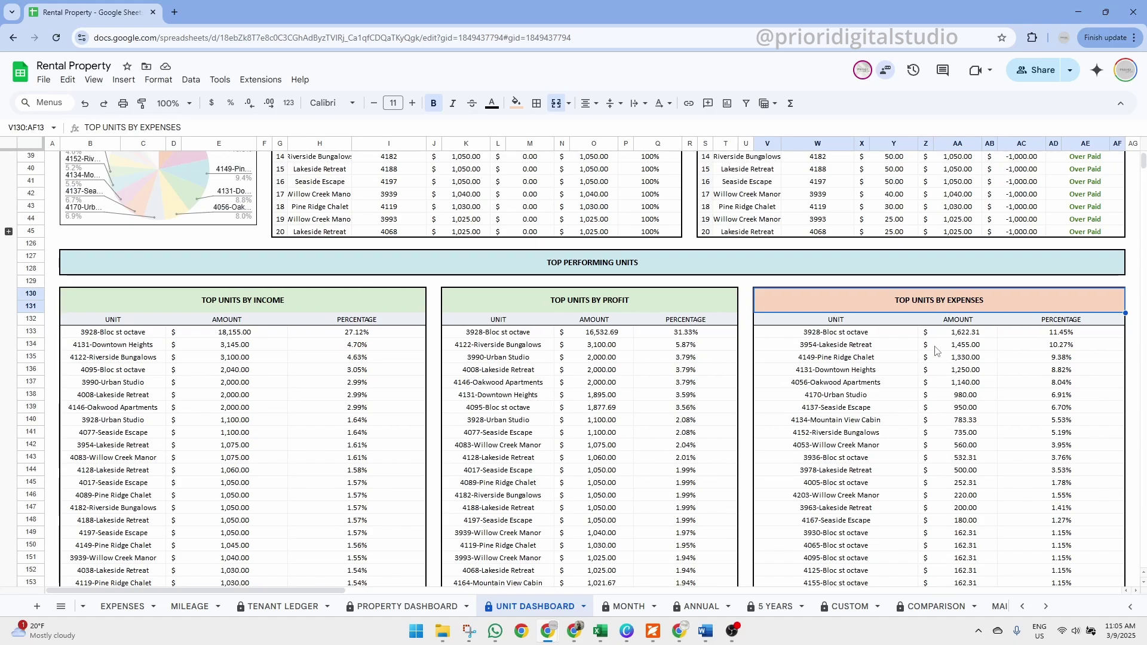
# Step: Open the monthly dashboard and review its income and expenses tables
pyautogui.hotkey('ctrl', 'pagedown')
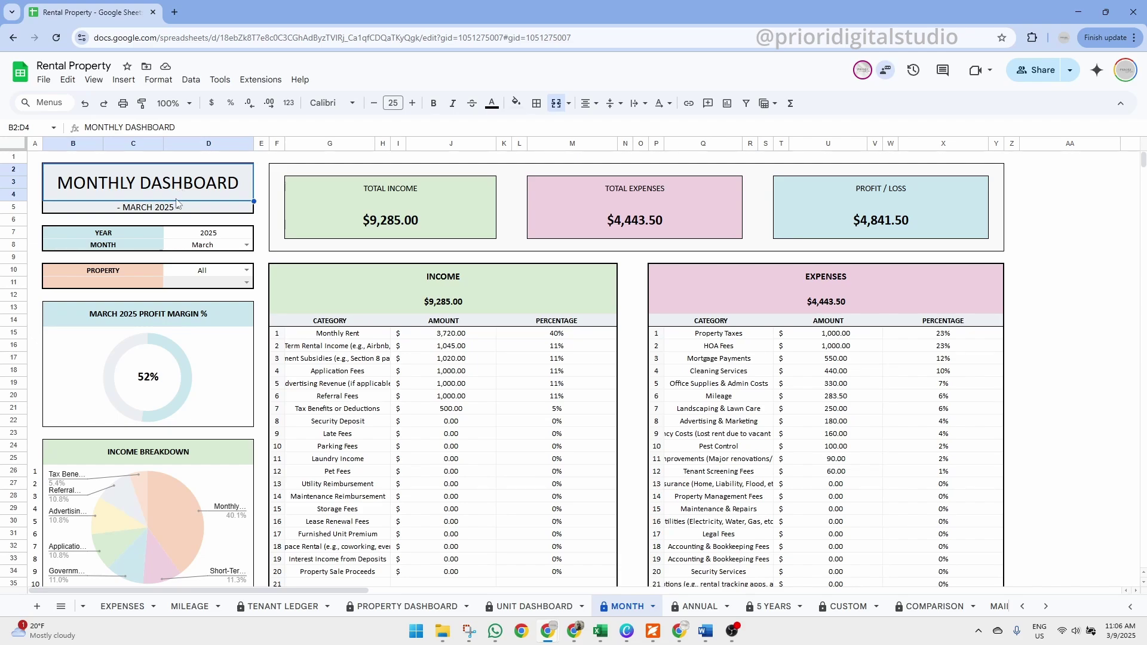
pyautogui.click(454, 276)
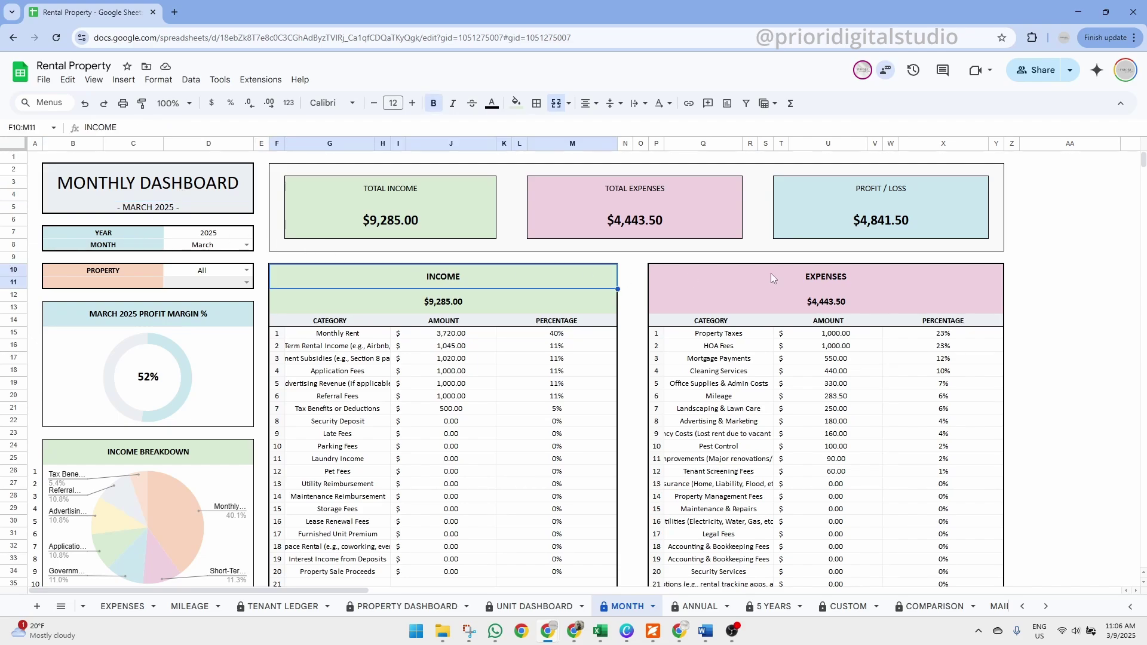
pyautogui.click(773, 277)
pyautogui.click(535, 283)
# Step: Switch the monthly dashboard's month filter to April for 2025 and return it to March
pyautogui.click(188, 194)
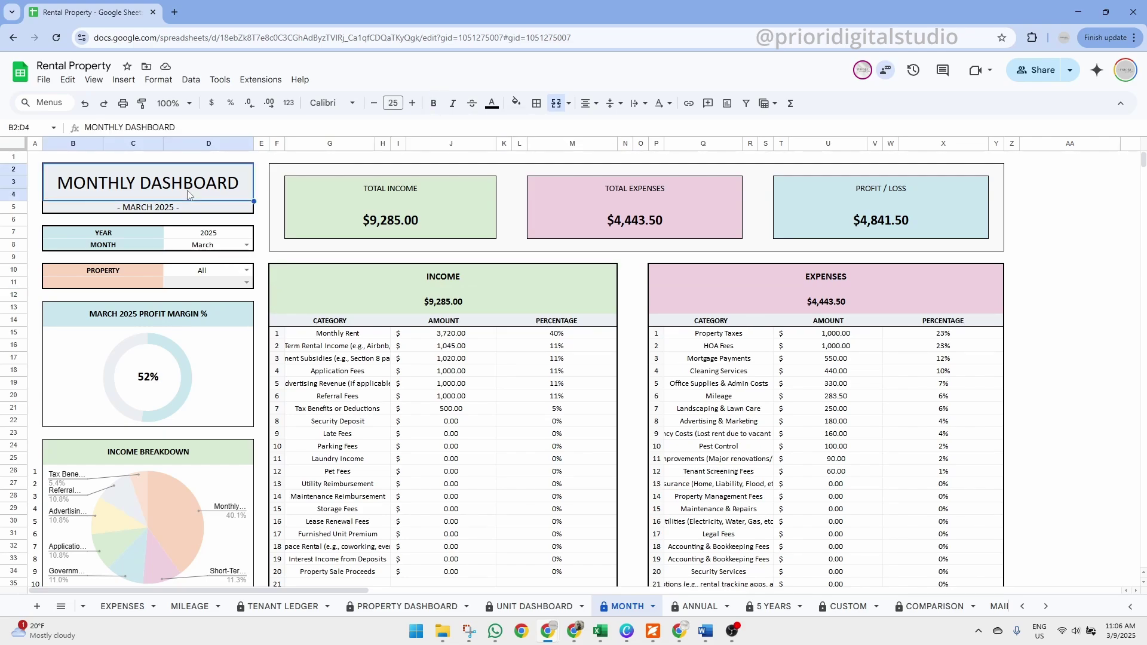
pyautogui.click(122, 232)
pyautogui.click(223, 235)
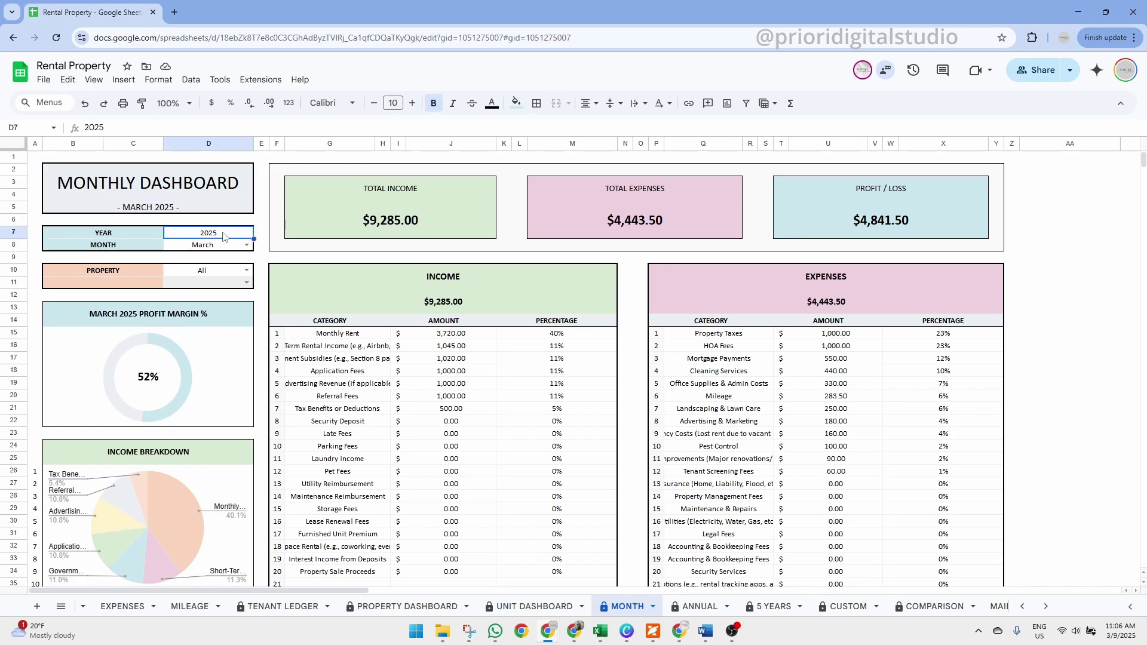
pyautogui.click(118, 246)
pyautogui.click(233, 246)
pyautogui.click(247, 245)
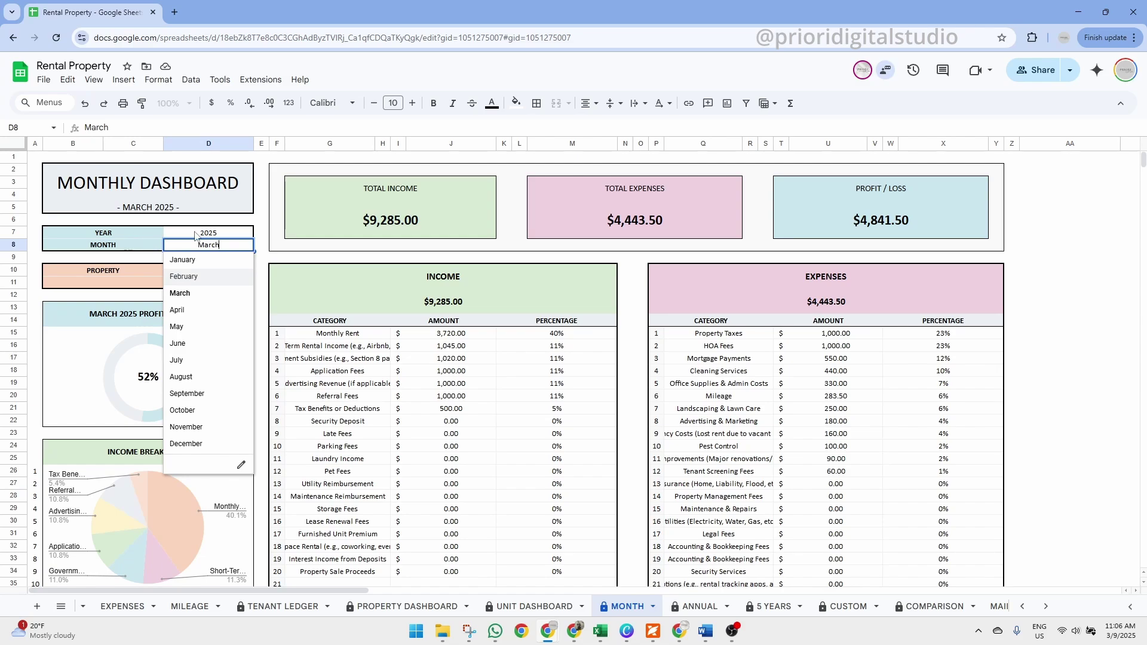
pyautogui.click(219, 309)
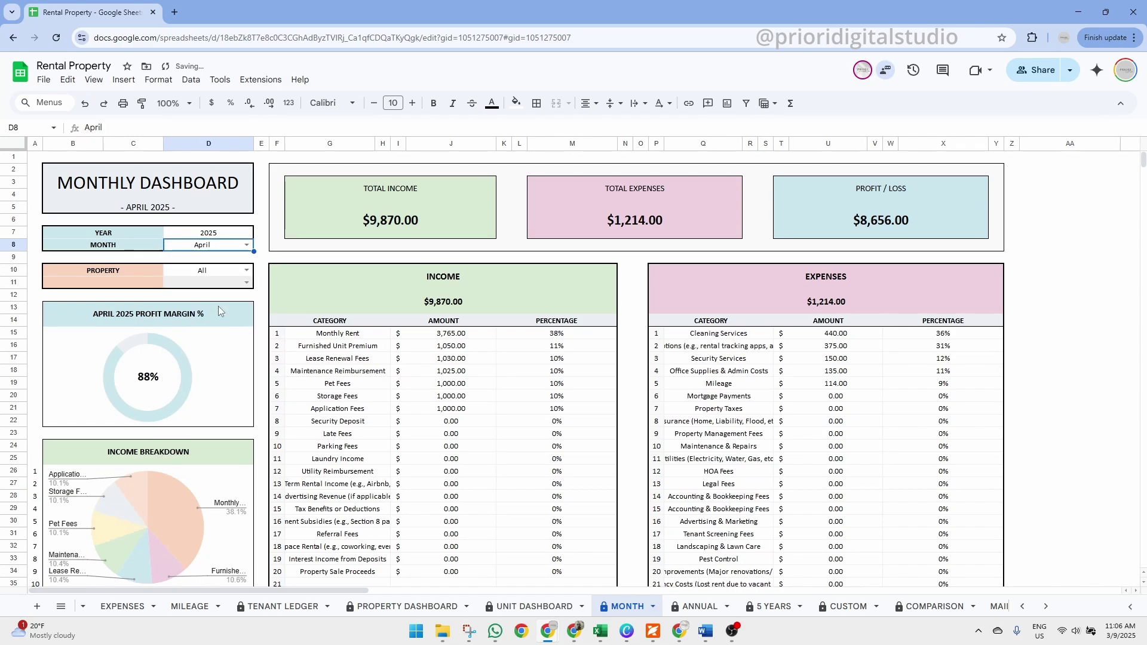
pyautogui.click(247, 245)
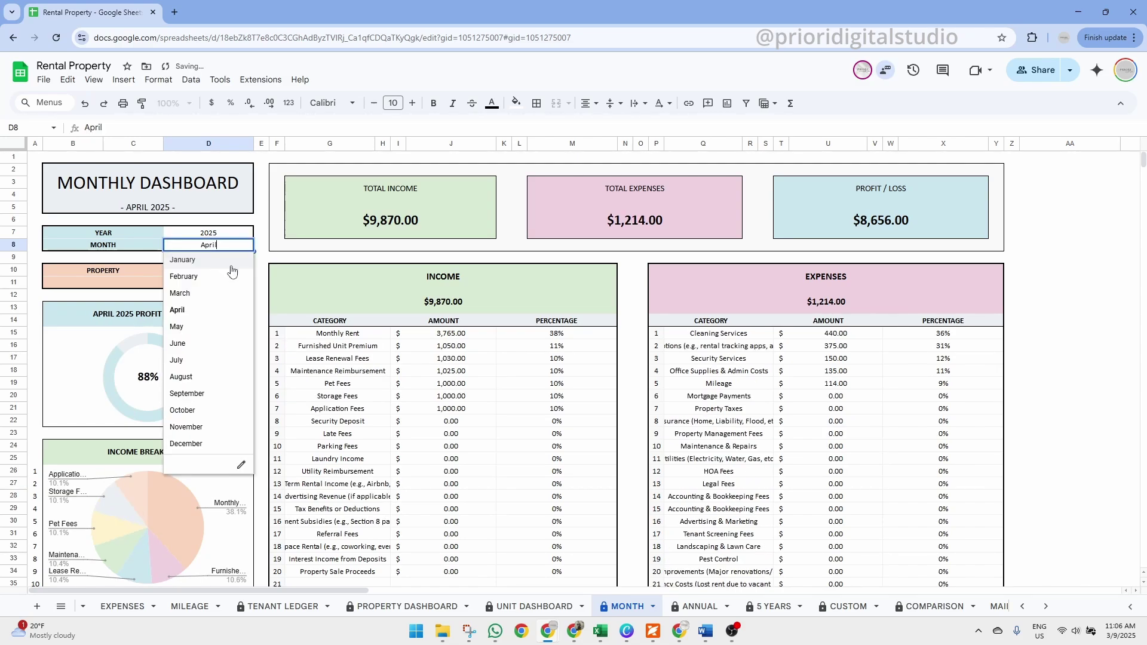
pyautogui.click(216, 293)
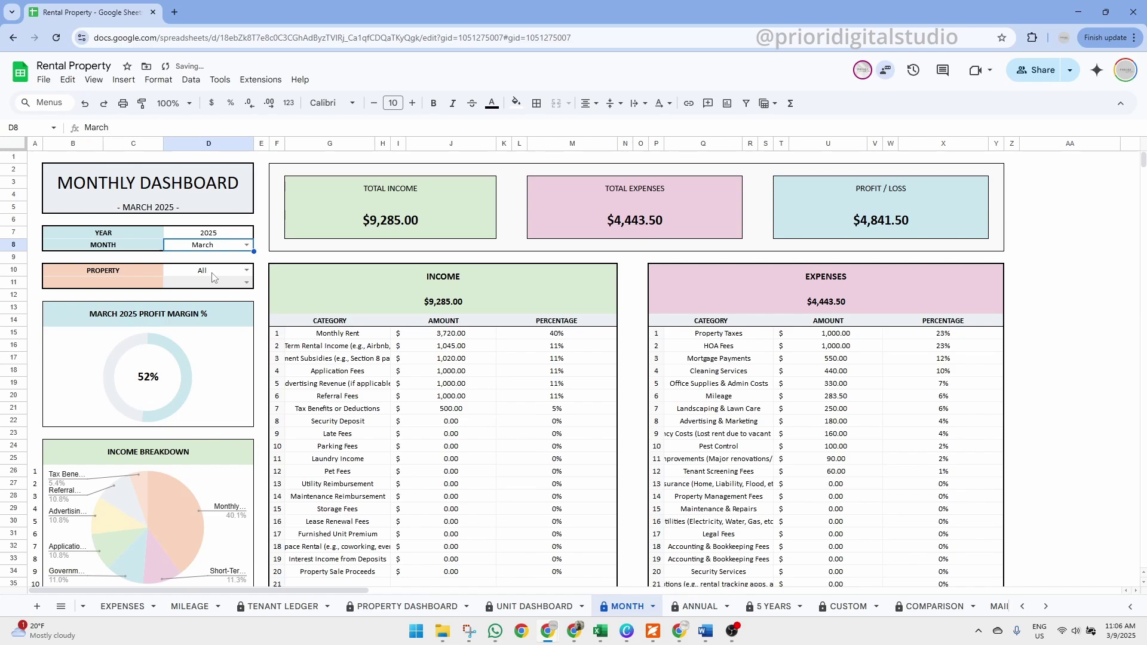
# Step: Filter the monthly dashboard to the Downtown Heights property and unit 3981
pyautogui.click(128, 272)
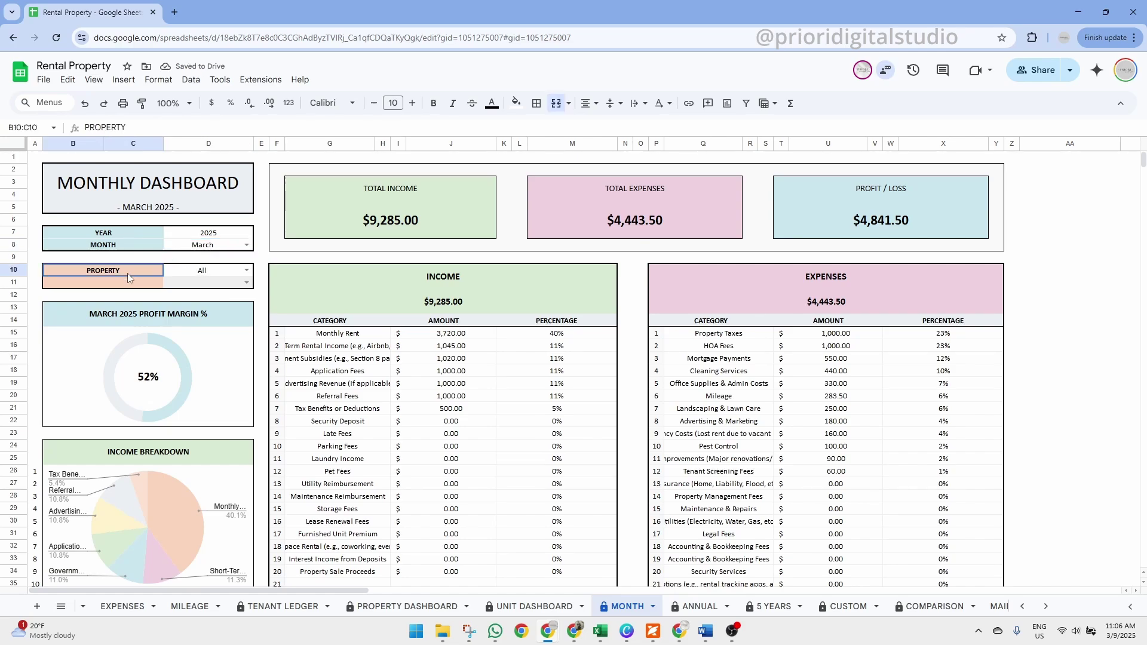
pyautogui.click(245, 270)
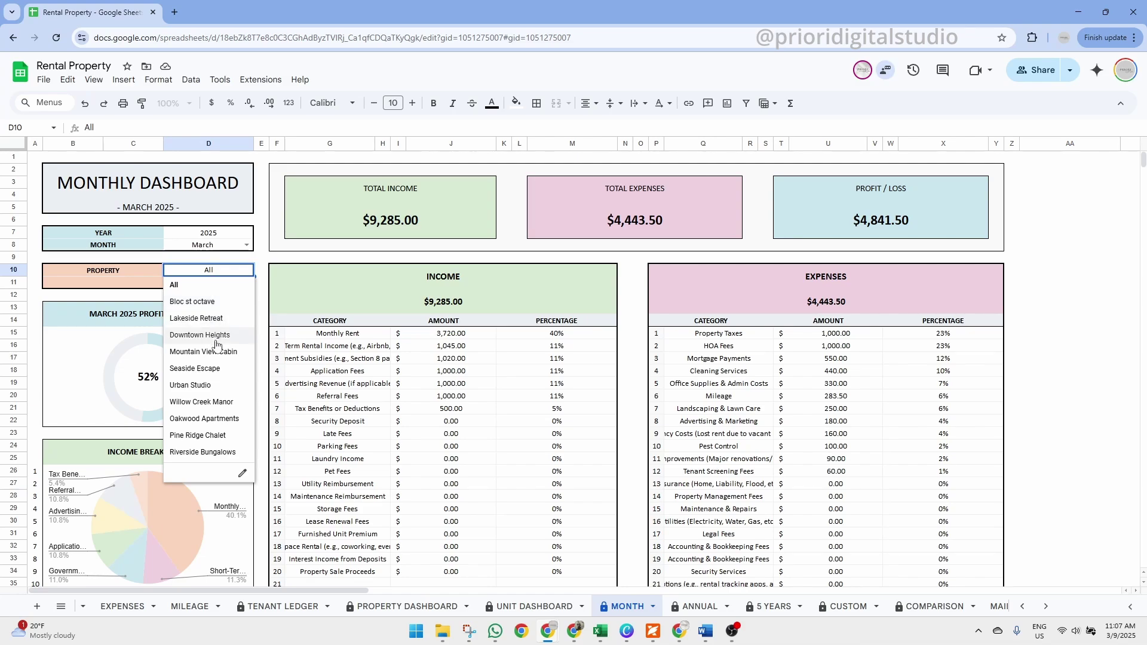
pyautogui.click(217, 338)
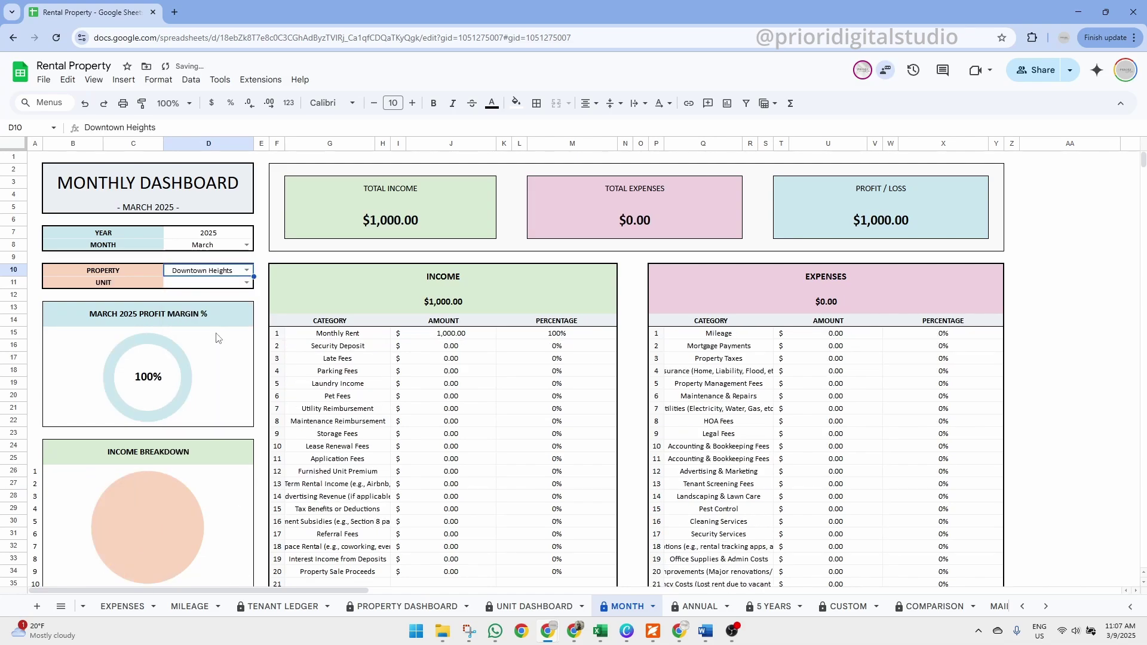
pyautogui.click(246, 283)
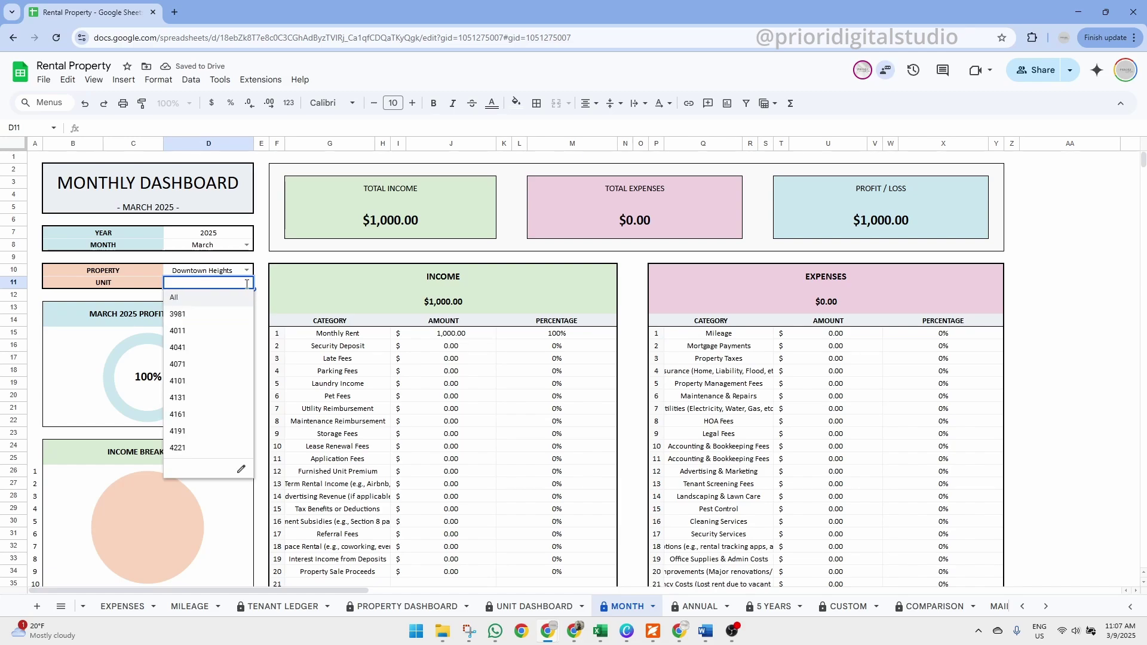
pyautogui.click(219, 315)
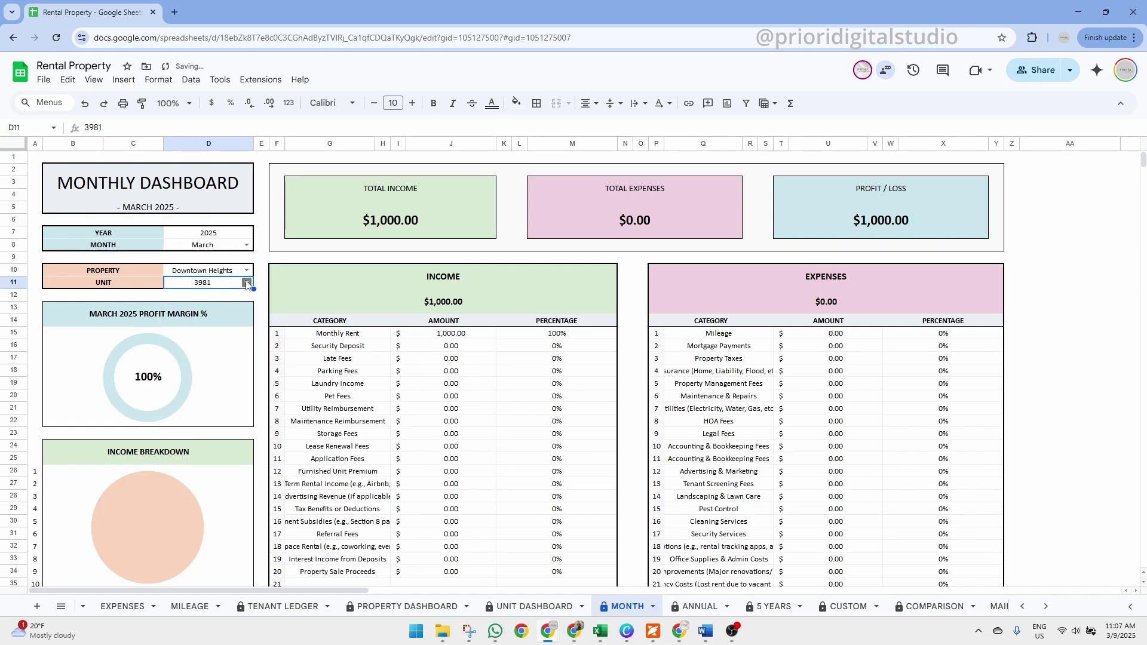
# Step: Set the Downtown Heights unit filter to All and review the total income, total expenses and profit/loss cards
pyautogui.click(246, 282)
pyautogui.click(214, 298)
pyautogui.click(417, 192)
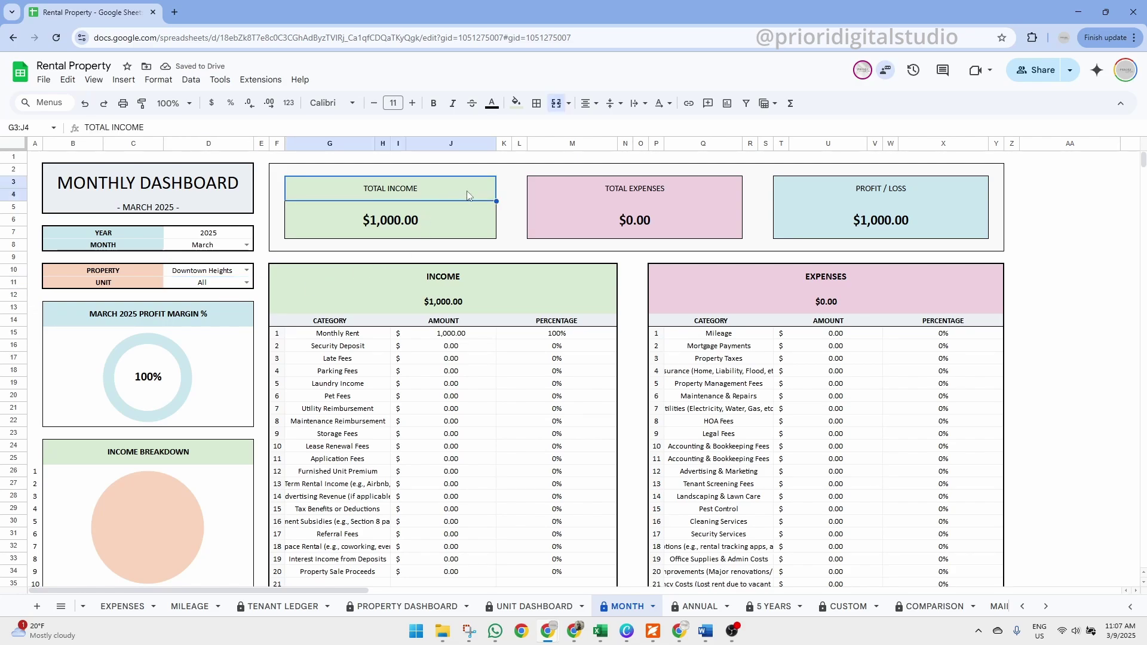
pyautogui.click(675, 191)
pyautogui.click(880, 189)
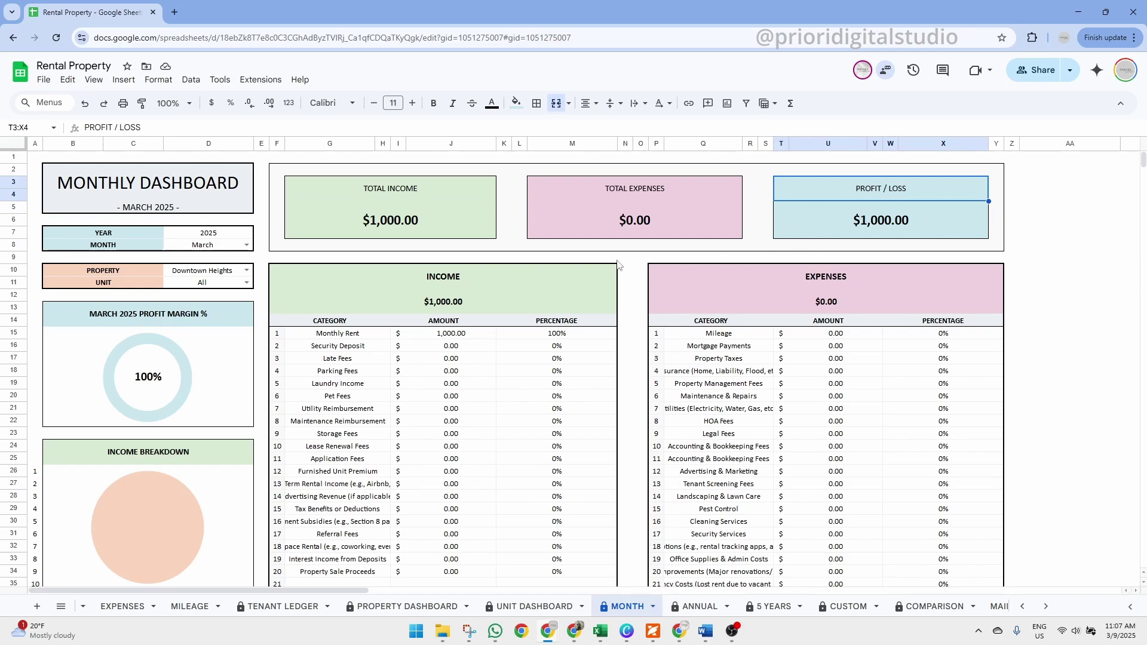
# Step: Reset the monthly dashboard's property filter to All
pyautogui.click(242, 285)
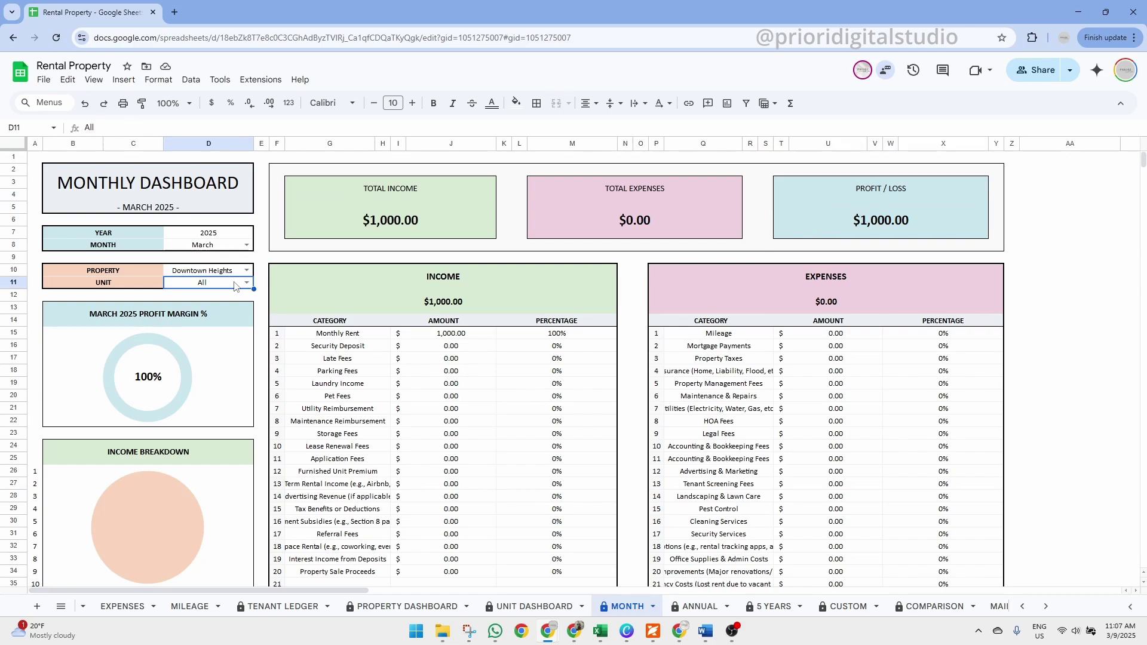
pyautogui.click(247, 270)
pyautogui.click(203, 291)
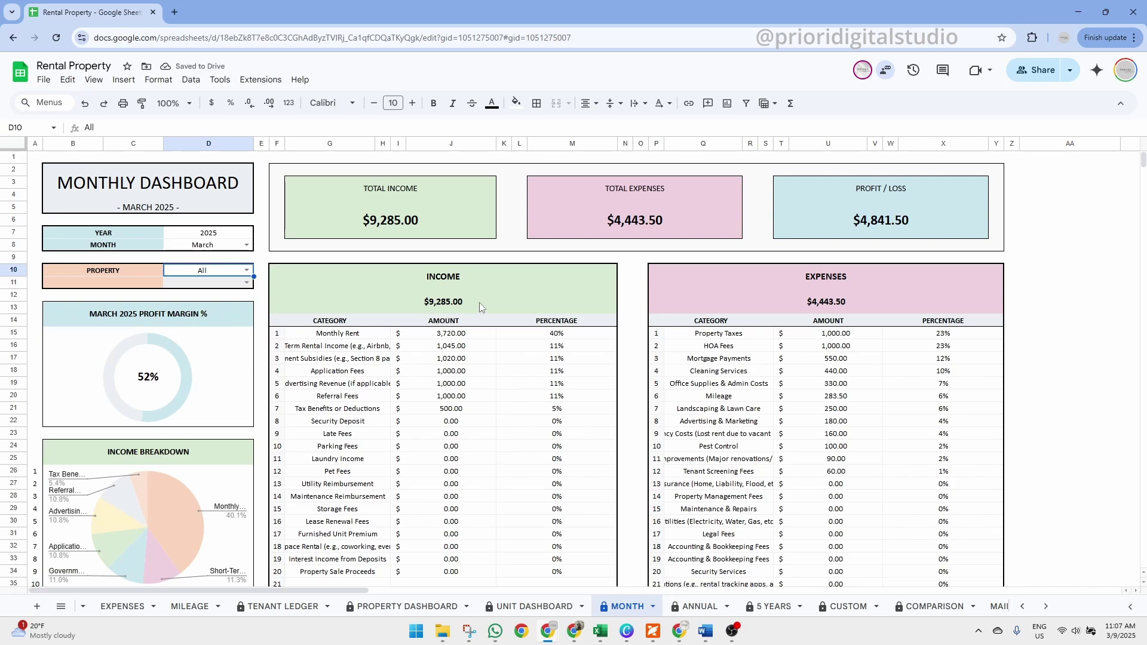
# Step: Review the March expenses table, the profit margin chart and the income and expenses breakdown charts
pyautogui.click(808, 278)
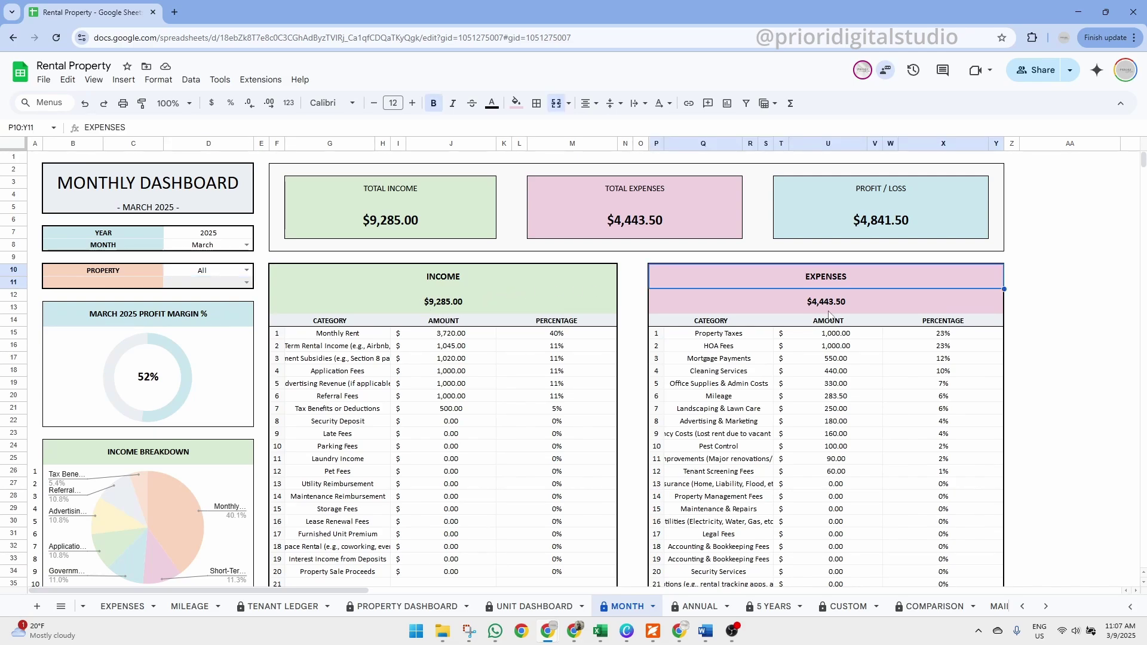
pyautogui.click(199, 316)
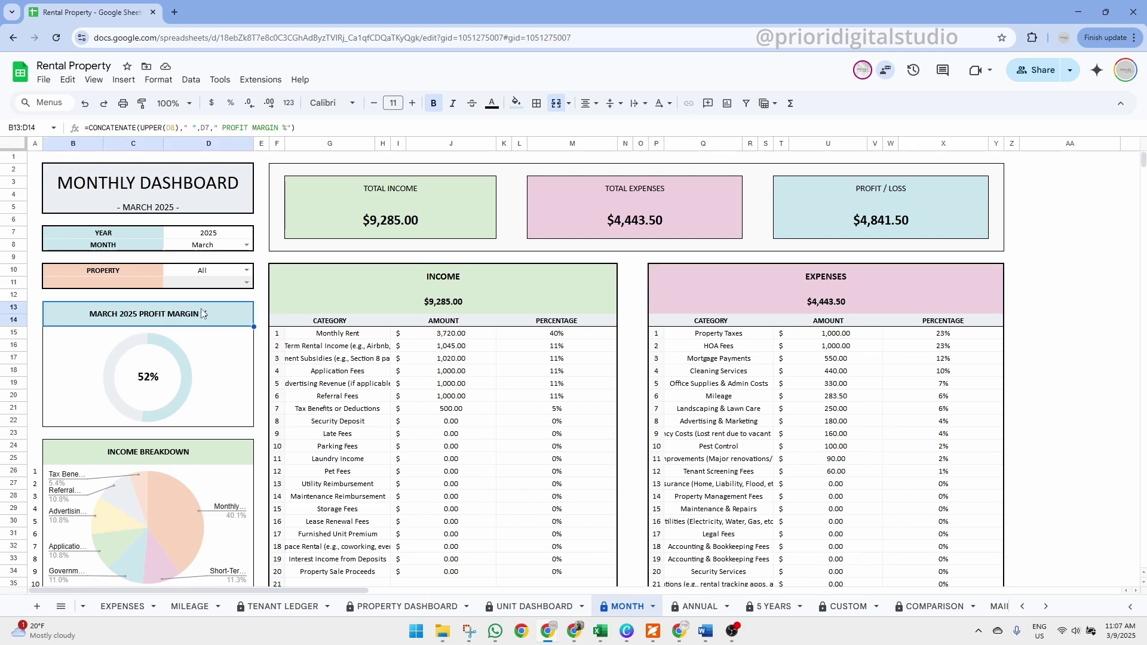
pyautogui.scroll(-3, 202, 313)
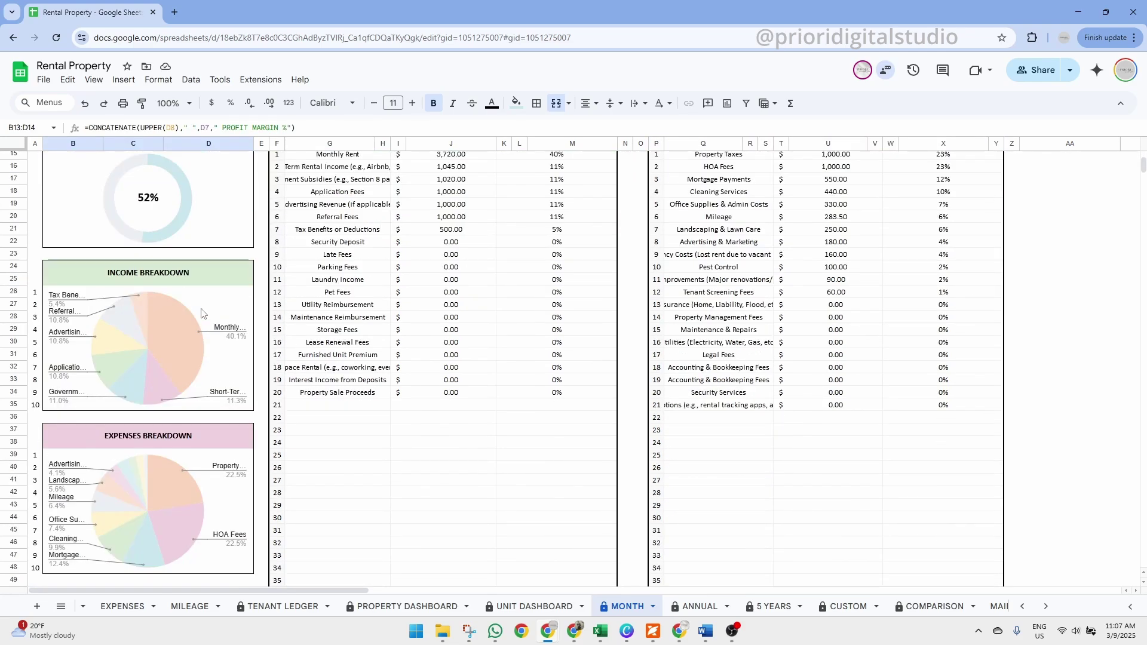
pyautogui.click(186, 276)
pyautogui.click(176, 442)
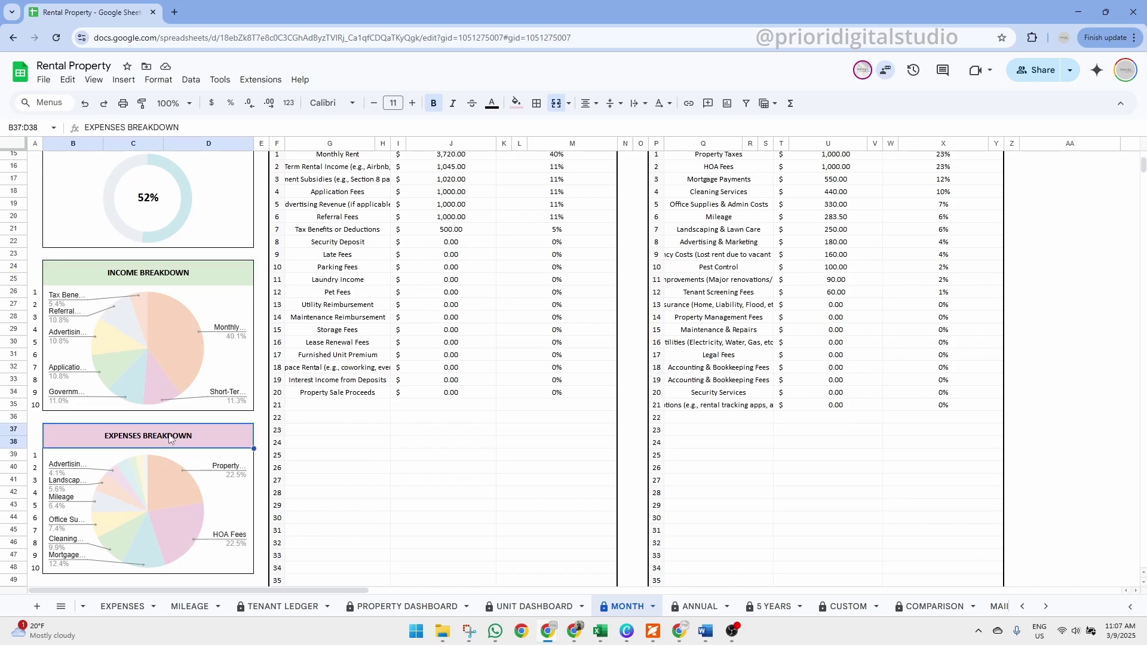
pyautogui.scroll(5, 170, 439)
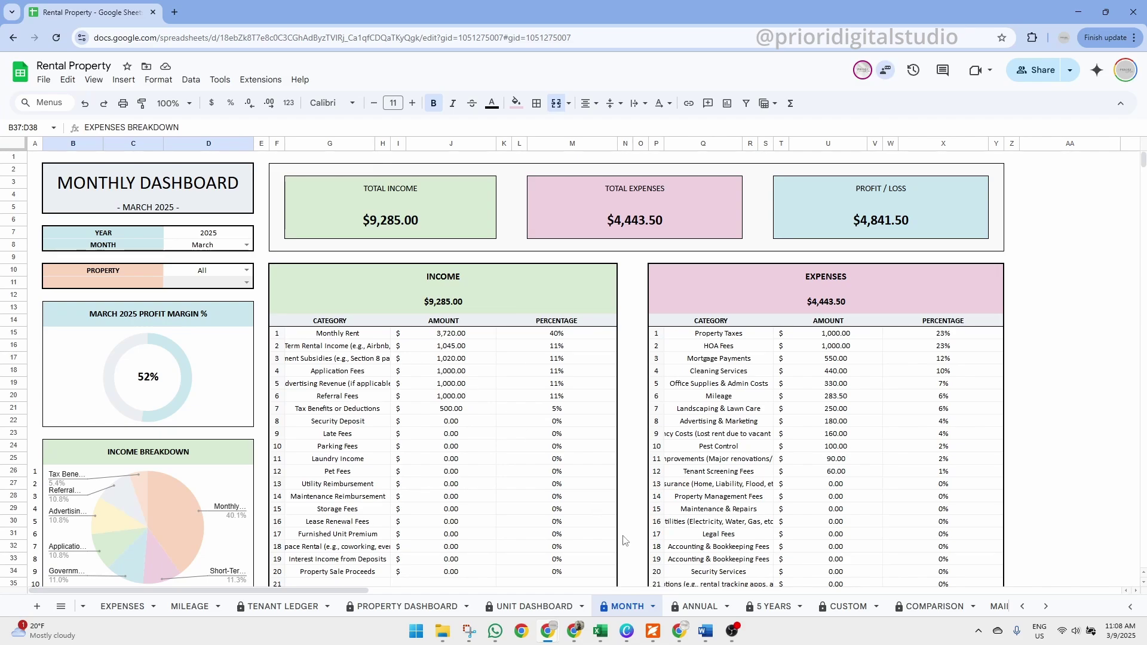
# Step: Examine the property and unit filter cells on the monthly dashboard
pyautogui.click(237, 270)
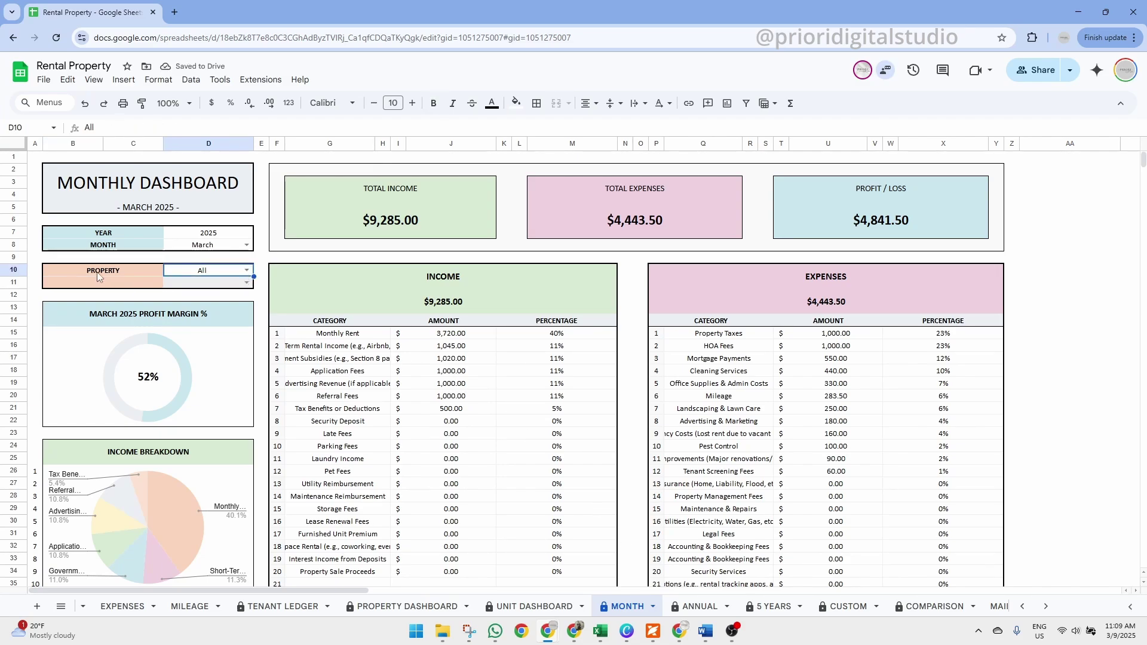
pyautogui.moveTo(99, 276); pyautogui.dragTo(211, 287)
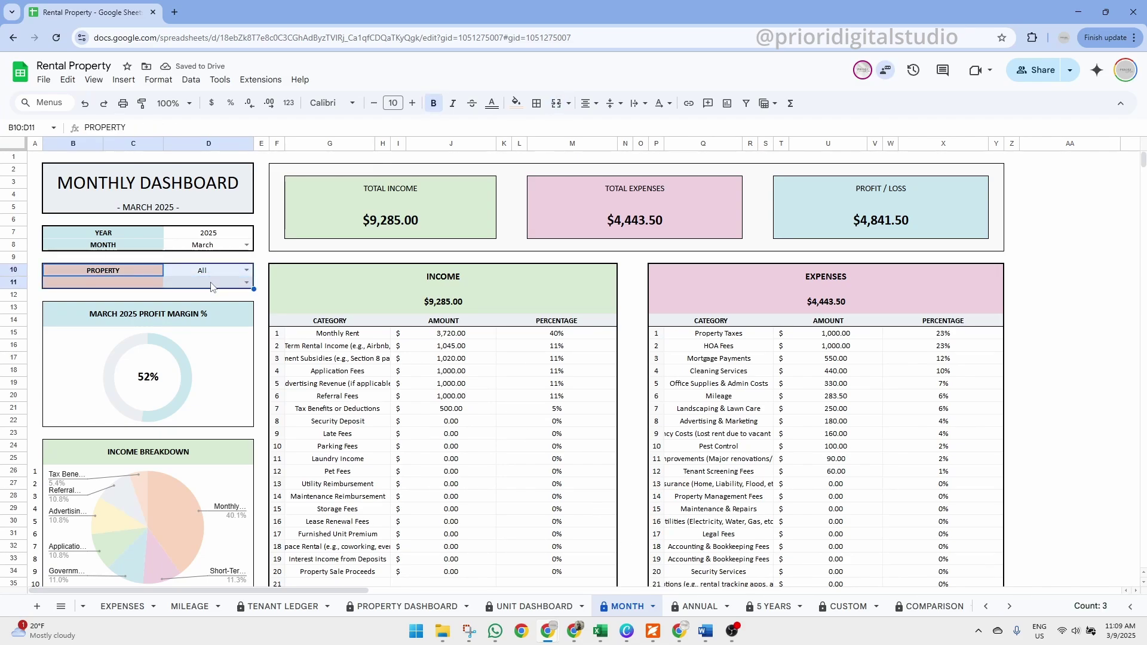
pyautogui.click(130, 270)
pyautogui.click(235, 275)
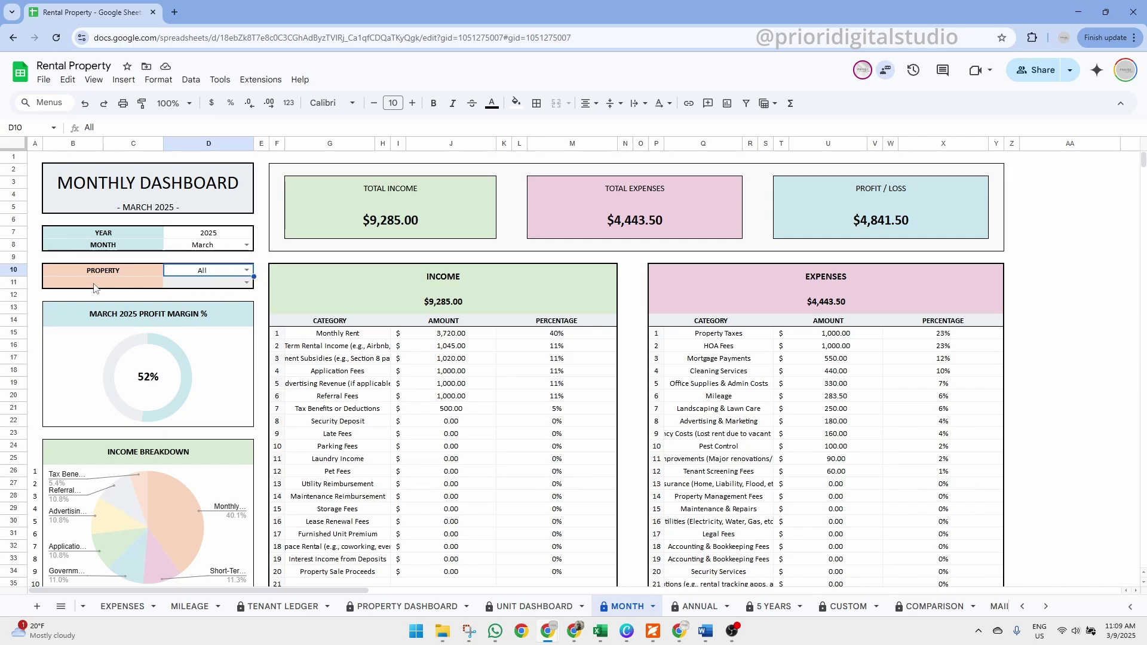
pyautogui.moveTo(94, 288); pyautogui.dragTo(201, 287)
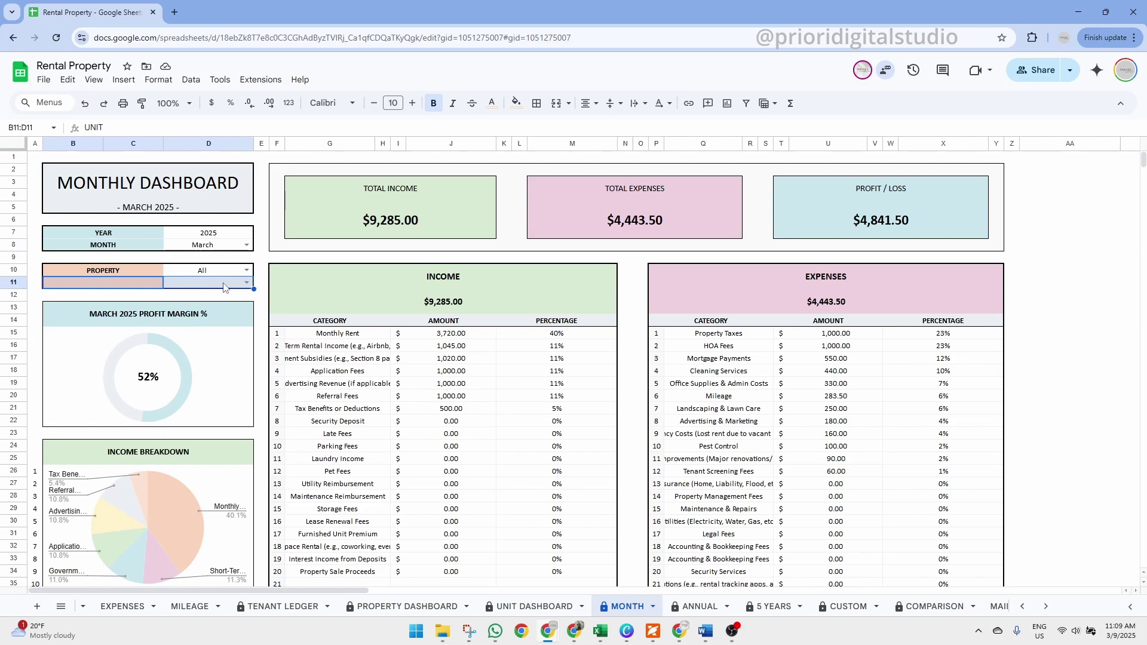
pyautogui.click(226, 287)
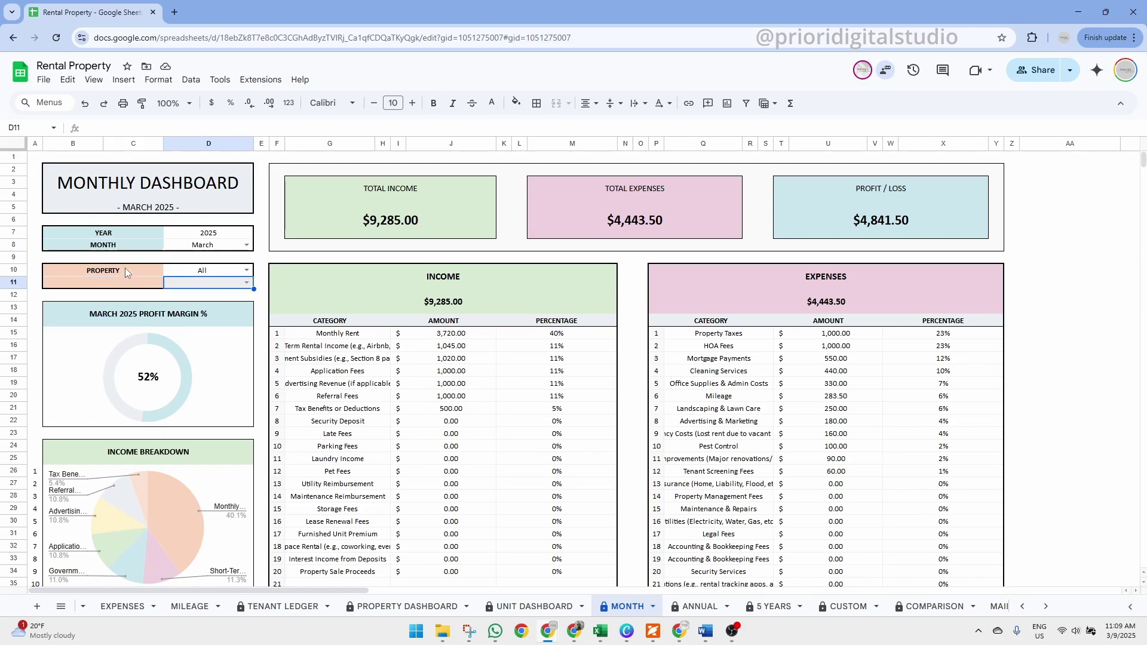
pyautogui.click(126, 273)
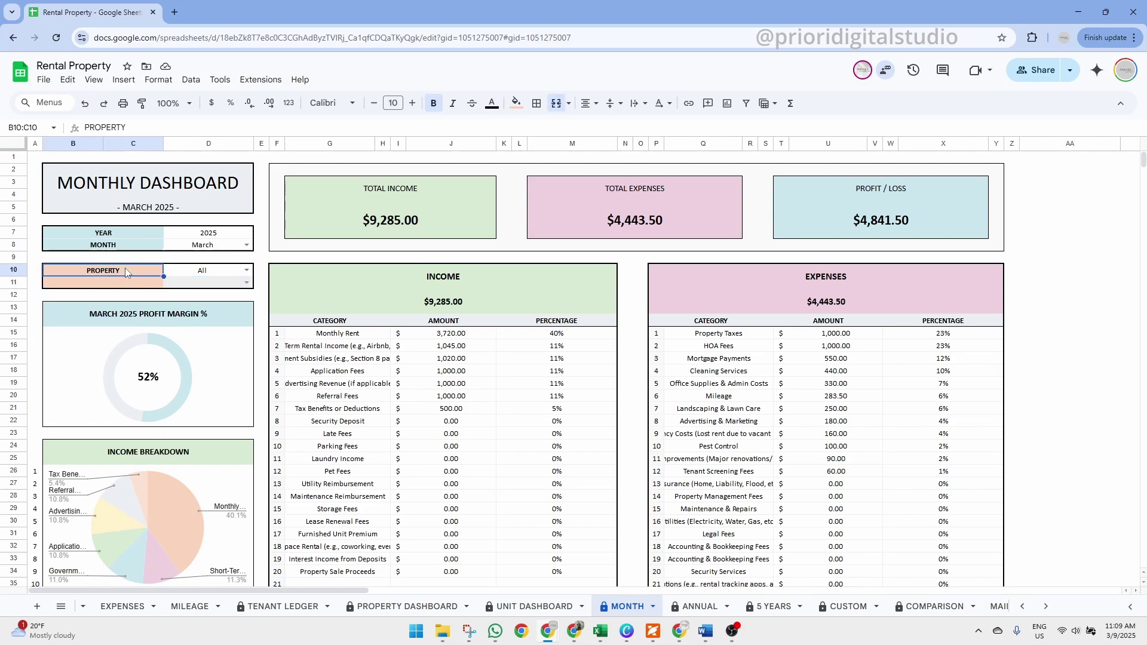
# Step: Filter the monthly dashboard to the Bloc st octave property
pyautogui.click(248, 273)
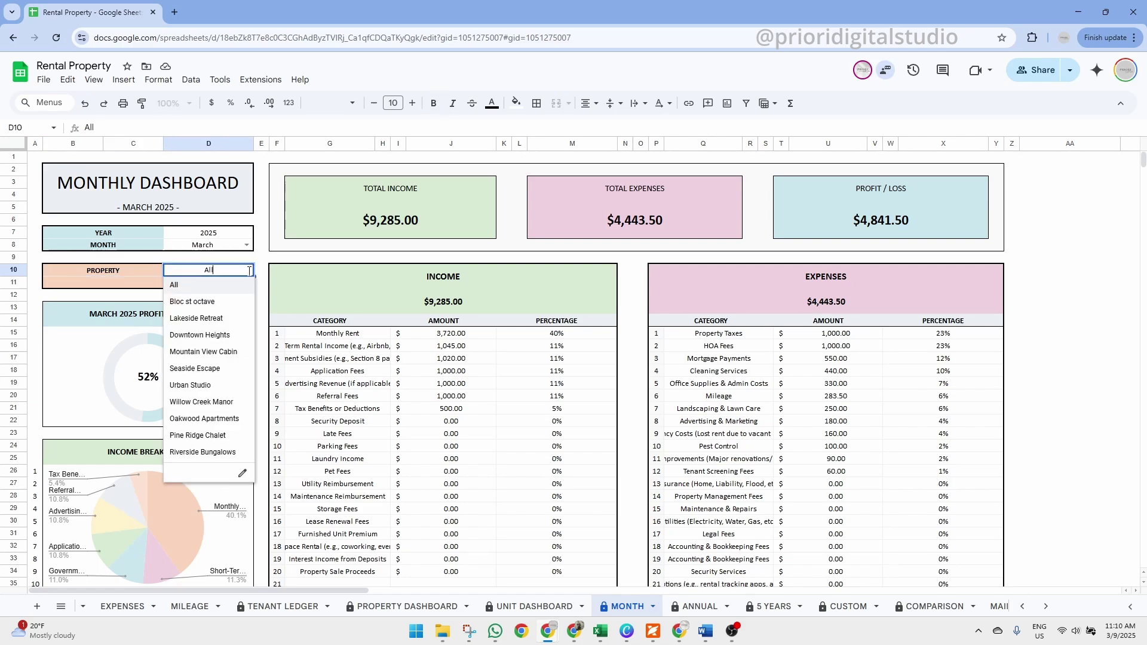
pyautogui.click(223, 303)
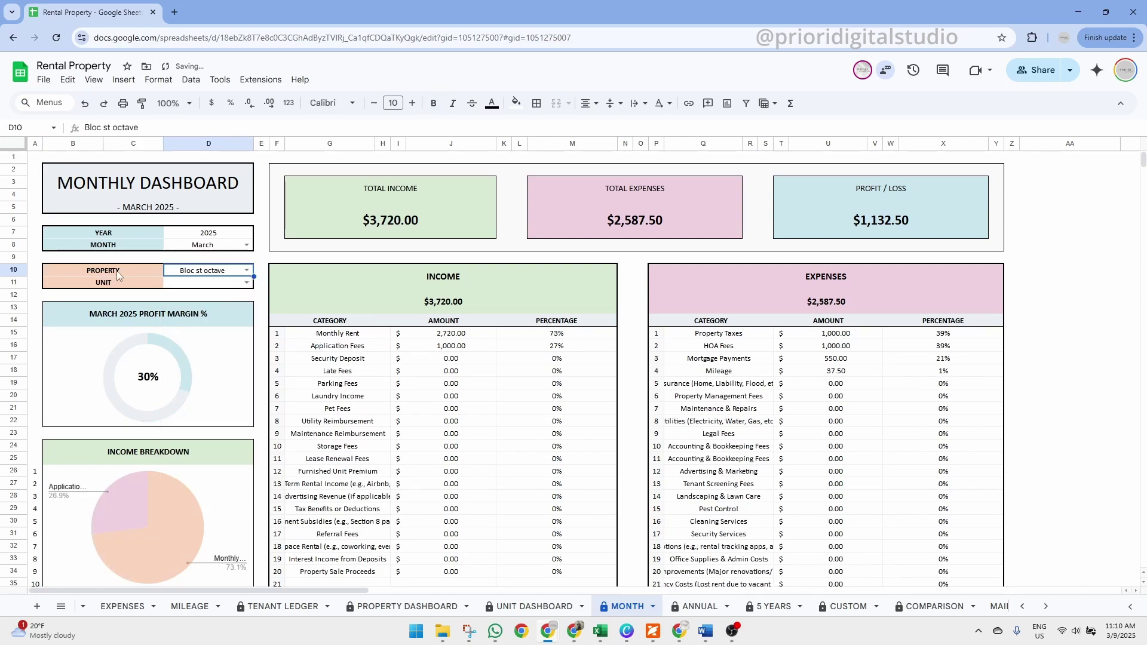
pyautogui.moveTo(118, 275); pyautogui.dragTo(212, 274)
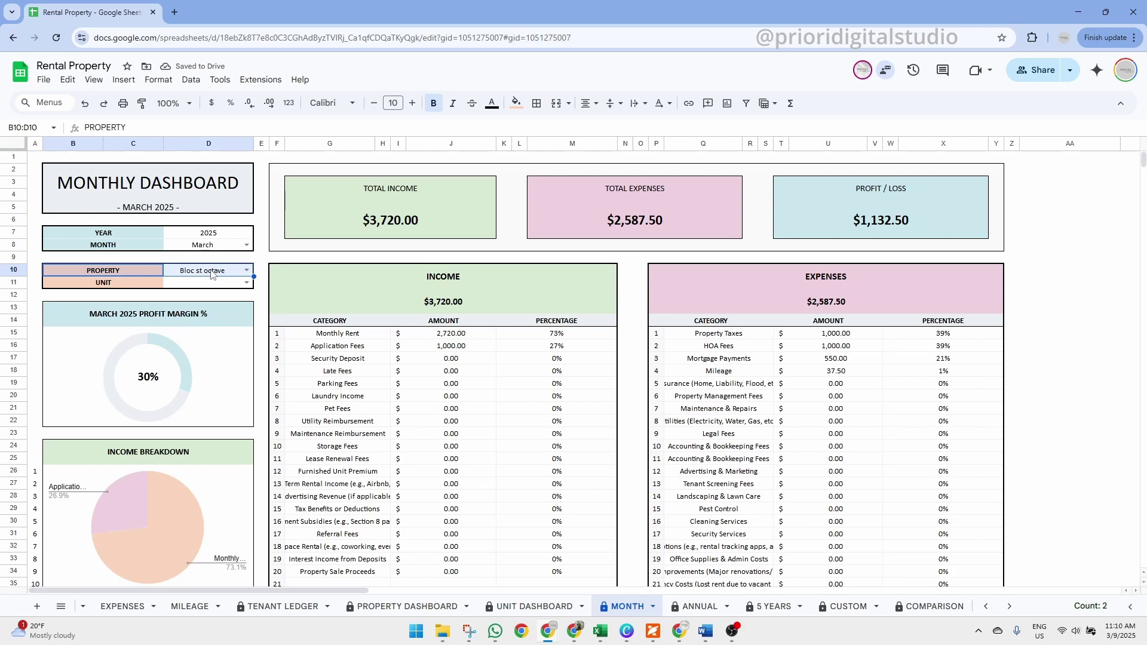
# Step: Set the Bloc st octave unit filter to All, and switch it to unit 4005
pyautogui.click(106, 286)
pyautogui.click(214, 284)
pyautogui.click(246, 285)
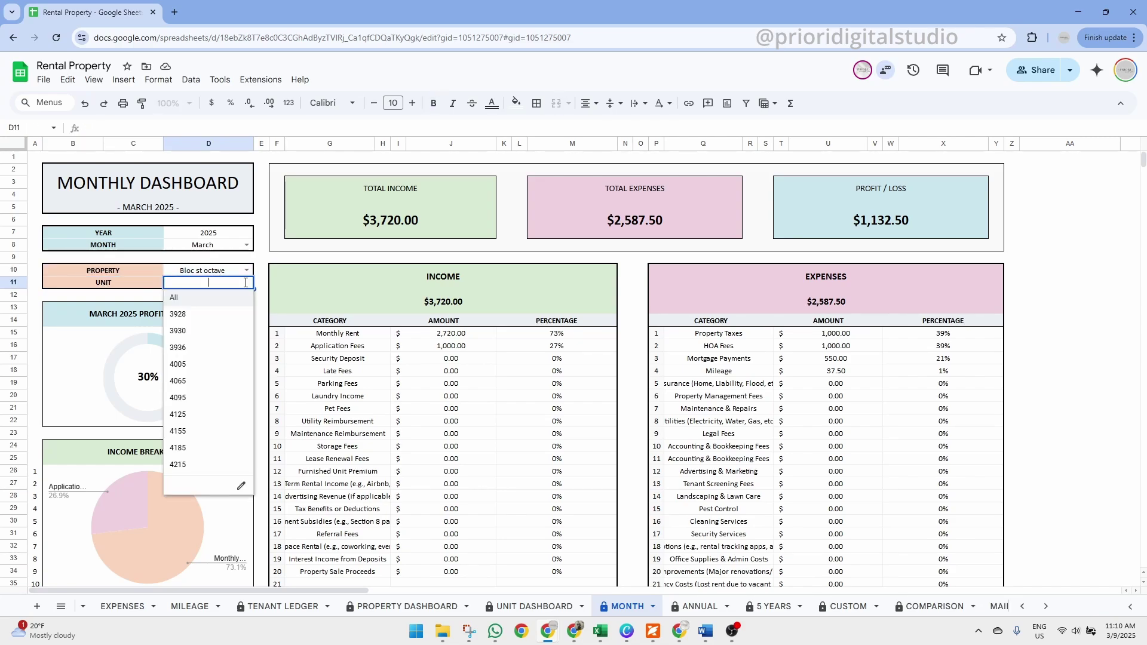
pyautogui.click(216, 294)
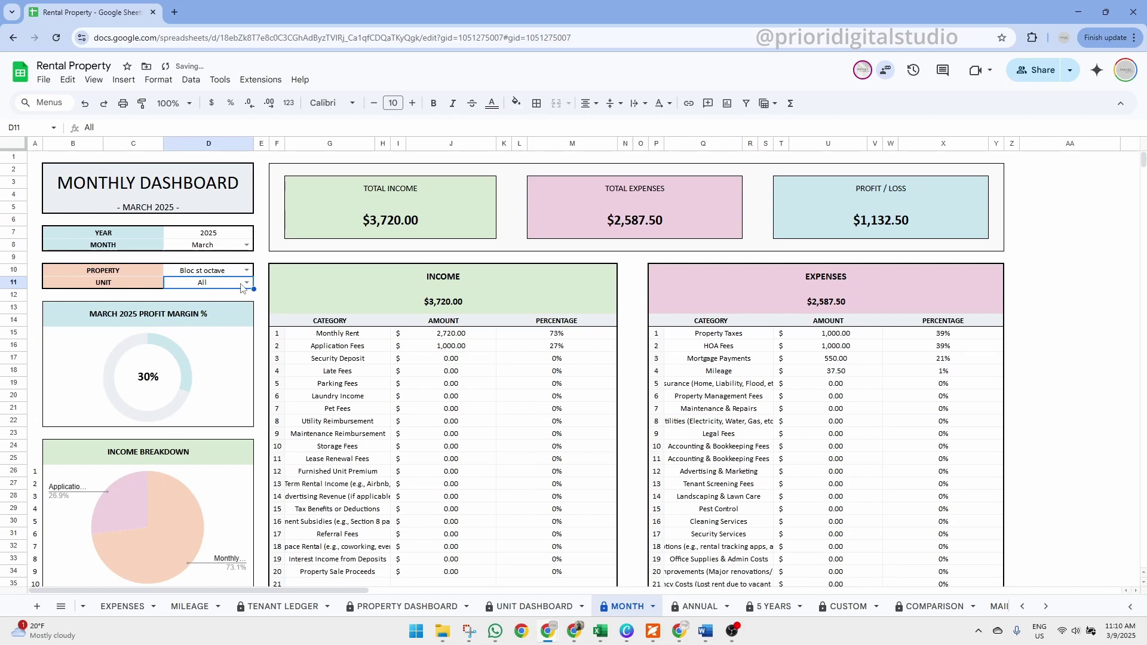
pyautogui.click(245, 285)
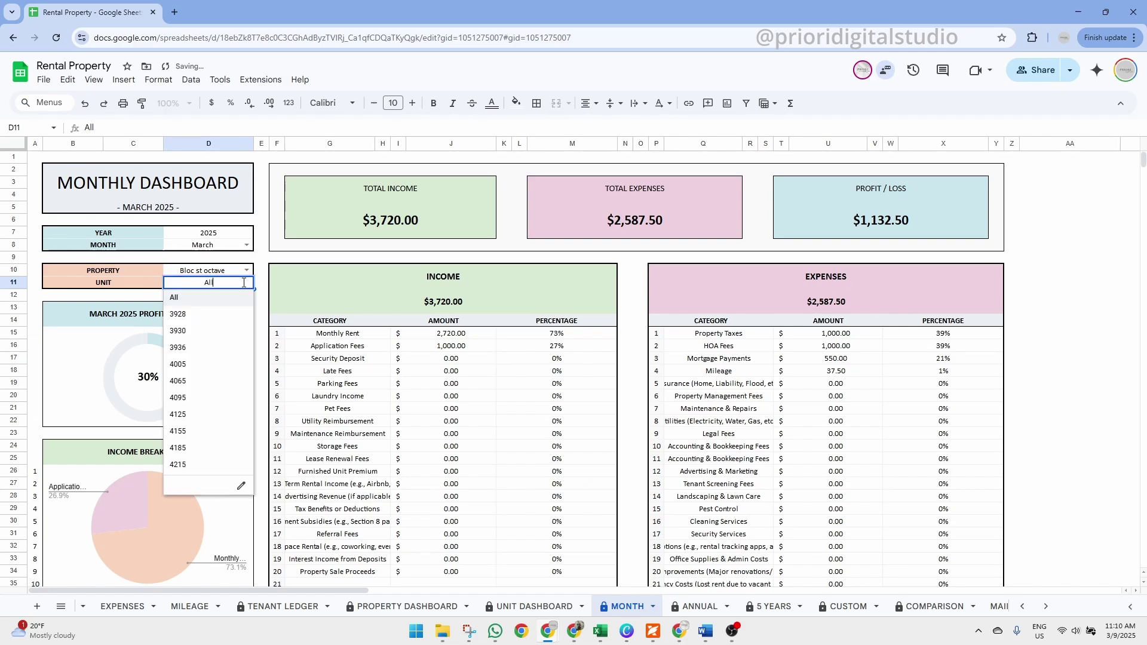
pyautogui.click(191, 366)
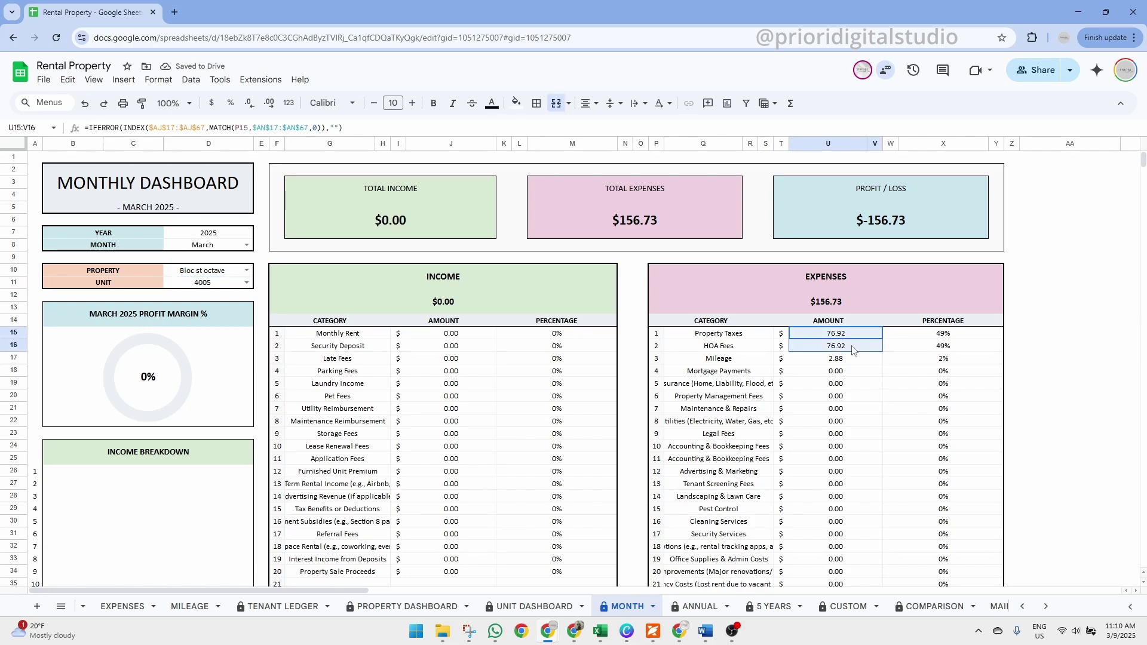
# Step: Check the Property Taxes and HOA Fees amounts in the monthly expenses table for unit 4005
pyautogui.moveTo(841, 333); pyautogui.dragTo(853, 352)
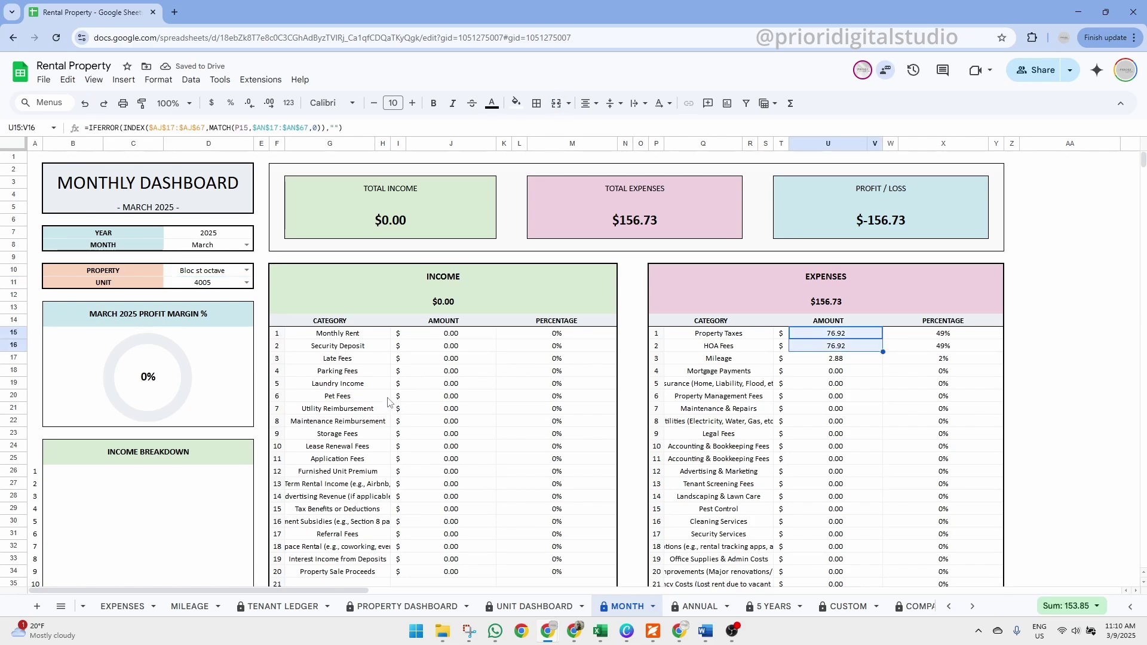
# Step: Open the annual dashboard and examine its year, starting month and property filter cells
pyautogui.hotkey('ctrl', 'pagedown')
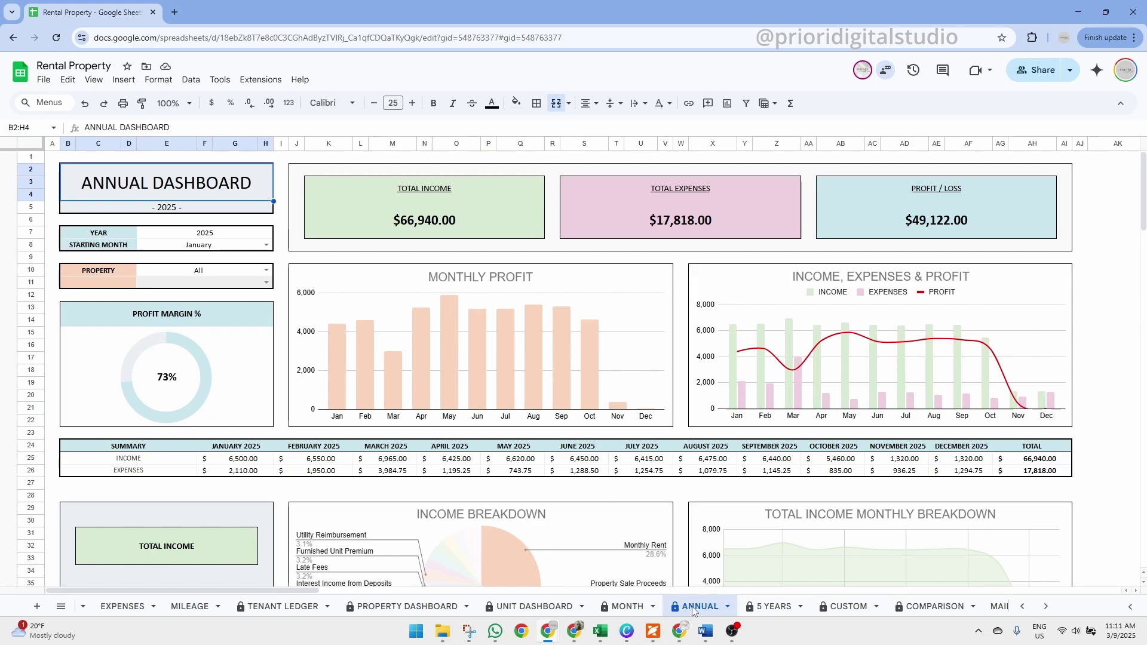
pyautogui.scroll(-1, 699, 613)
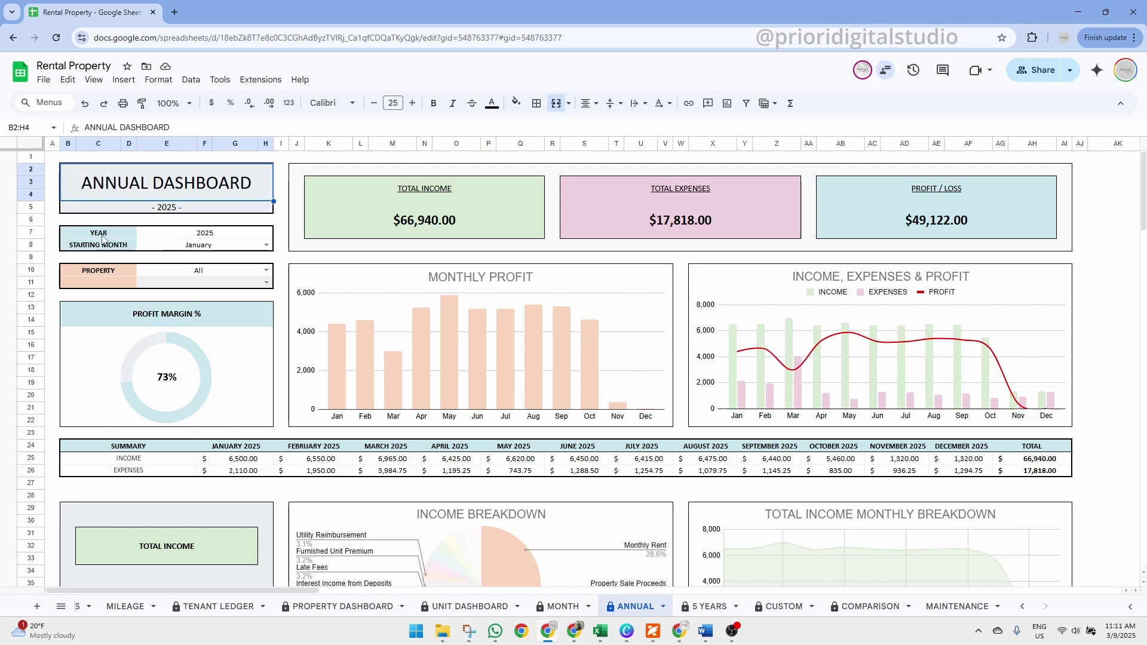
pyautogui.moveTo(102, 239); pyautogui.dragTo(249, 248)
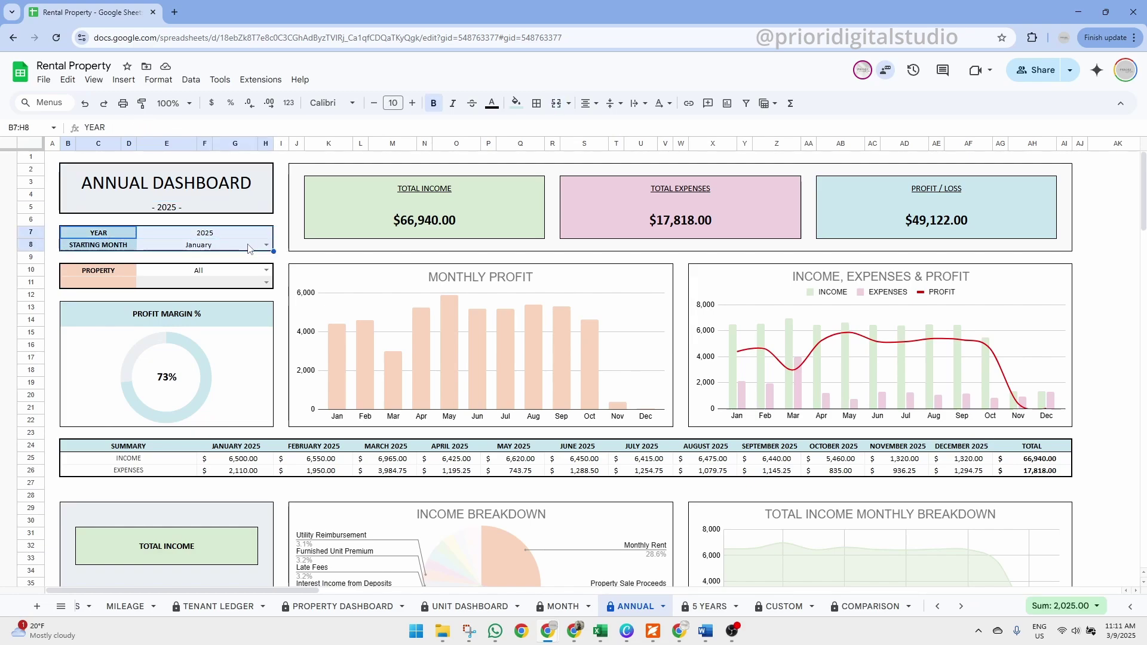
pyautogui.moveTo(113, 272); pyautogui.dragTo(222, 284)
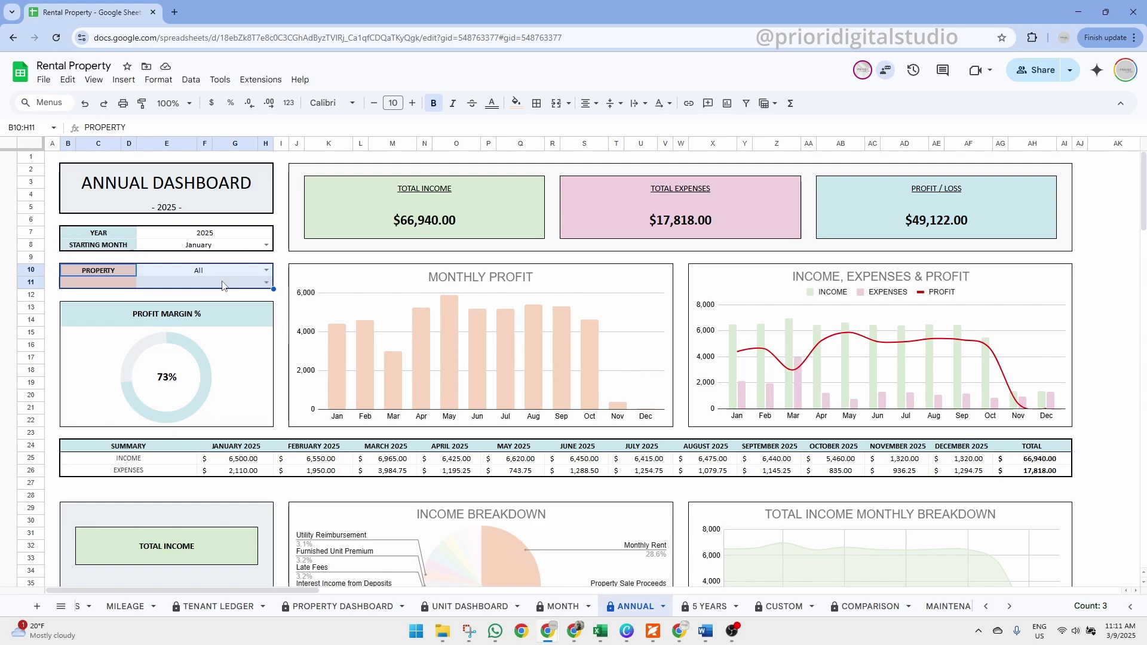
# Step: Review the Total Income, Total Expenses and Profit / Loss cards on the annual dashboard
pyautogui.click(416, 231)
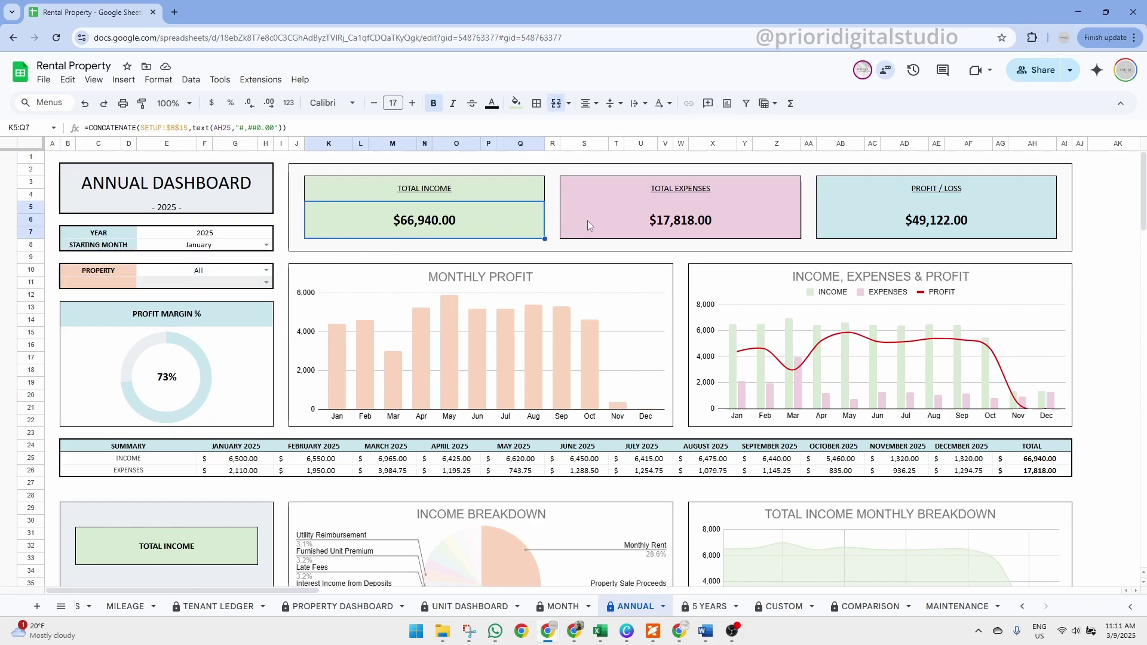
pyautogui.click(643, 222)
pyautogui.click(889, 234)
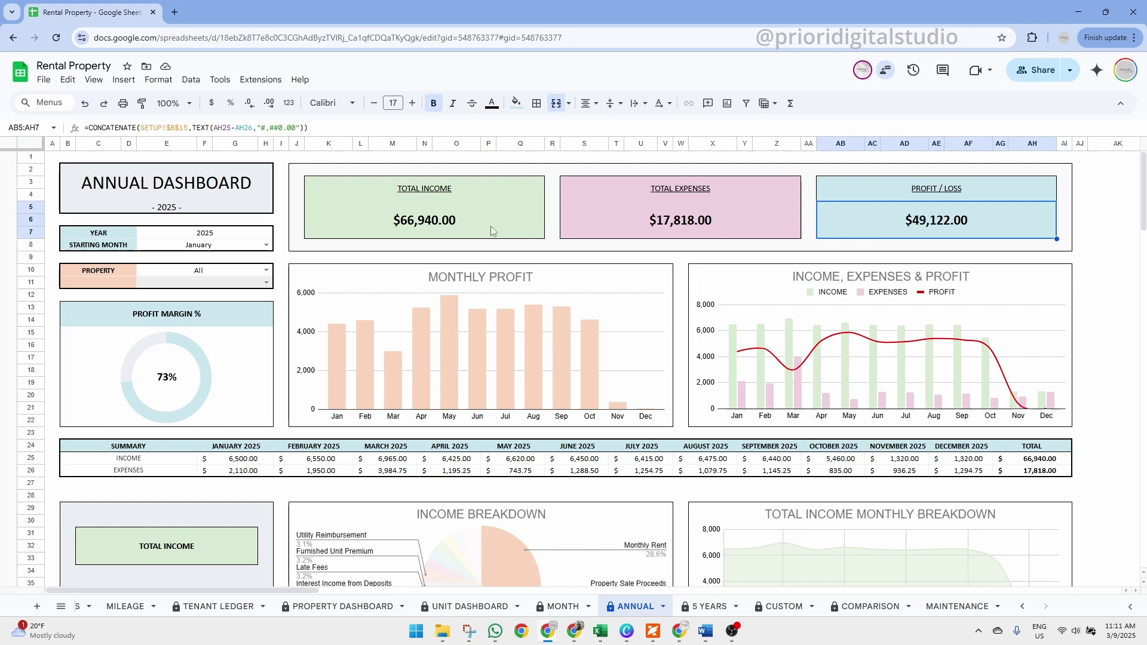
pyautogui.click(495, 224)
pyautogui.click(667, 224)
pyautogui.click(897, 220)
pyautogui.click(473, 225)
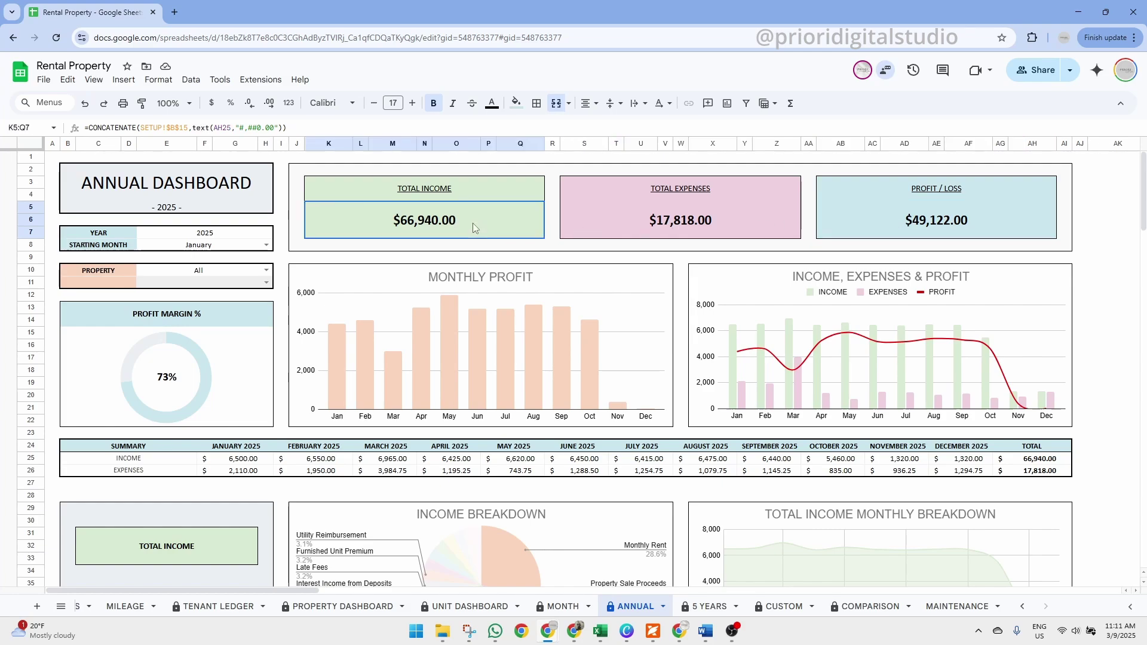
pyautogui.click(669, 226)
pyautogui.click(902, 227)
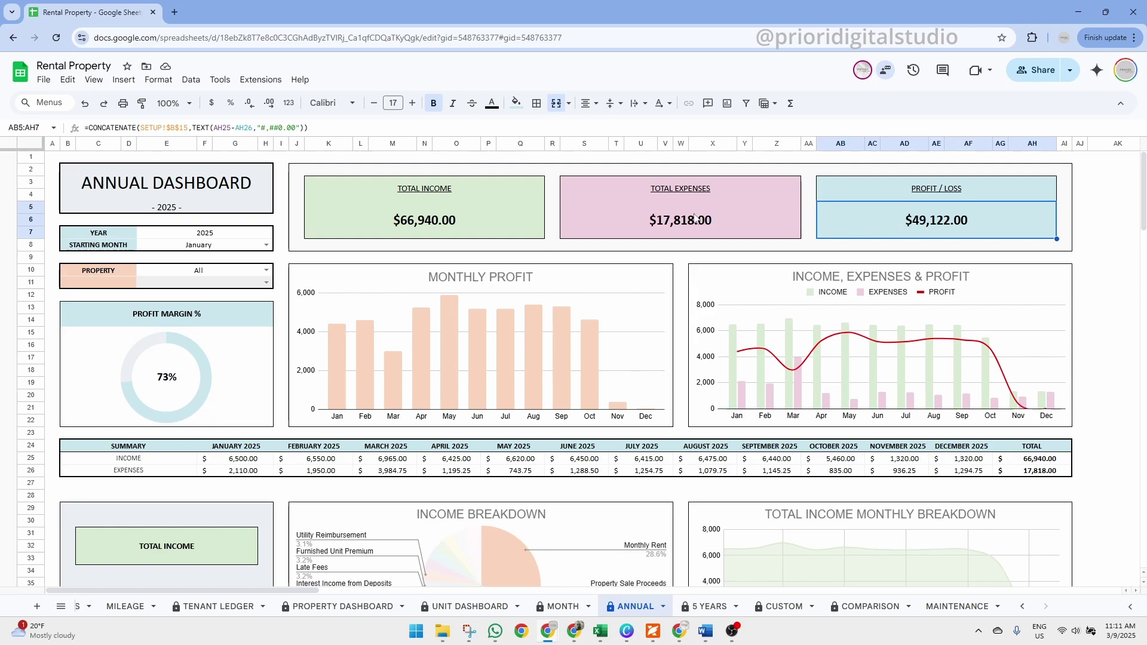
# Step: Follow the Total Income card's link to the annual income table, and return to the dashboard's summary cards
pyautogui.click(436, 196)
pyautogui.click(377, 217)
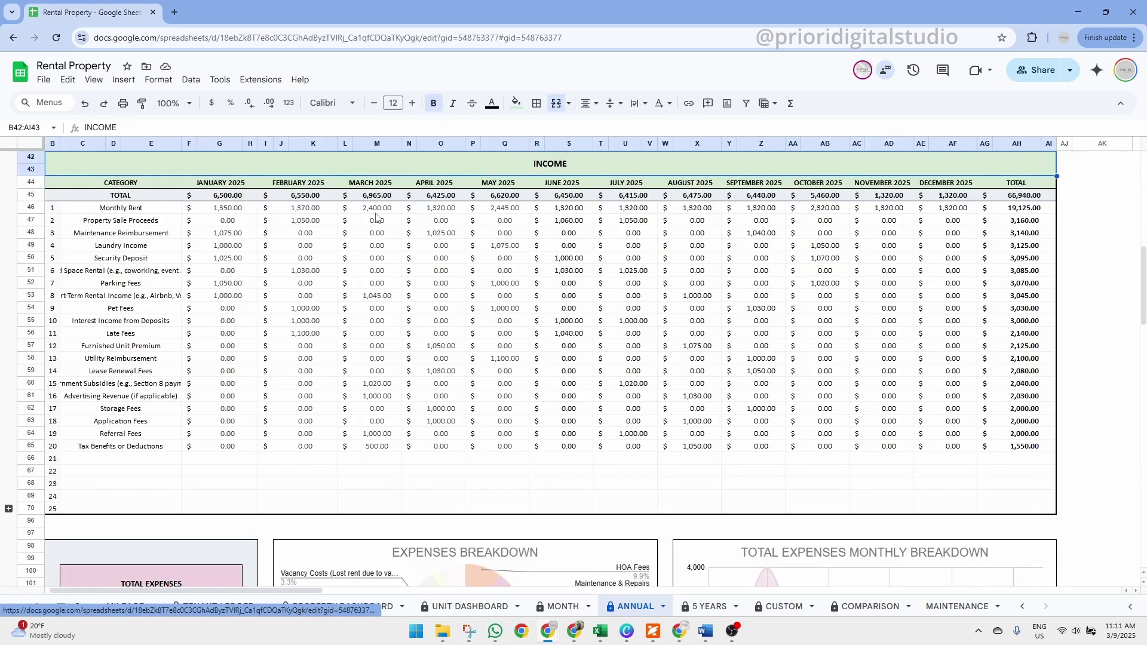
pyautogui.scroll(10, 511, 303)
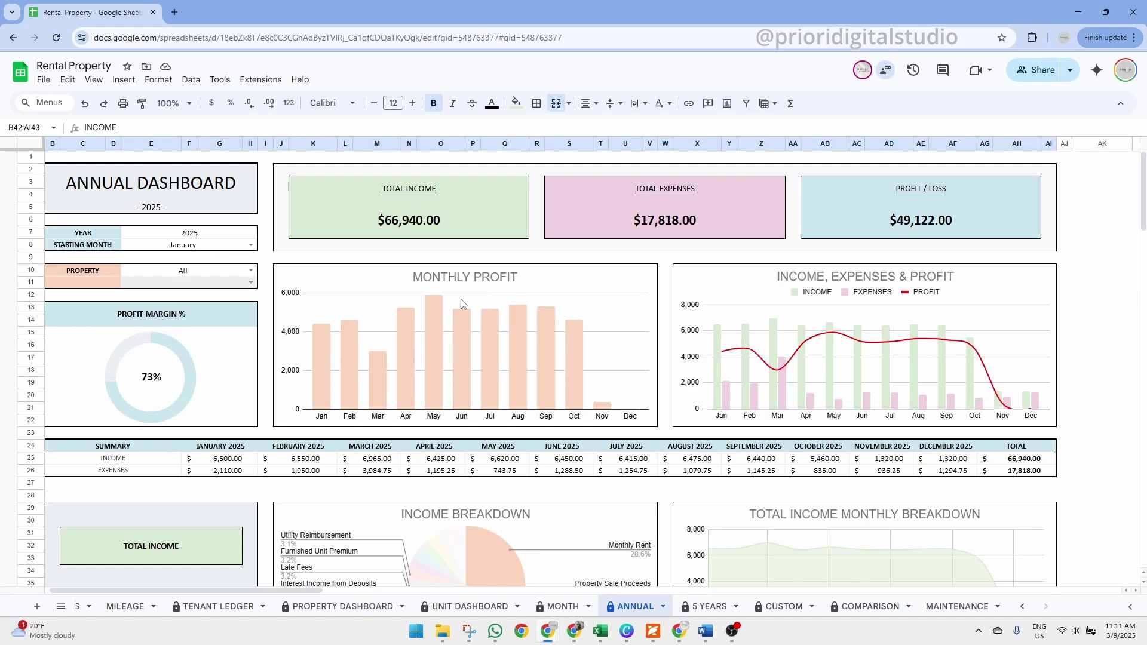
# Step: Review the annual profit margin, the profit charts and the monthly income and expenses summary table
pyautogui.click(138, 316)
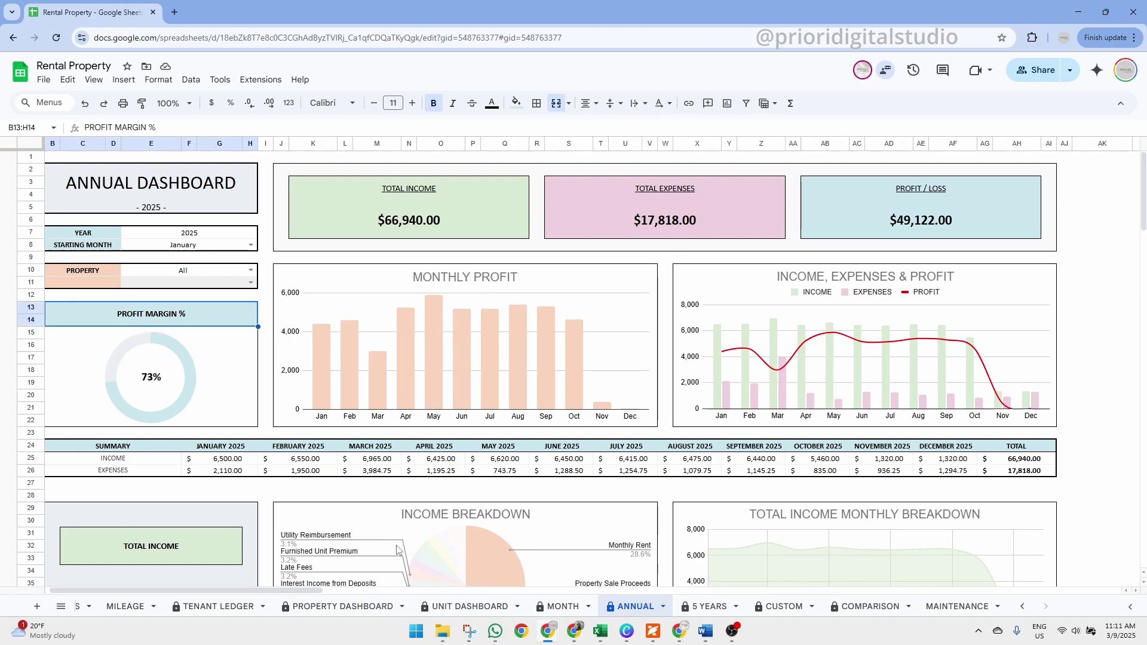
pyautogui.moveTo(304, 590); pyautogui.dragTo(257, 589)
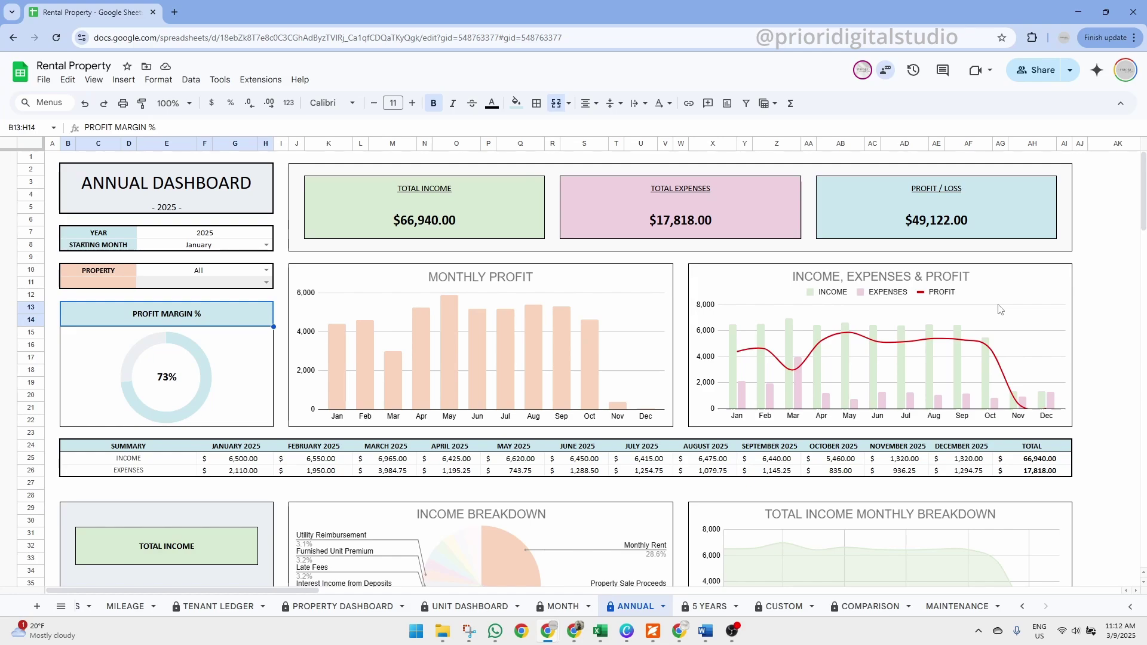
pyautogui.scroll(-3, 706, 314)
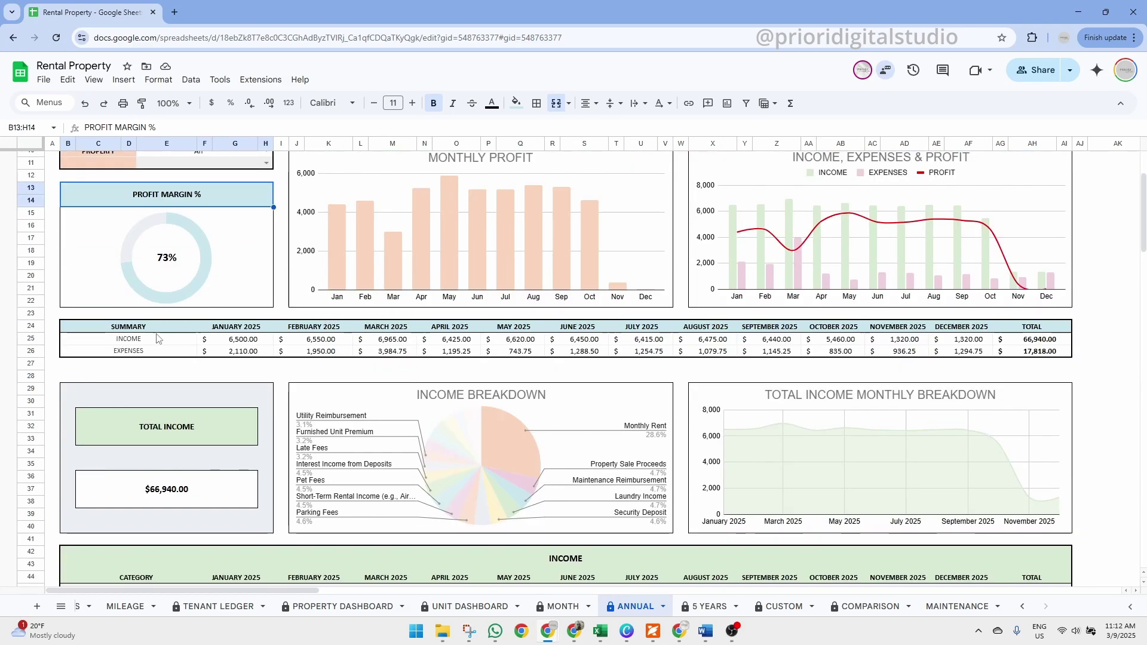
pyautogui.moveTo(147, 336); pyautogui.dragTo(1025, 354)
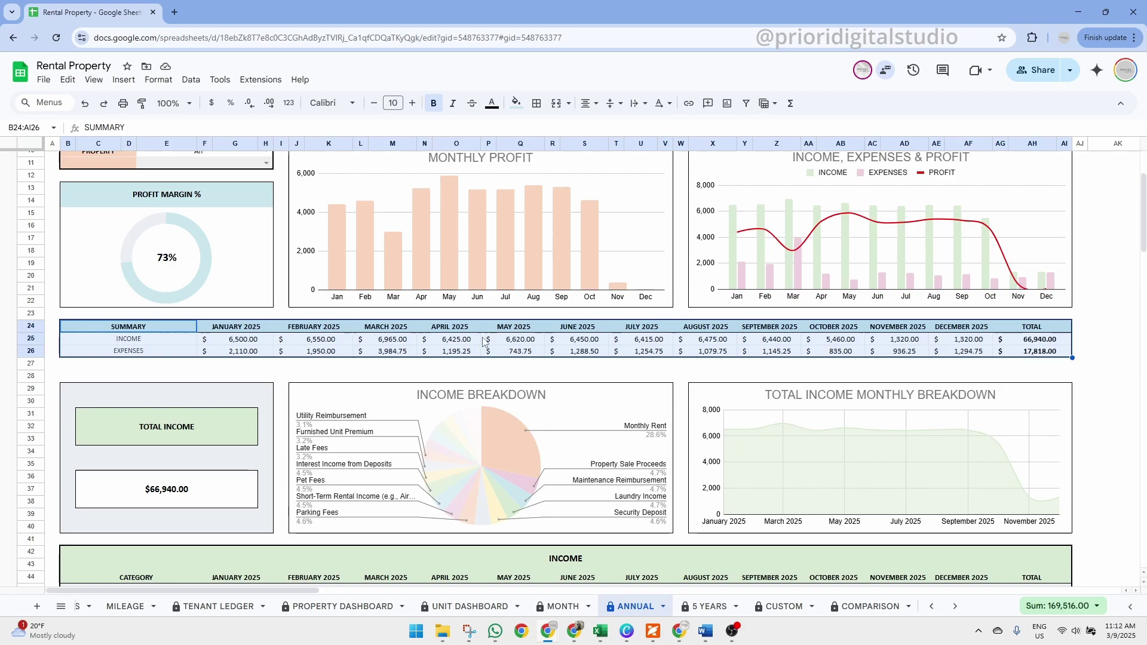
# Step: Review the annual income and expenses breakdown charts and their monthly category tables
pyautogui.scroll(-3, 485, 339)
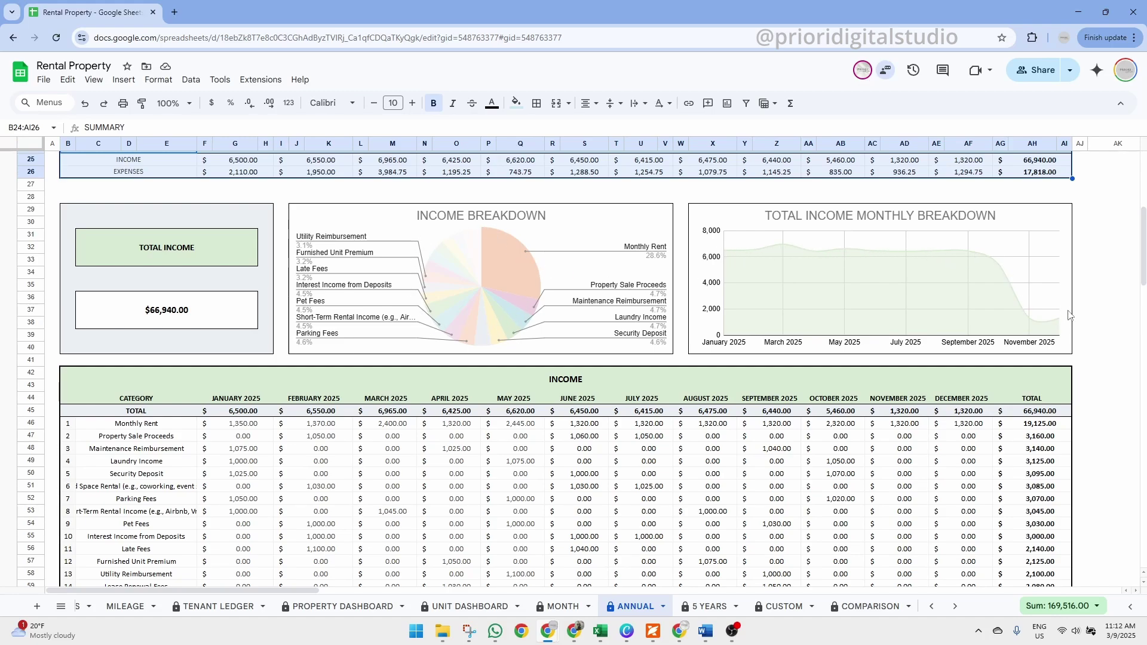
pyautogui.scroll(-3, 672, 389)
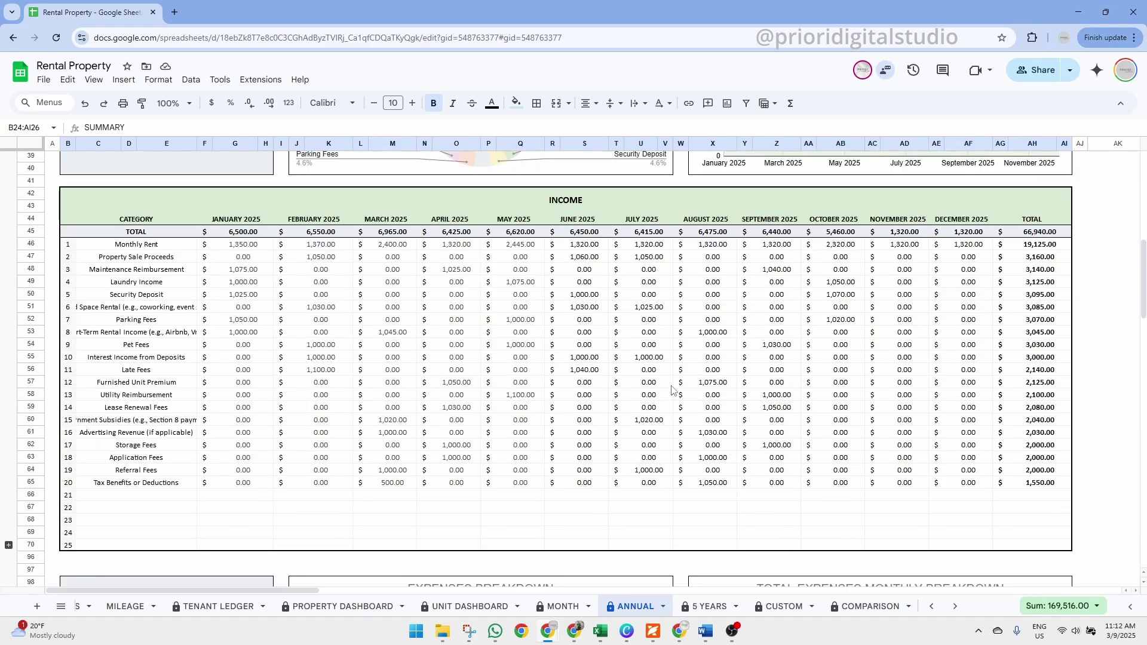
pyautogui.scroll(-3, 672, 389)
pyautogui.scroll(-4, 672, 390)
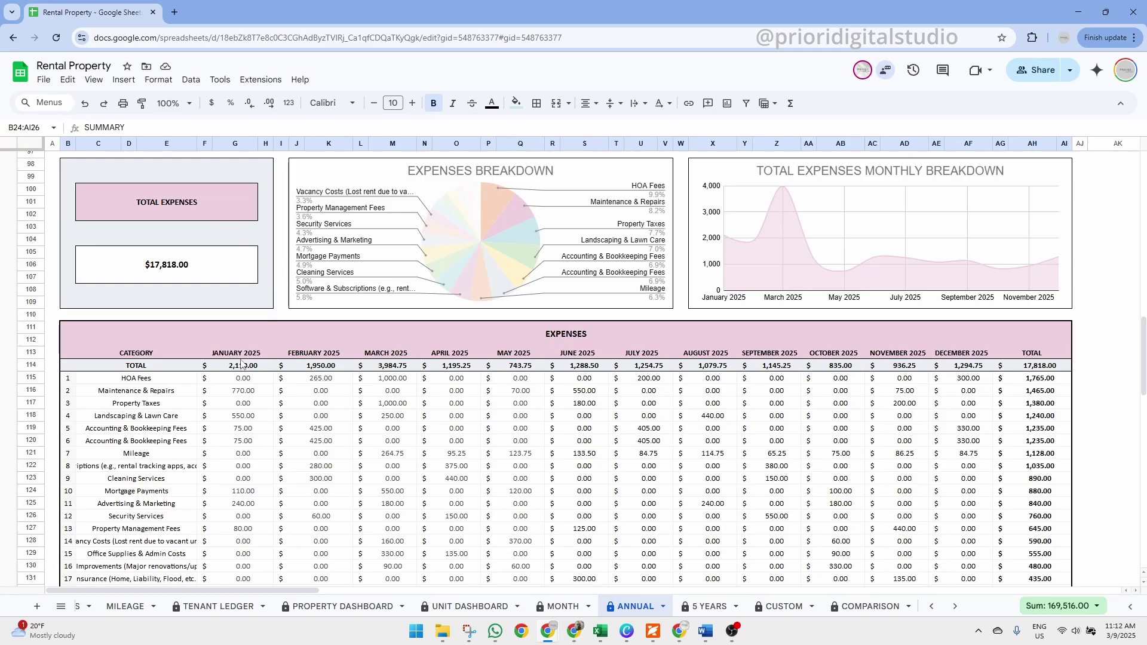
pyautogui.moveTo(132, 372); pyautogui.dragTo(1063, 491)
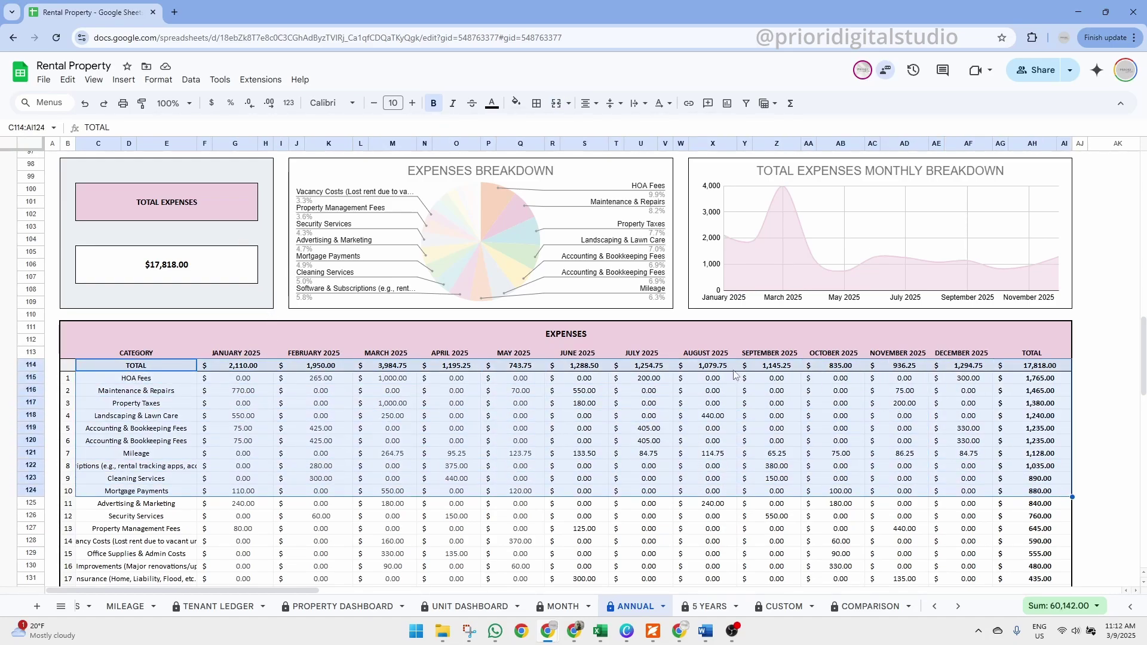
# Step: Expand the grouped rows 71 to 95 of the annual income table, accepting the protected-sheet edit, and collapse them again
pyautogui.scroll(7, 436, 348)
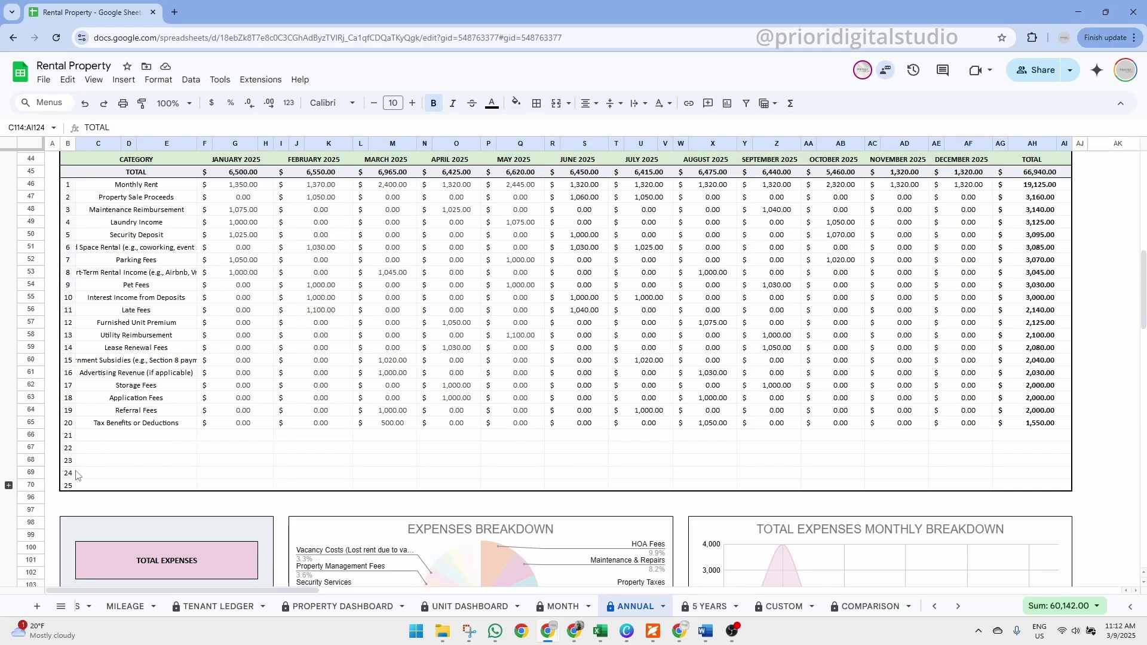
pyautogui.click(9, 486)
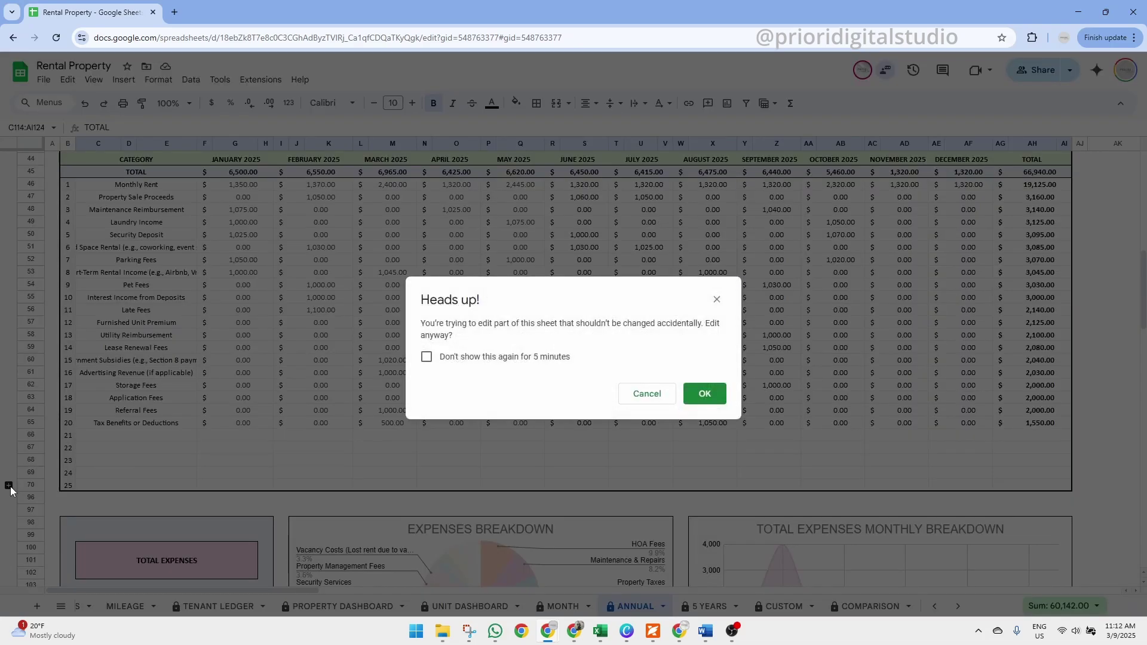
pyautogui.click(704, 393)
pyautogui.scroll(-5, 704, 393)
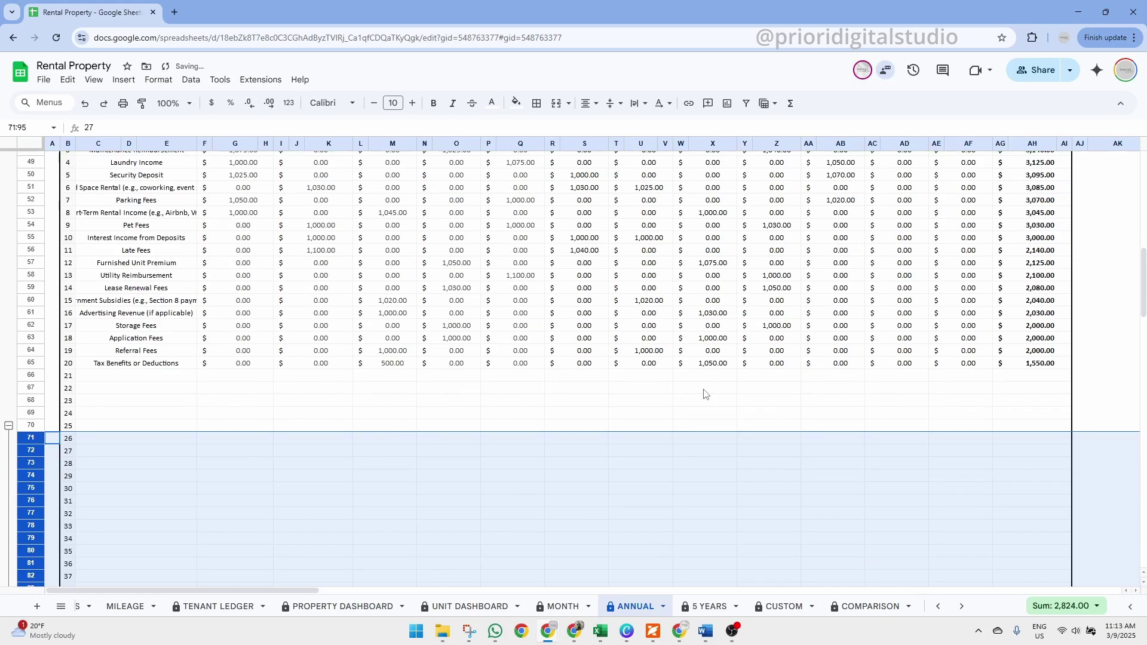
pyautogui.scroll(3, 704, 393)
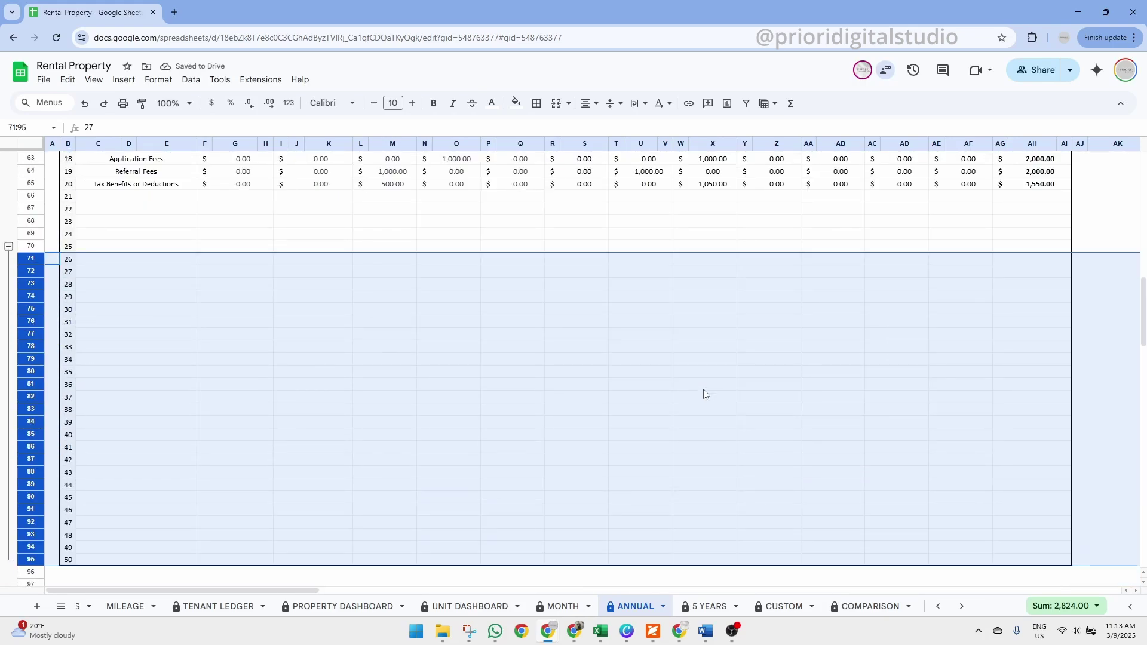
pyautogui.click(9, 306)
pyautogui.click(292, 307)
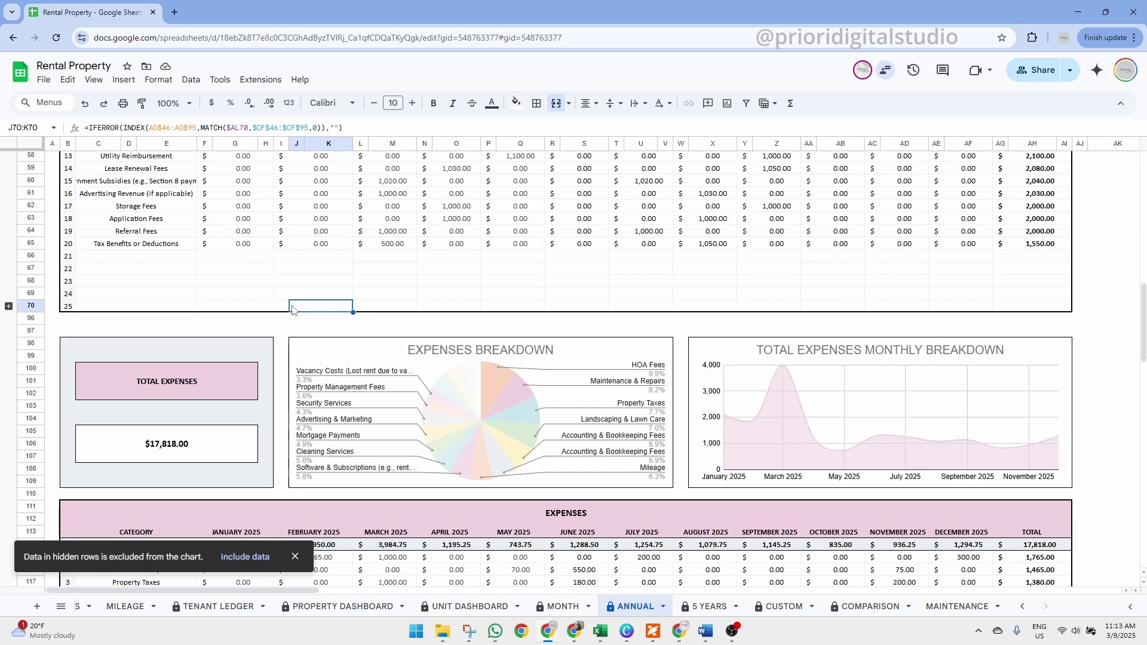
# Step: Examine the annual cash flow summary's income received row, its expense rows from Unit Expenses to Mileage, and total expenses
pyautogui.scroll(-4, 292, 309)
pyautogui.scroll(-10, 292, 310)
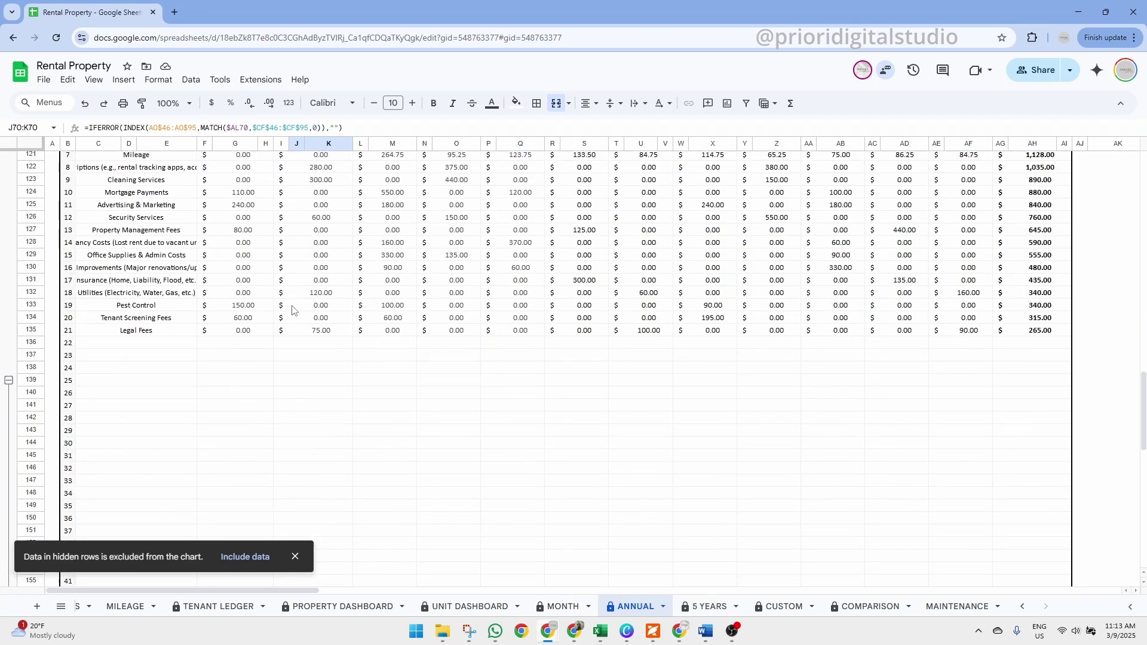
pyautogui.scroll(-2, 292, 309)
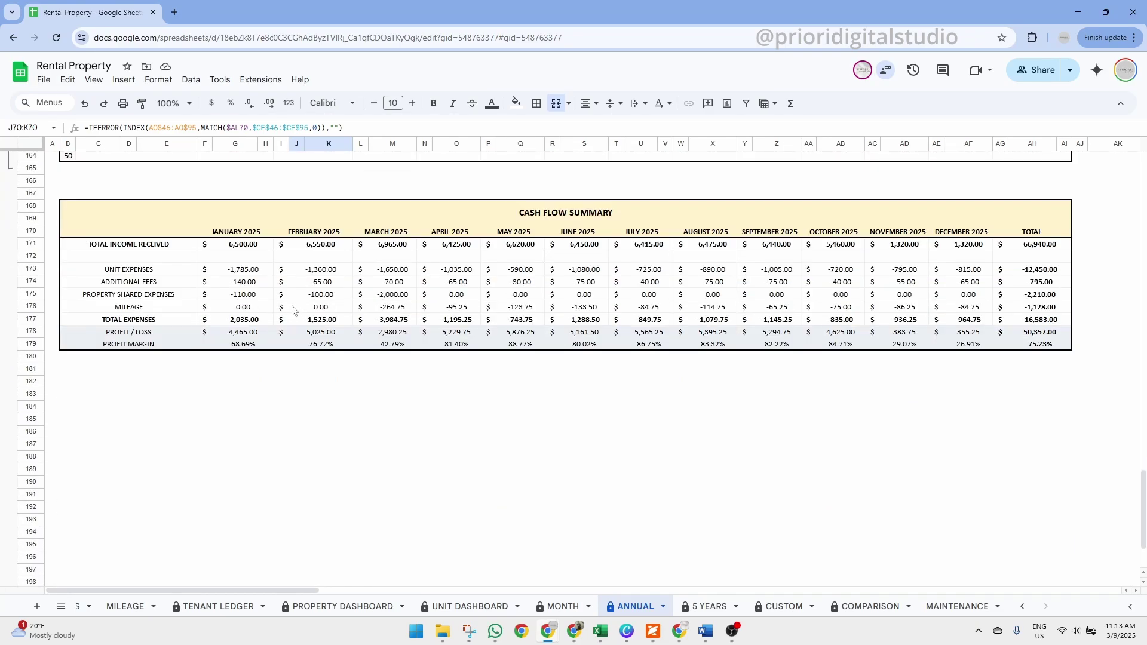
pyautogui.moveTo(117, 250); pyautogui.dragTo(1033, 252)
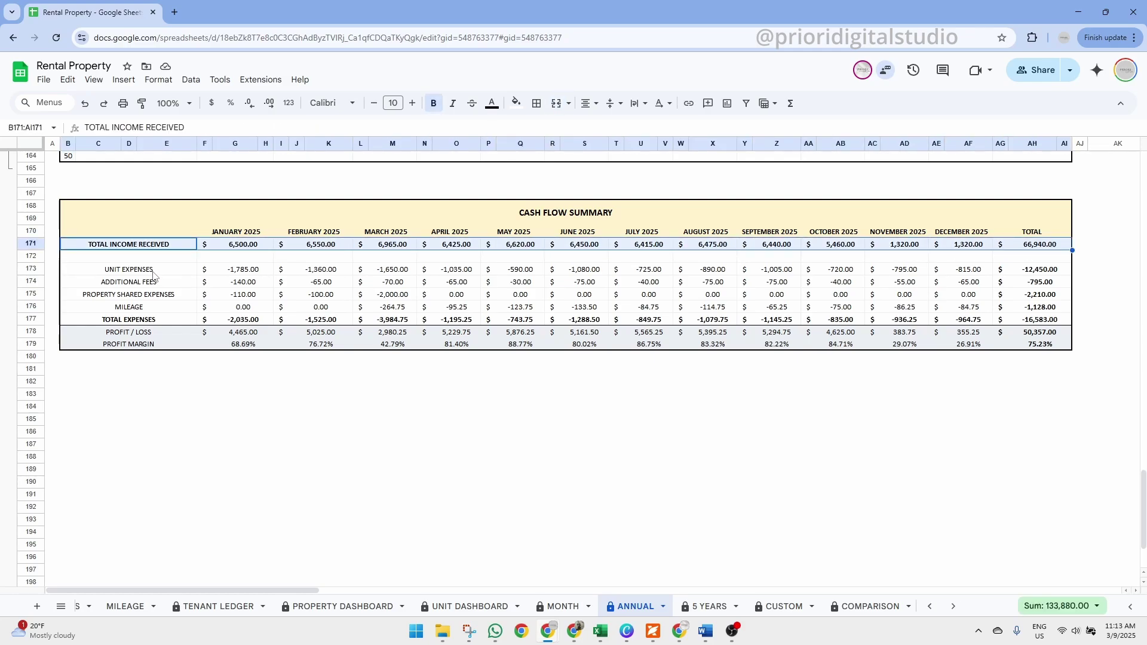
pyautogui.moveTo(153, 275); pyautogui.dragTo(1045, 314)
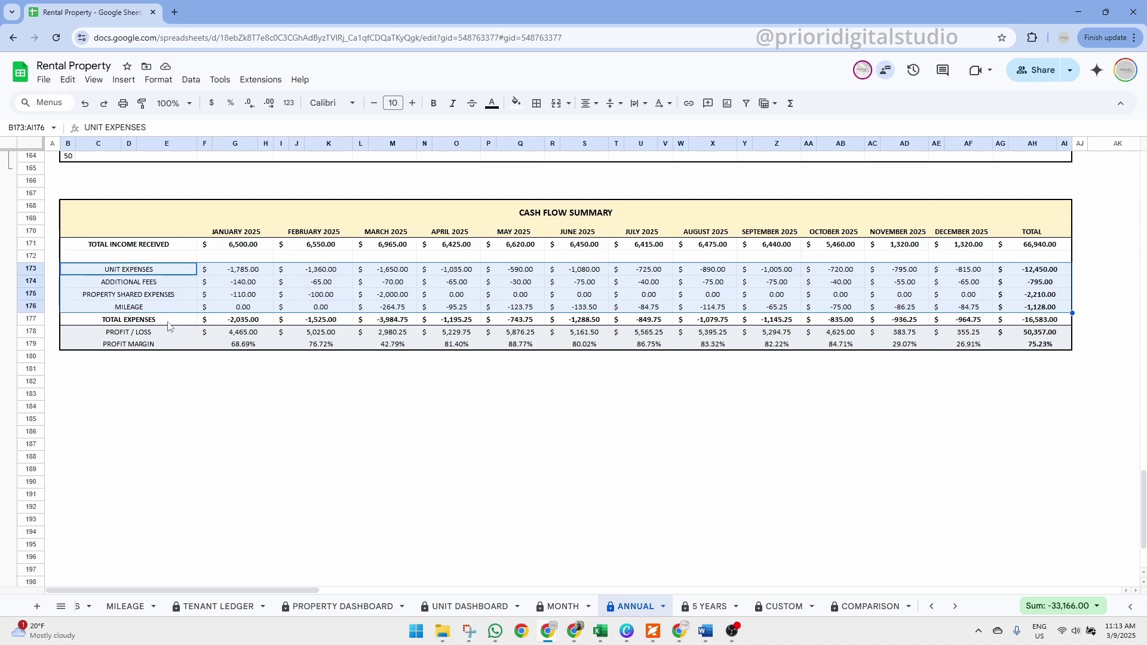
pyautogui.click(225, 322)
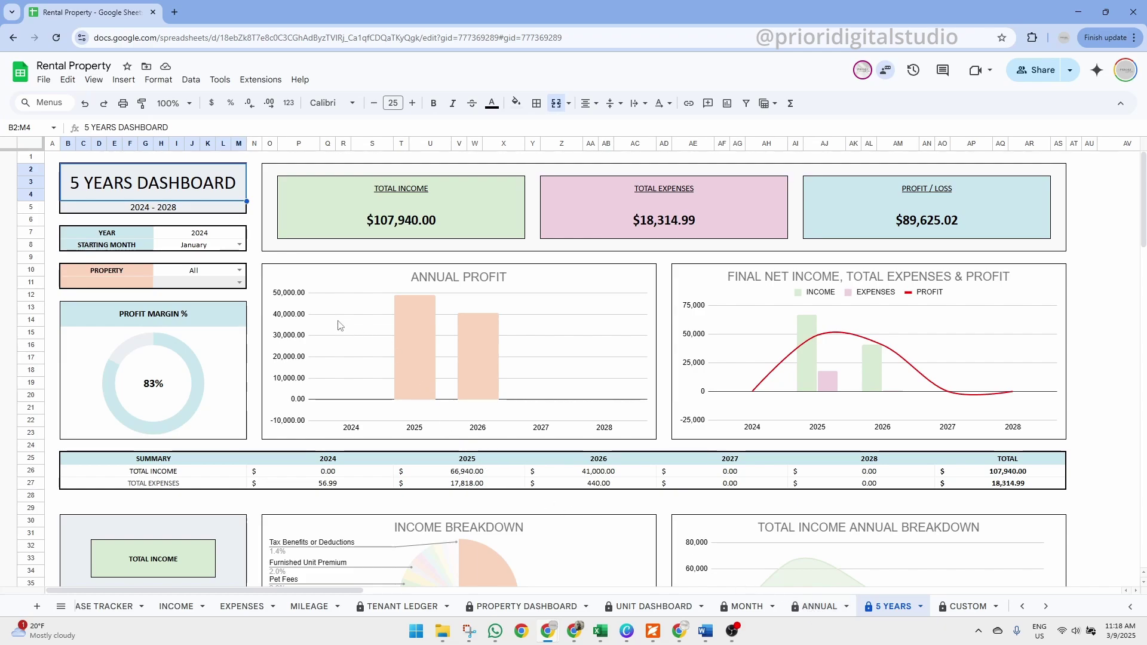
# Step: Examine the year, starting month and property filter cells on the 5 Years dashboard
pyautogui.click(138, 237)
pyautogui.moveTo(138, 236); pyautogui.dragTo(199, 282)
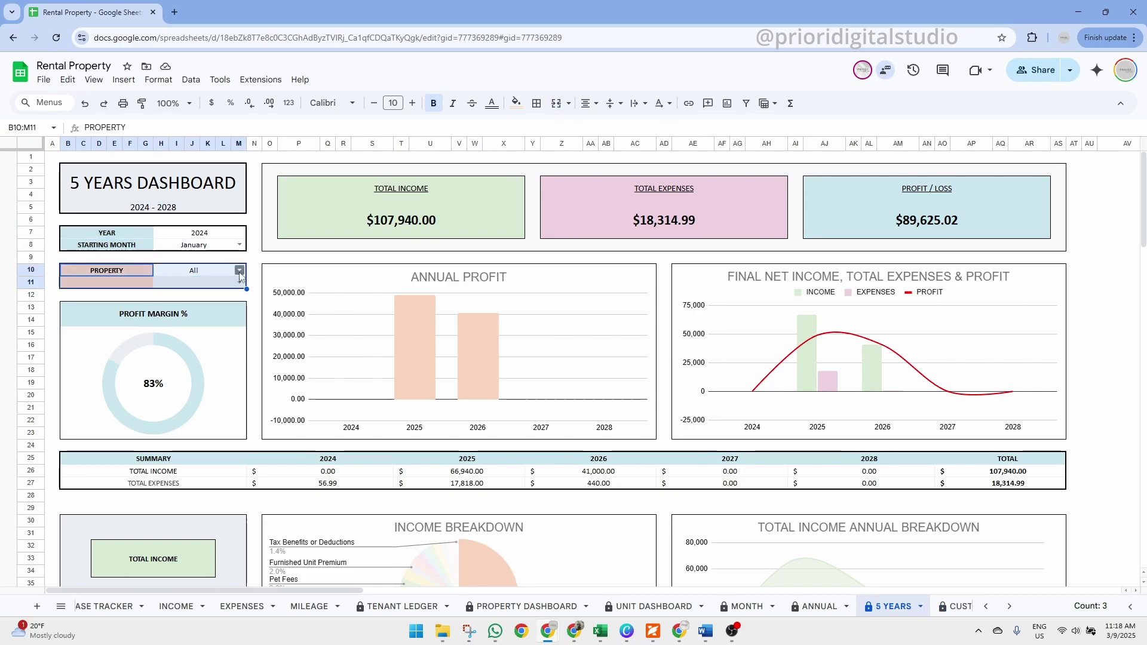
# Step: Filter the 5 Years dashboard to the Bloc st octave property, and set the property filter back to All
pyautogui.click(239, 271)
pyautogui.click(216, 300)
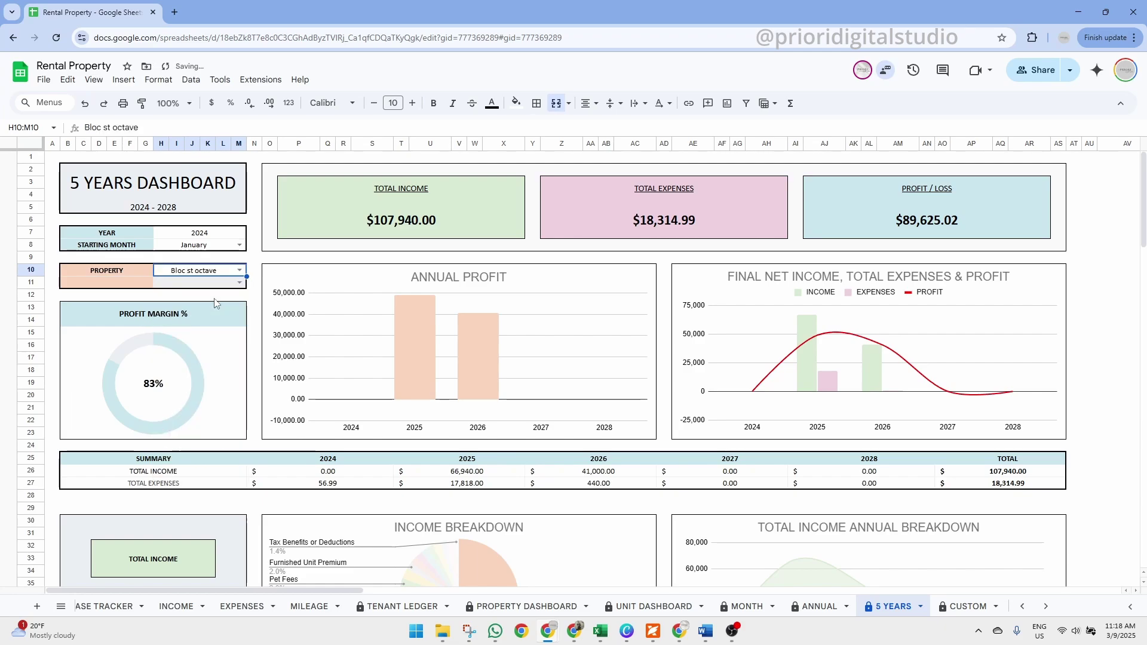
pyautogui.click(240, 272)
pyautogui.click(197, 452)
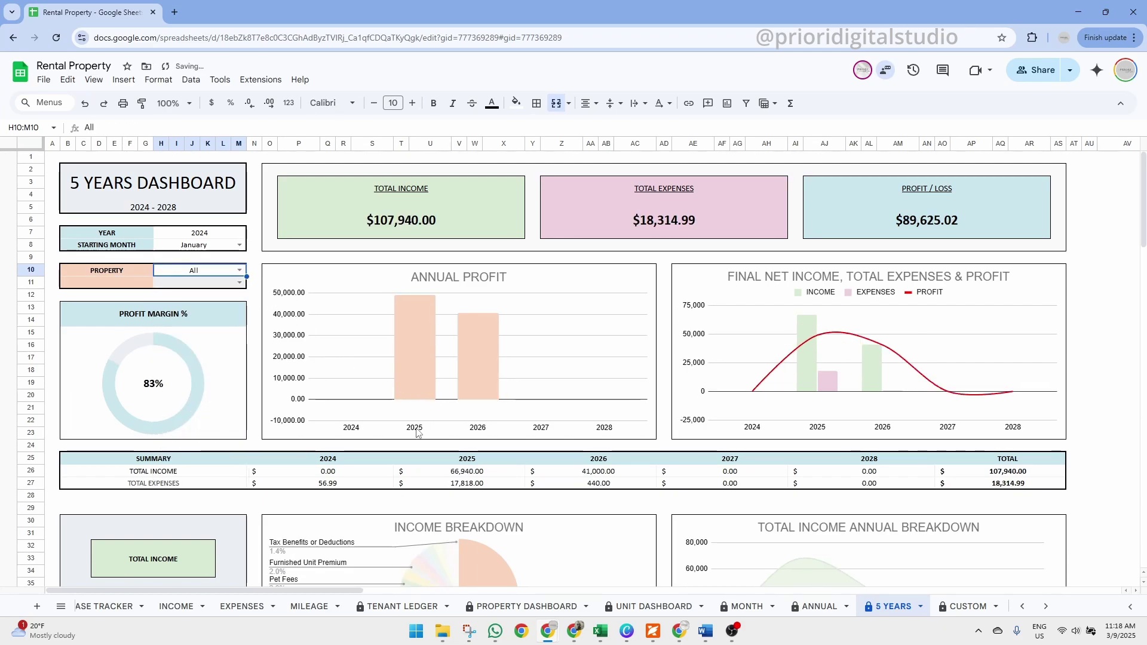
# Step: Review the five-year income table, expenses table and cashflow summary
pyautogui.scroll(-10, 416, 432)
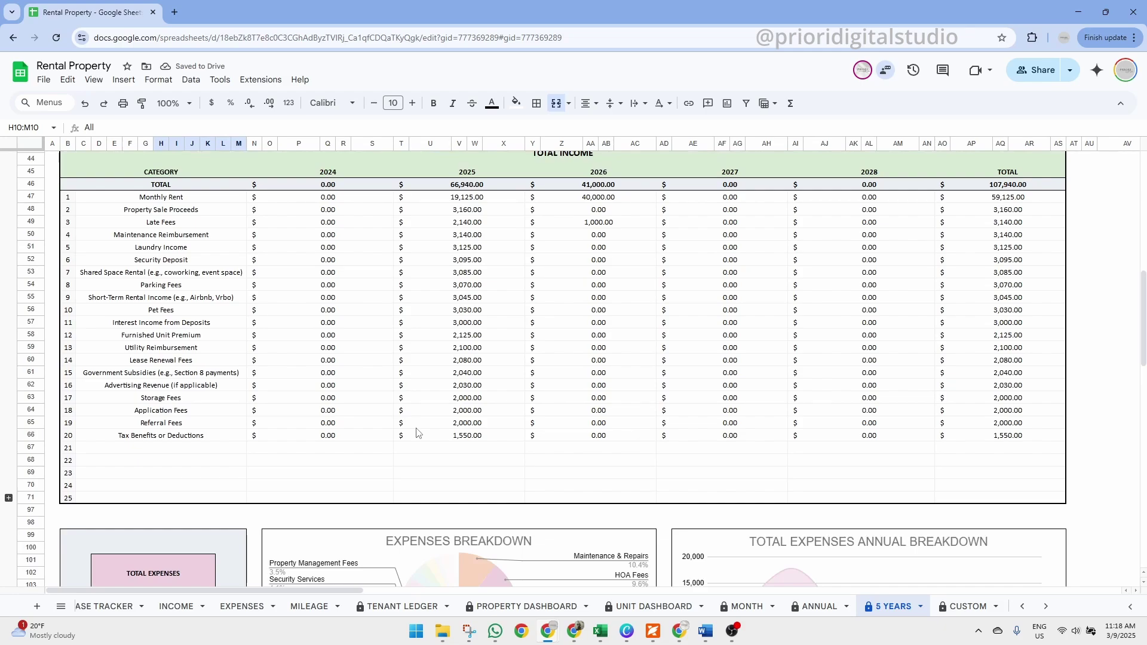
pyautogui.scroll(-8, 417, 432)
pyautogui.scroll(-3, 416, 433)
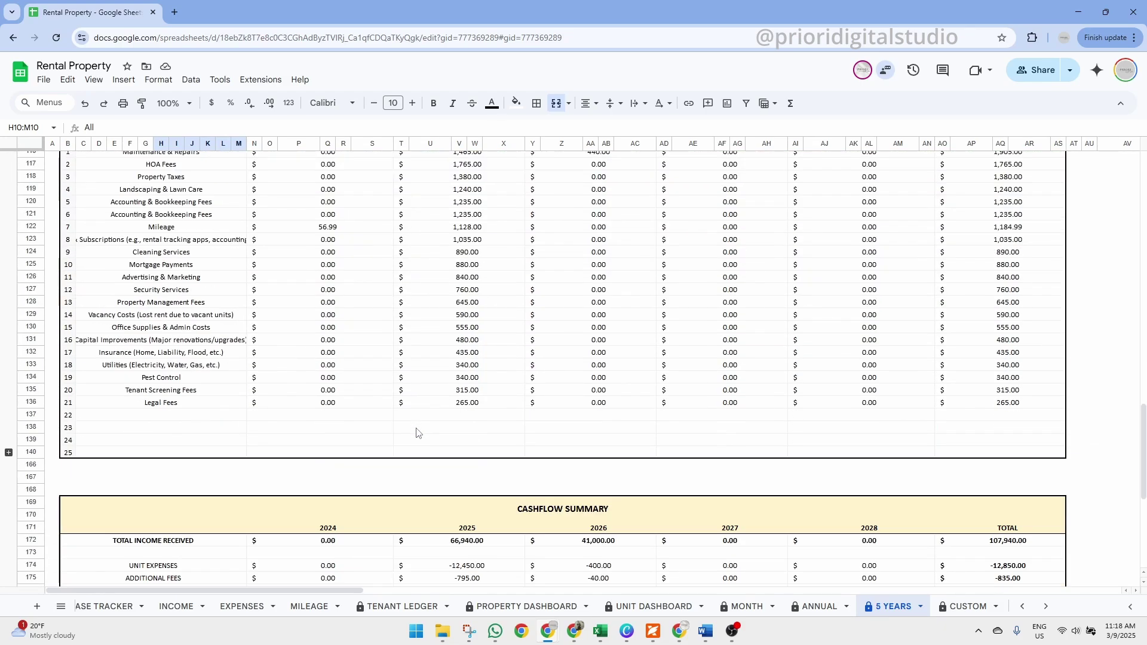
pyautogui.scroll(2, 416, 433)
pyautogui.scroll(-2, 417, 432)
pyautogui.scroll(-4, 416, 433)
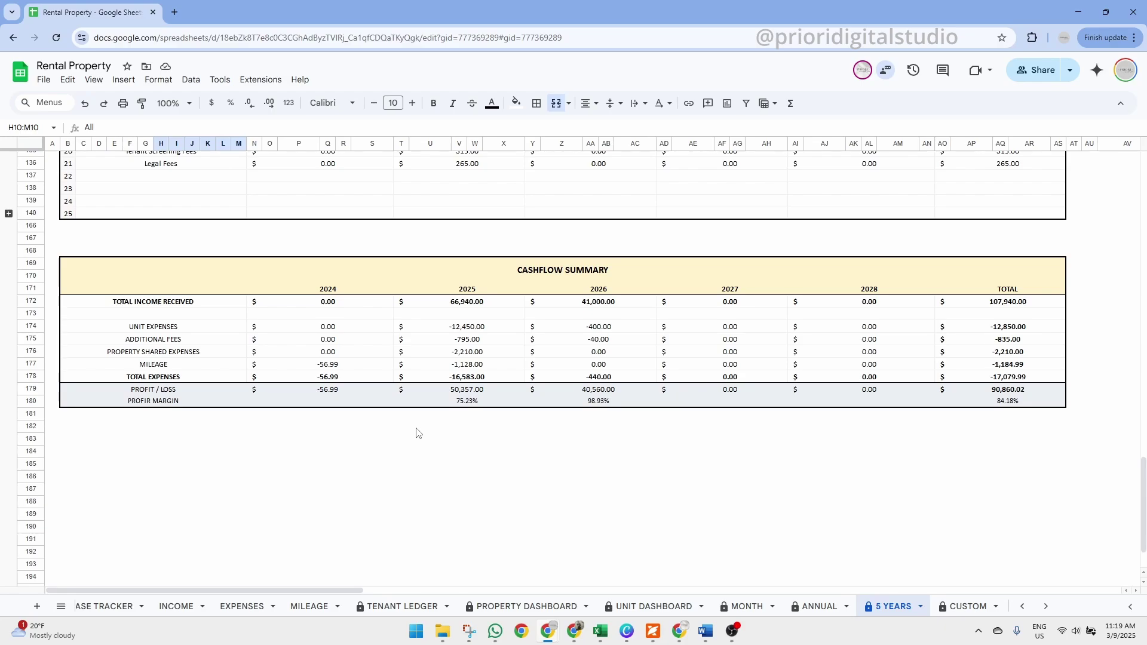
# Step: Open the Custom dashboard and examine its start date, end date and property filter cells
pyautogui.hotkey('ctrl', 'shift', 'pagedown')
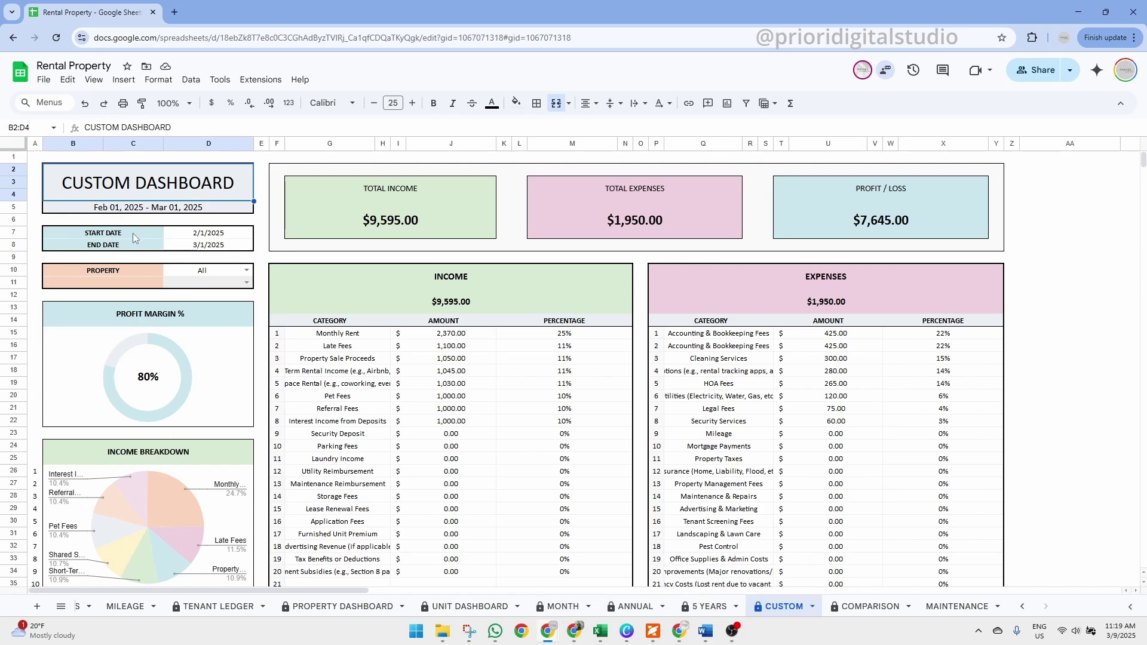
pyautogui.click(201, 236)
pyautogui.click(208, 247)
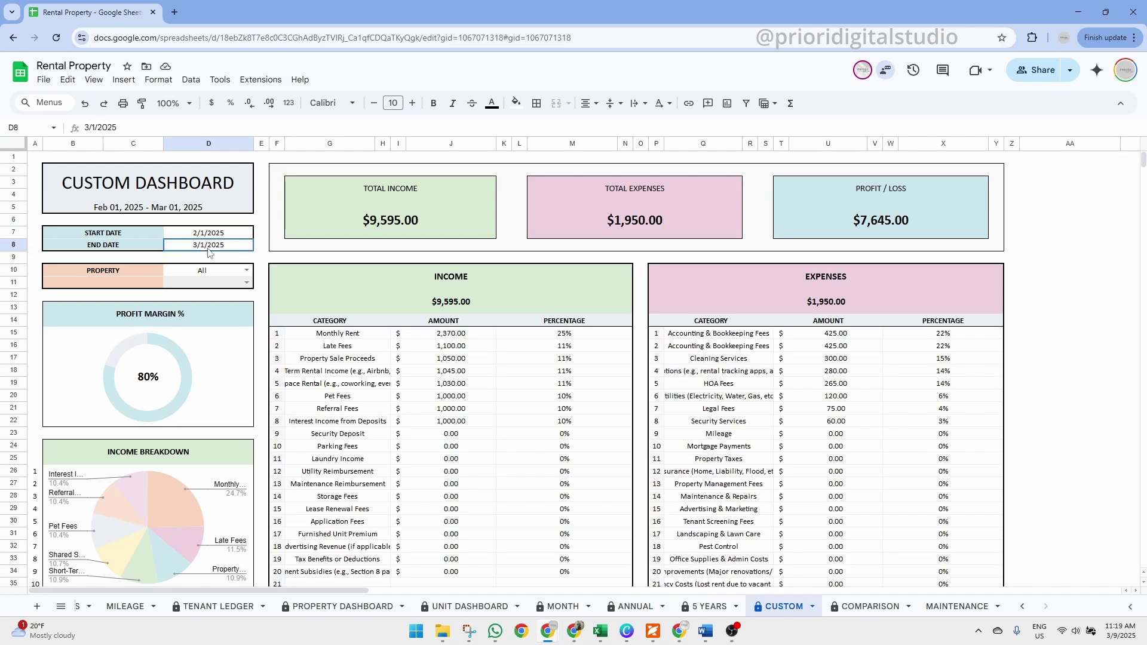
pyautogui.click(210, 234)
pyautogui.click(211, 246)
pyautogui.click(212, 234)
pyautogui.click(209, 245)
pyautogui.click(206, 271)
pyautogui.click(206, 284)
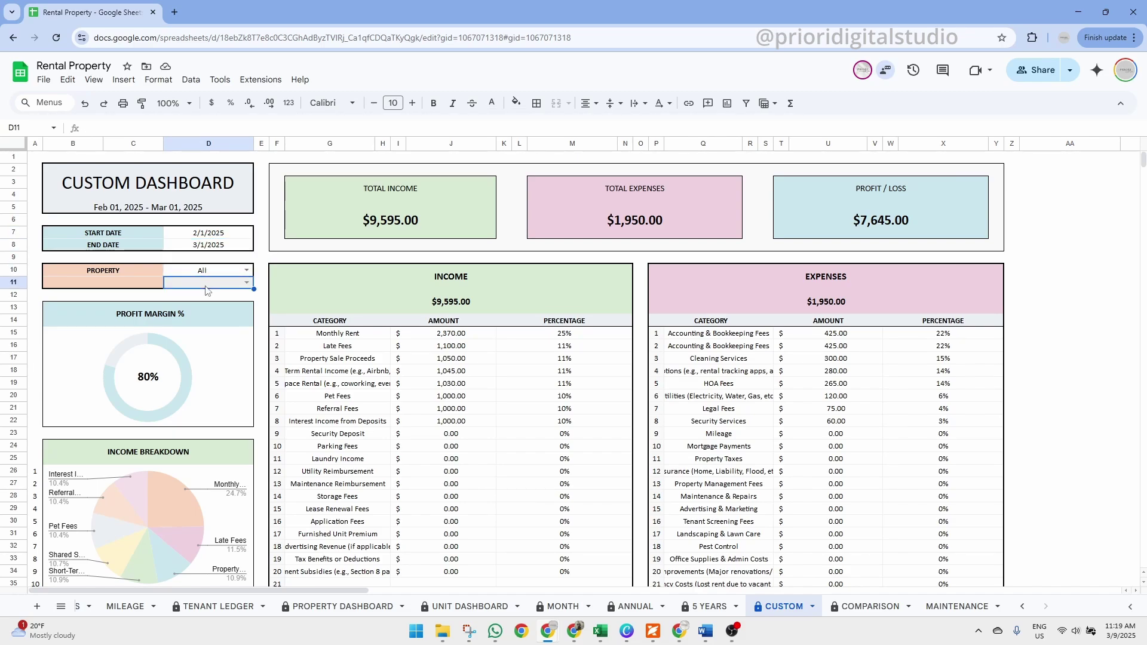
# Step: Pick 2/1/2025 as the Custom dashboard's start date, try 1/1/2025 as its end date, and inspect the cell below the dates
pyautogui.doubleClick(210, 233)
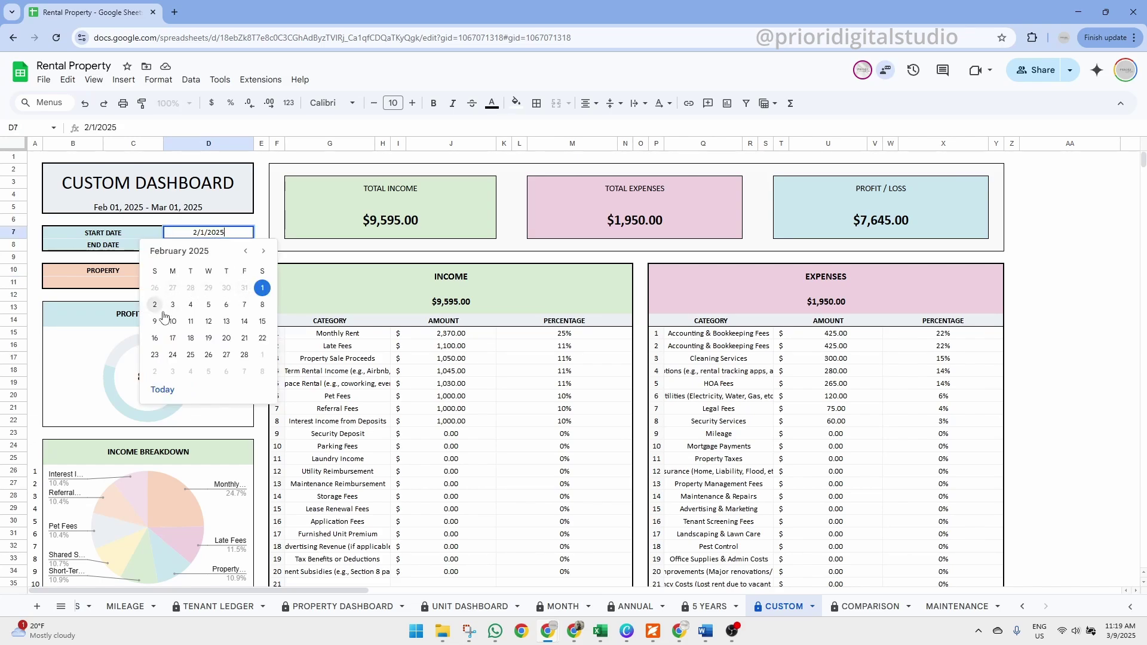
pyautogui.click(260, 287)
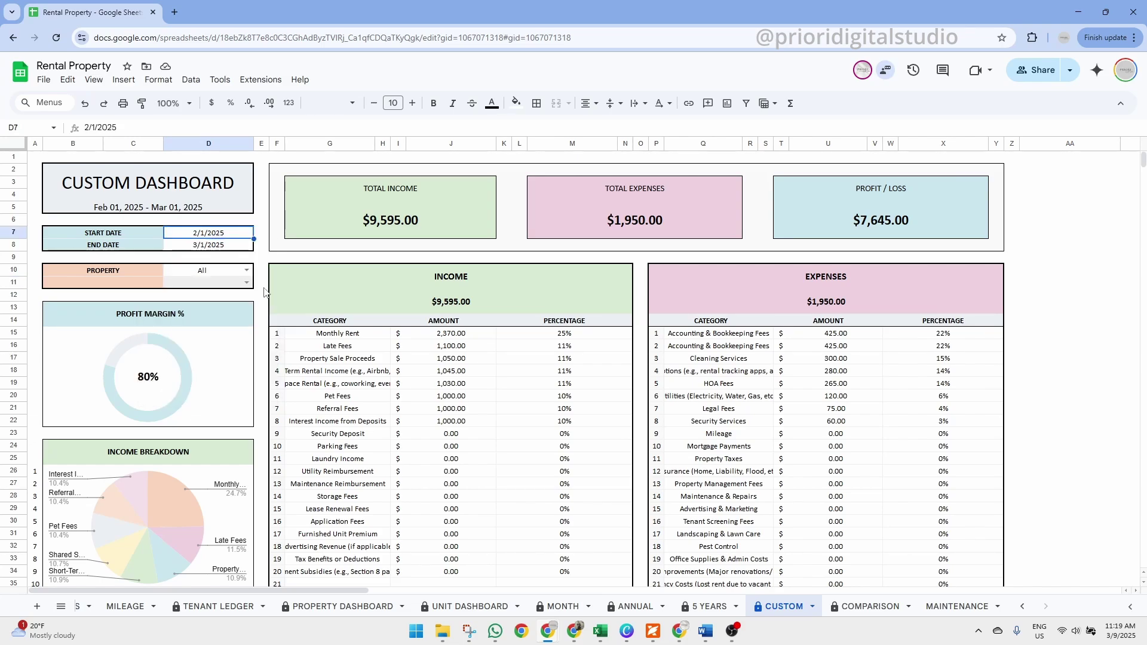
pyautogui.doubleClick(233, 246)
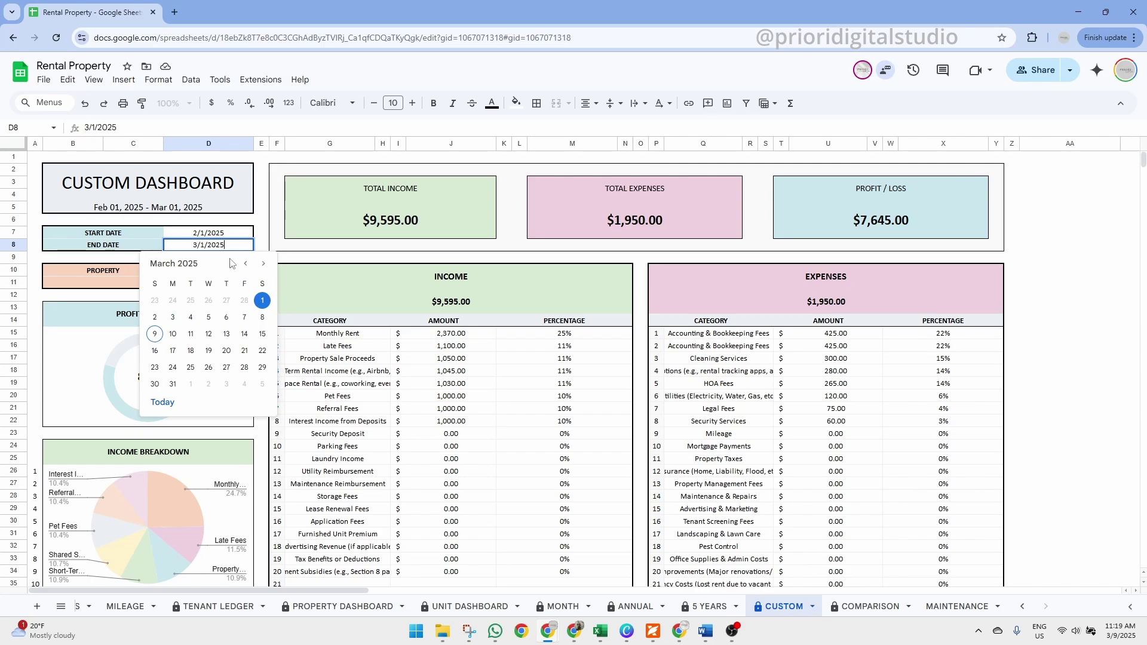
pyautogui.click(246, 263)
pyautogui.click(246, 263)
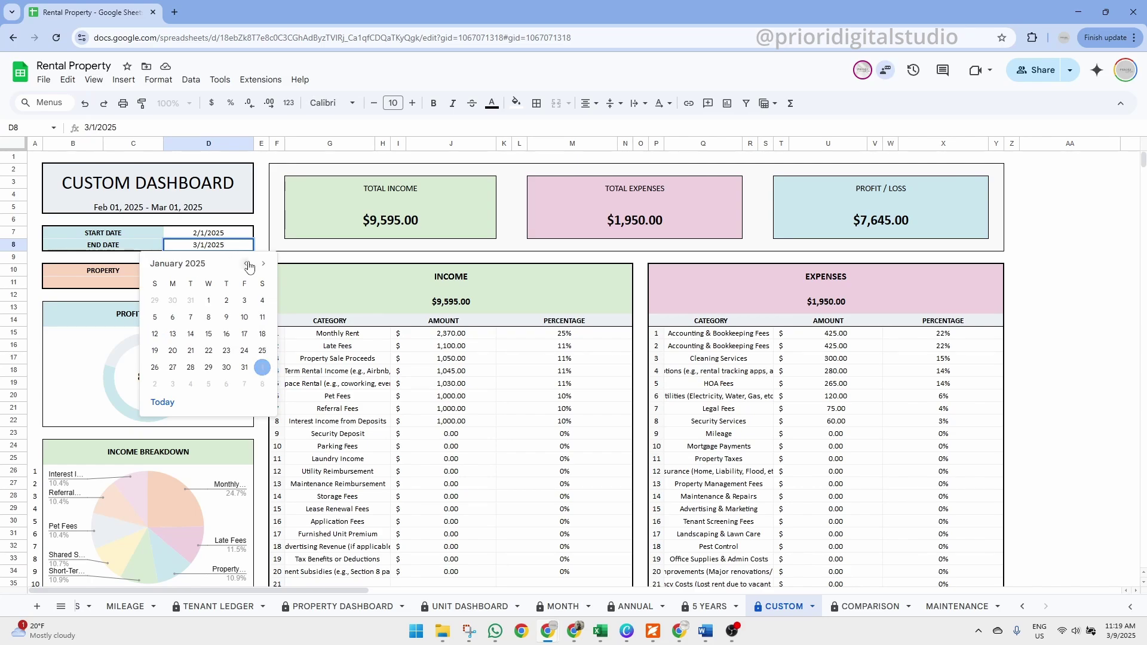
pyautogui.click(208, 301)
pyautogui.click(127, 262)
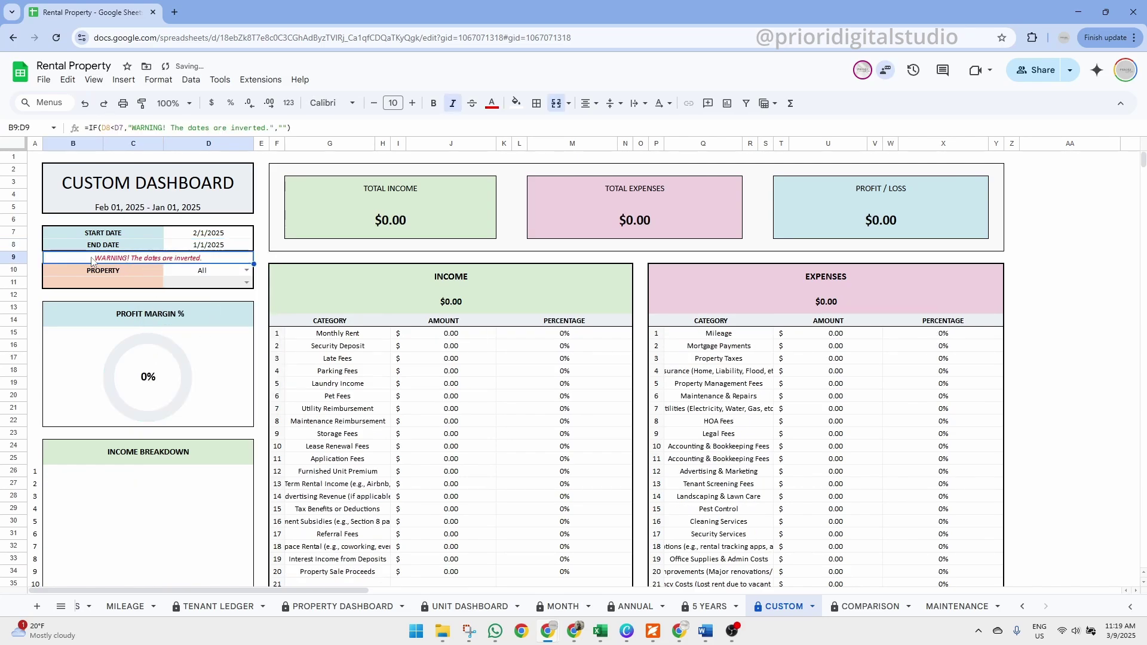
# Step: Set the Custom dashboard's end date to 3/9/2025
pyautogui.doubleClick(209, 246)
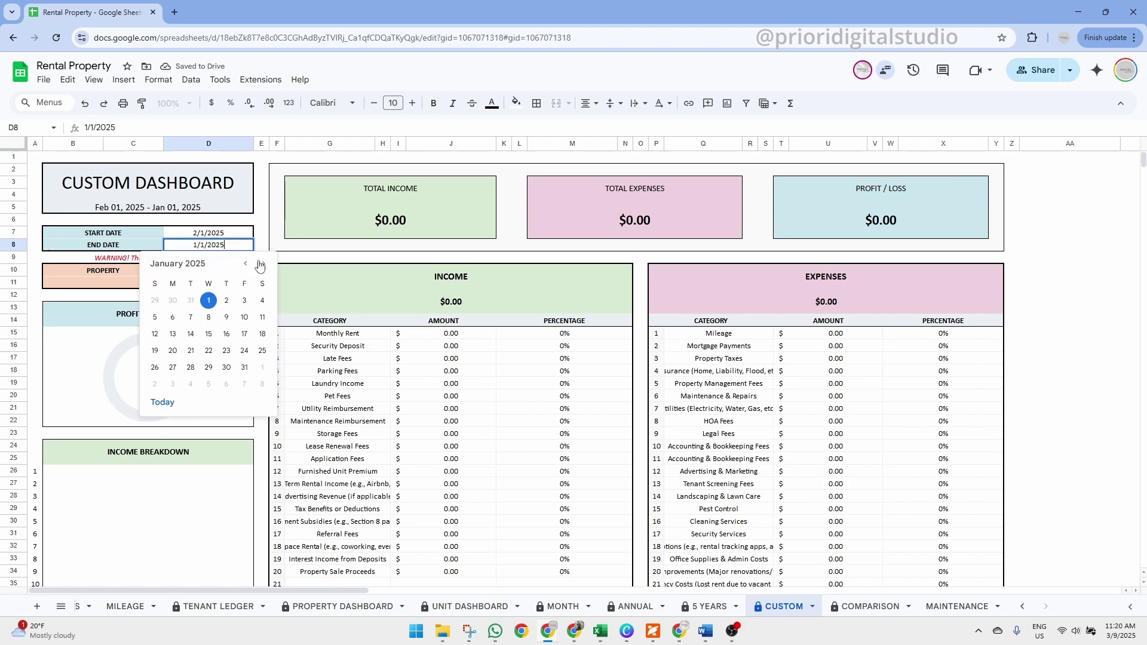
pyautogui.click(264, 264)
pyautogui.click(264, 263)
pyautogui.click(155, 334)
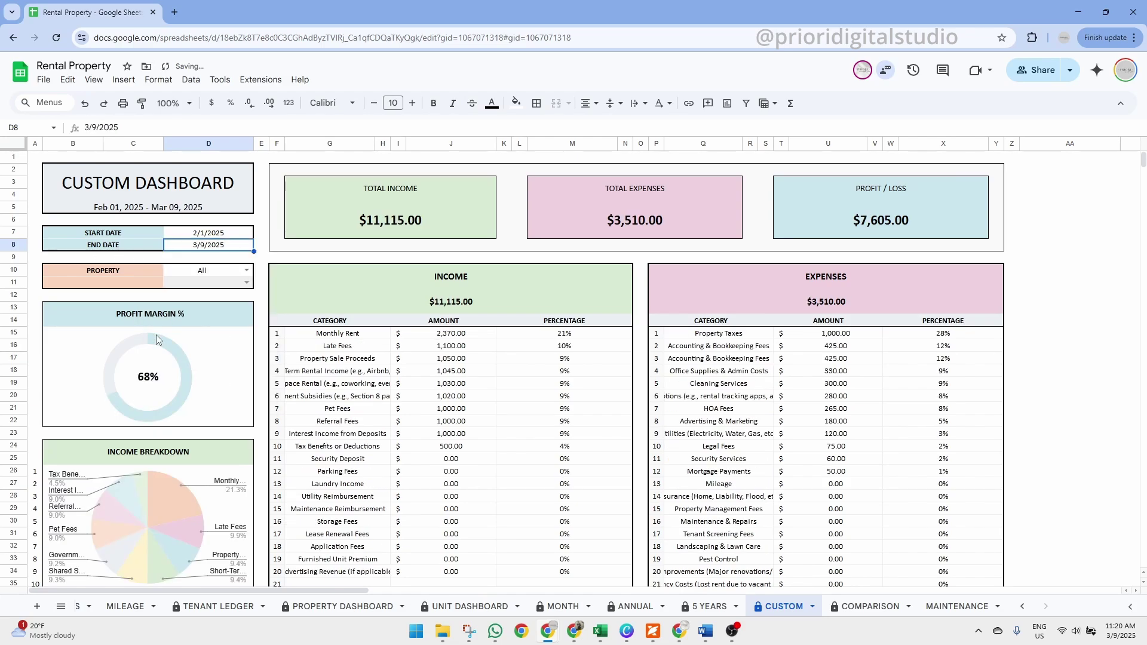
# Step: Open the Comparison dashboard and examine its start date and end date cells
pyautogui.hotkey('ctrl', 'pagedown')
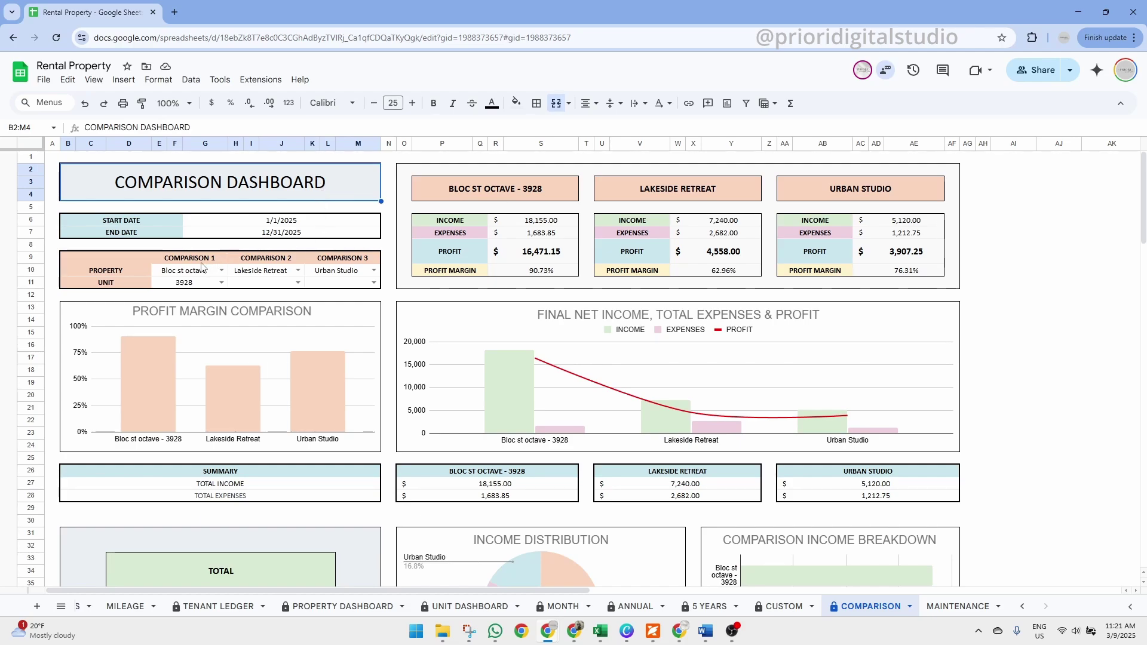
pyautogui.click(301, 224)
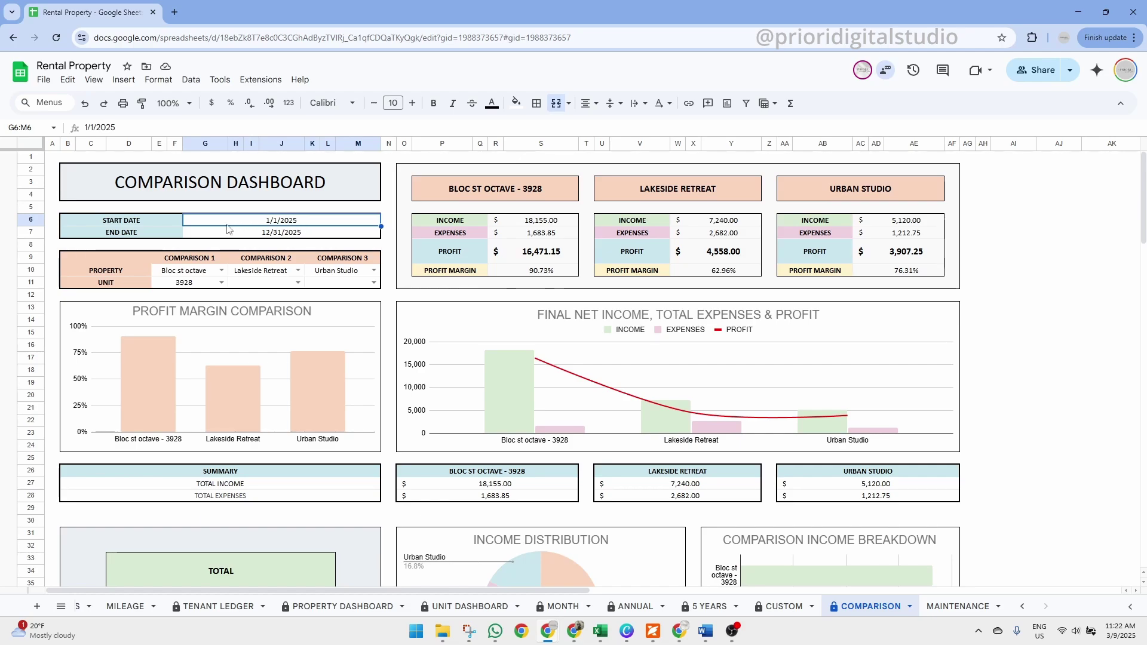
pyautogui.click(139, 221)
pyautogui.click(262, 221)
pyautogui.click(273, 233)
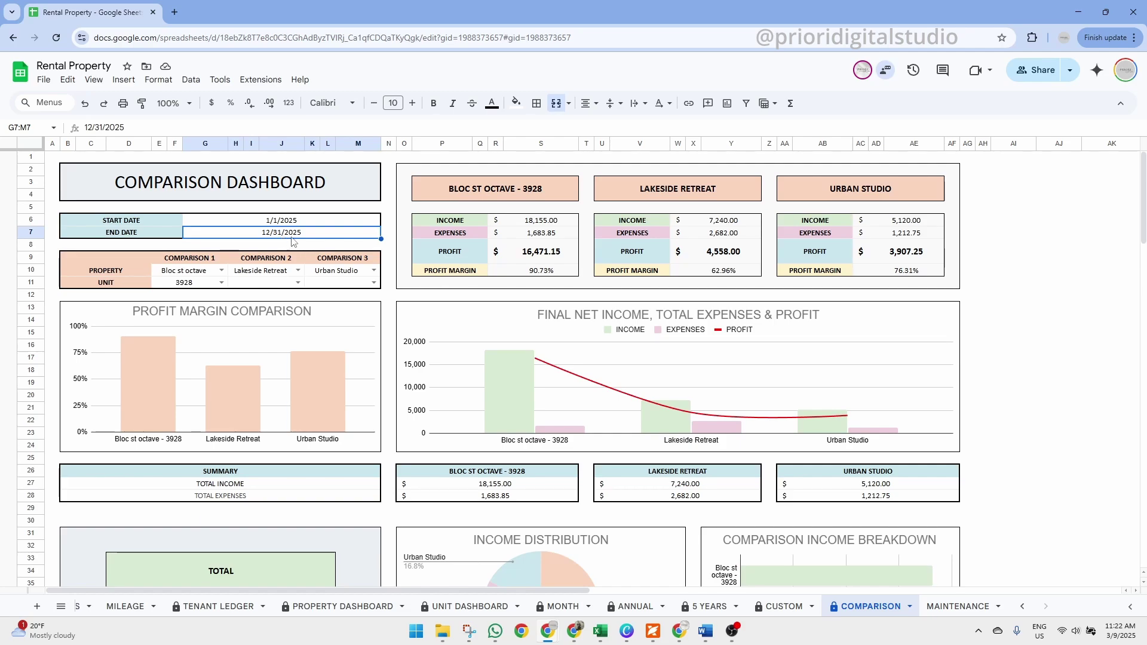
# Step: Examine the property and unit selectors of the three comparisons, including the unit choices for Comparison 2 and Comparison 3
pyautogui.moveTo(180, 274); pyautogui.dragTo(351, 284)
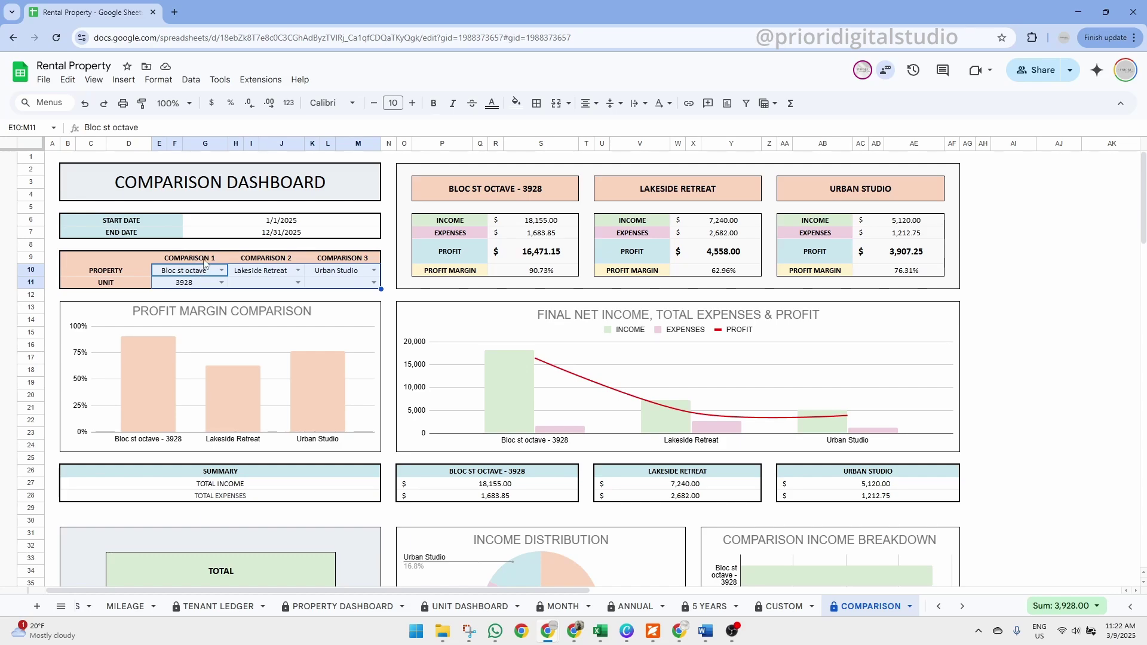
pyautogui.click(339, 259)
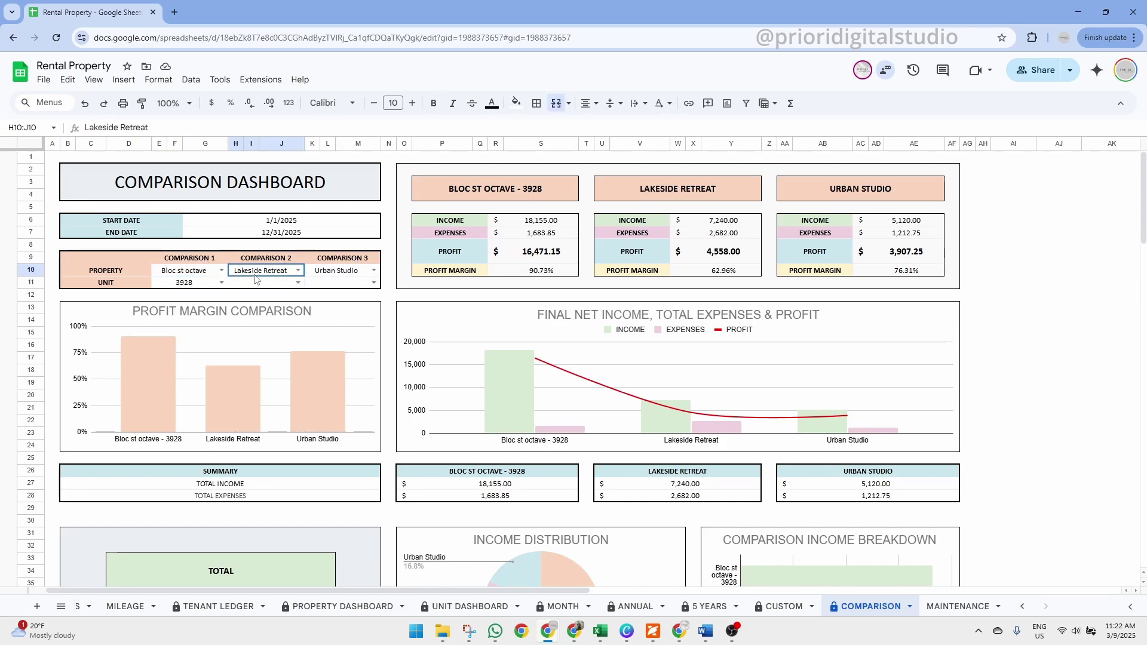
pyautogui.click(357, 272)
pyautogui.click(298, 283)
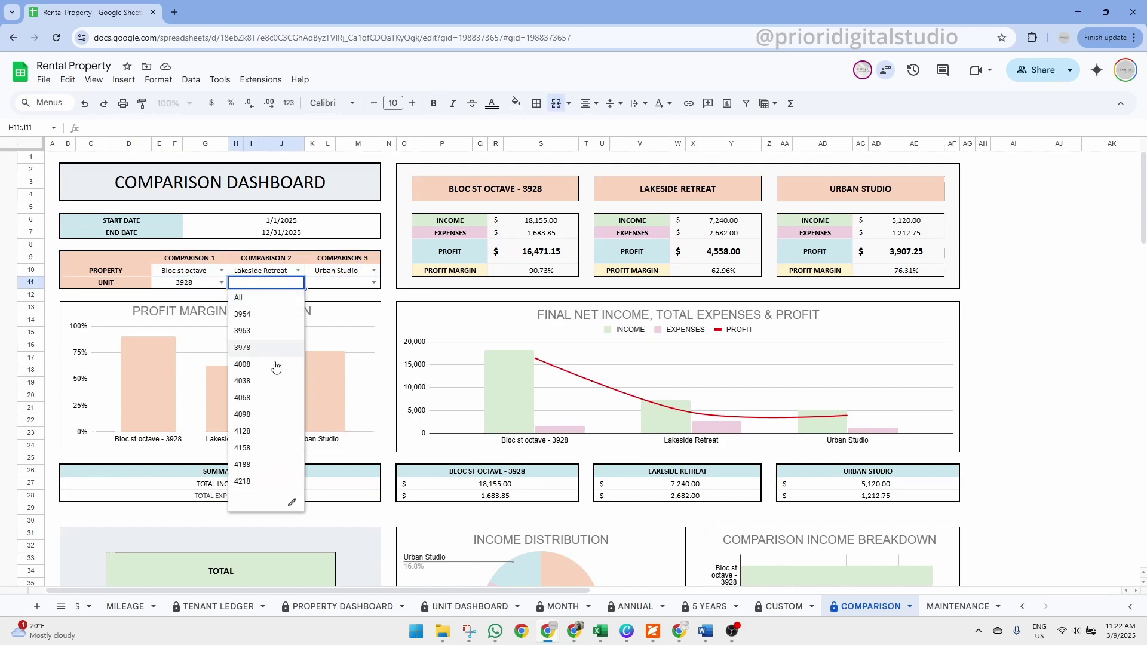
pyautogui.click(374, 283)
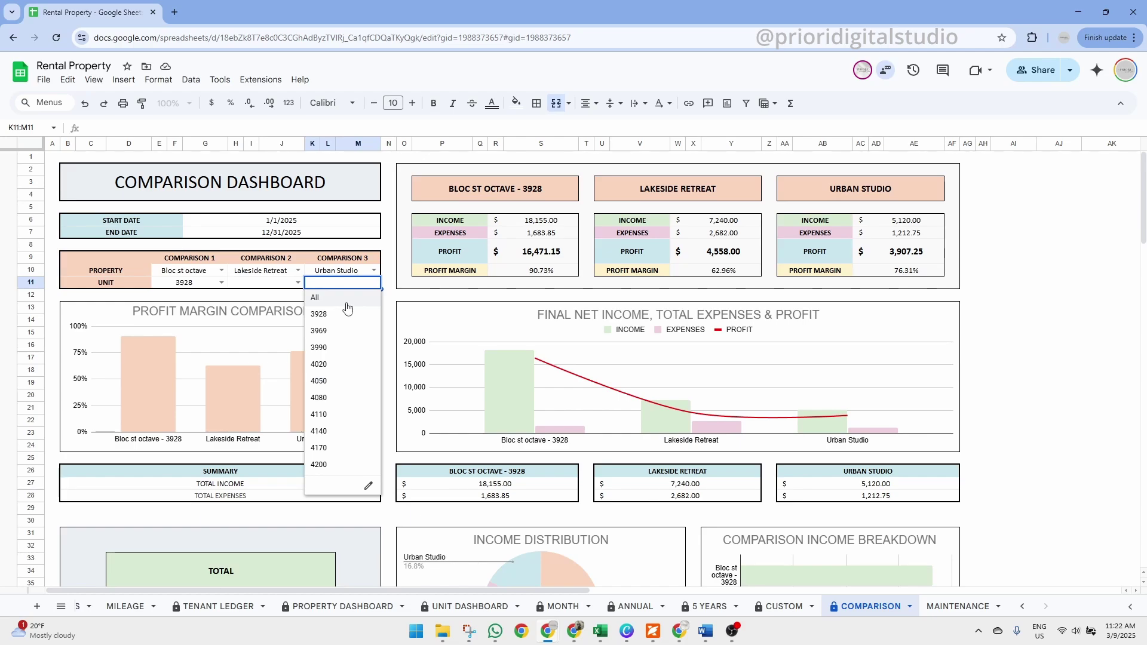
pyautogui.click(279, 274)
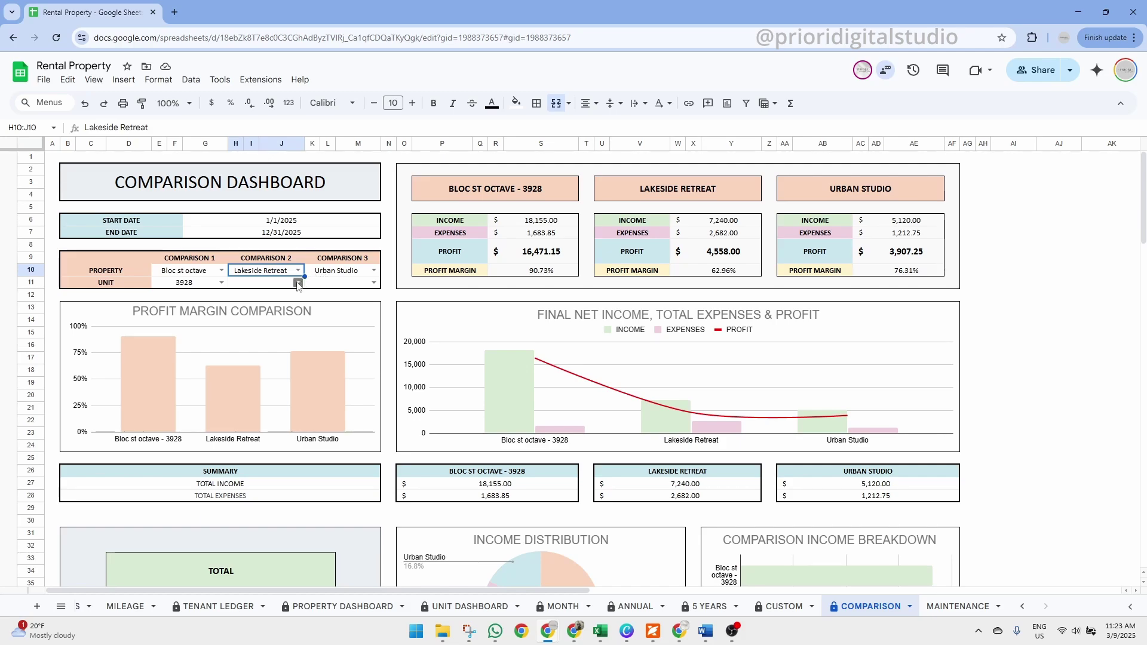
# Step: Set Comparison 3's property to All and check the property and unit cells of Comparison 1 and Comparison 2
pyautogui.click(344, 276)
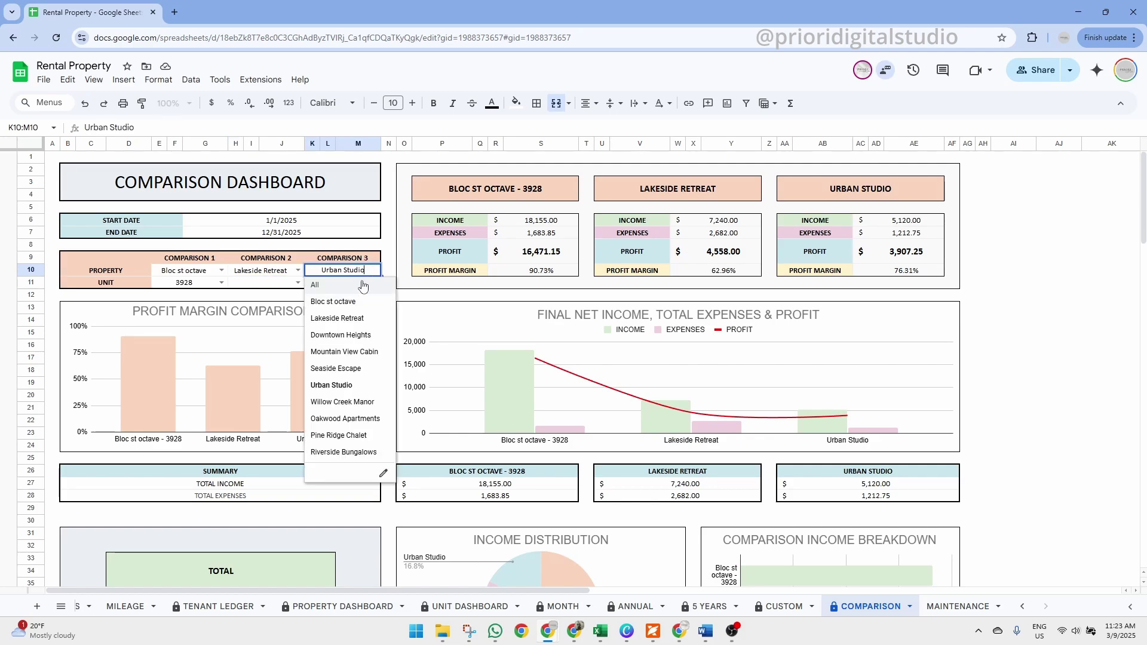
pyautogui.click(356, 293)
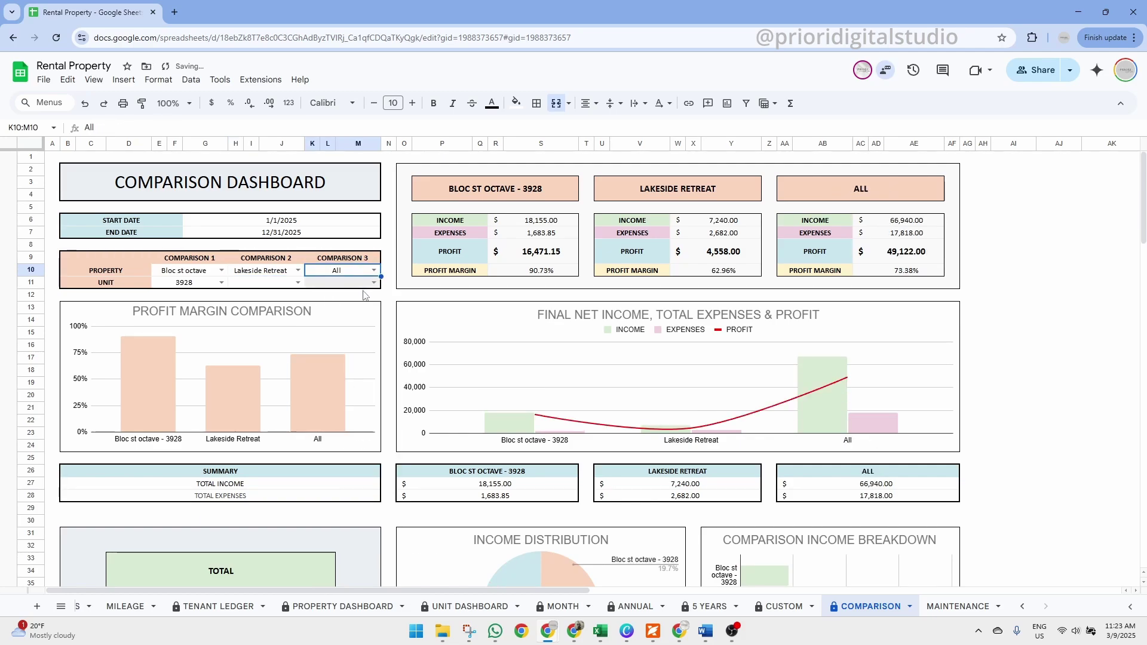
pyautogui.click(210, 276)
pyautogui.click(208, 282)
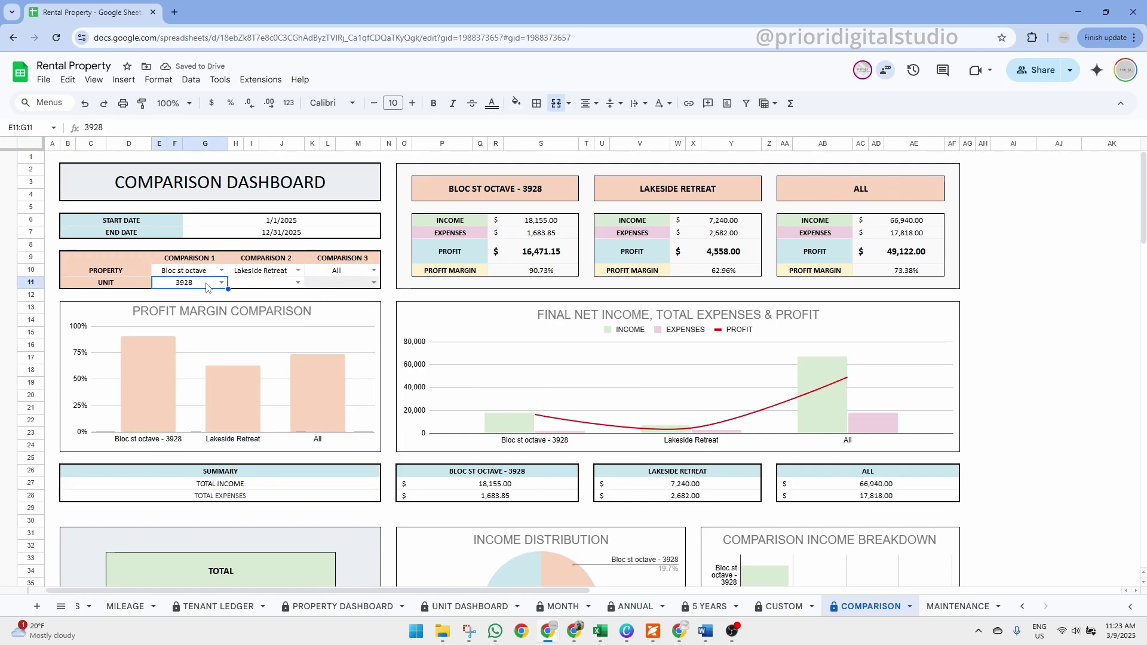
pyautogui.click(265, 273)
pyautogui.click(282, 284)
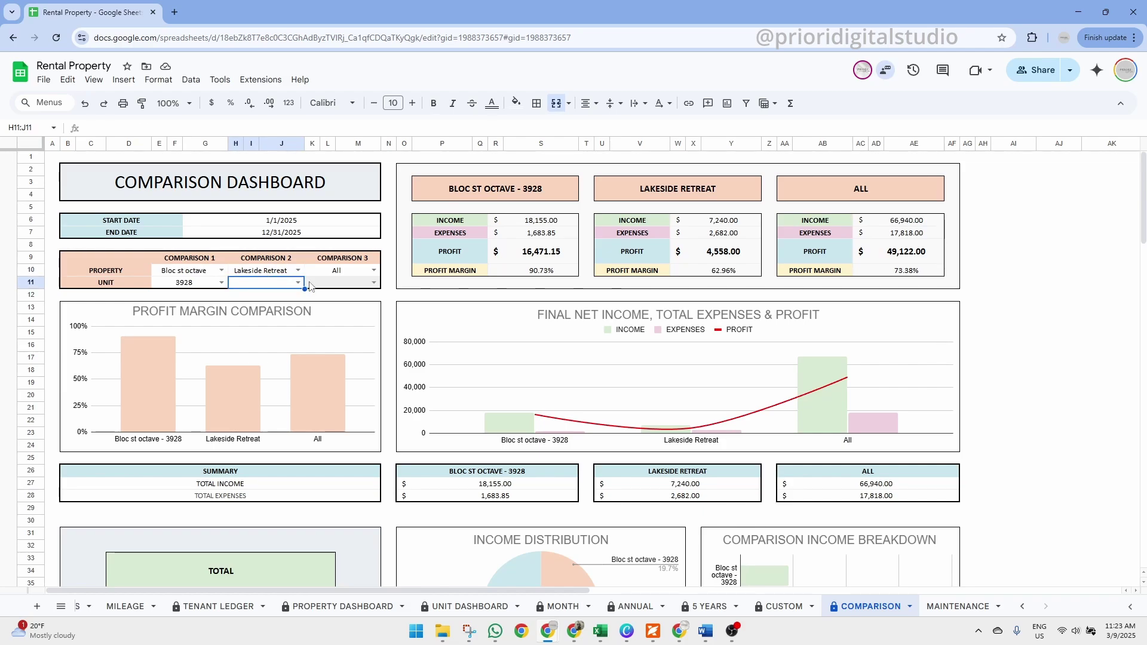
# Step: Set Comparison 3 to the Bloc st octave property, unit 3936
pyautogui.click(373, 270)
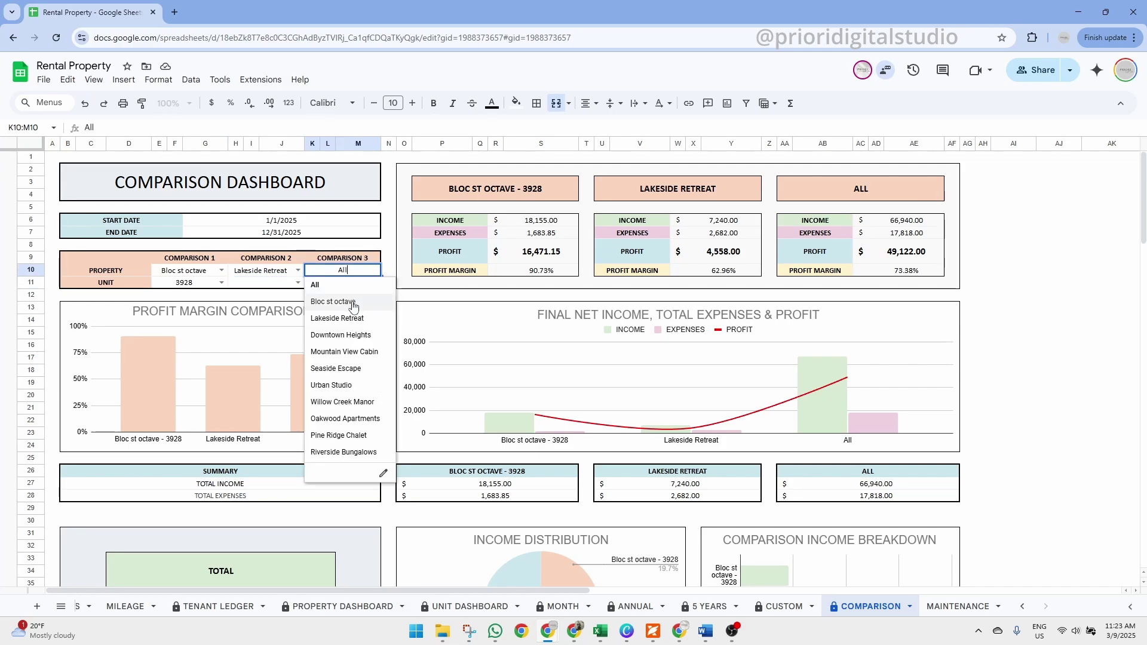
pyautogui.click(354, 306)
pyautogui.click(374, 283)
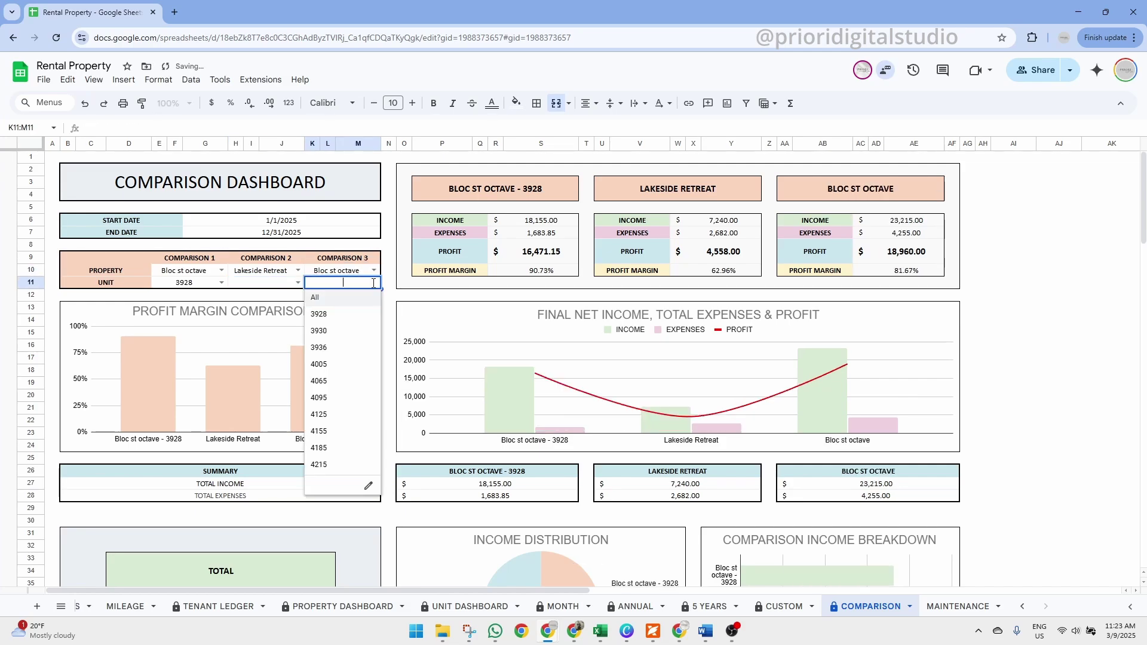
pyautogui.click(342, 349)
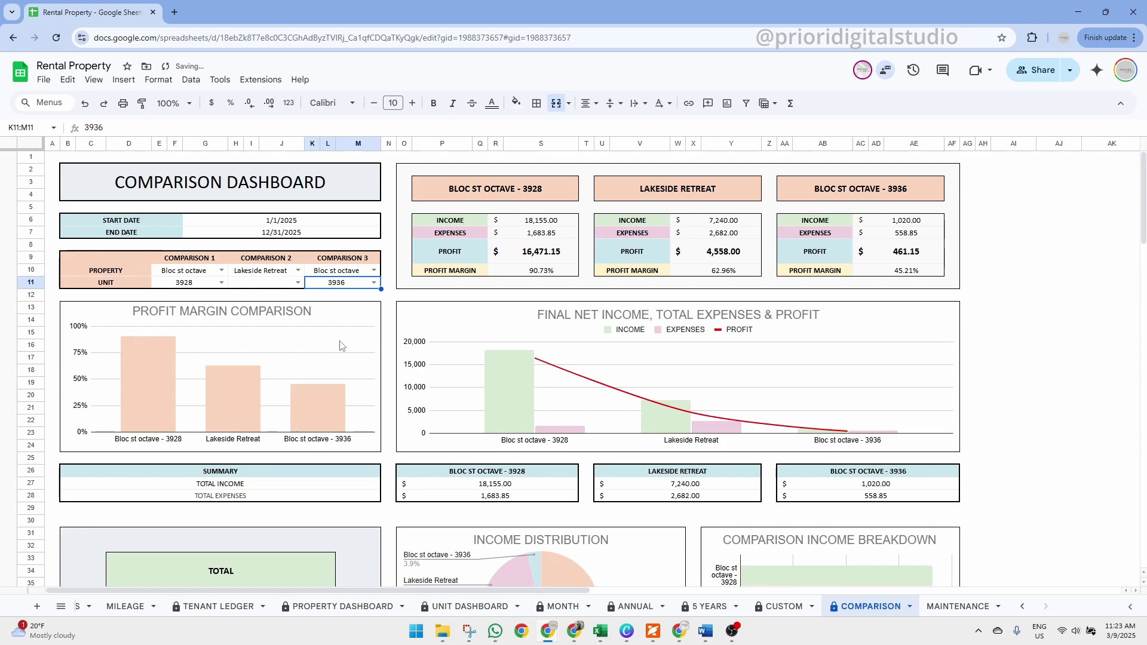
# Step: Review the three selected properties and their income, expenses, profit and profit margin summary blocks
pyautogui.click(205, 276)
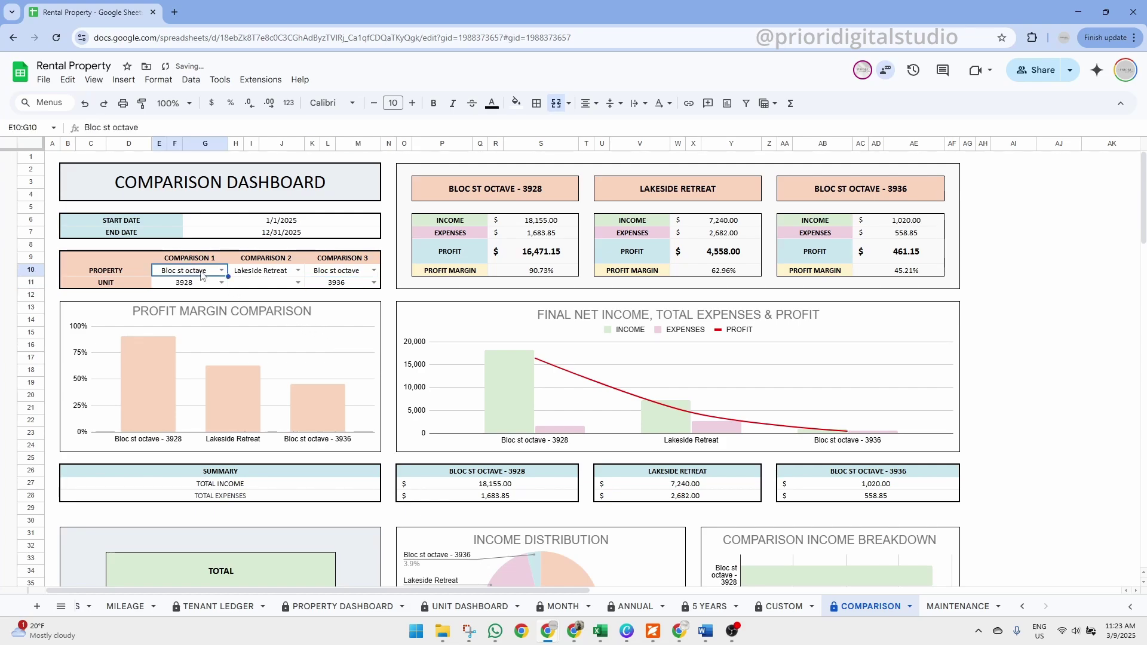
pyautogui.click(249, 278)
pyautogui.click(338, 274)
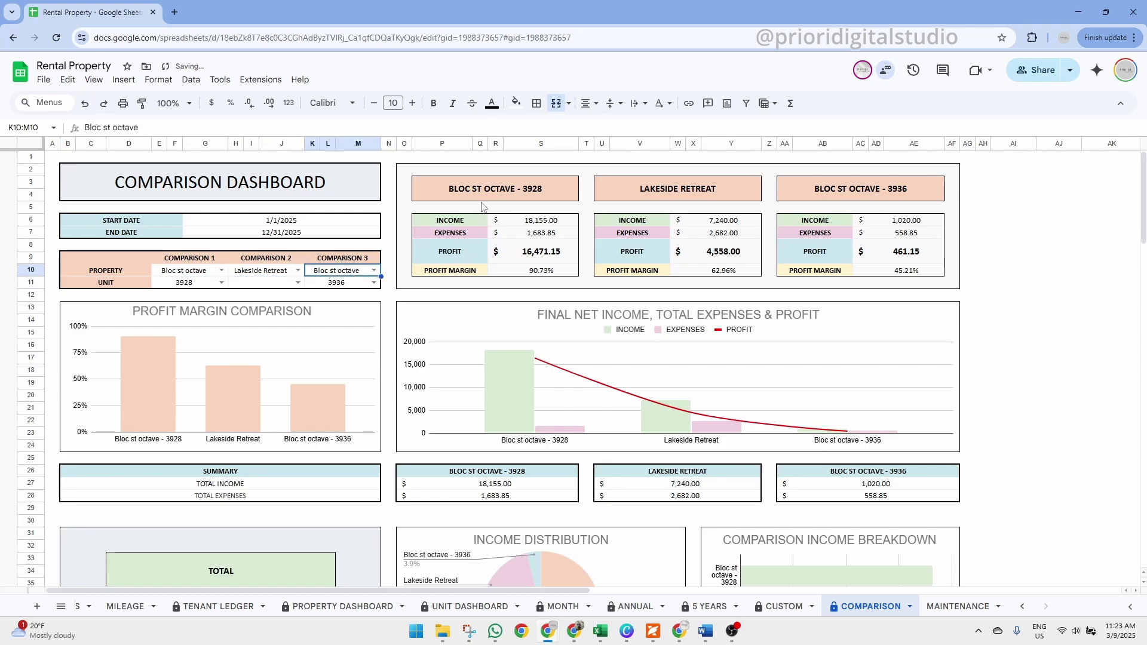
pyautogui.moveTo(449, 221); pyautogui.dragTo(513, 272)
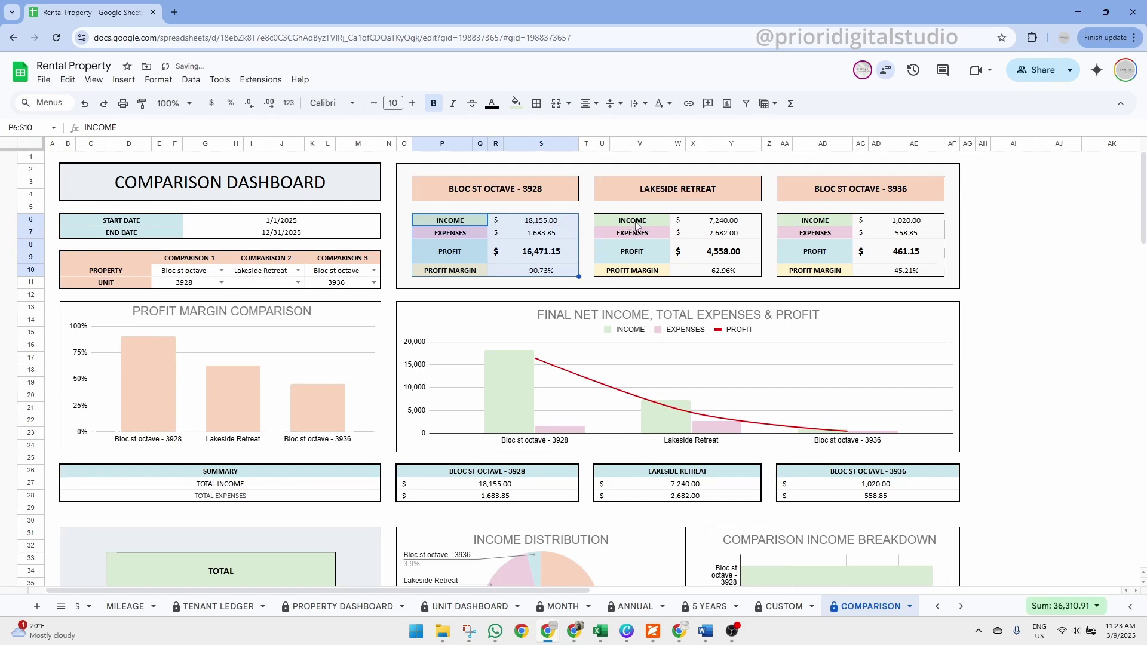
pyautogui.moveTo(635, 222); pyautogui.dragTo(732, 272)
pyautogui.moveTo(818, 222); pyautogui.dragTo(893, 279)
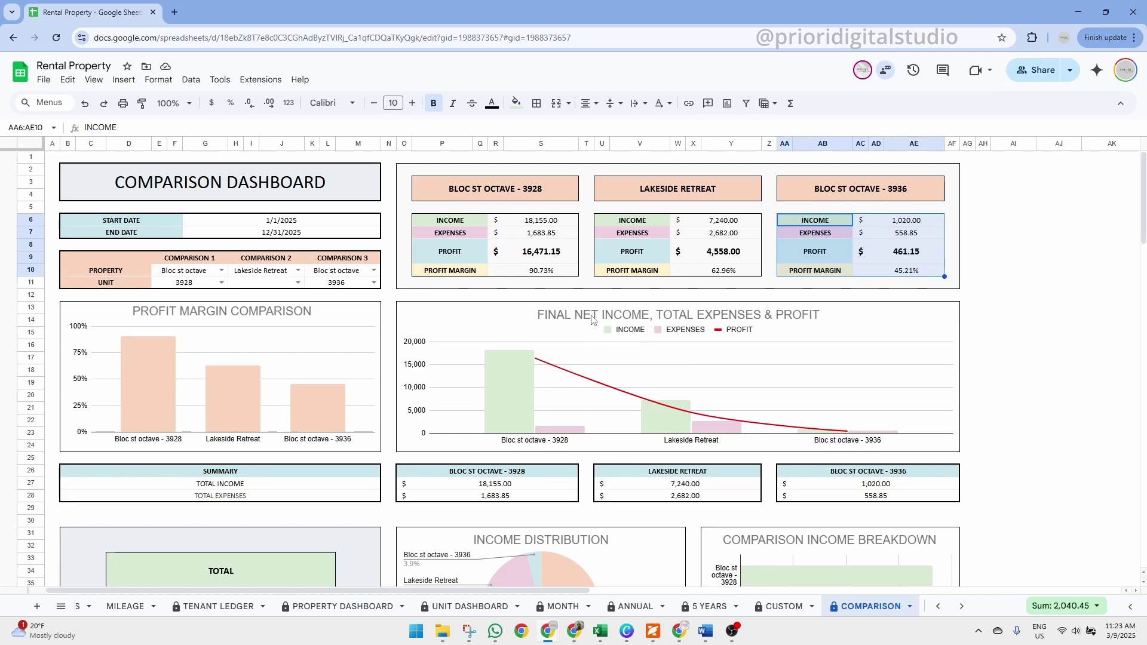
# Step: Review the comparison's income and expenses charts and category tables, and highlight the whole cashflow summary
pyautogui.click(786, 294)
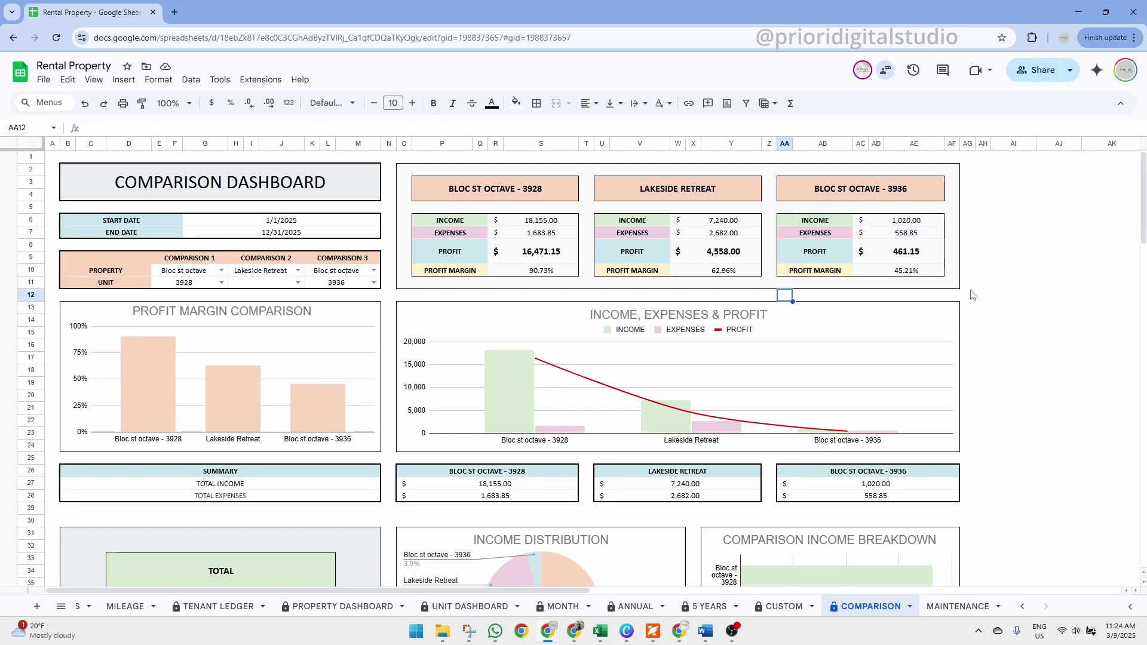
pyautogui.scroll(-2, 971, 295)
pyautogui.scroll(-2, 971, 294)
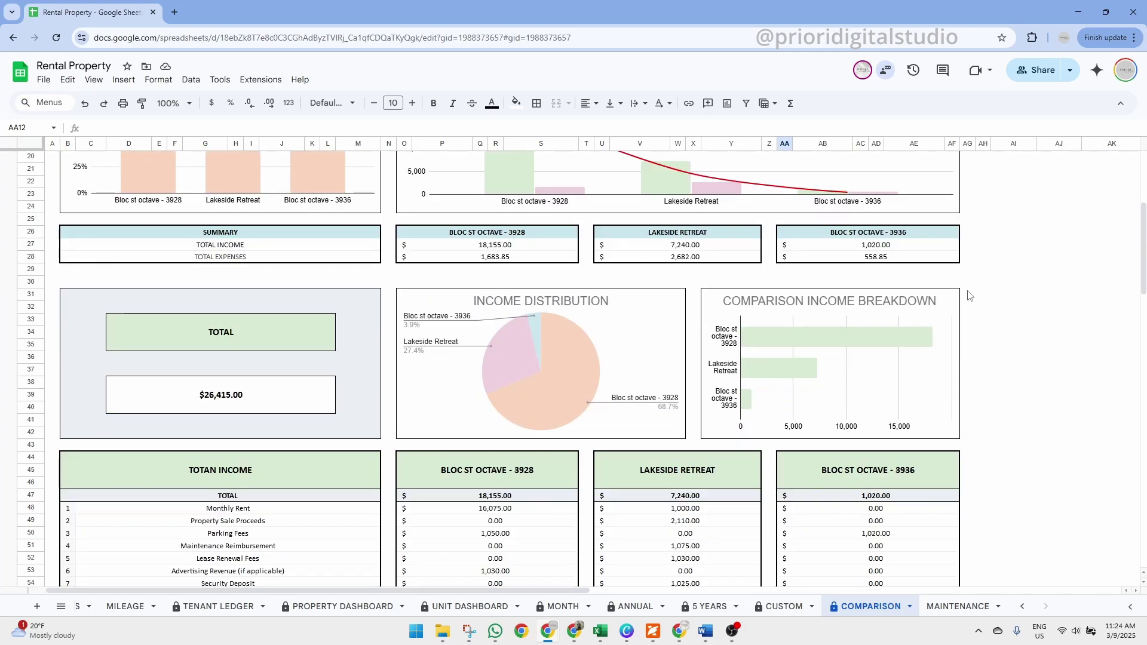
pyautogui.scroll(-4, 959, 317)
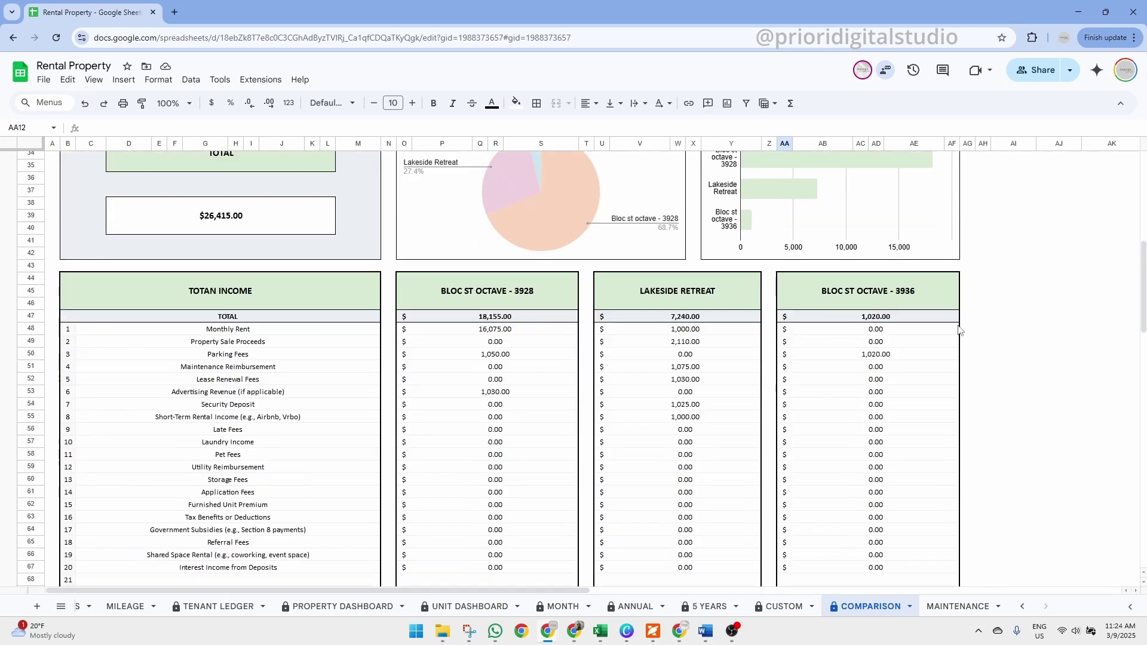
pyautogui.scroll(-10, 959, 330)
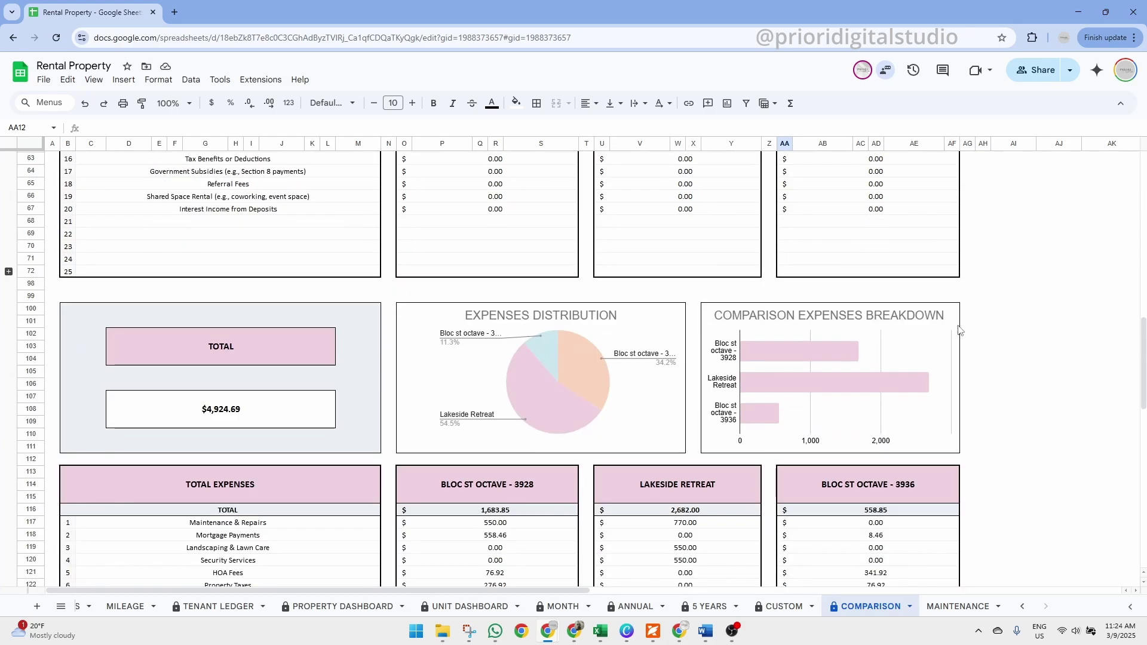
pyautogui.scroll(-7, 959, 330)
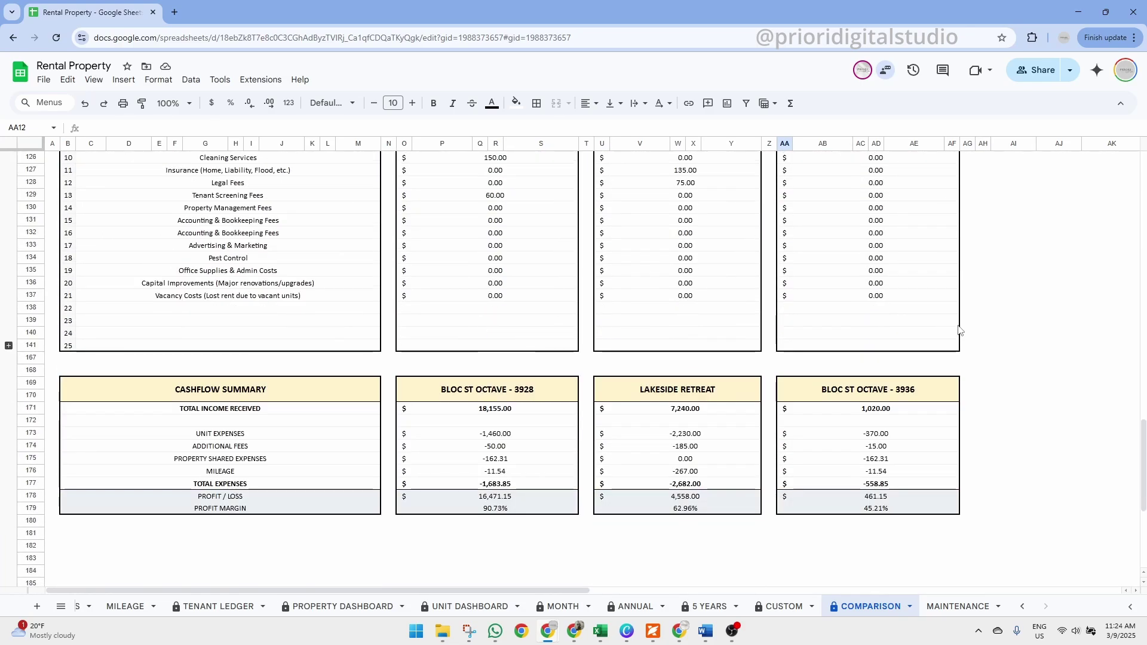
pyautogui.moveTo(299, 328); pyautogui.dragTo(878, 458)
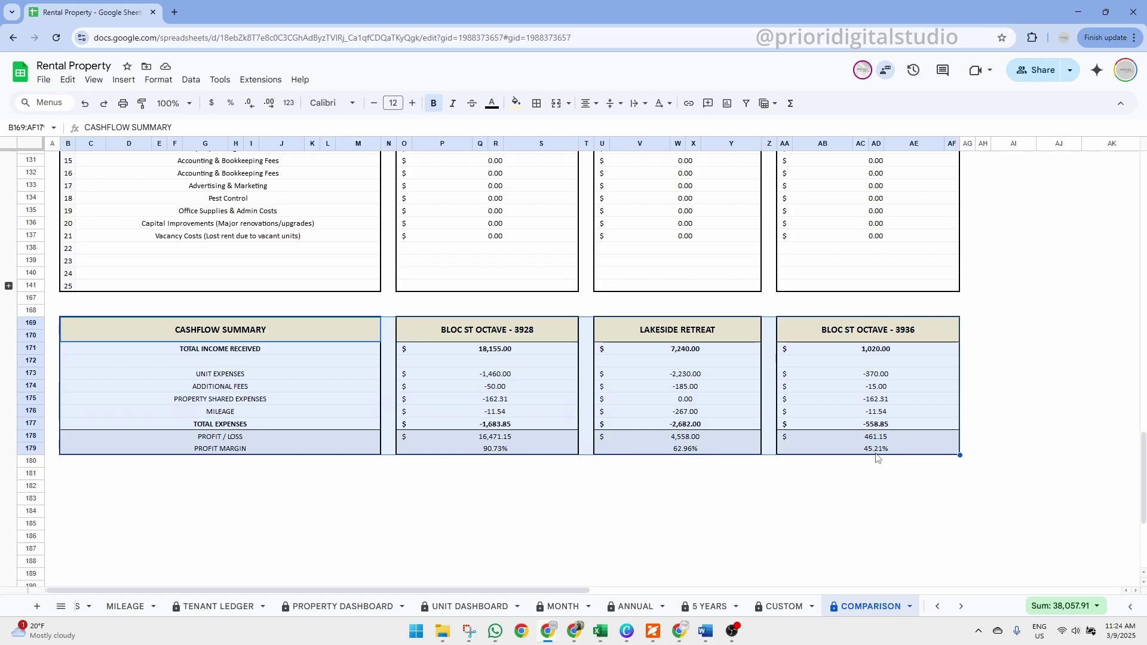
pyautogui.click(507, 439)
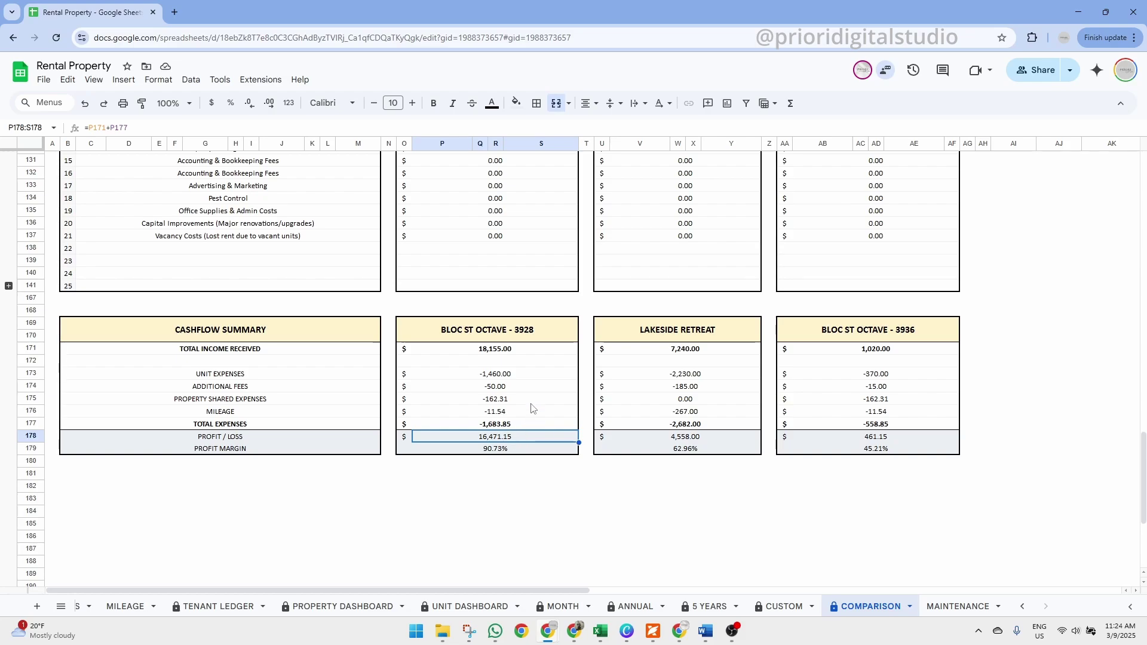
pyautogui.click(676, 336)
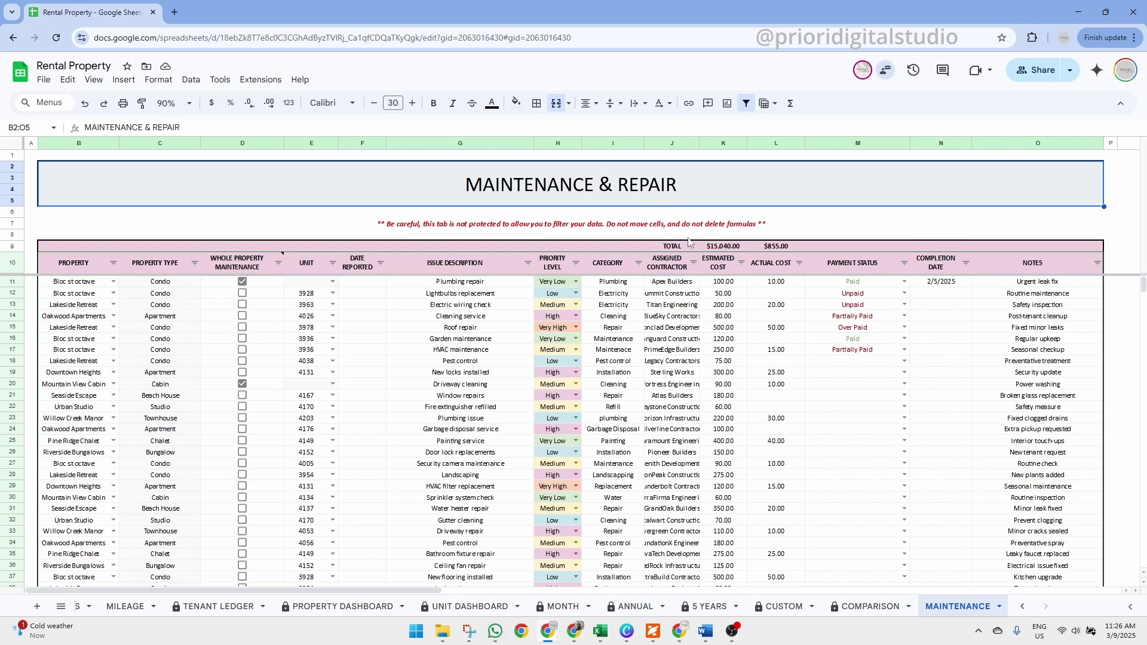
# Step: Review the property entries on the Maintenance sheet and view the property options for the roof repair row
pyautogui.click(87, 286)
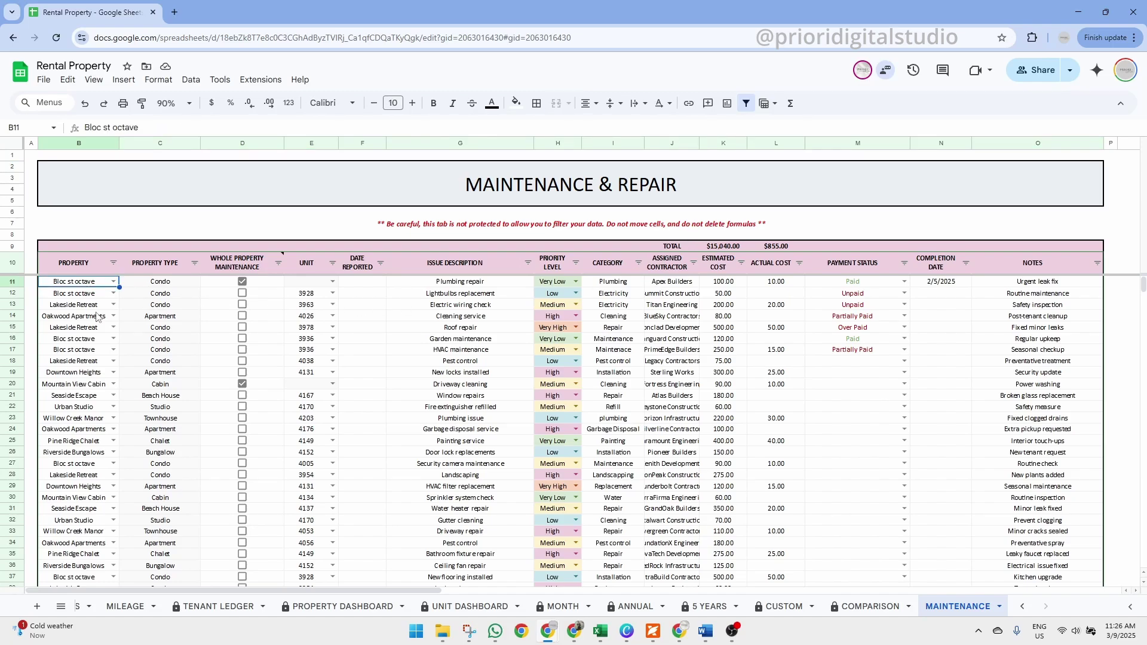
pyautogui.click(209, 316)
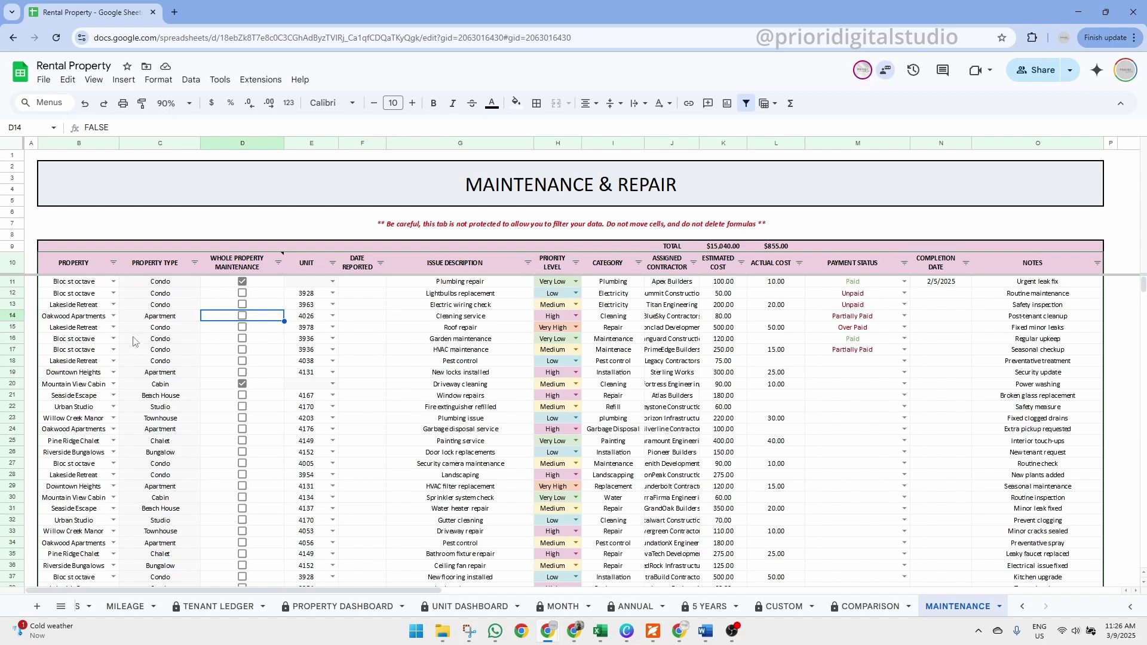
pyautogui.click(113, 328)
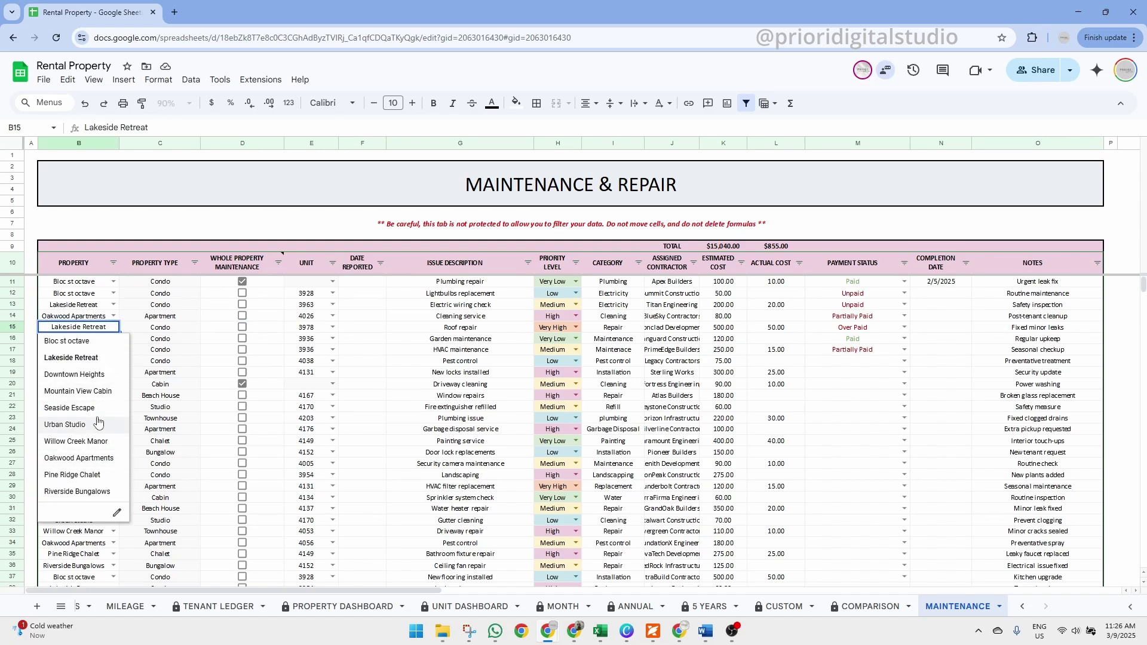
pyautogui.click(209, 319)
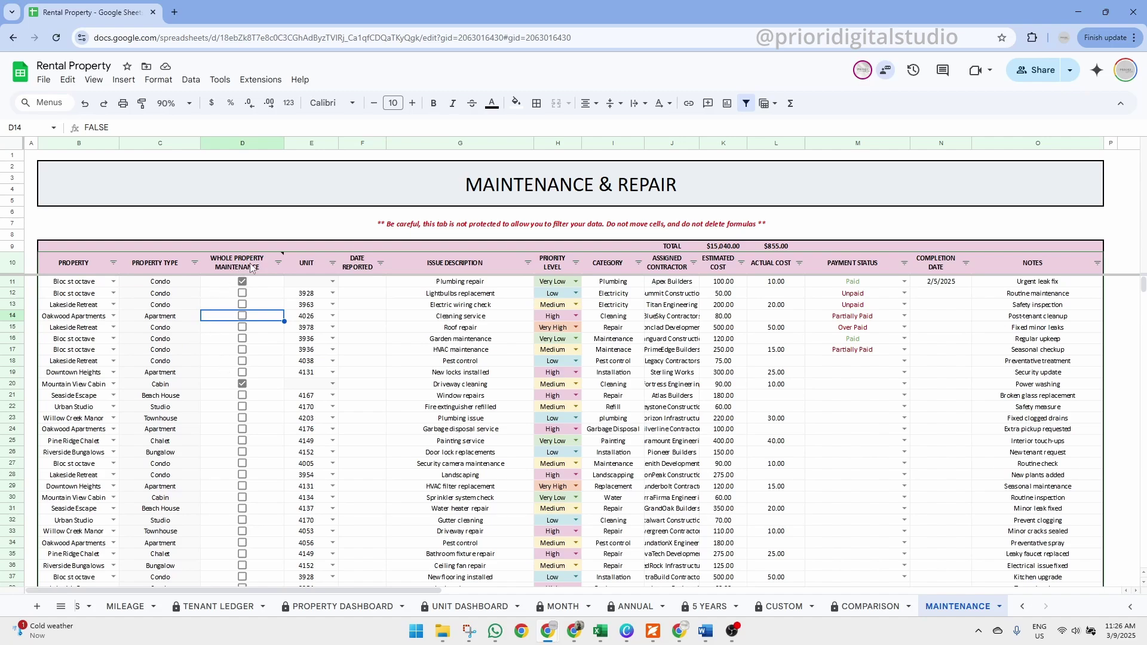
# Step: Read the whole property maintenance note, and tick and untick that checkbox for the Oakwood Apartments cleaning service
pyautogui.moveTo(251, 268)
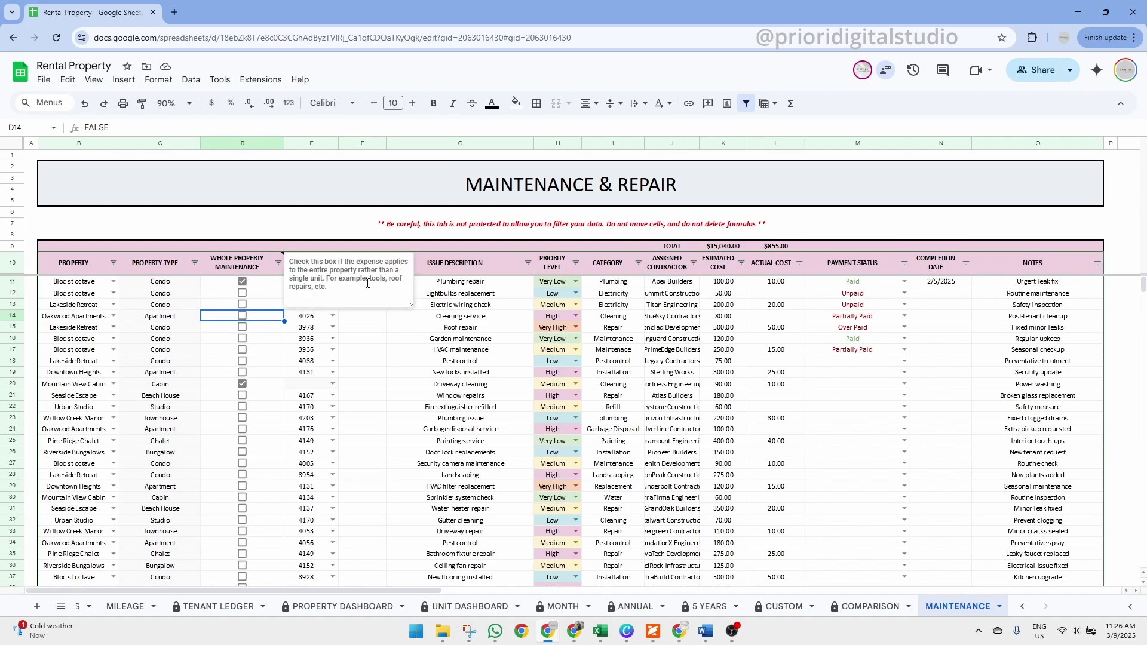
pyautogui.click(242, 316)
pyautogui.click(245, 318)
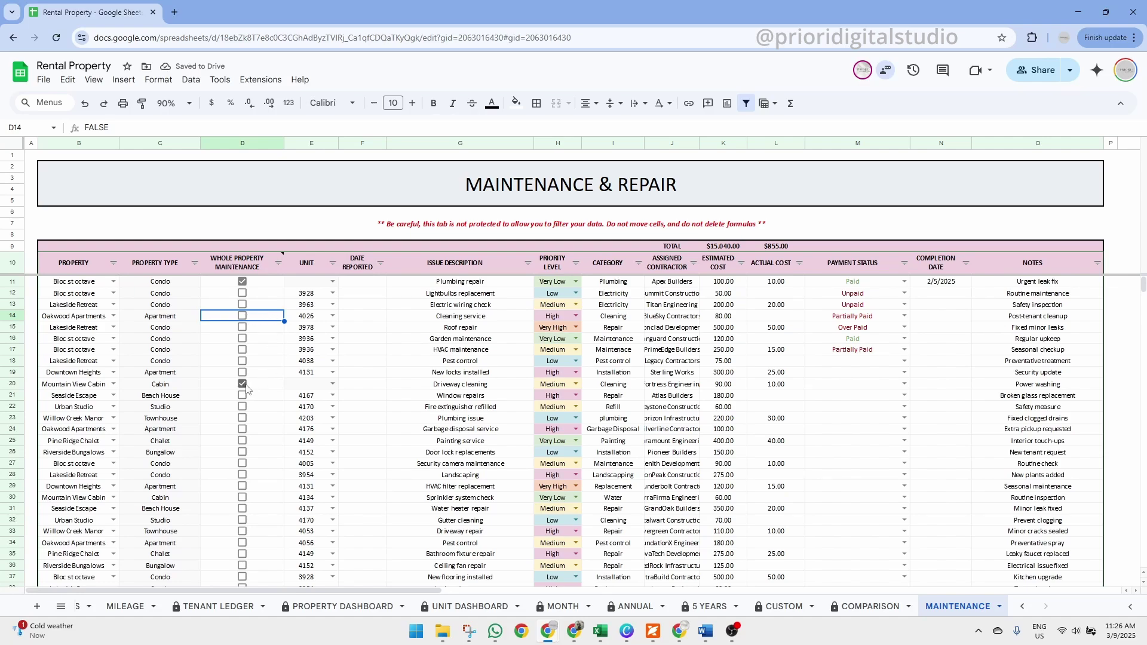
# Step: Compare the unit options of the whole-property Mountain View Cabin row with those of the Downtown Heights lock installation row
pyautogui.click(332, 384)
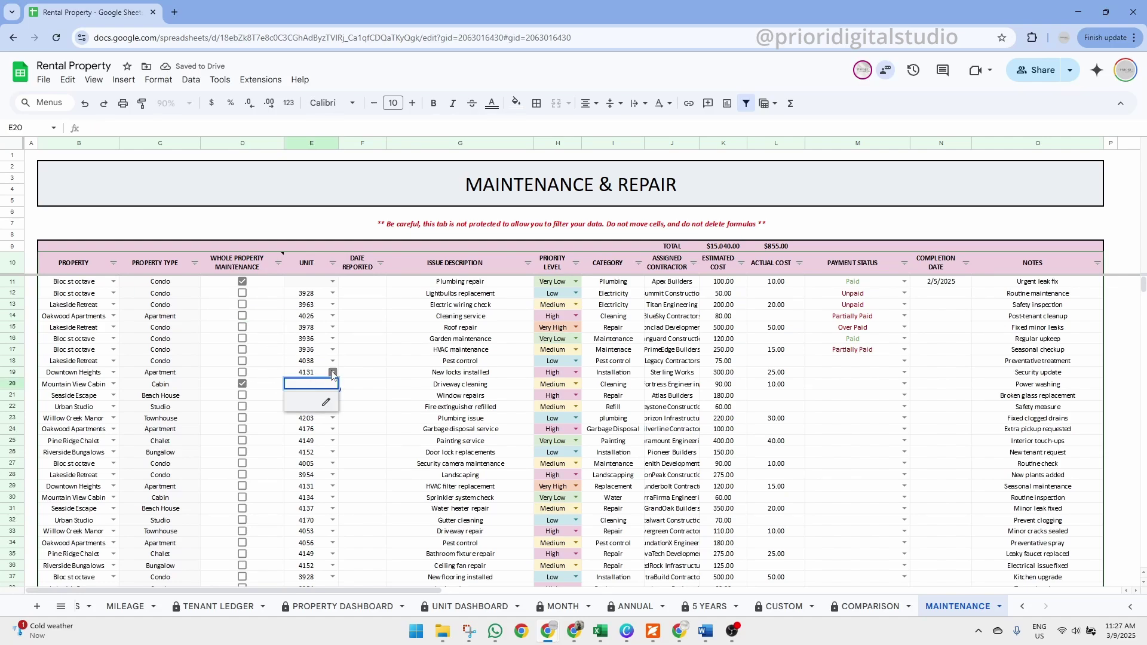
pyautogui.click(333, 372)
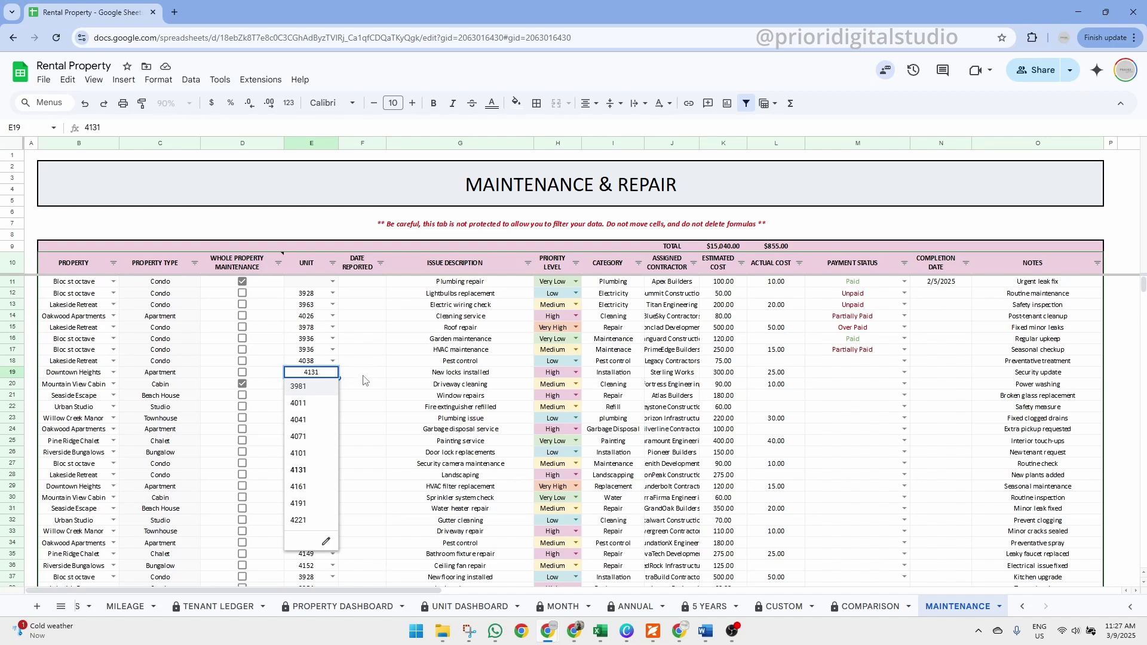
pyautogui.click(363, 376)
# Step: Review the issue description, priority level options and category of the Lakeside Retreat pest control entry
pyautogui.click(473, 363)
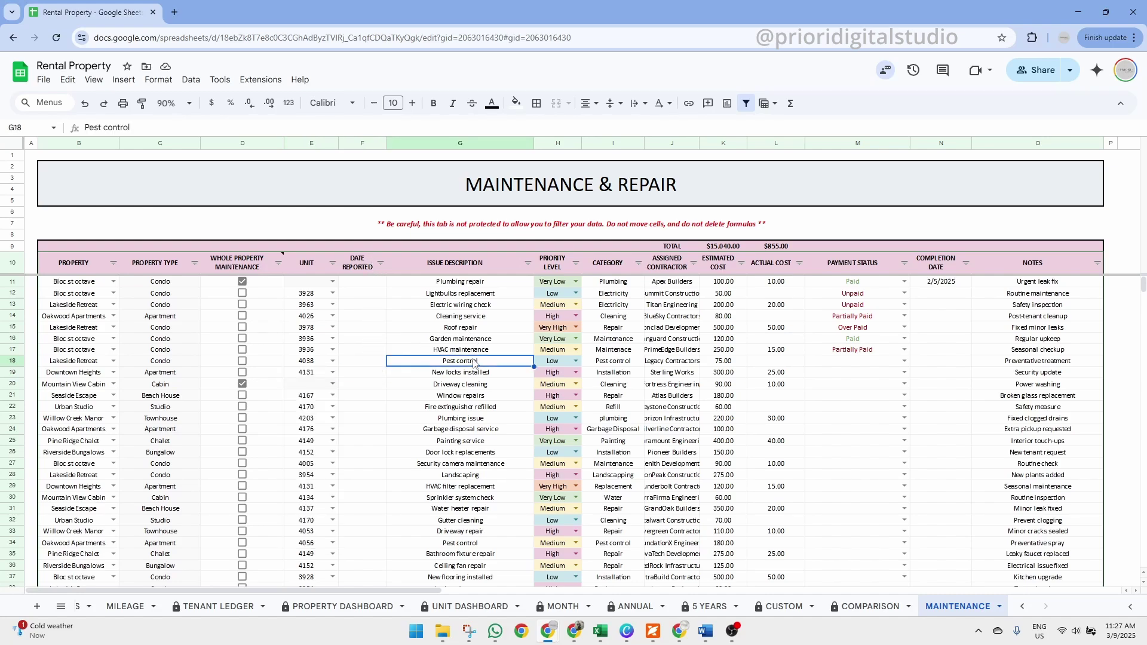
pyautogui.click(564, 364)
pyautogui.click(576, 361)
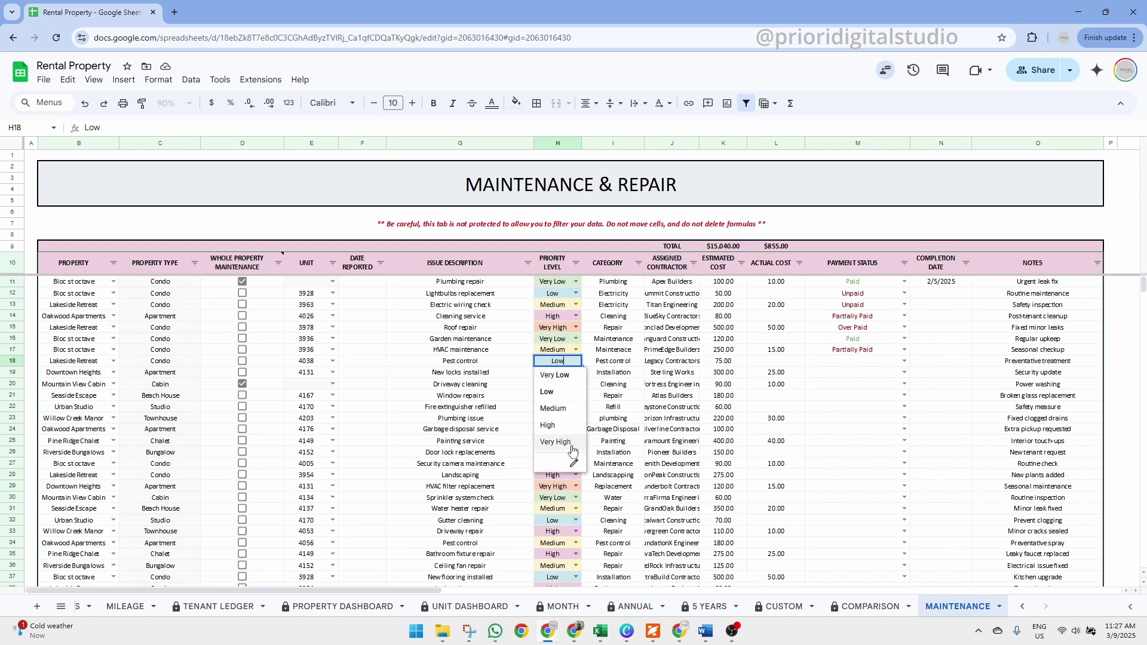
pyautogui.click(616, 364)
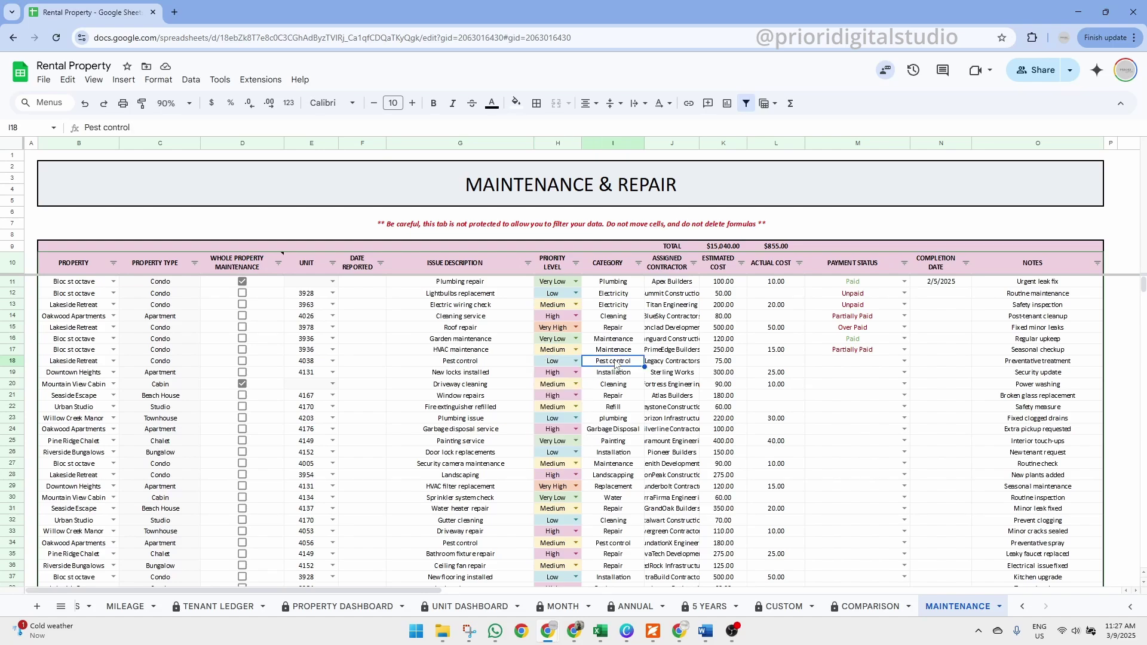
# Step: Check the pest control entry's assigned contractor and highlight the contractors in J11:J18
pyautogui.click(665, 366)
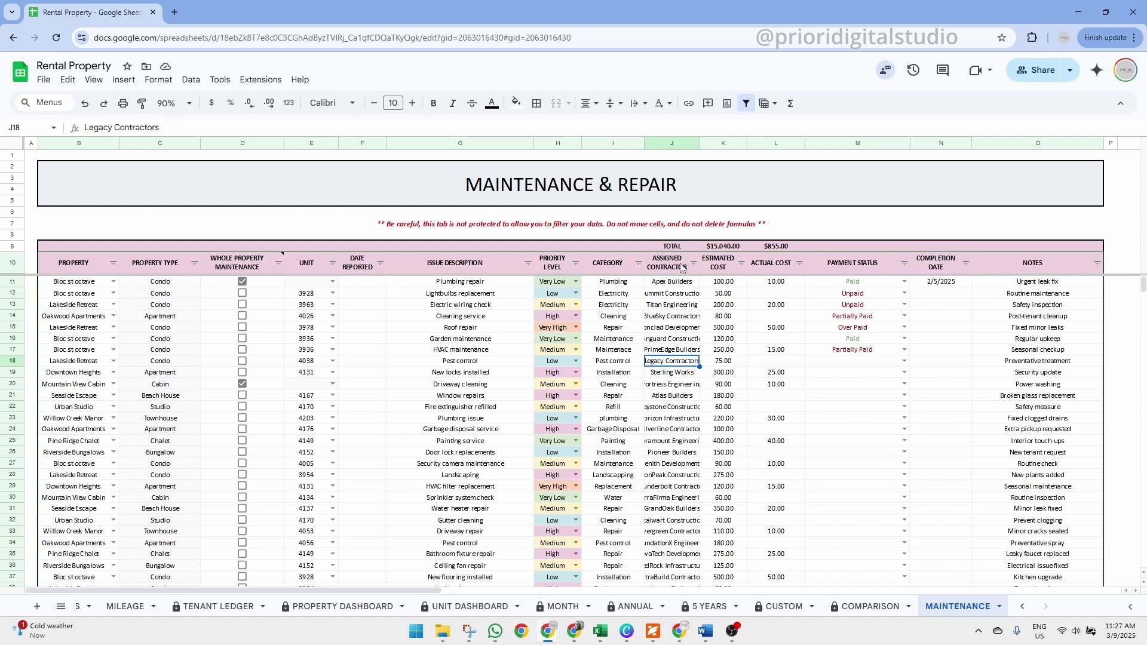
pyautogui.click(681, 285)
pyautogui.moveTo(681, 289); pyautogui.dragTo(690, 362)
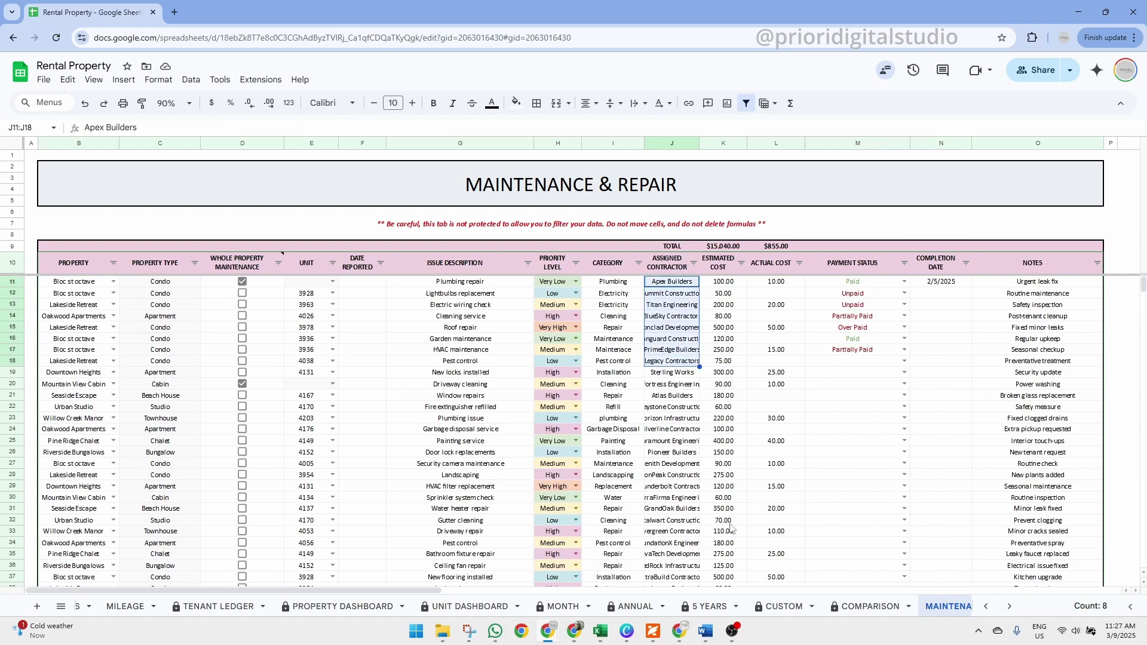
# Step: Review the estimated and actual cost entries and view the payment status options for the HVAC maintenance row
pyautogui.moveTo(445, 590); pyautogui.dragTo(486, 590)
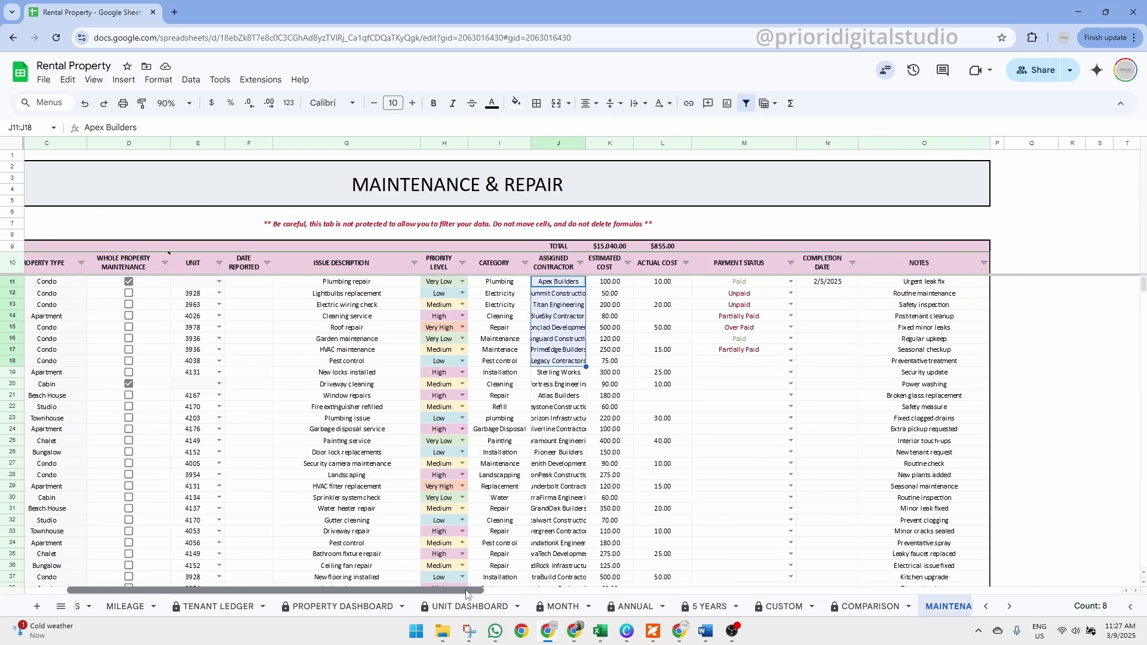
pyautogui.click(618, 340)
pyautogui.click(668, 350)
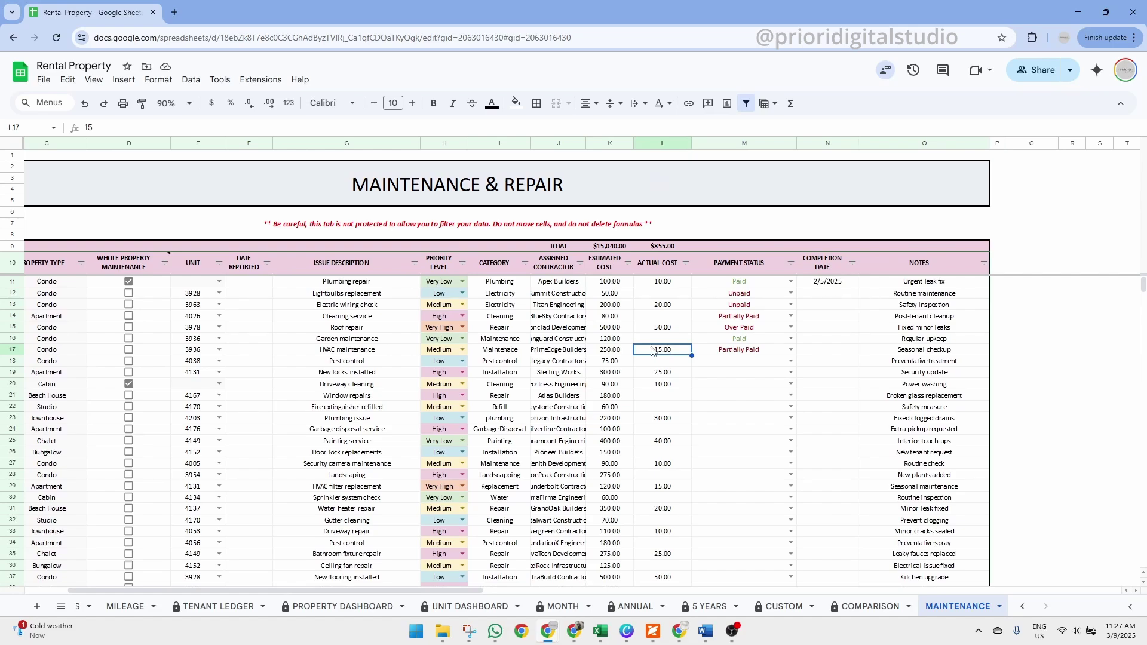
pyautogui.click(780, 351)
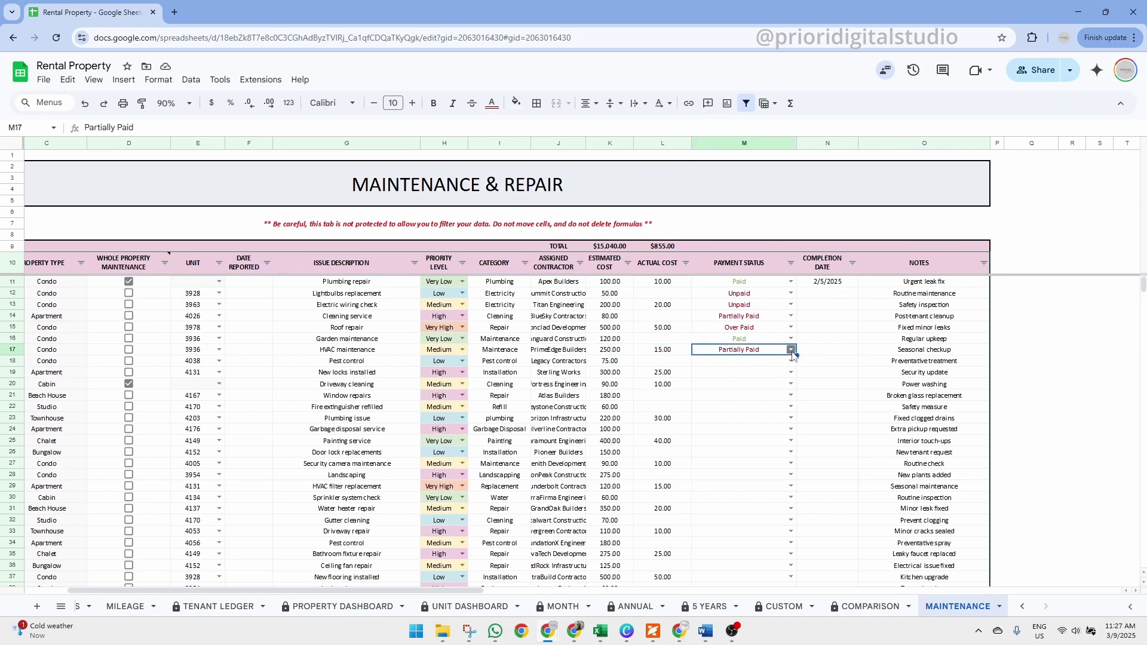
pyautogui.click(791, 352)
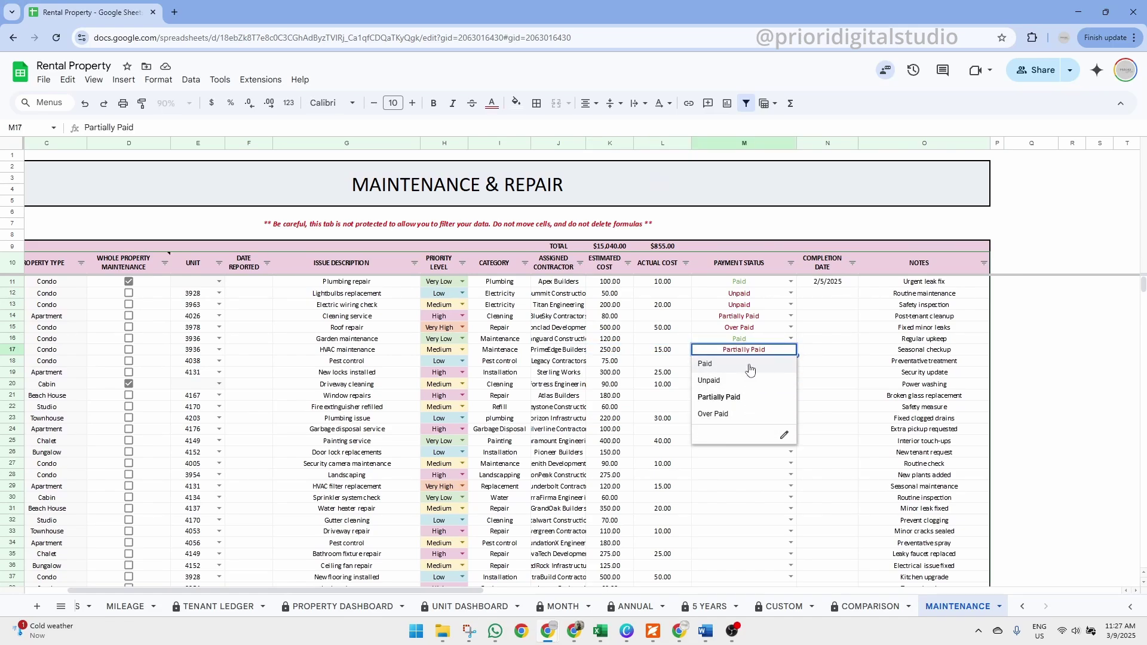
# Step: Examine the completion date and notes columns and the warning about not moving cells or deleting formulas
pyautogui.click(834, 353)
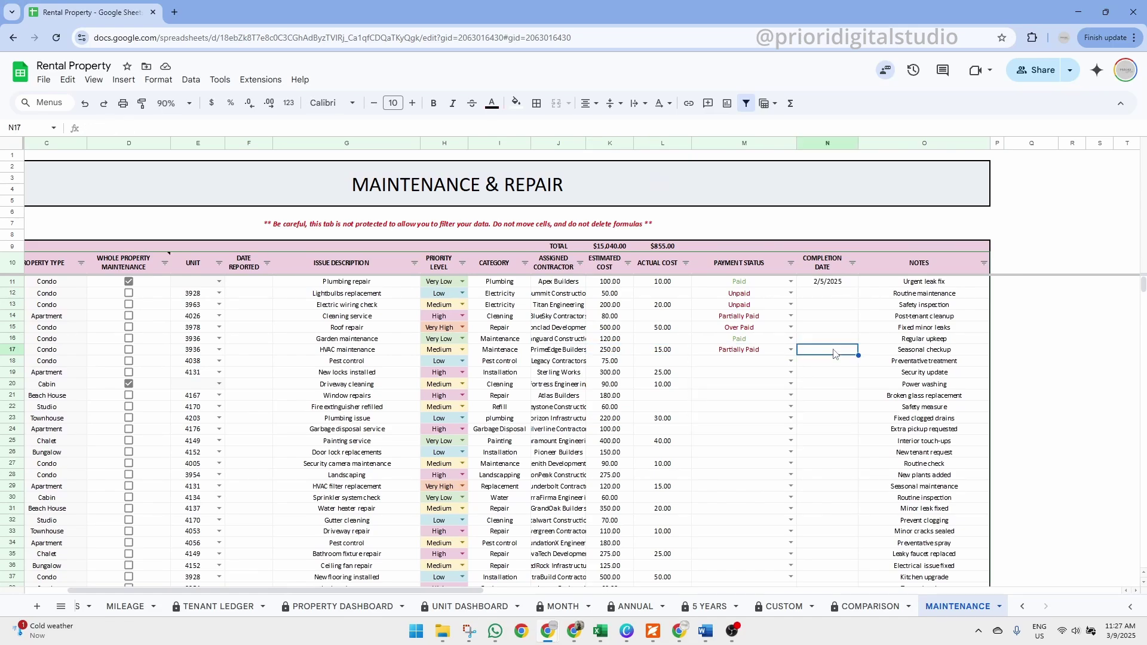
pyautogui.click(837, 284)
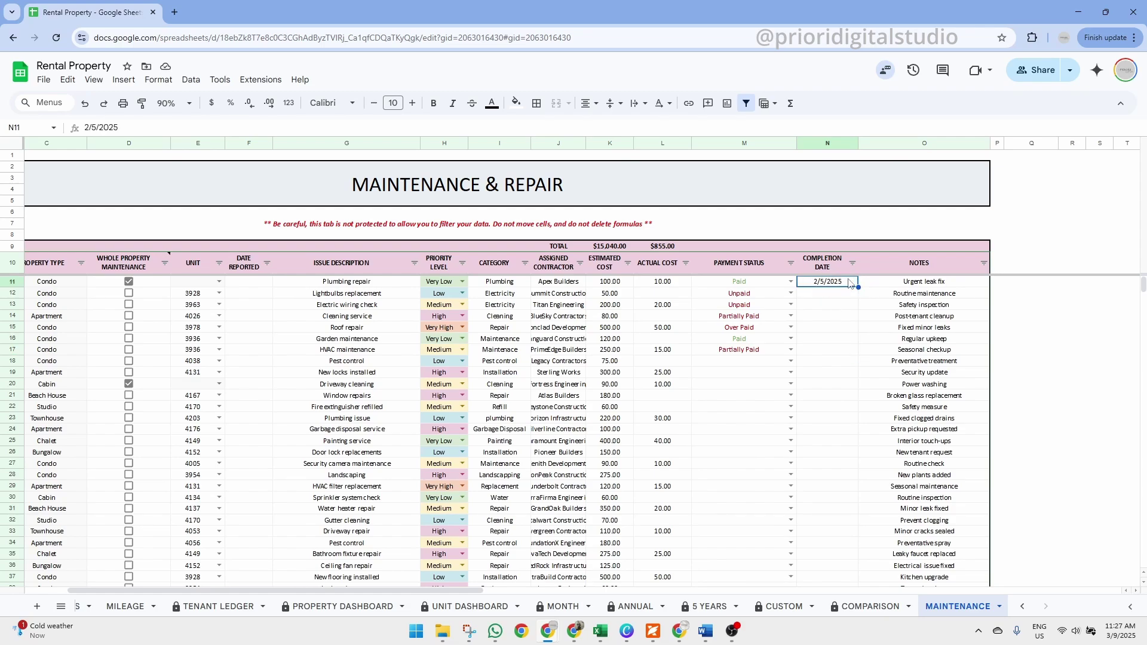
pyautogui.click(915, 287)
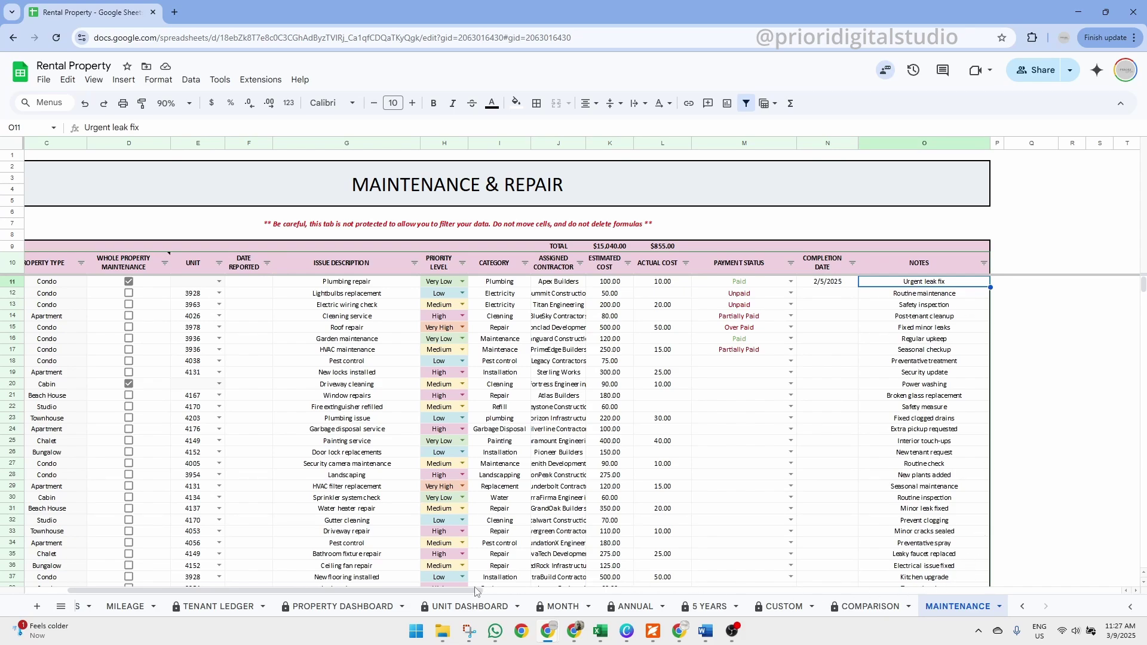
pyautogui.moveTo(476, 591); pyautogui.dragTo(406, 589)
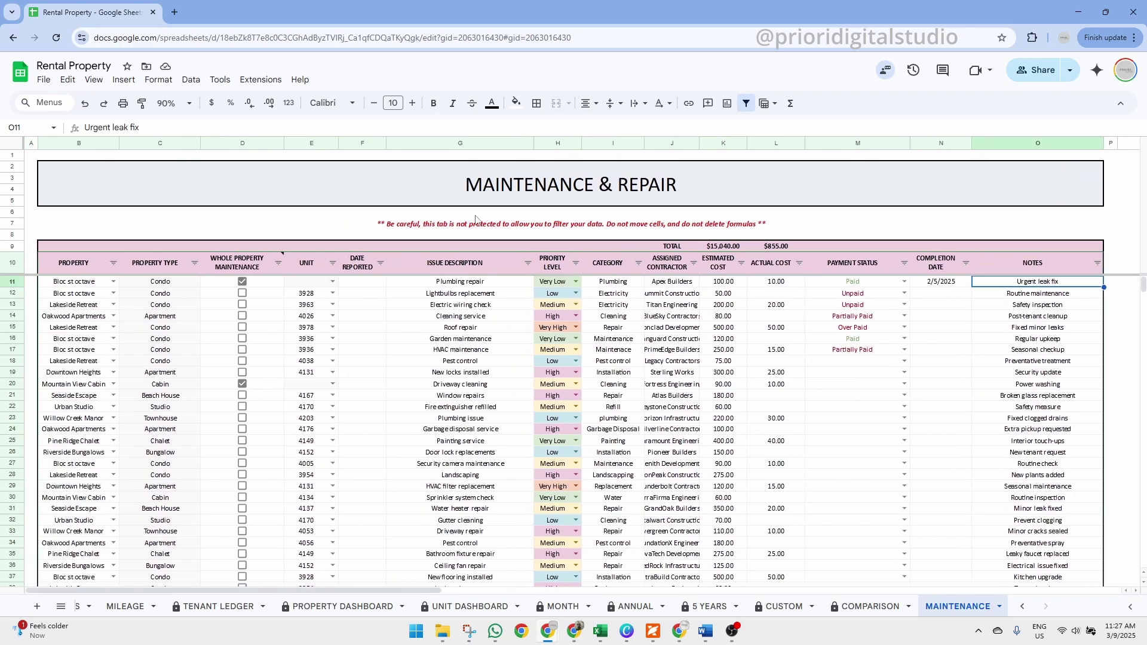
pyautogui.click(459, 225)
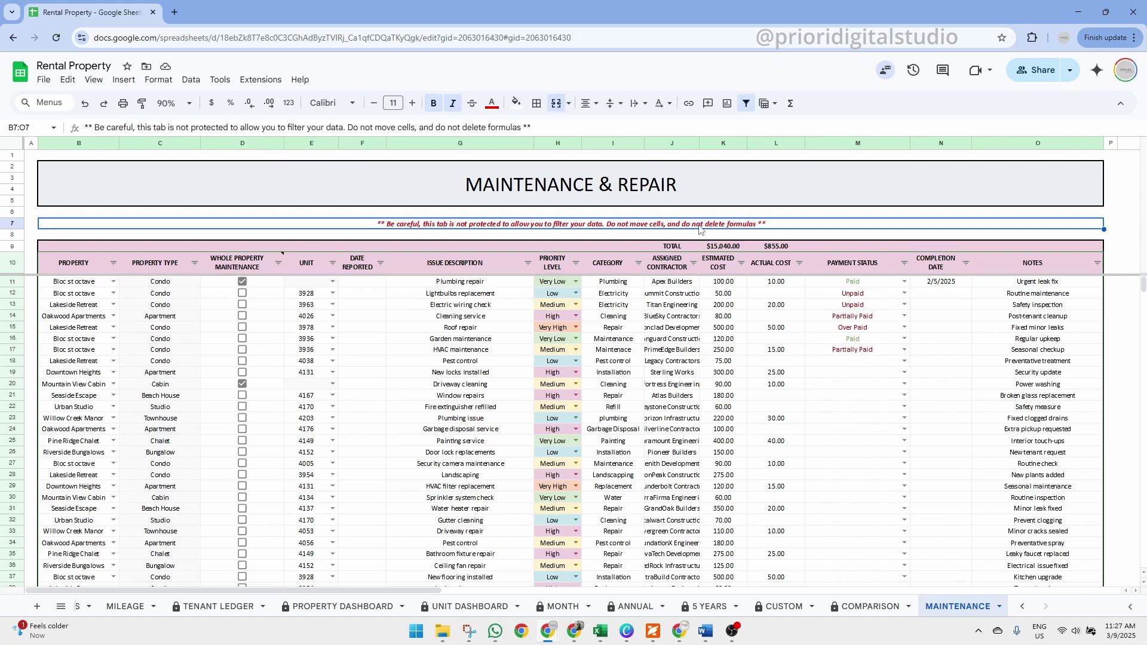
pyautogui.click(355, 320)
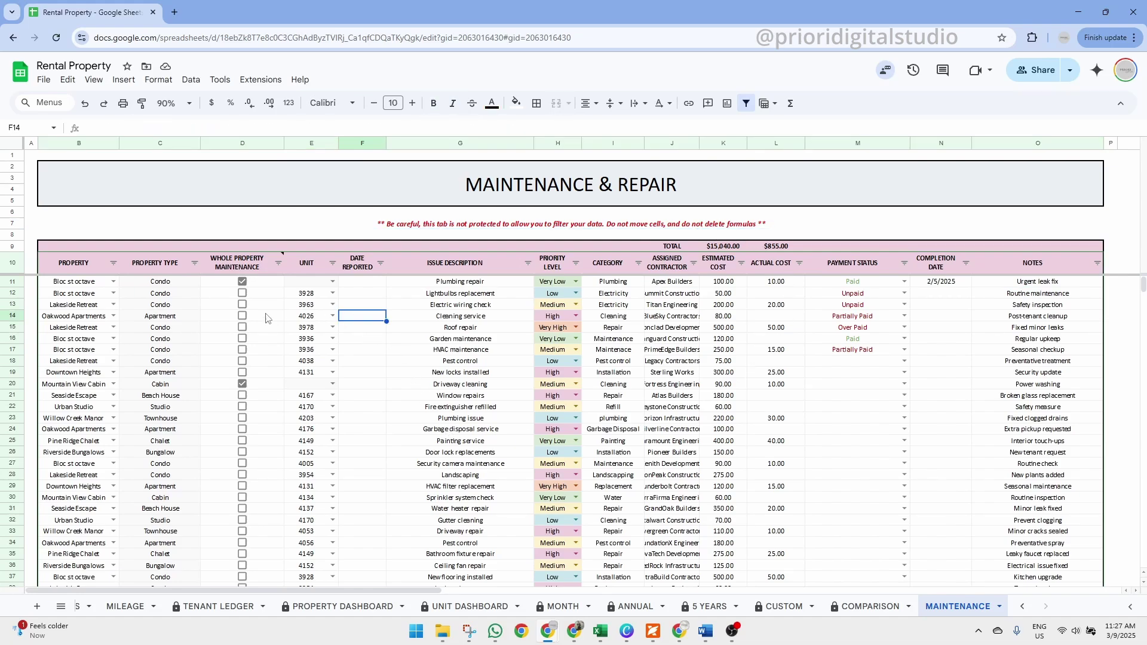
# Step: Filter the maintenance list by property to show only Downtown Heights
pyautogui.click(113, 264)
pyautogui.click(142, 411)
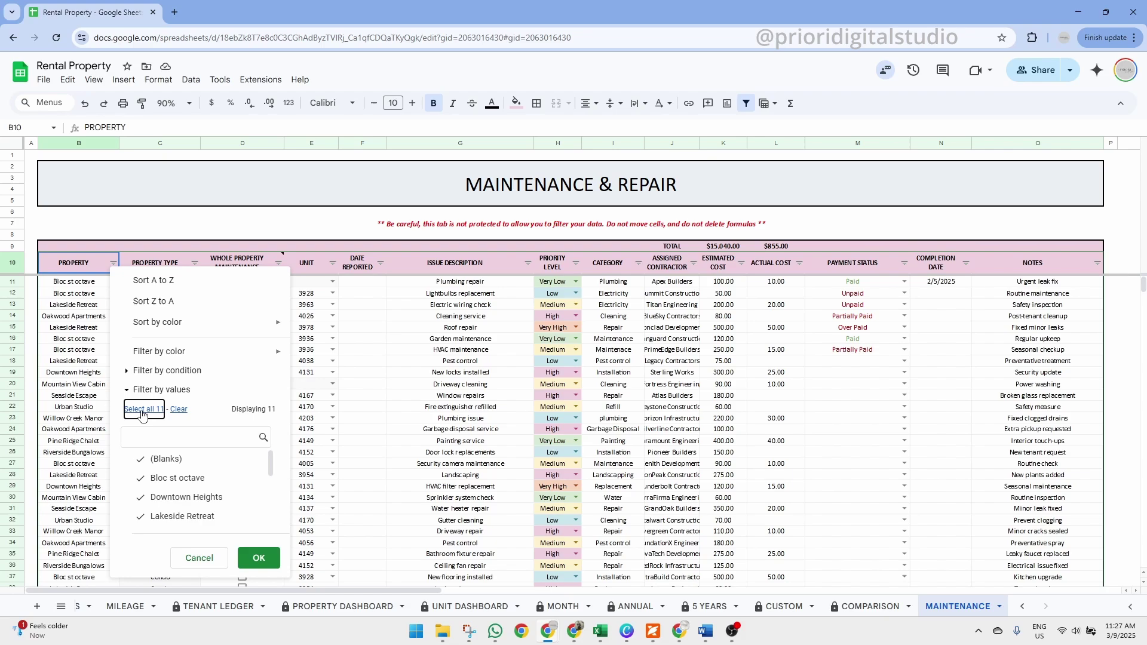
pyautogui.click(176, 410)
pyautogui.click(179, 498)
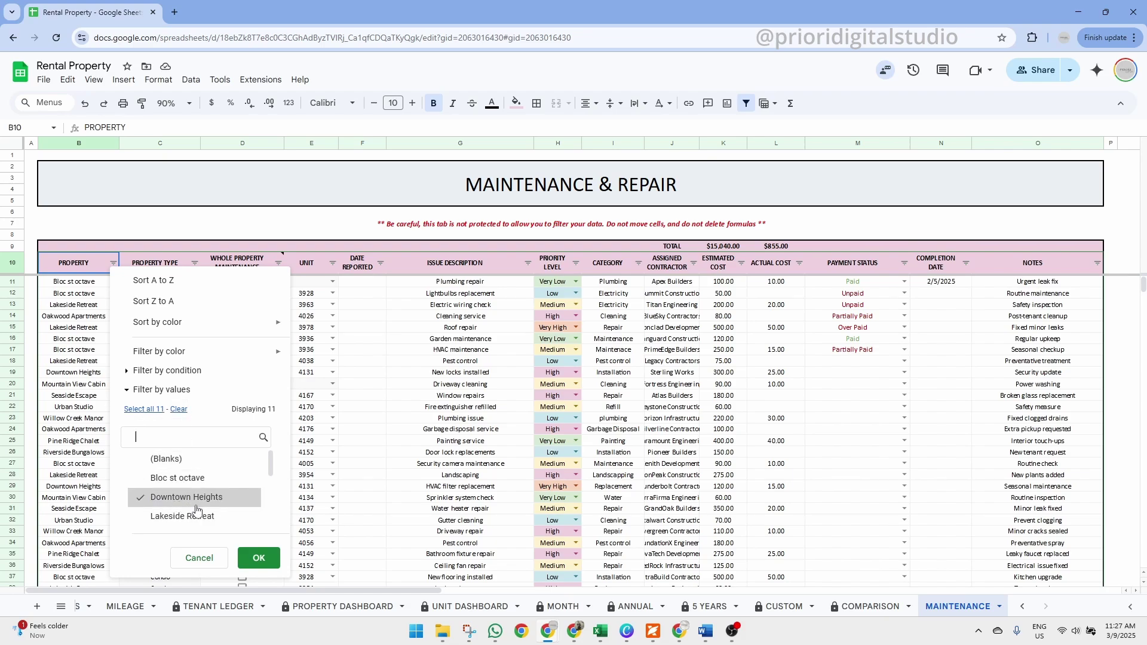
pyautogui.click(266, 560)
# Step: Revisit the Tenant Ledger sheet and open the Property Dashboard
pyautogui.click(225, 606)
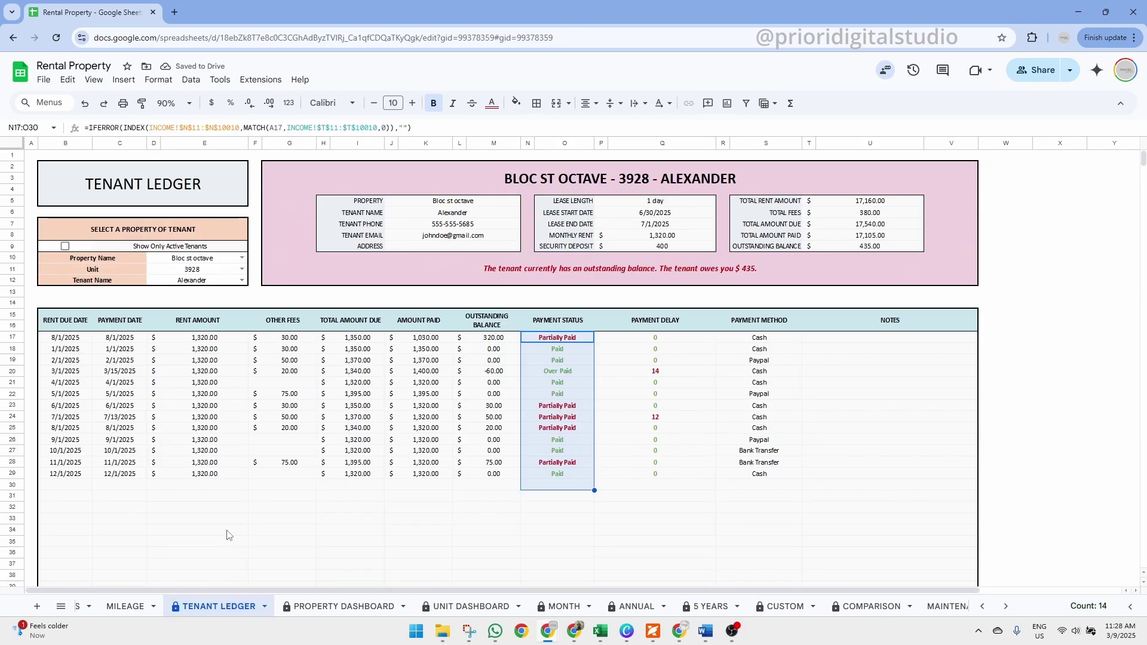
pyautogui.click(209, 184)
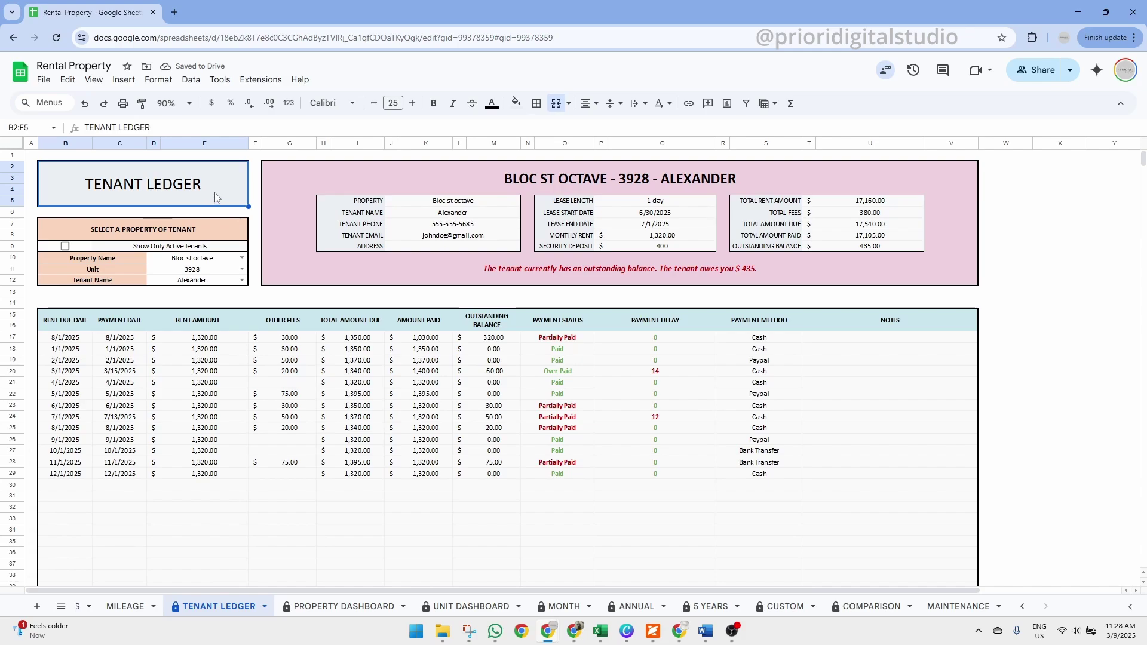
pyautogui.click(352, 607)
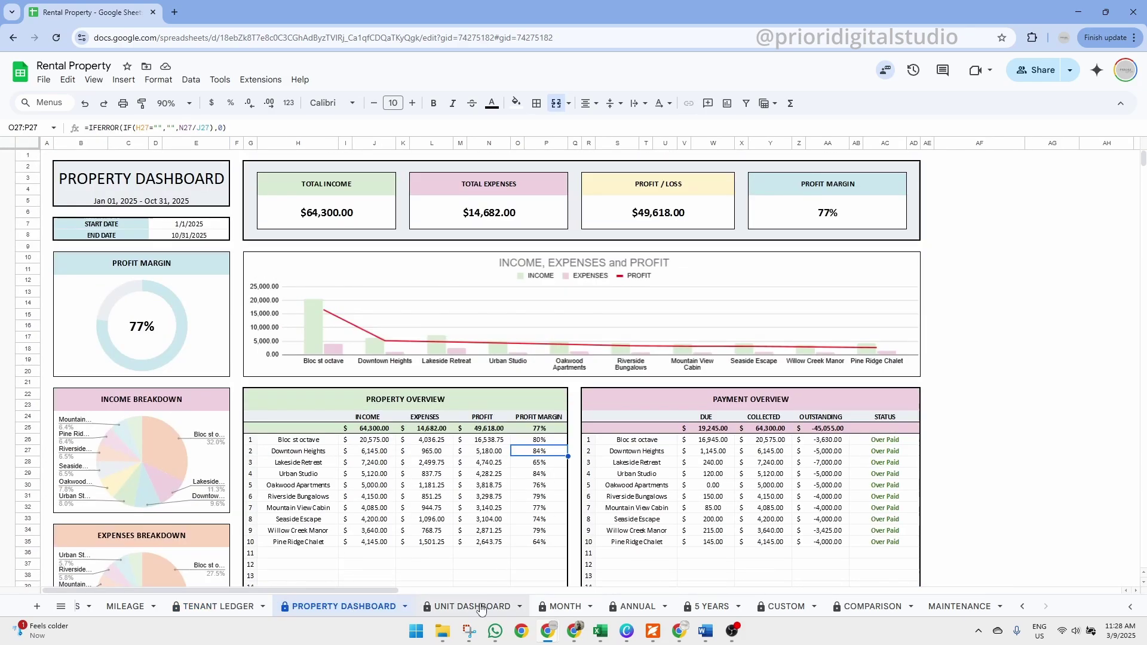
# Step: Open the Annual dashboard and review its charts down to the monthly expense category table
pyautogui.click(627, 608)
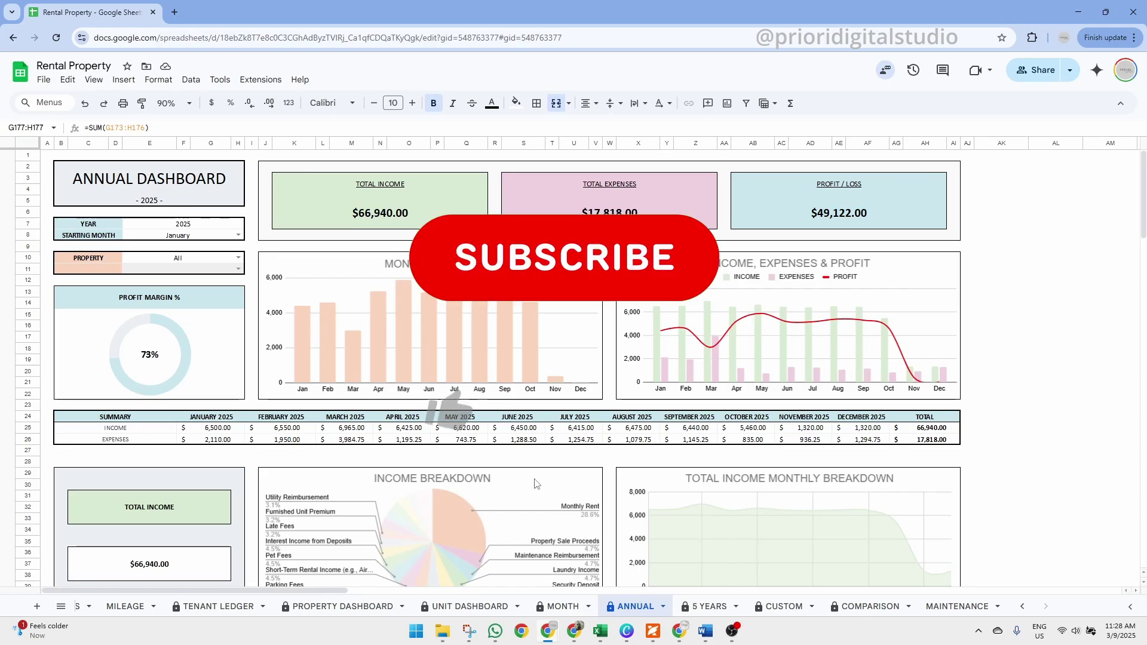
pyautogui.scroll(-10, 540, 487)
pyautogui.scroll(-12, 536, 484)
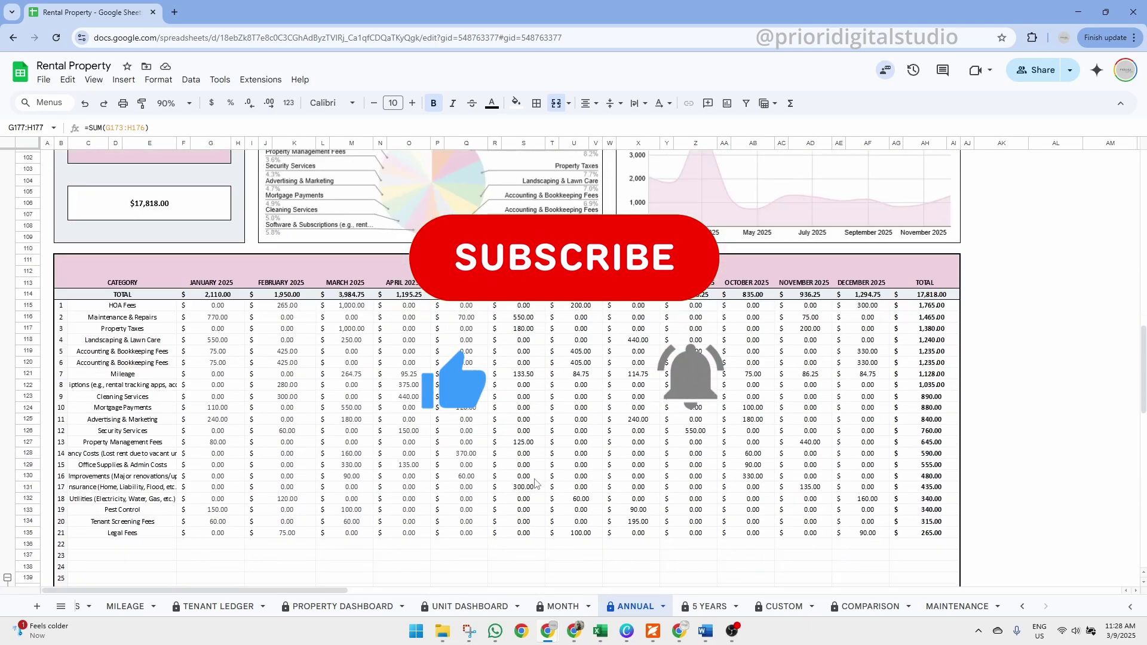